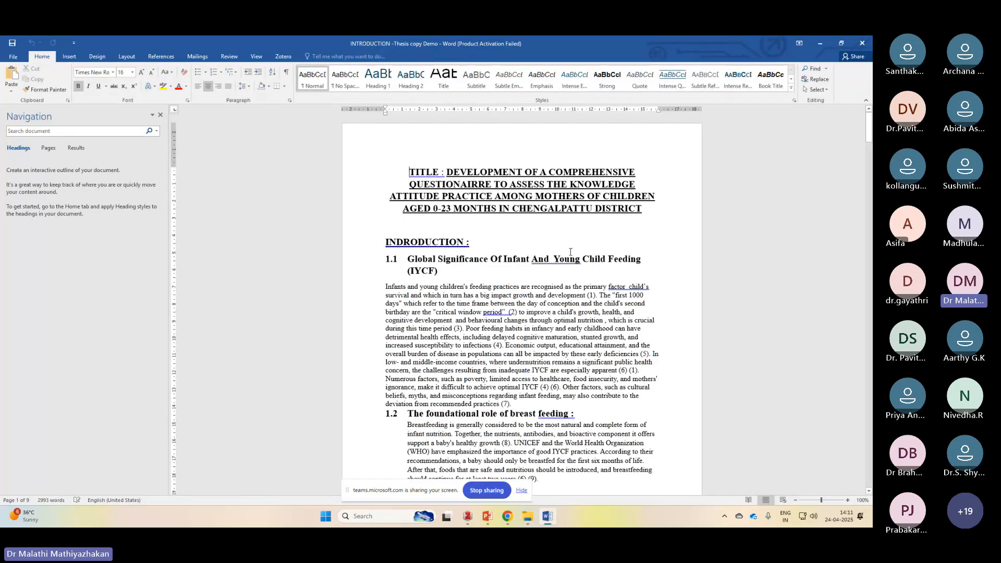
Apply the last custom margin setting of 2 cm top and bottom and 2.5 cm left and right.
scroll(571, 252, down, 10)
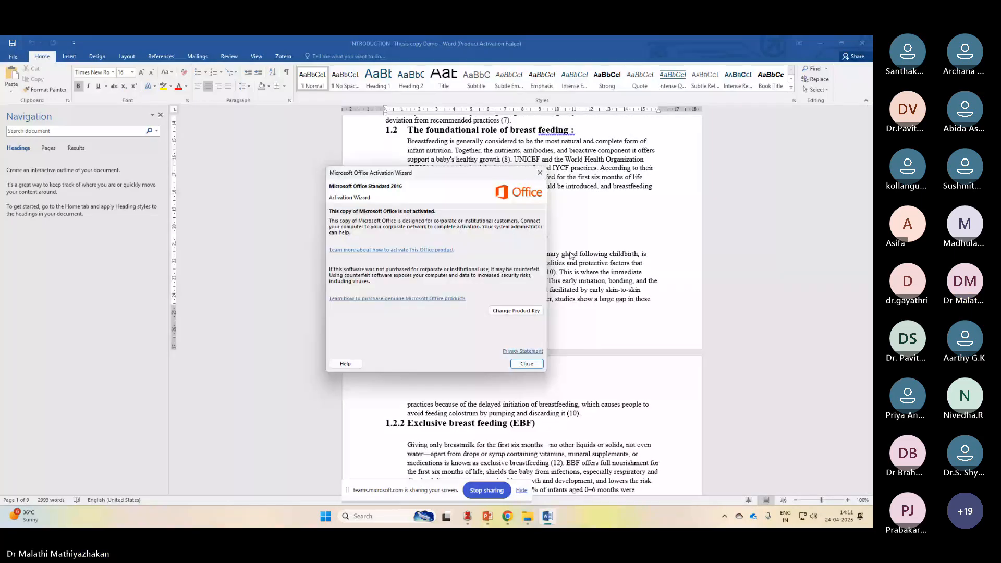
scroll(565, 243, down, 3)
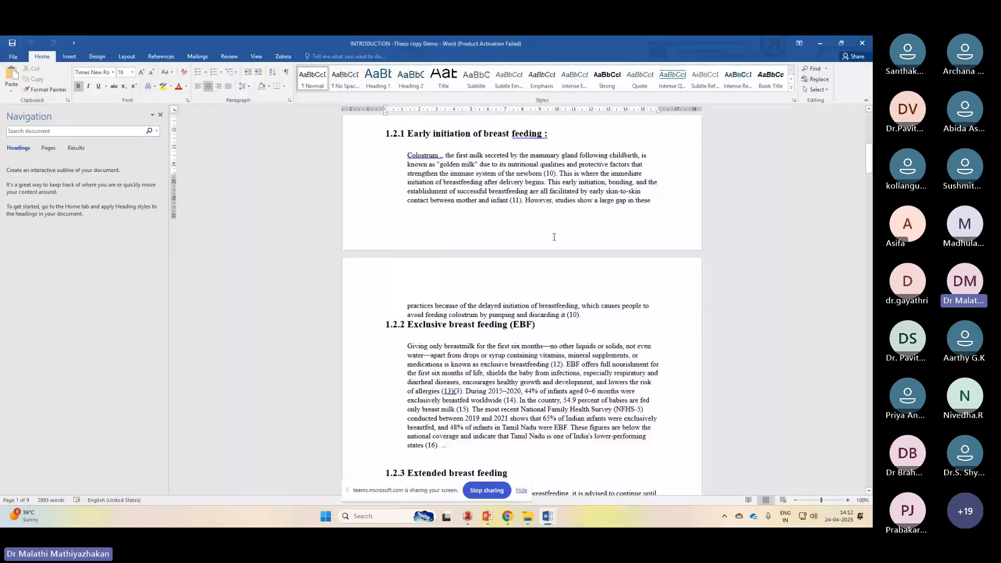
scroll(555, 237, down, 10)
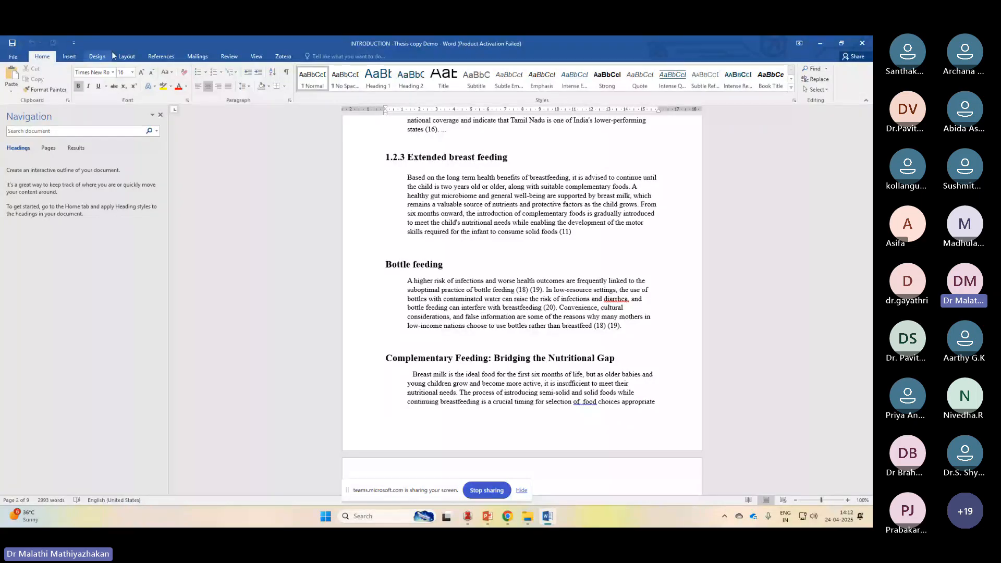
click(127, 57)
click(13, 79)
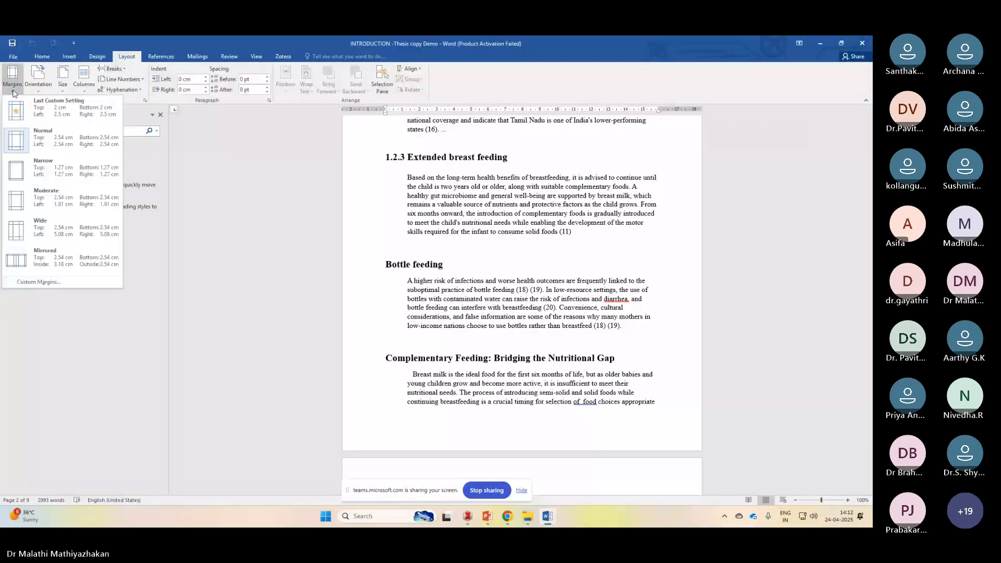
click(68, 125)
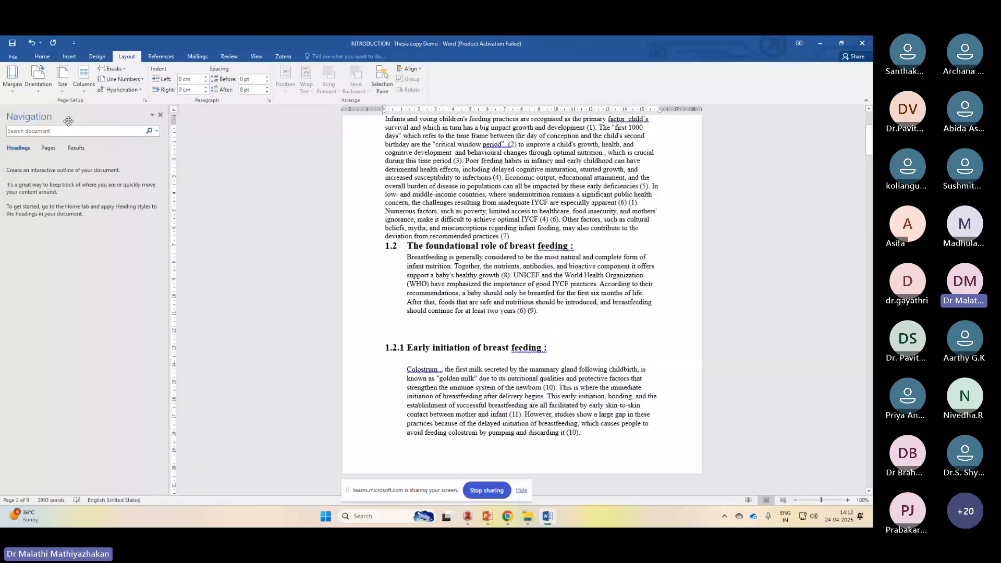
Customize the page margins, setting the top margin to 3 cm and the bottom margin to 2.5 cm.
click(13, 78)
click(39, 282)
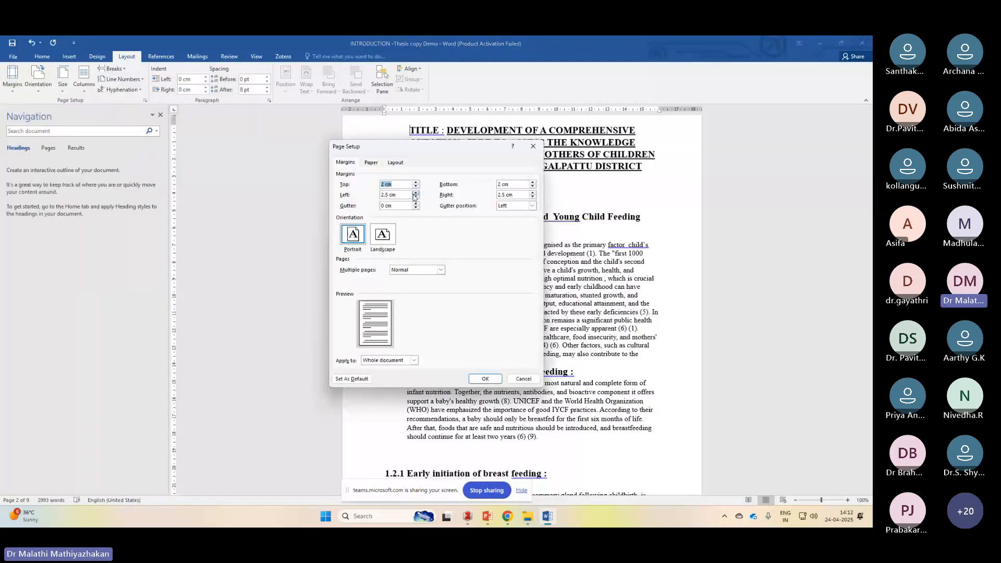
click(416, 182)
click(416, 182)
click(416, 182)
click(416, 183)
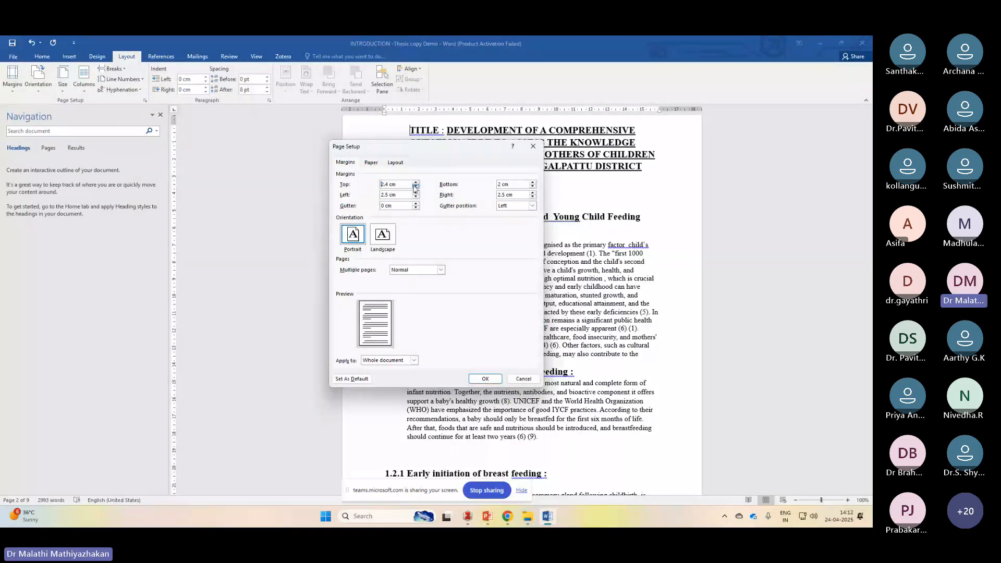
click(416, 182)
click(532, 182)
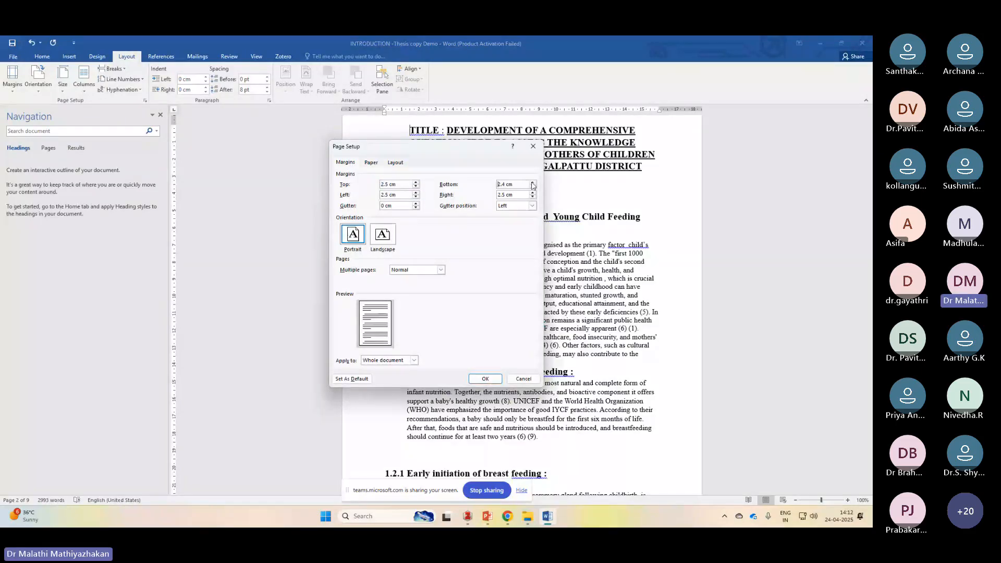
click(533, 182)
click(532, 182)
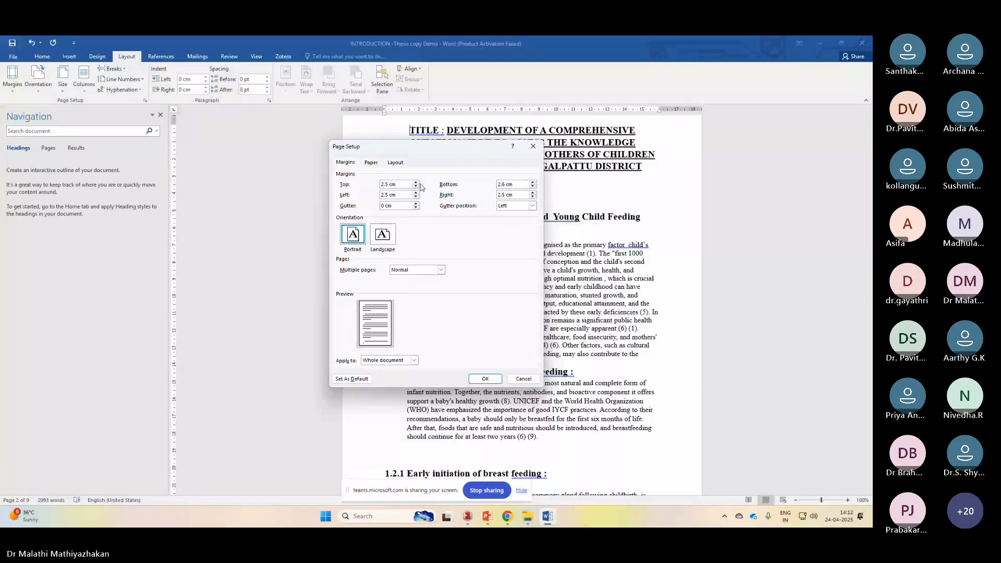
click(416, 183)
click(415, 182)
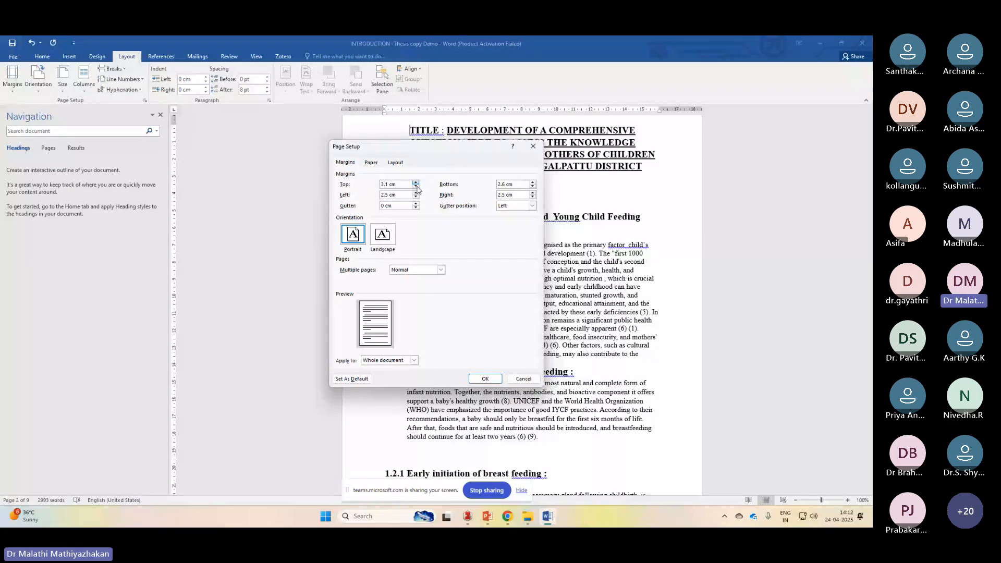
click(417, 186)
click(533, 186)
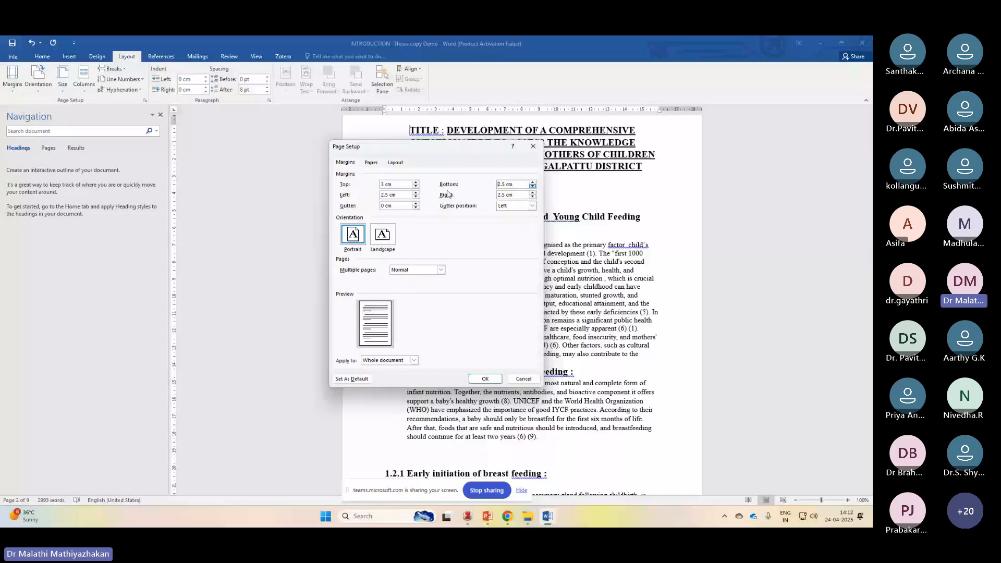
Set the left margin to 3.5 cm and the right margin to 2.5 cm, and apply the margins to the whole document.
click(416, 194)
click(532, 197)
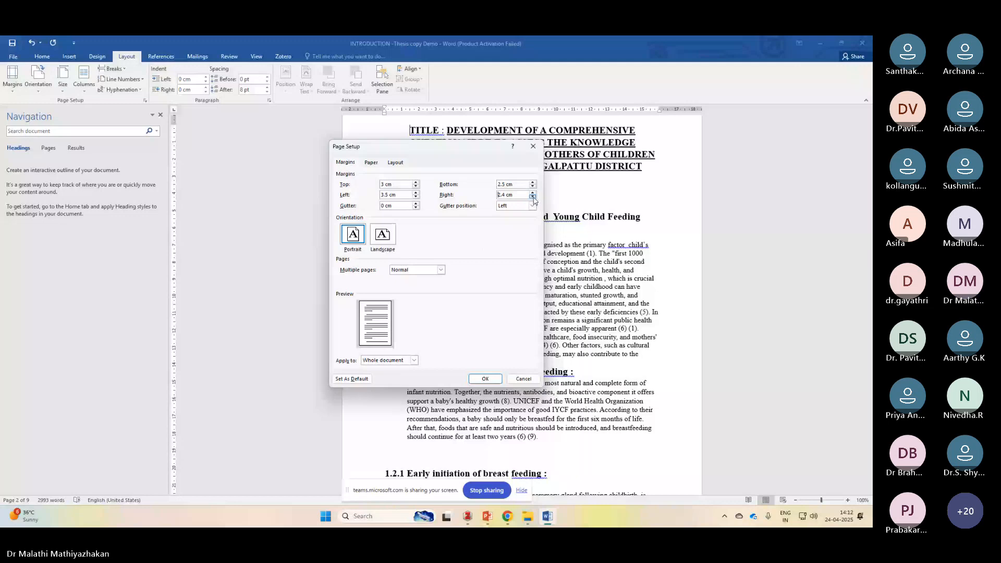
click(533, 197)
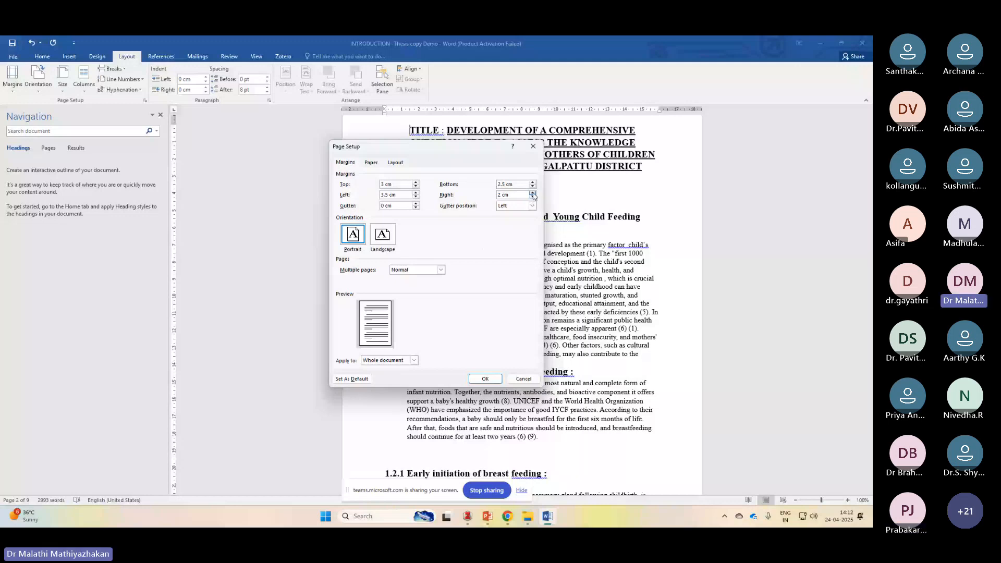
click(532, 193)
click(484, 381)
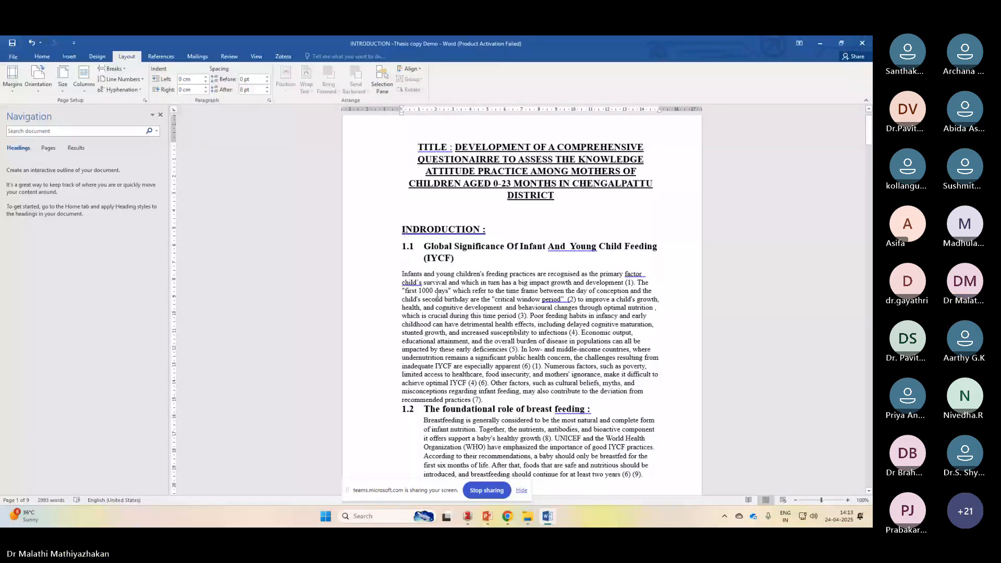
Justify all the text in the document.
click(42, 56)
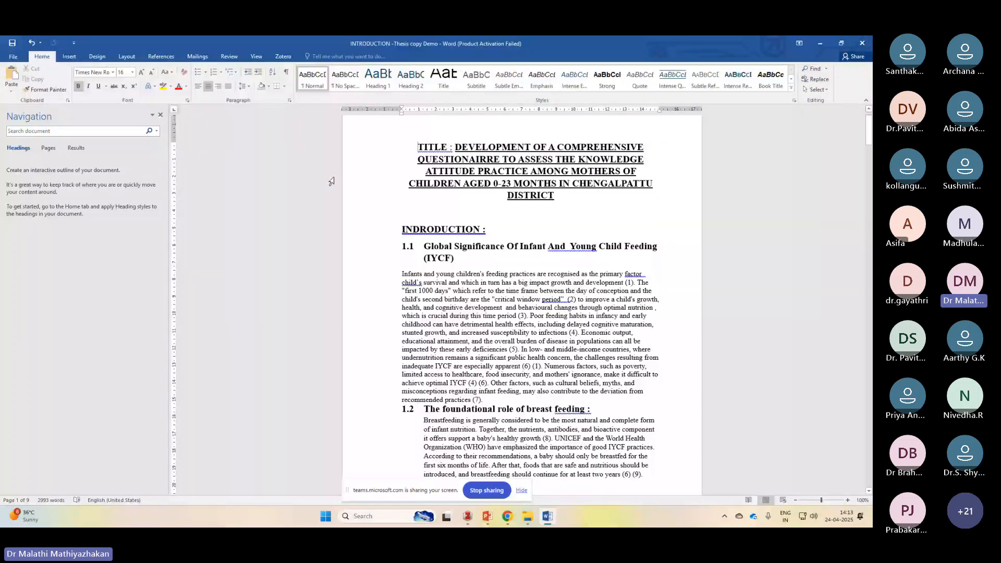
click(384, 200)
key(ctrl+a)
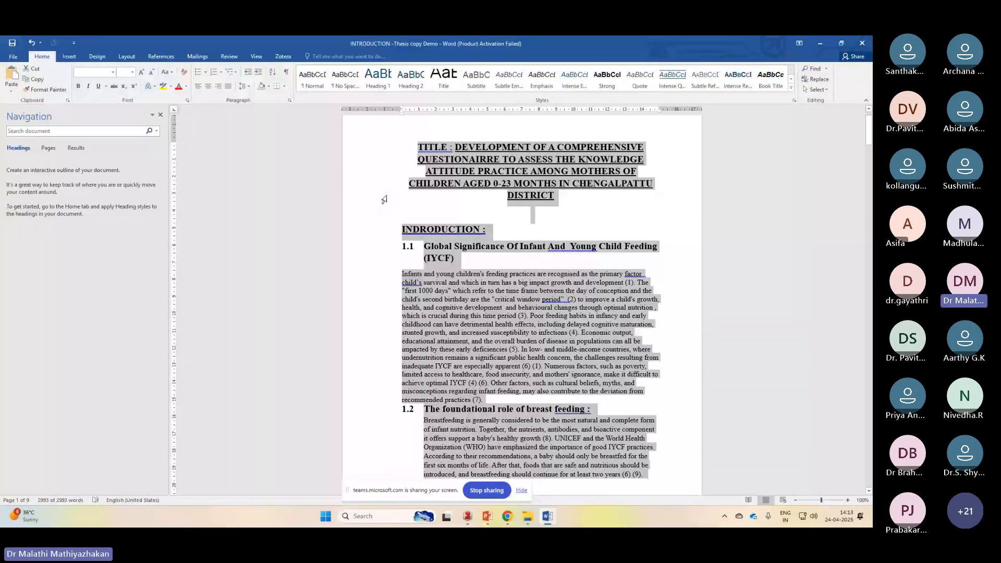
click(228, 87)
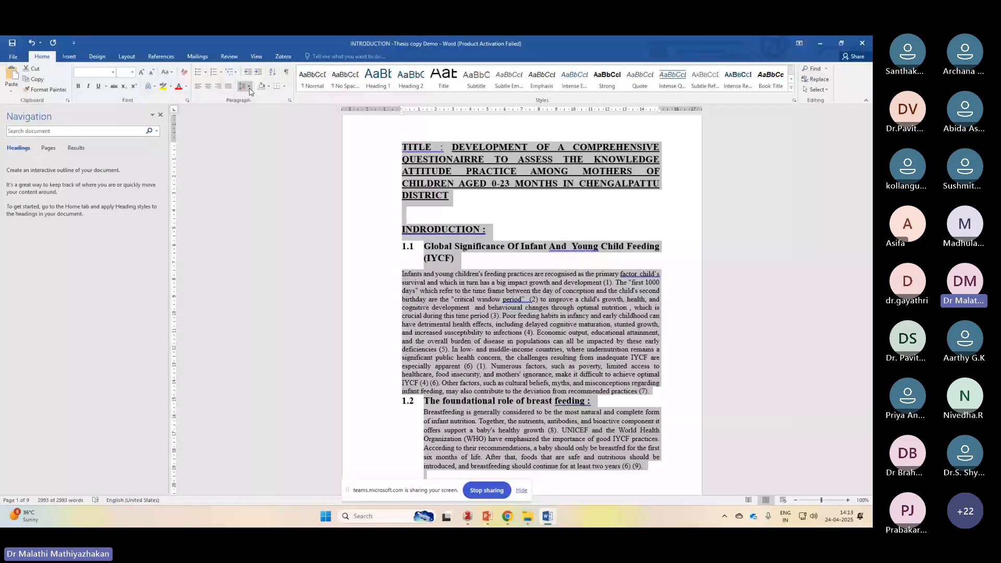
Set the line spacing of the entire document to 1.5 and clear the selection.
click(249, 91)
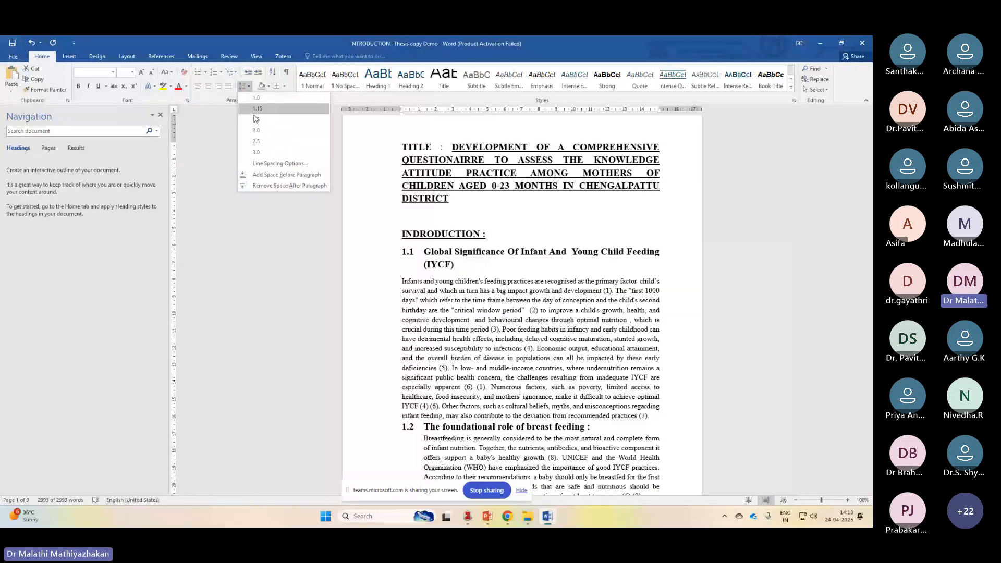
click(256, 120)
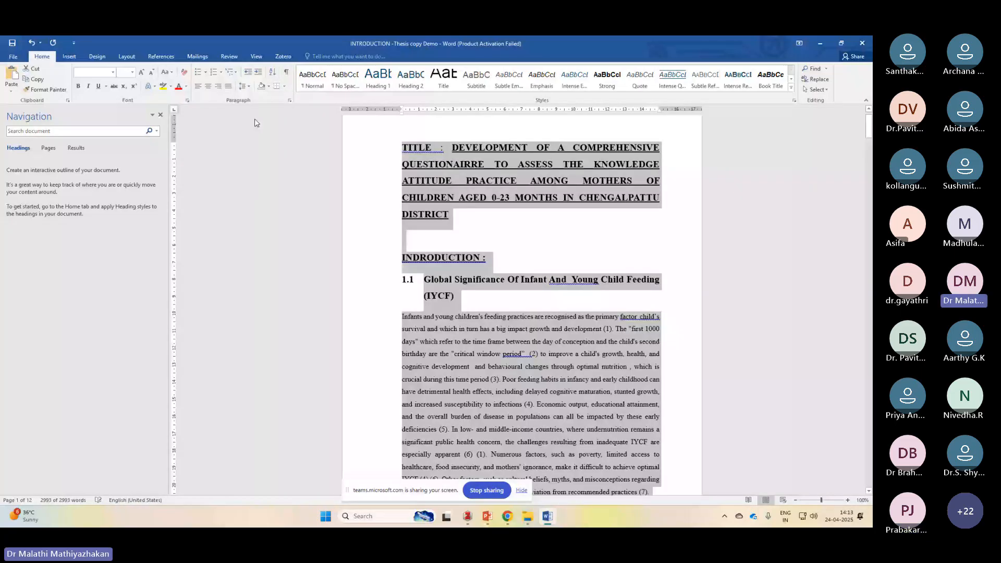
scroll(581, 333, down, 3)
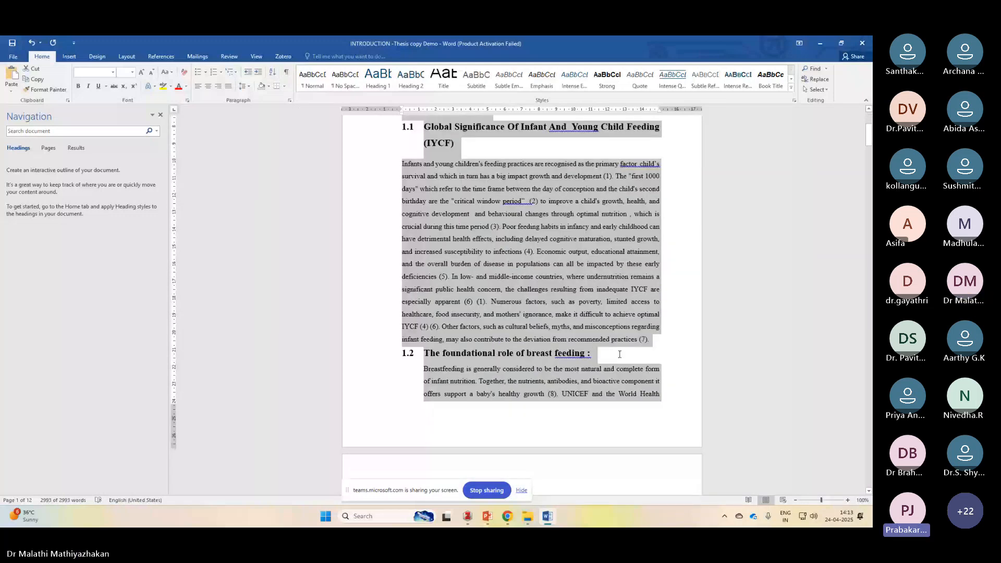
click(620, 354)
scroll(620, 354, up, 1)
scroll(619, 354, up, 2)
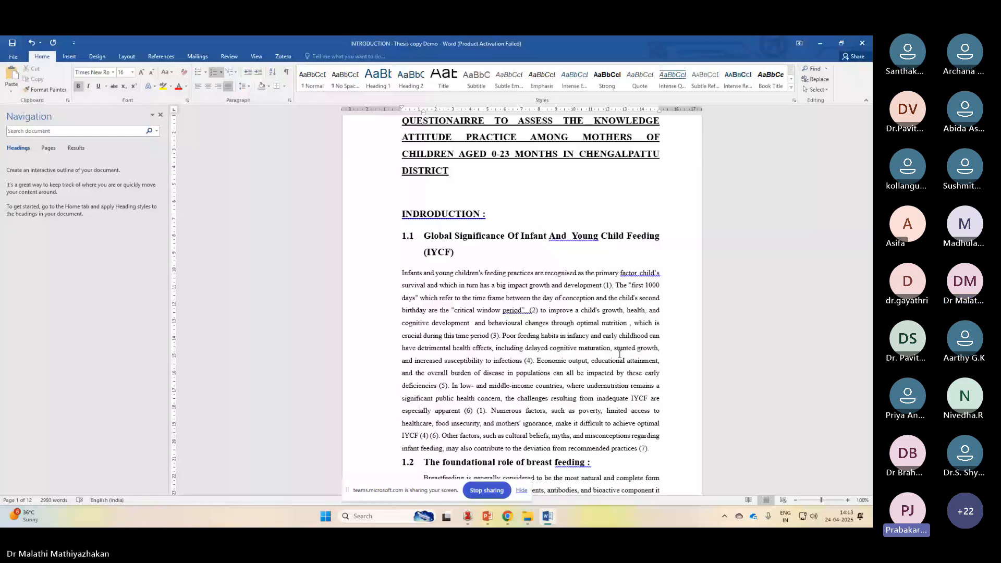
key(alt+Tab)
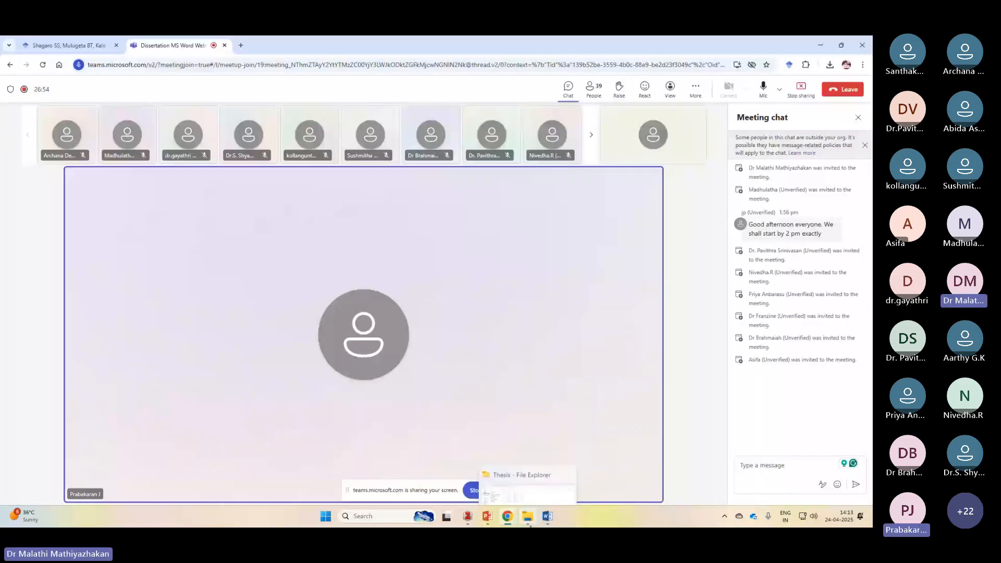
key(alt+Tab)
scroll(524, 196, up, 2)
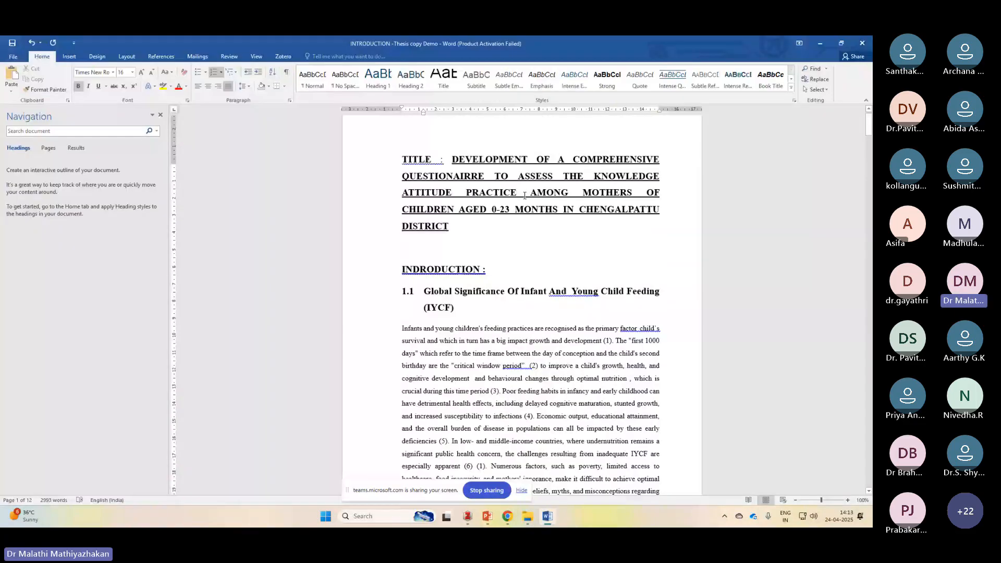
Accept the grammar check's spacing corrections for the "breast feeding :" headings and "Colostrum .", and close the check.
scroll(524, 196, up, 1)
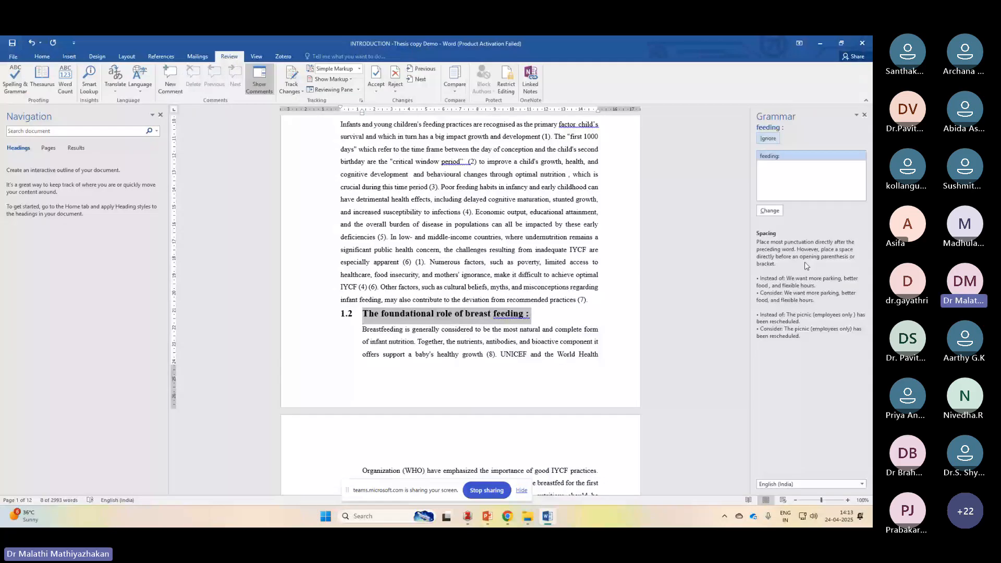
click(769, 211)
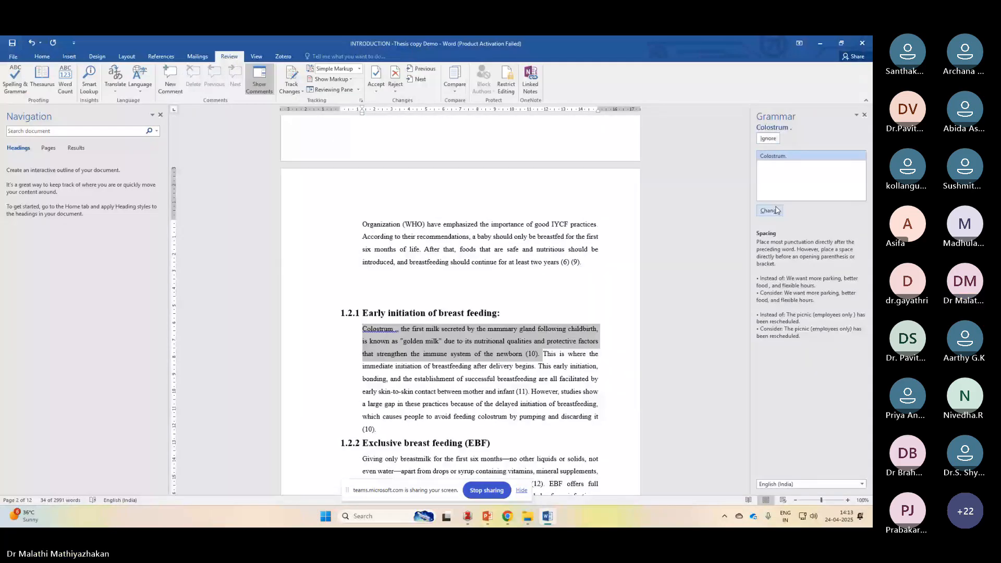
click(770, 211)
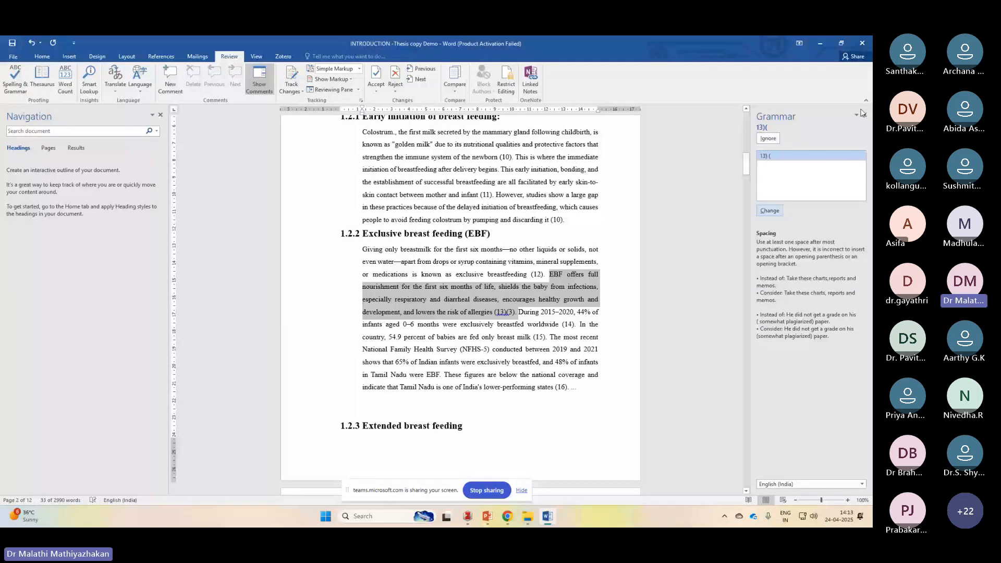
click(863, 114)
Correct the misspelled section heading to INTRODUCTION and change "Of" to "of" in heading 1.1.
scroll(450, 302, up, 10)
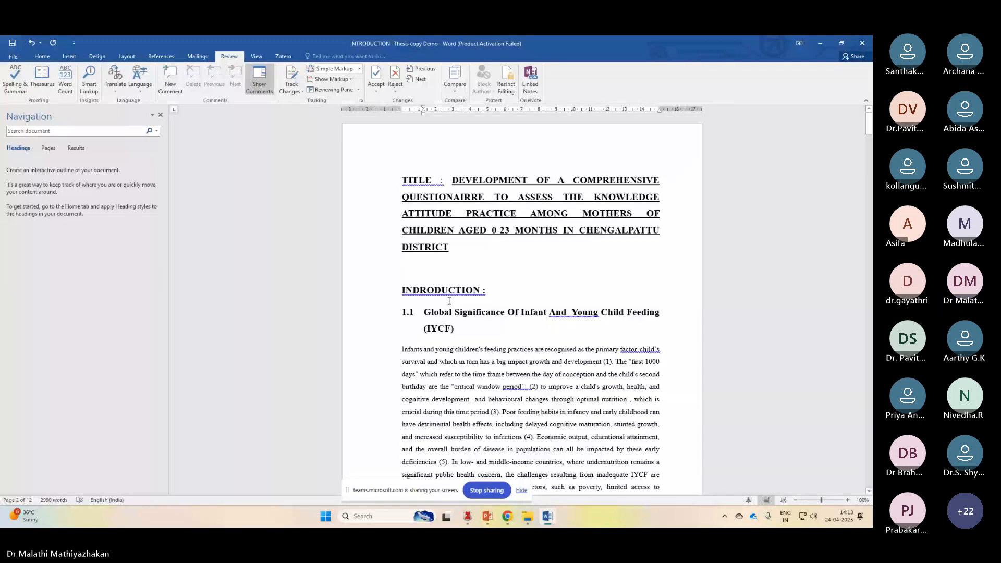
click(417, 289)
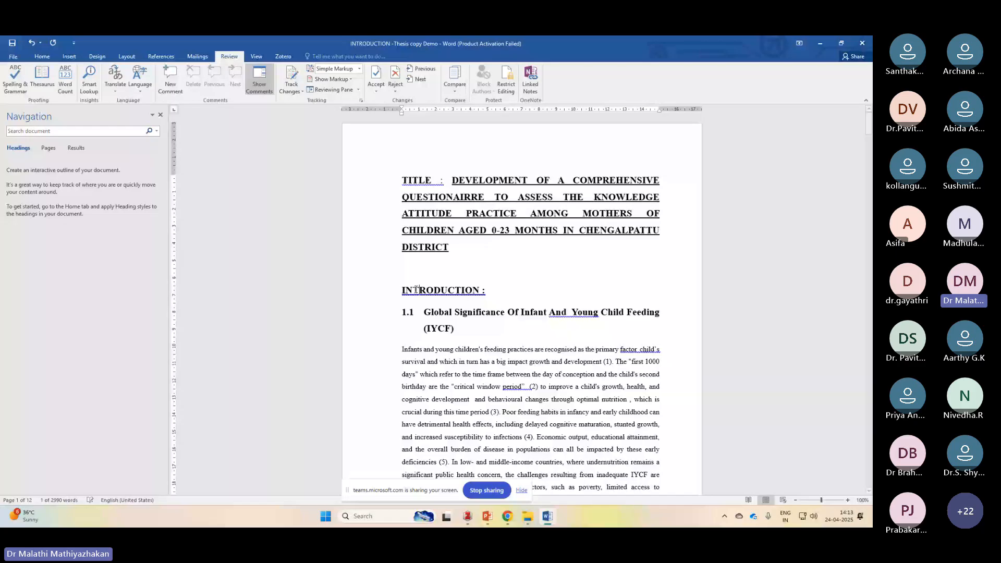
right_click(516, 316)
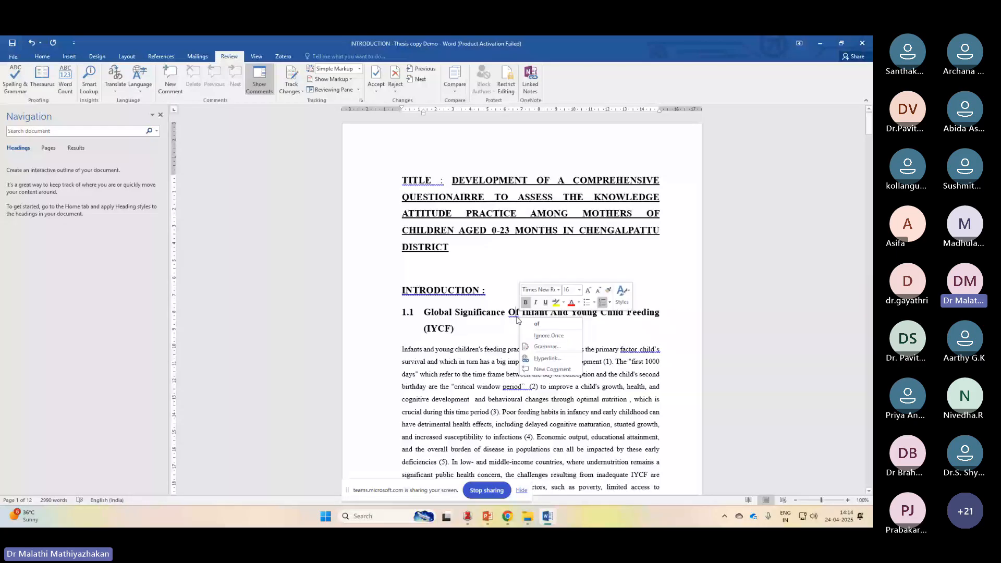
click(537, 324)
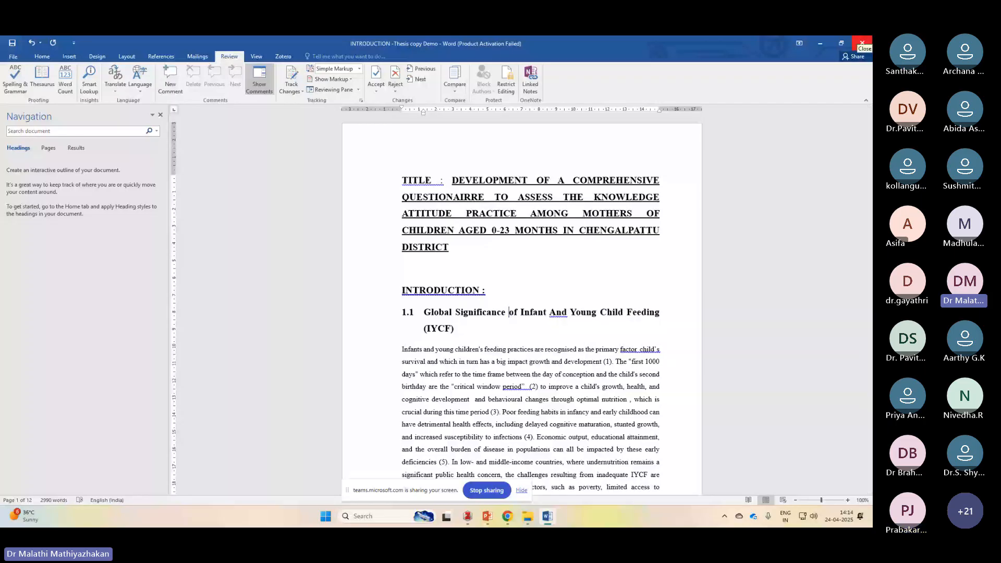
Accept the suggested spacing correction for "TITLE :" at the start of the document title.
right_click(428, 181)
click(465, 196)
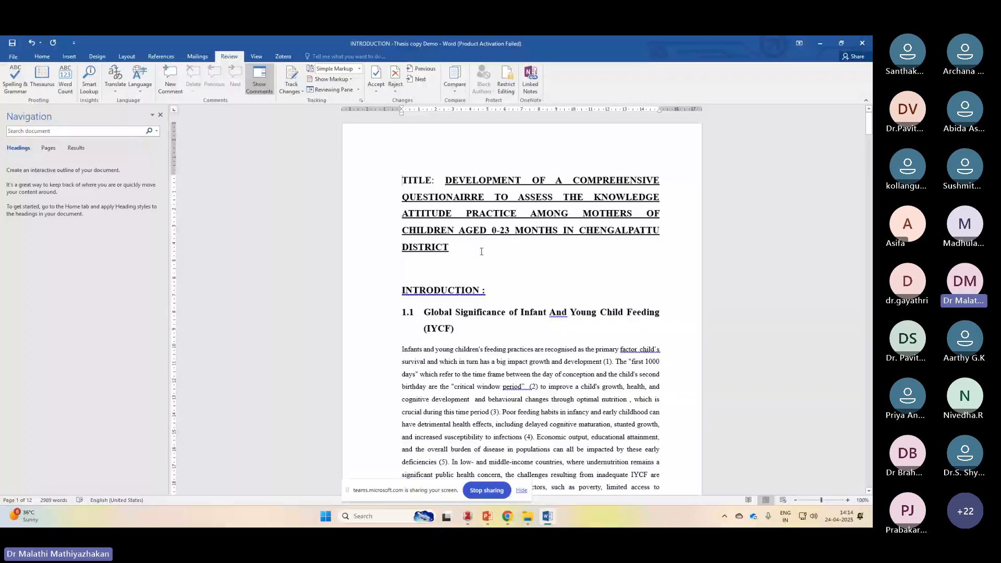
drag(473, 256, 398, 185)
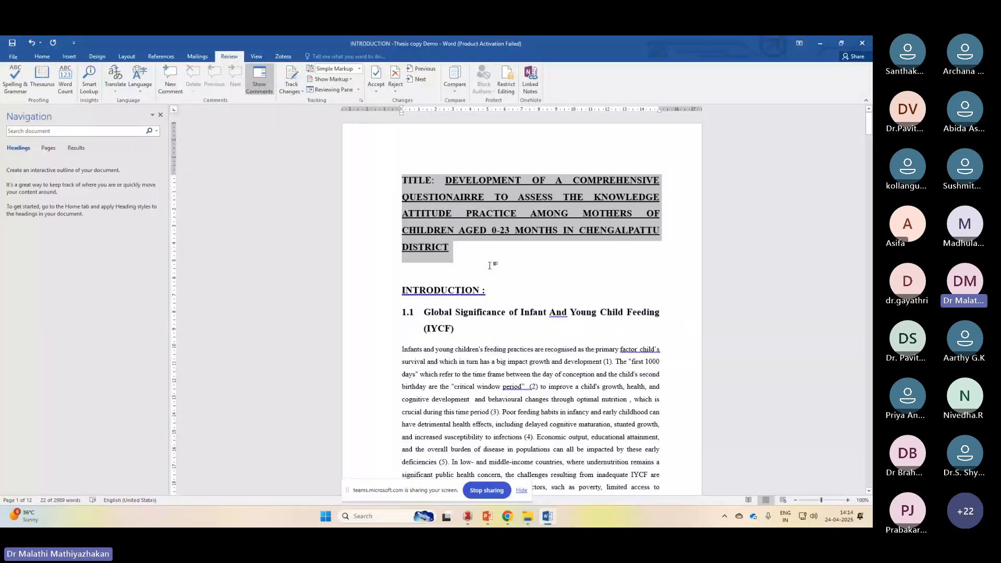
click(473, 275)
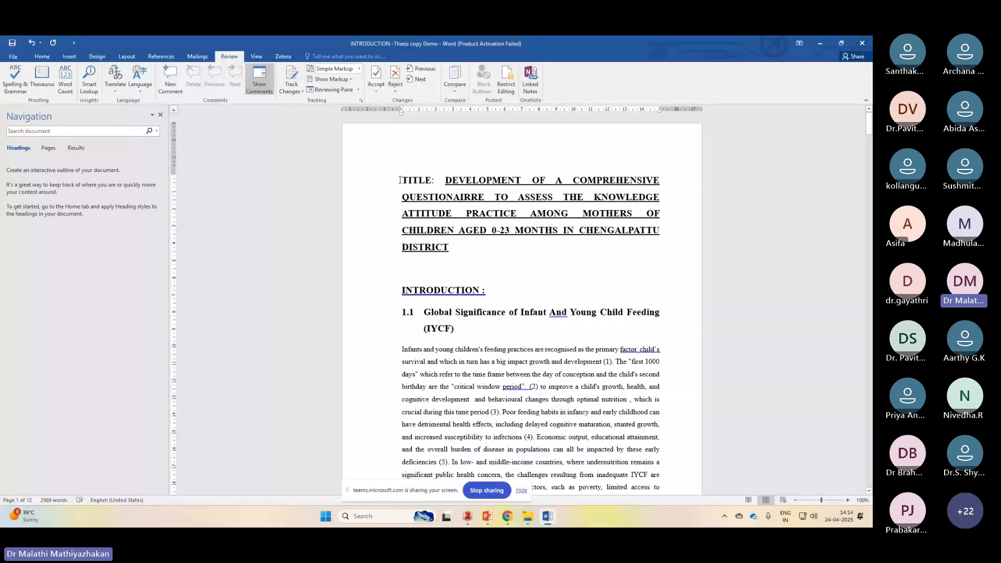
Insert the built-in Filigree cover page at the start of the document and look over its placeholders.
click(400, 180)
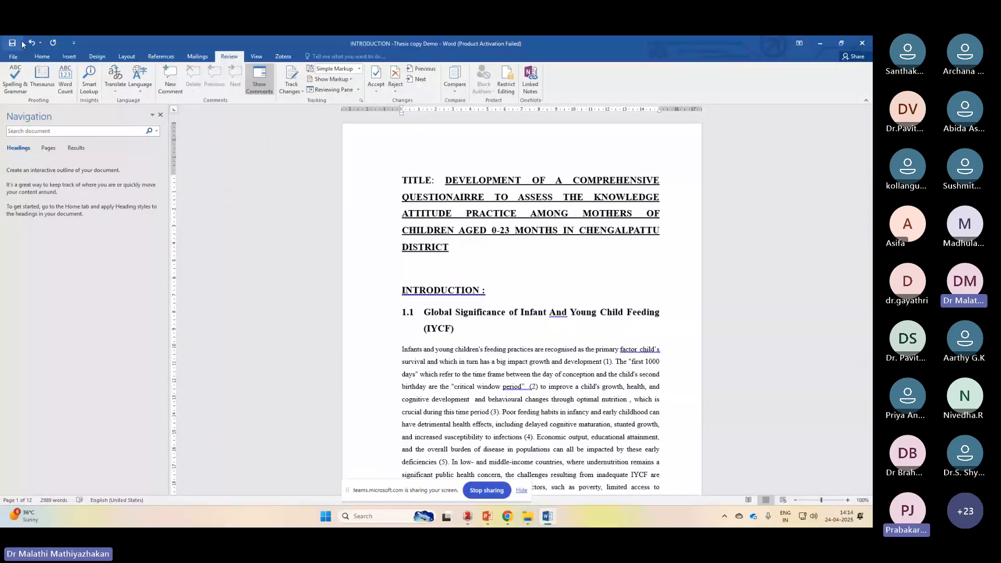
click(68, 57)
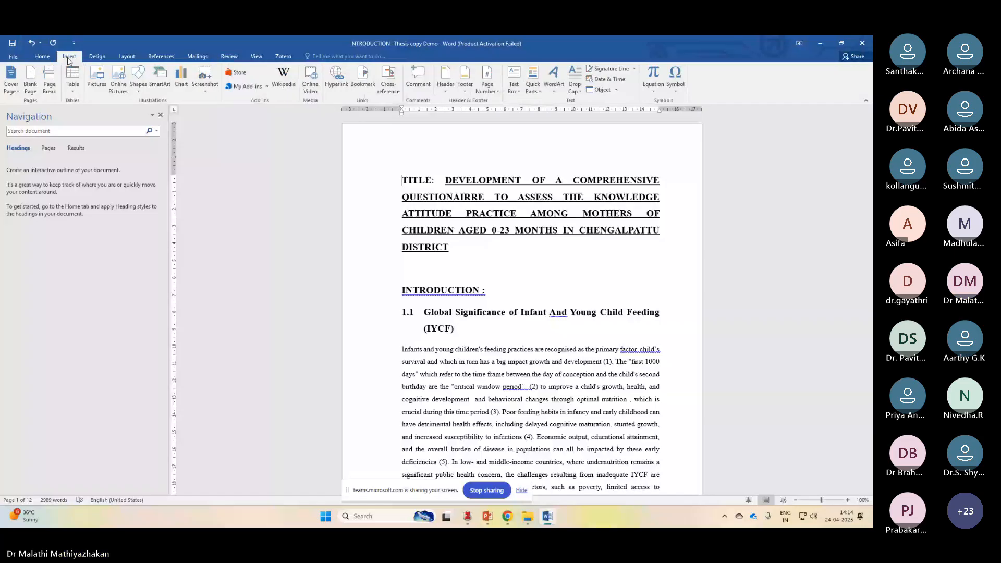
click(11, 79)
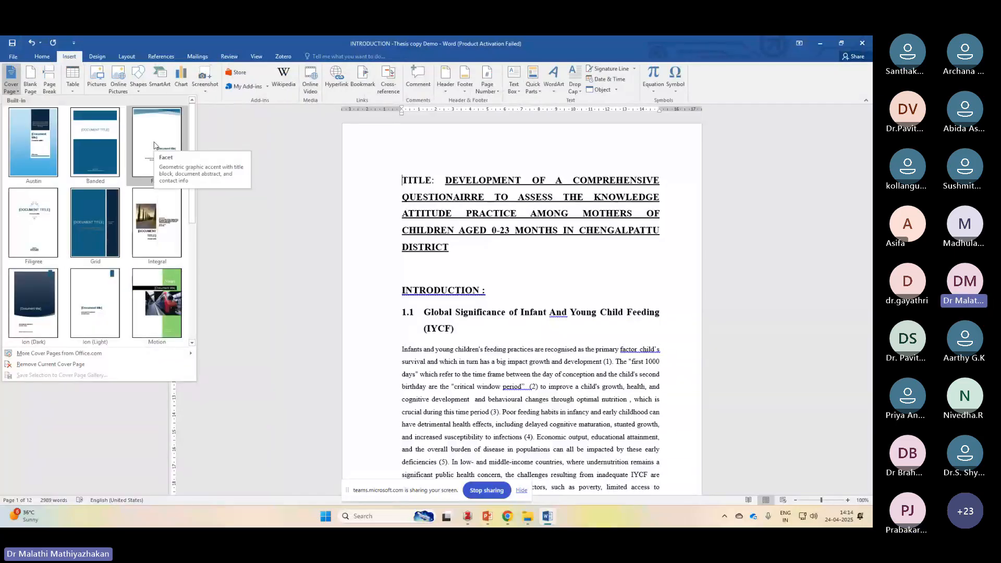
click(39, 164)
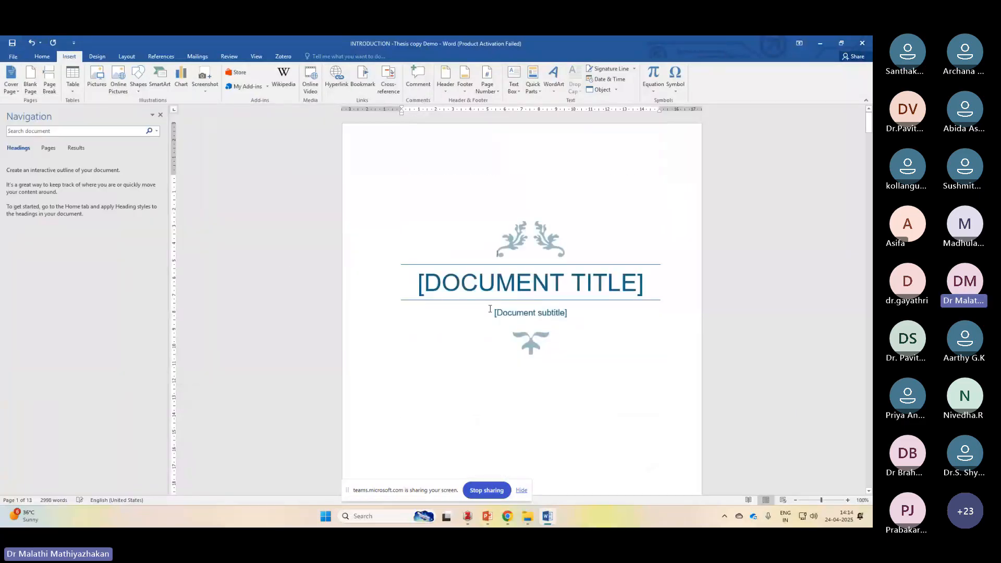
scroll(494, 397, down, 8)
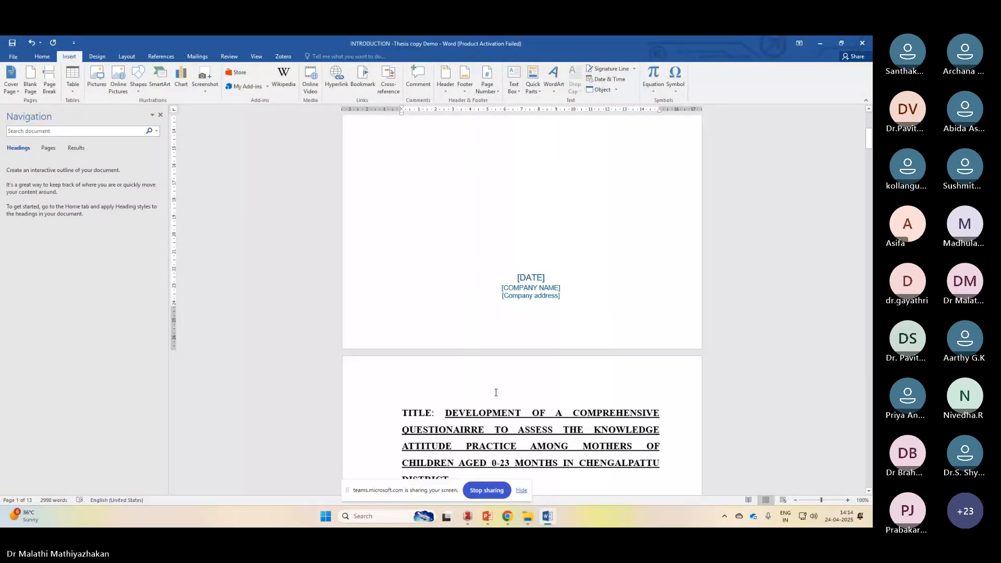
scroll(495, 395, up, 8)
scroll(515, 244, down, 8)
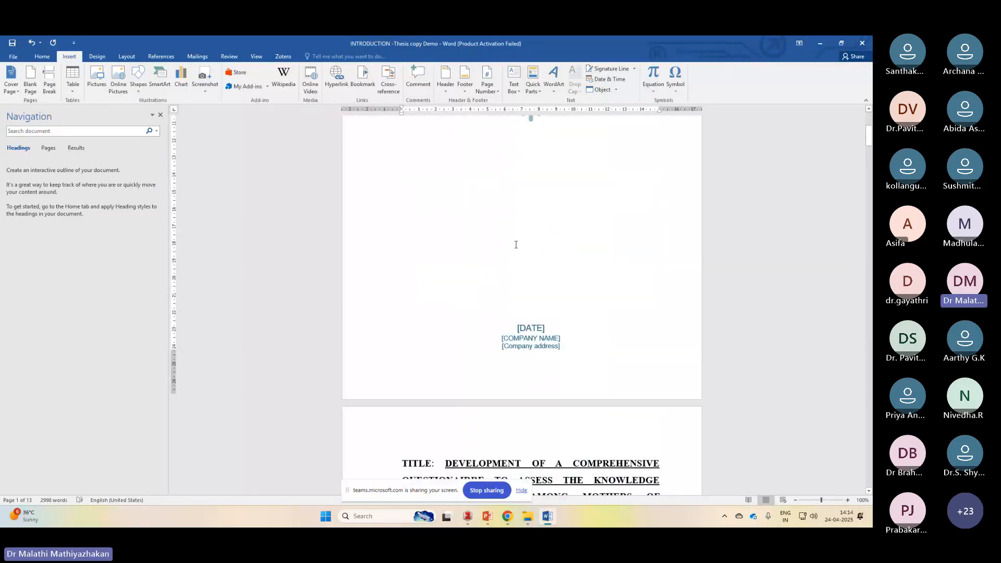
Move the thesis title from above the introduction into the cover page's title placeholder, pasting it as text only.
scroll(515, 244, down, 5)
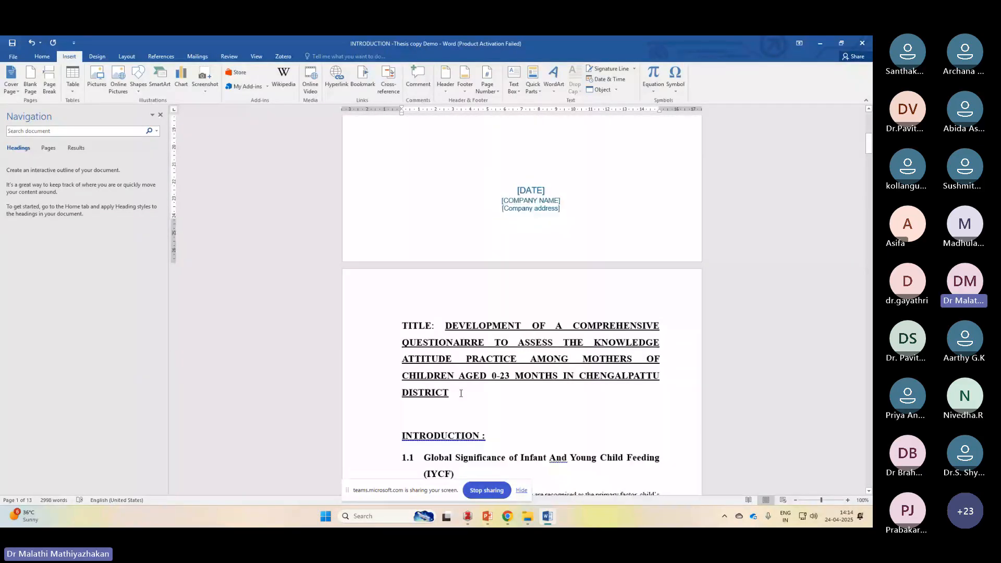
drag(461, 393, 384, 329)
key(ctrl+c)
key(Delete)
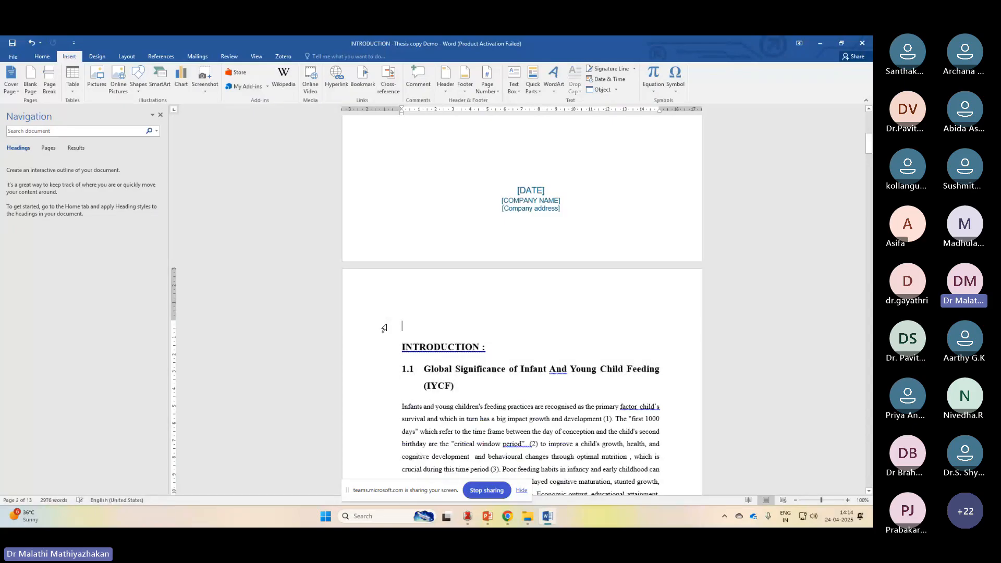
scroll(384, 329, up, 13)
click(562, 223)
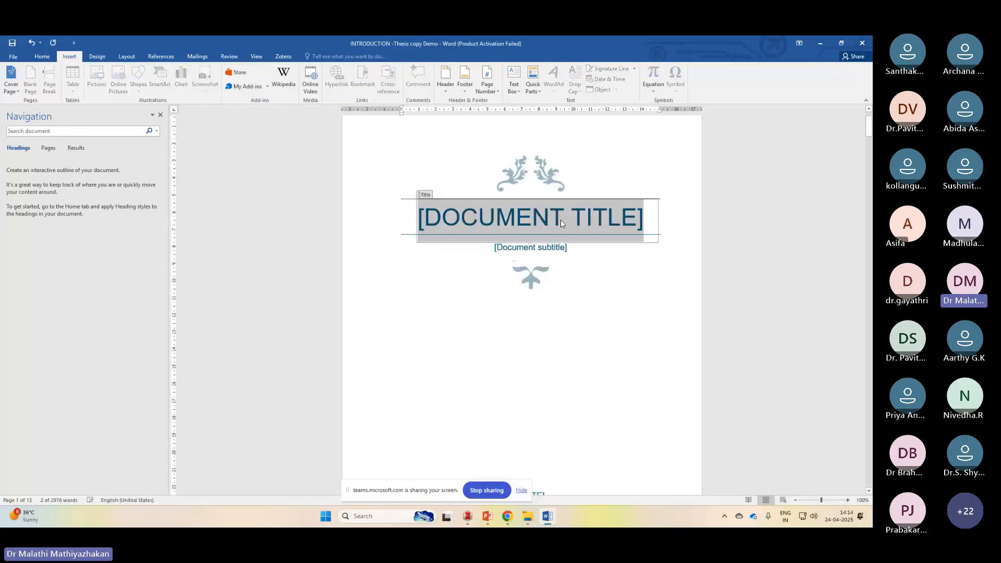
key(ctrl+v)
click(567, 267)
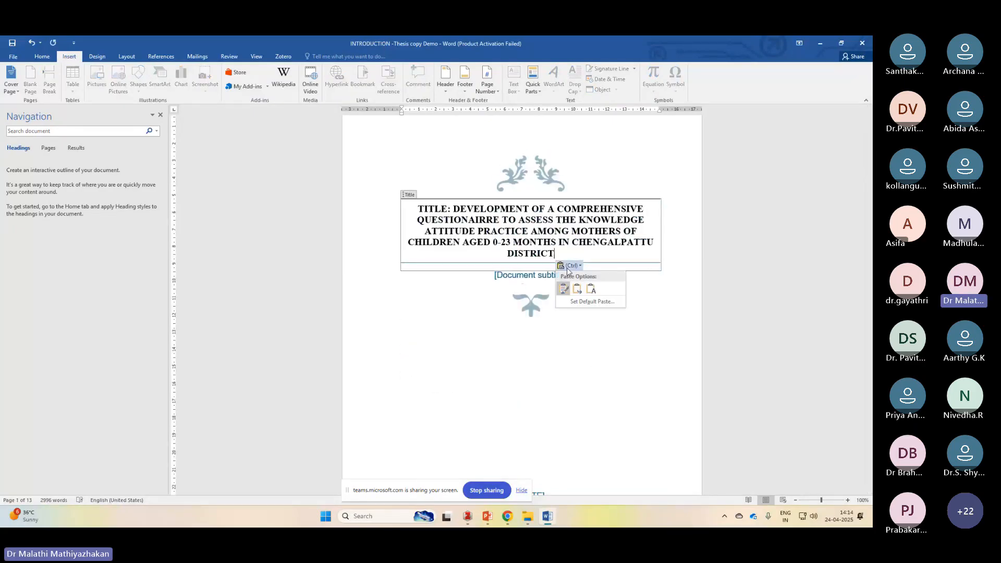
click(592, 290)
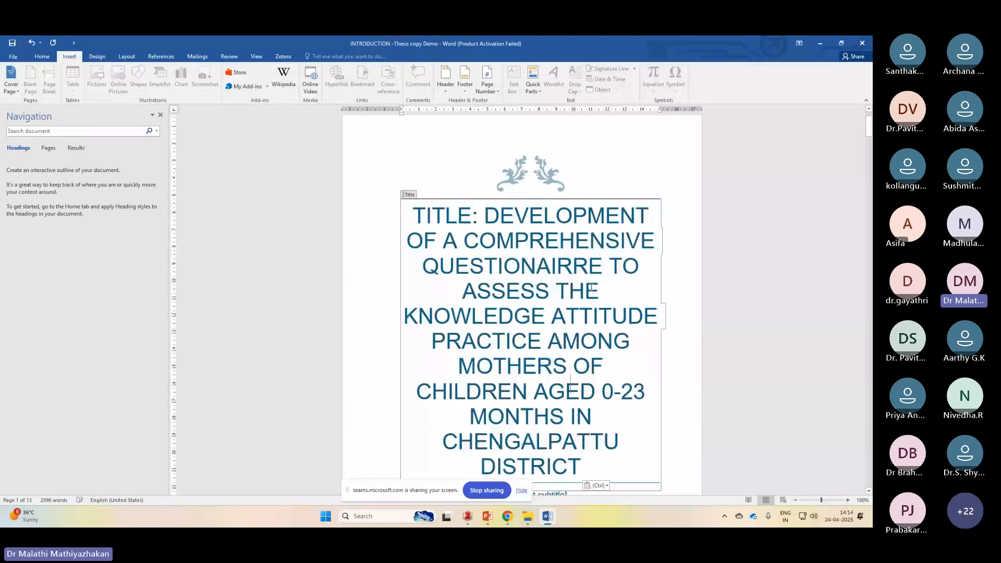
Remove the subtitle placeholder and the empty line it leaves on the cover page.
scroll(593, 289, down, 7)
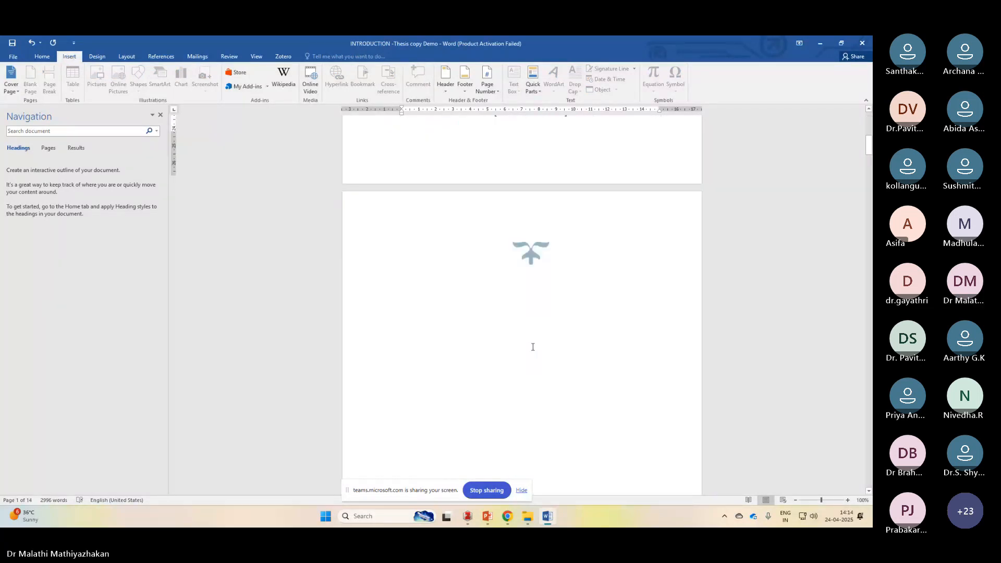
scroll(583, 286, up, 3)
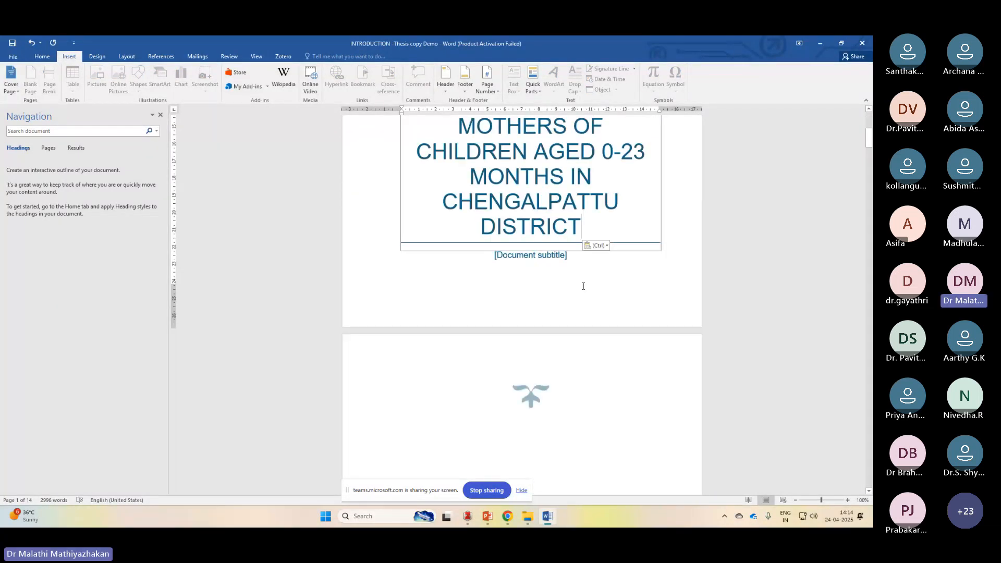
key(Down)
key(Delete)
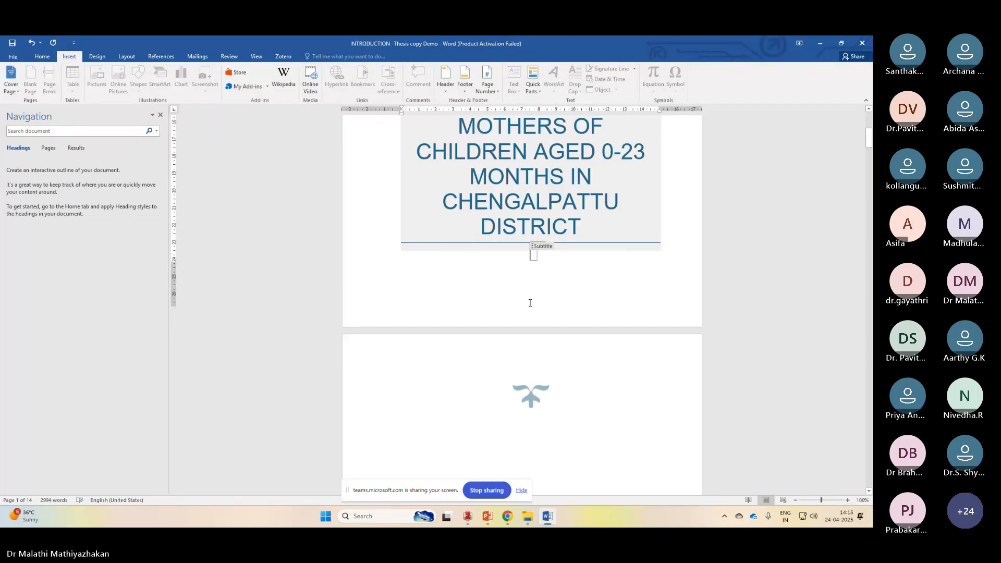
scroll(531, 303, down, 2)
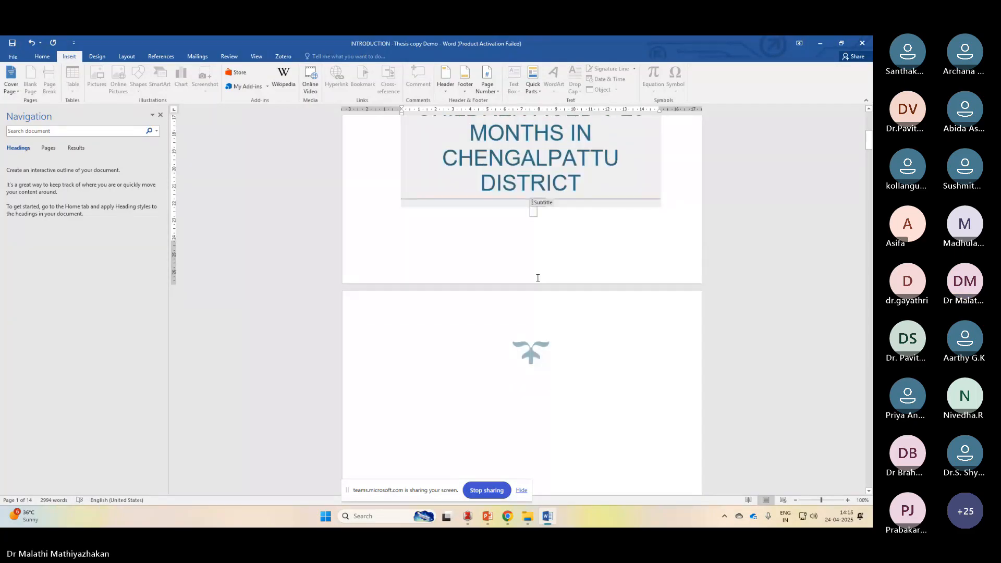
key(Delete)
scroll(538, 278, down, 3)
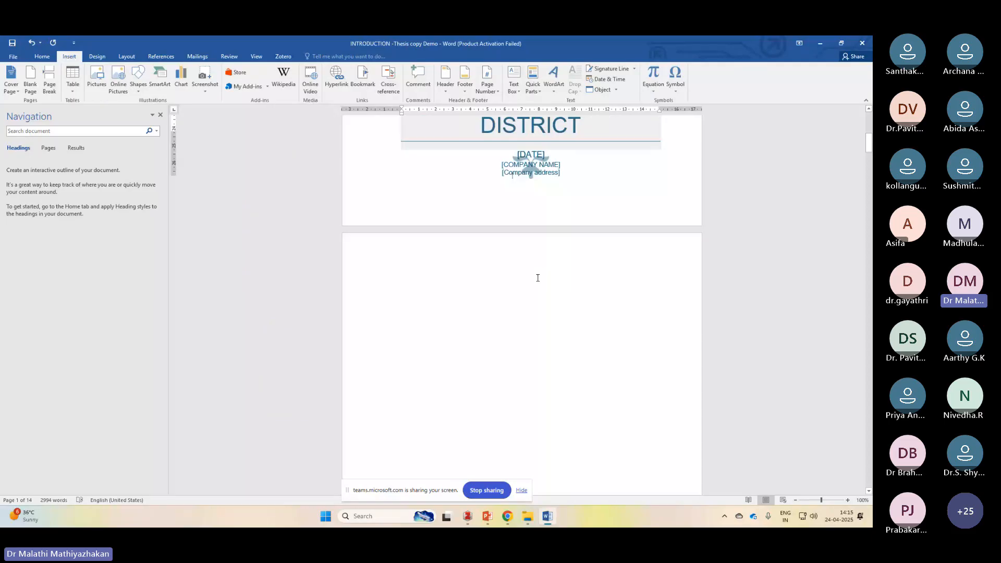
Accept the suggested spacing correction for "INTRODUCTION :" and apply the Heading 1 style to that heading.
scroll(538, 278, down, 10)
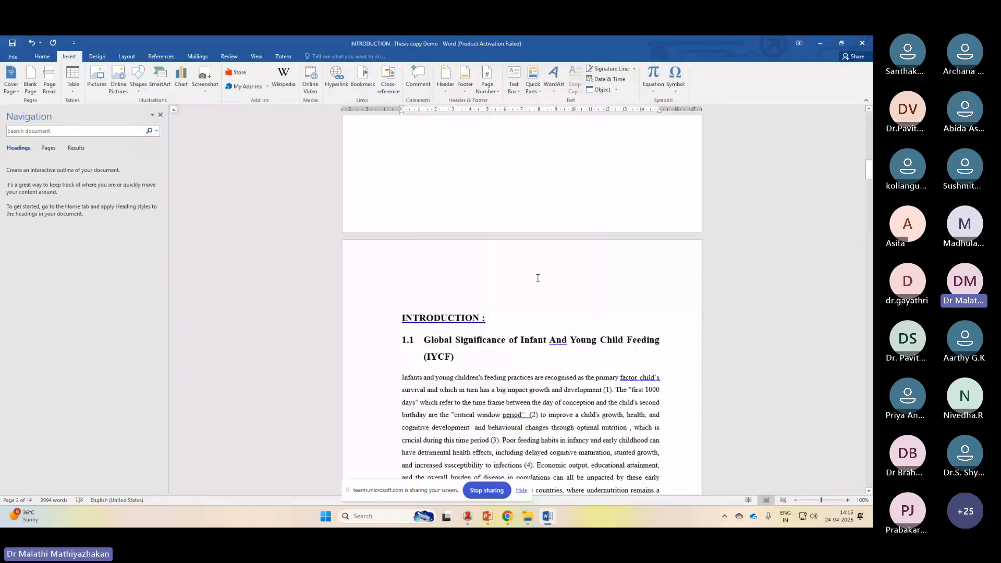
scroll(538, 279, down, 5)
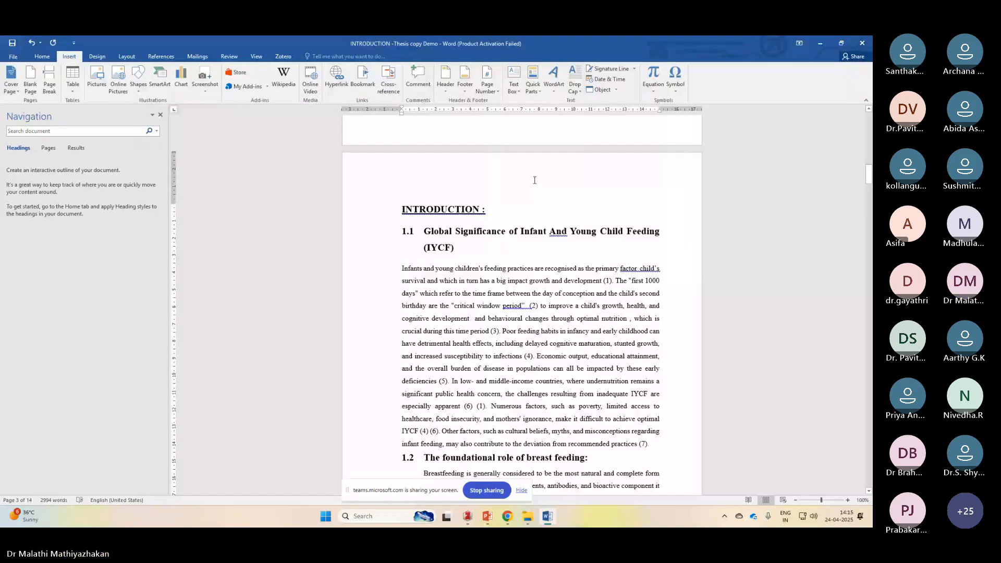
click(40, 56)
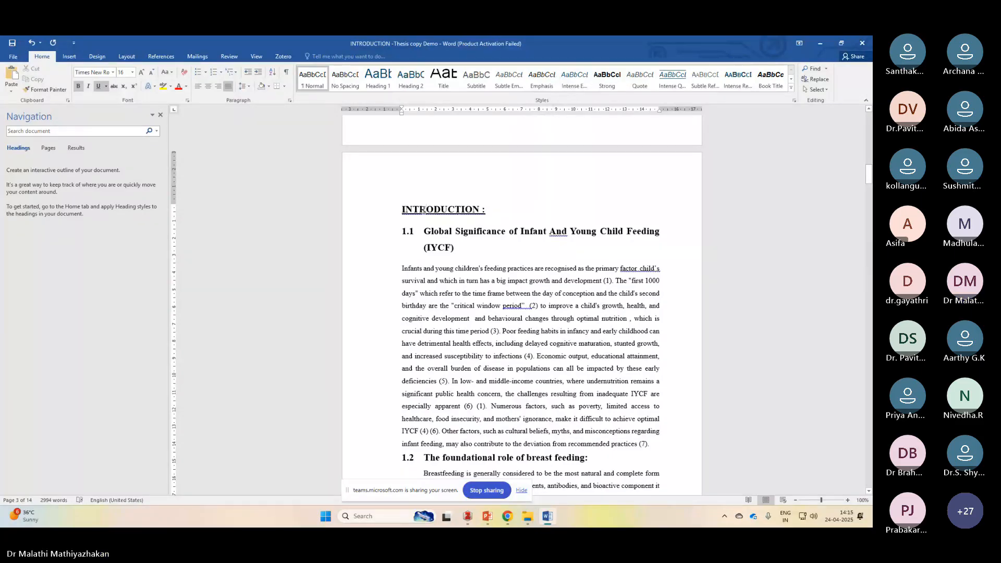
right_click(480, 212)
click(514, 222)
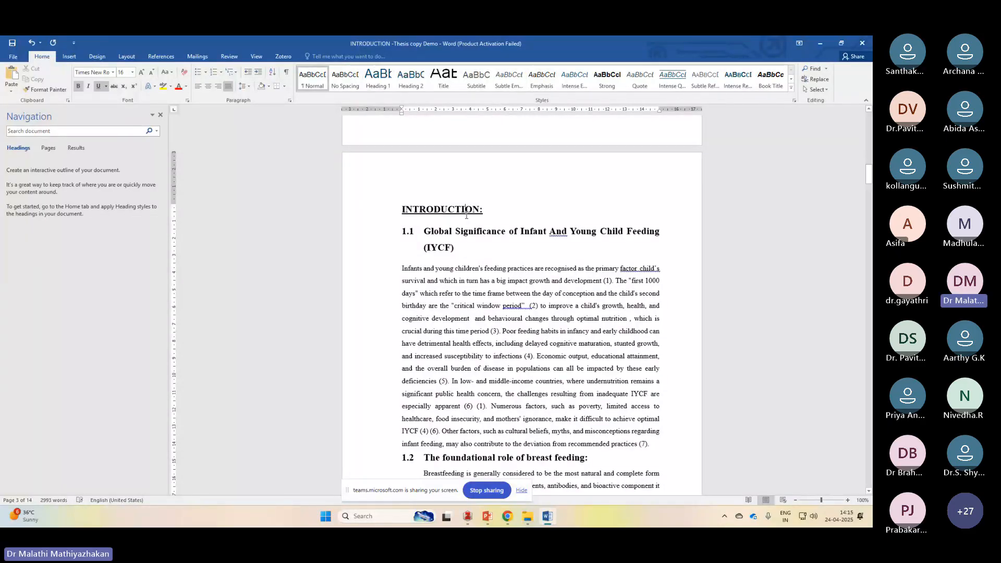
click(376, 86)
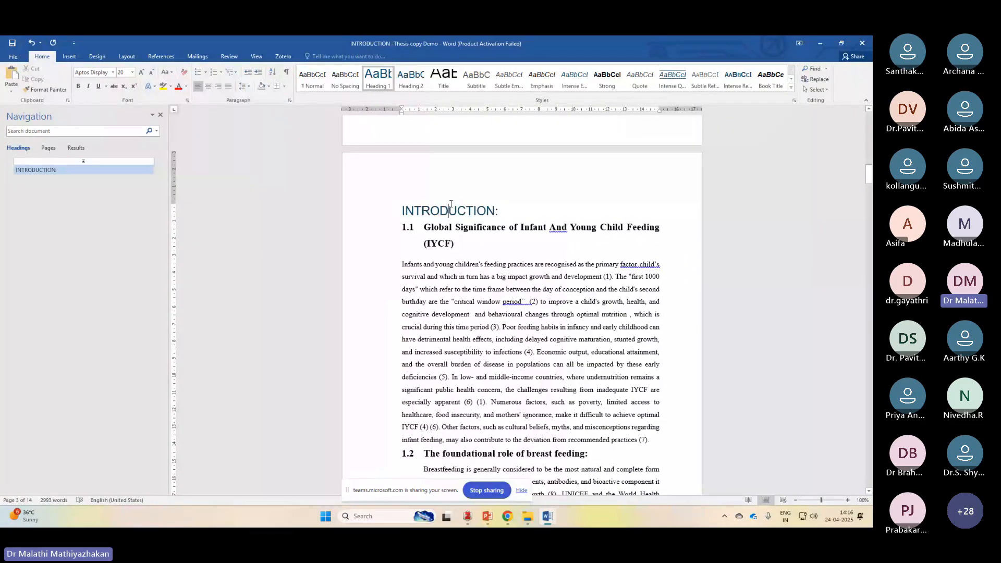
Apply the Heading 2 style to the "Global Significance of Infant And Young Child Feeding (IYCF)" and "The foundational role of breast feeding:" headings.
click(453, 228)
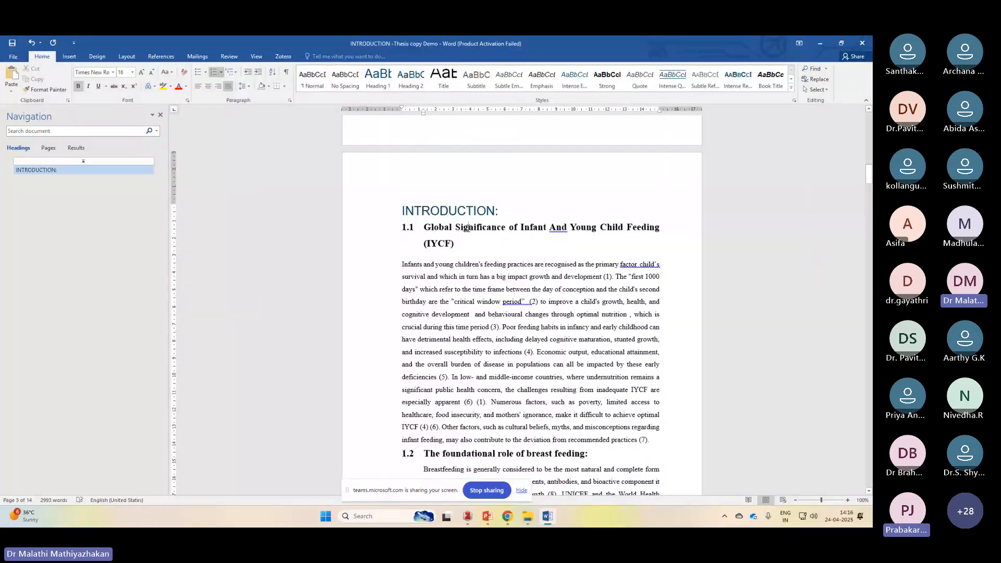
click(399, 80)
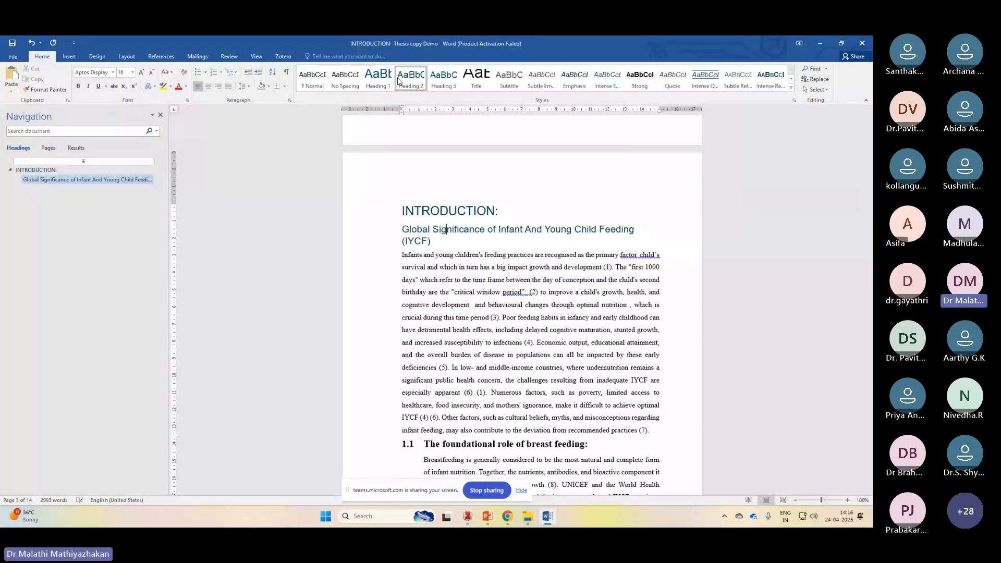
click(456, 445)
key(F4)
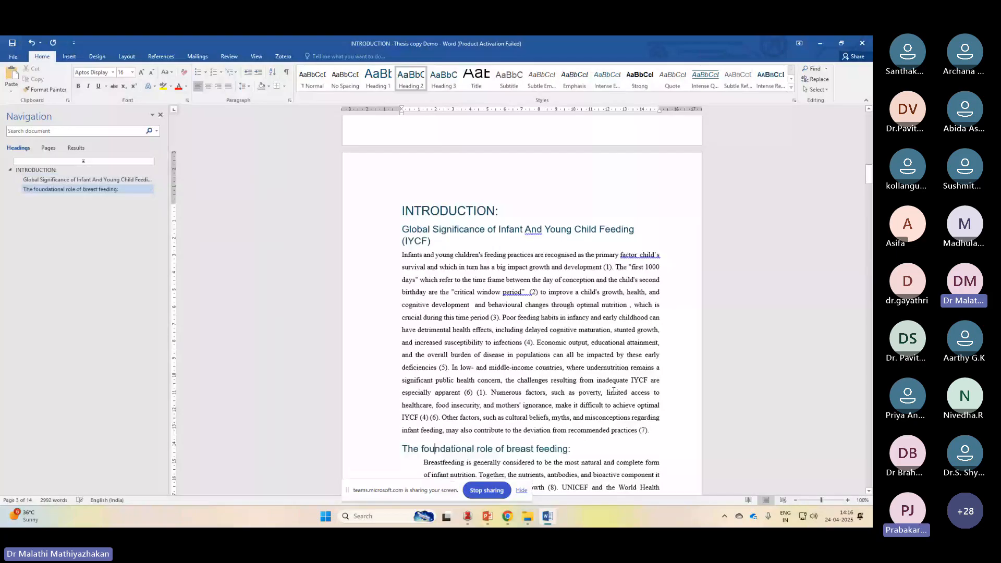
Apply the Heading 3 style to the subheading "Early initiation of breast feeding:".
scroll(458, 416, down, 1)
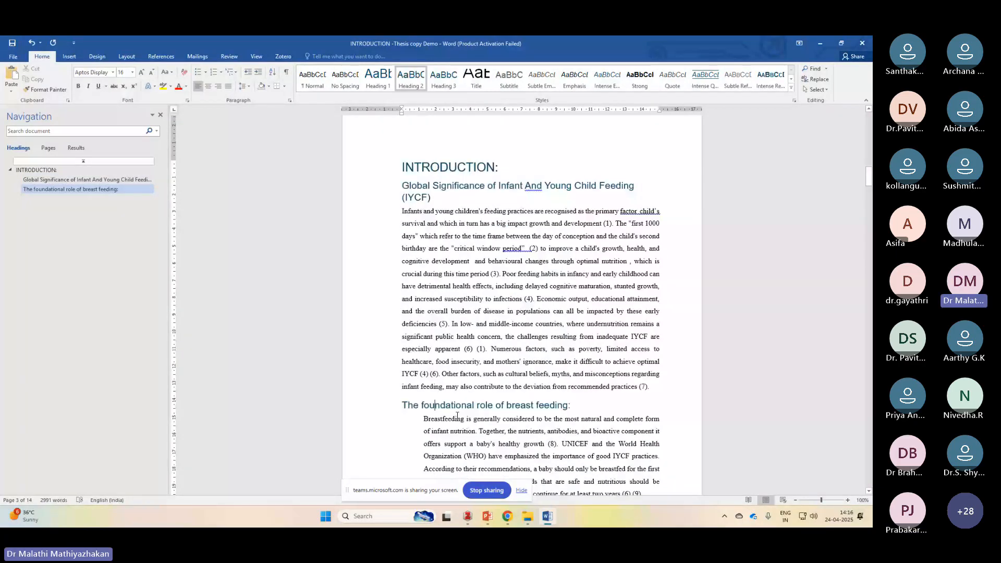
scroll(467, 445, down, 2)
scroll(467, 445, down, 2)
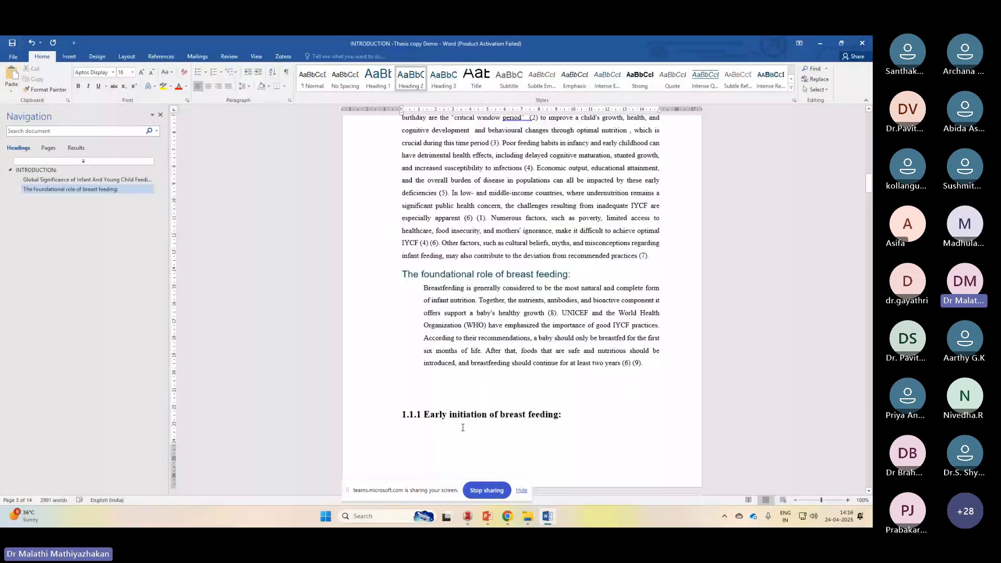
click(462, 428)
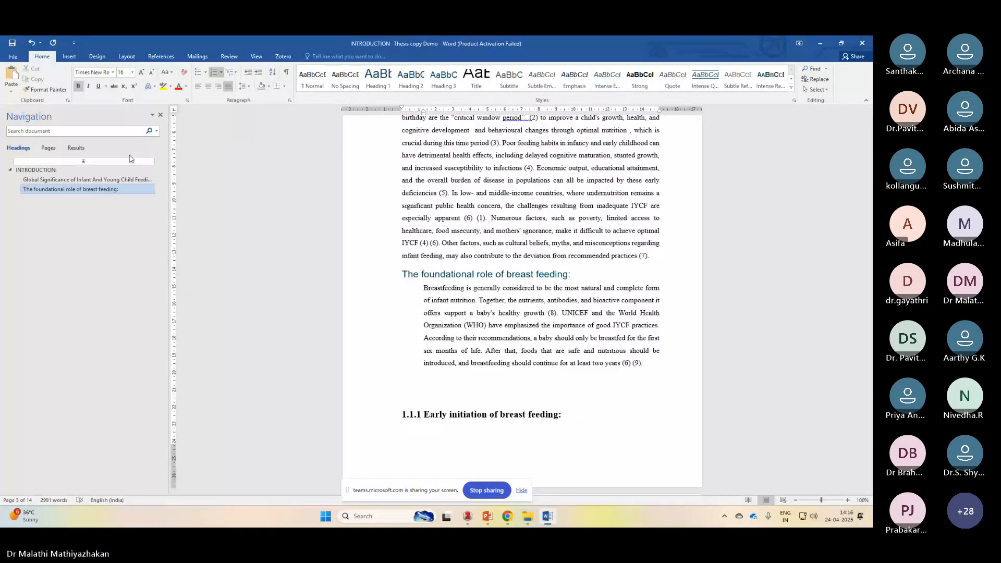
click(445, 79)
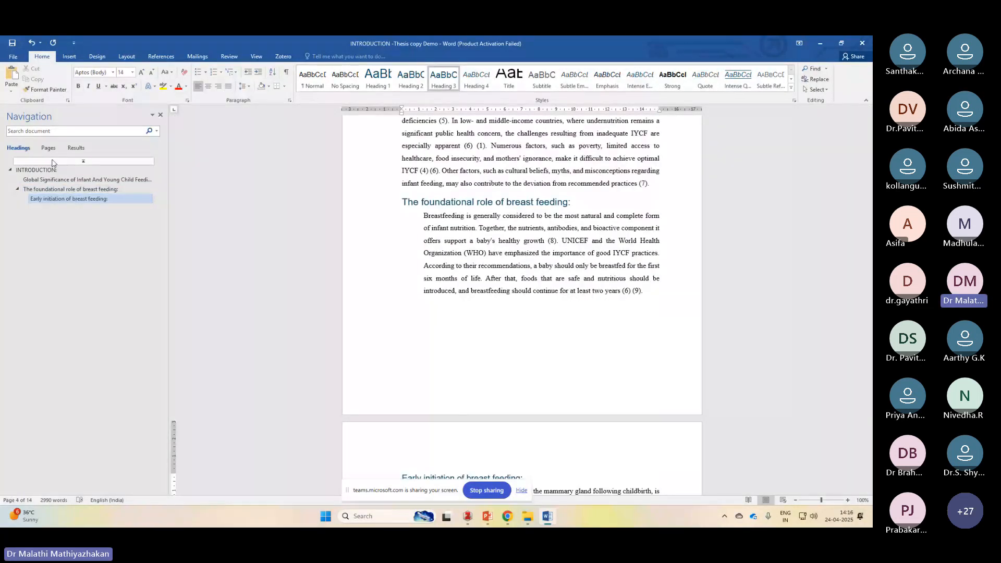
scroll(453, 234, up, 3)
scroll(453, 234, up, 6)
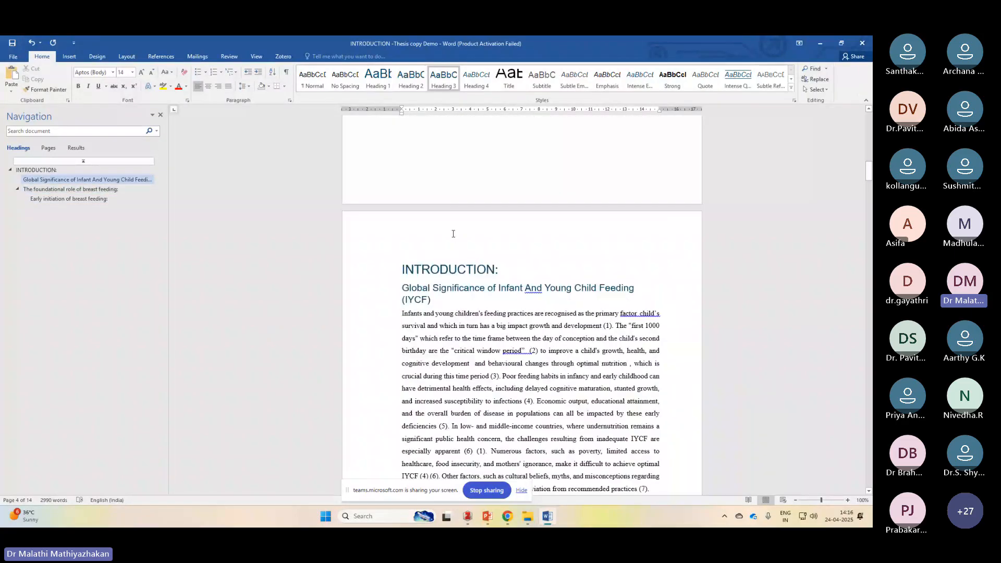
click(433, 271)
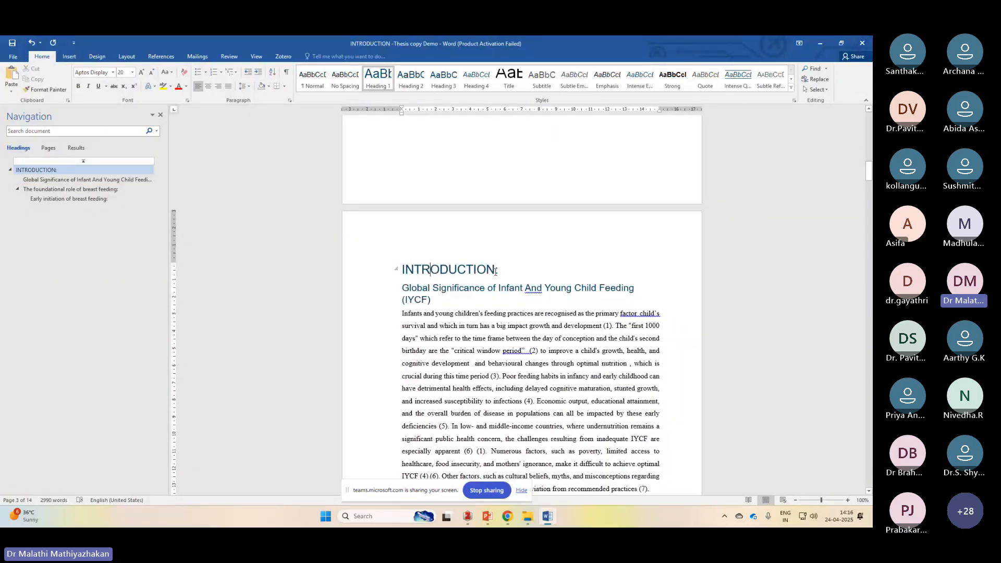
drag(496, 272, 408, 277)
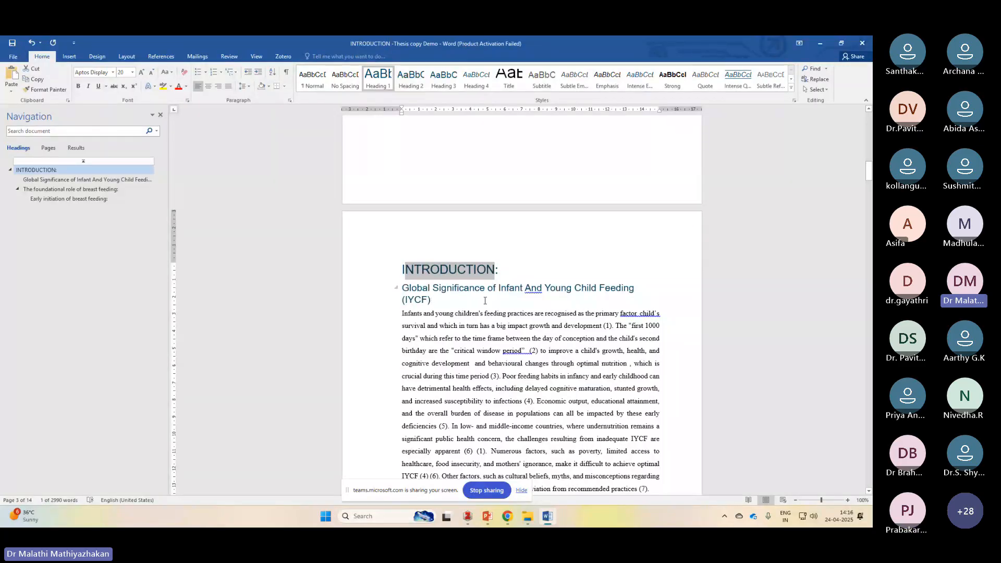
drag(494, 270, 403, 282)
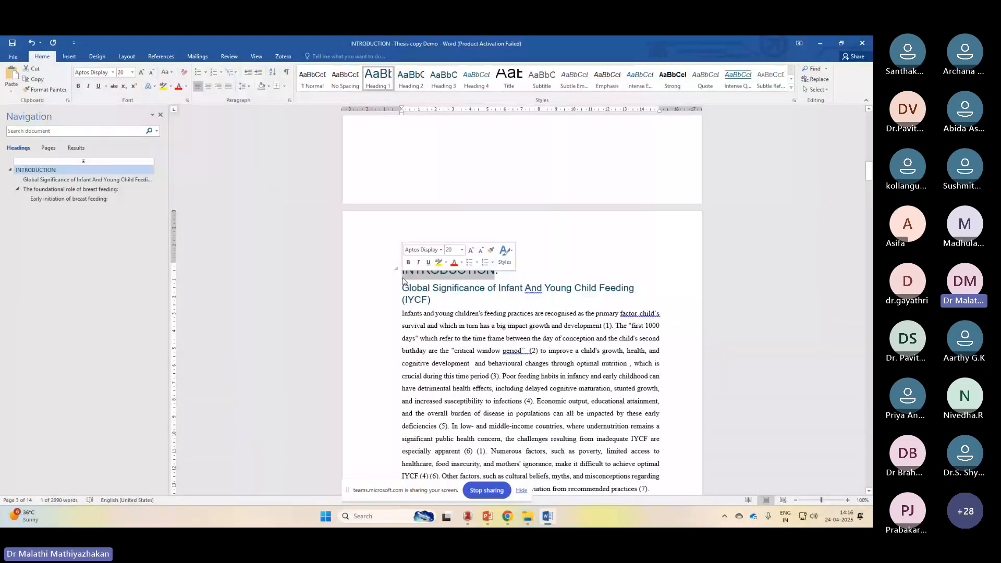
Change the cover page title text following "TITLE:" to sentence case.
scroll(549, 193, up, 10)
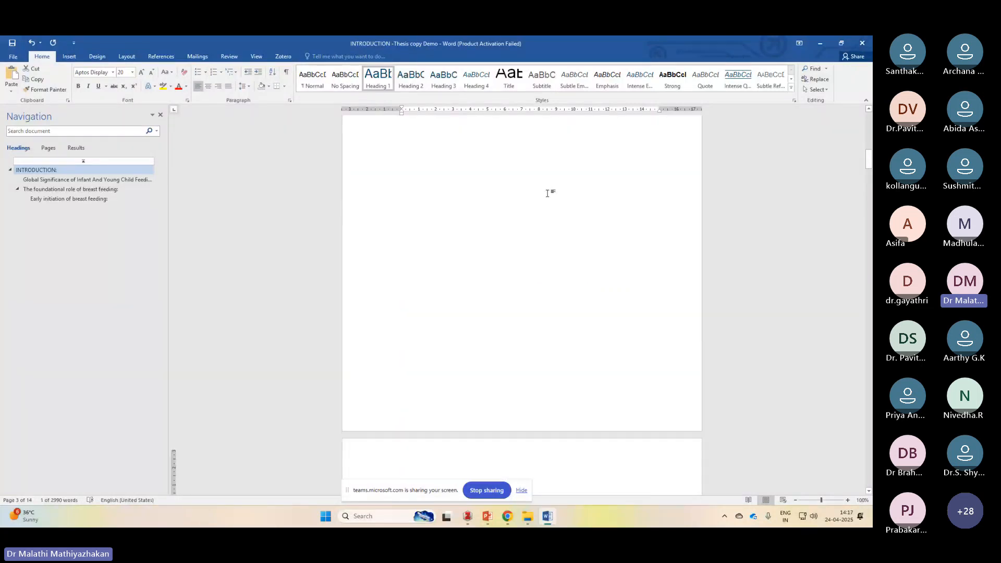
drag(620, 371, 557, 433)
scroll(472, 207, up, 3)
click(171, 75)
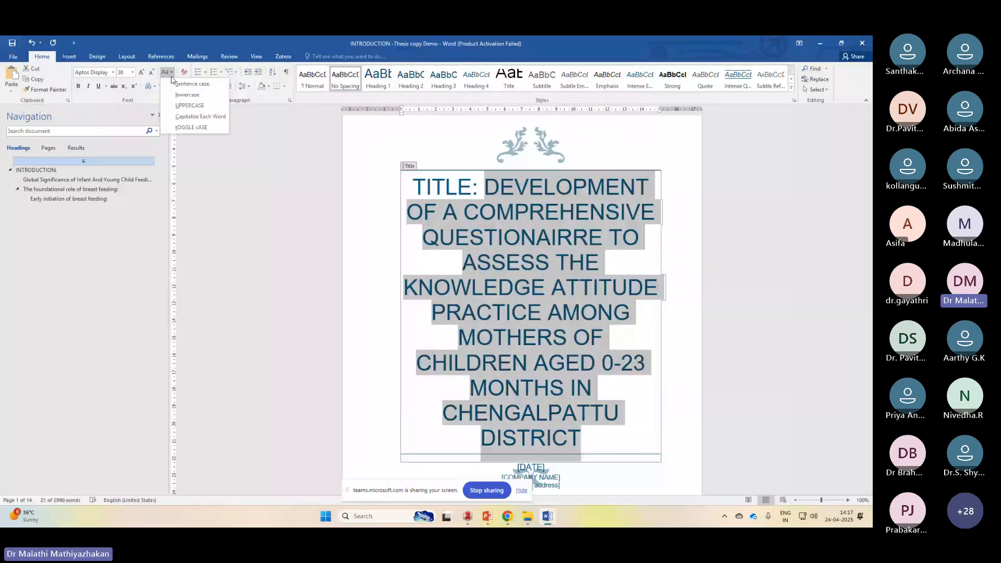
click(175, 84)
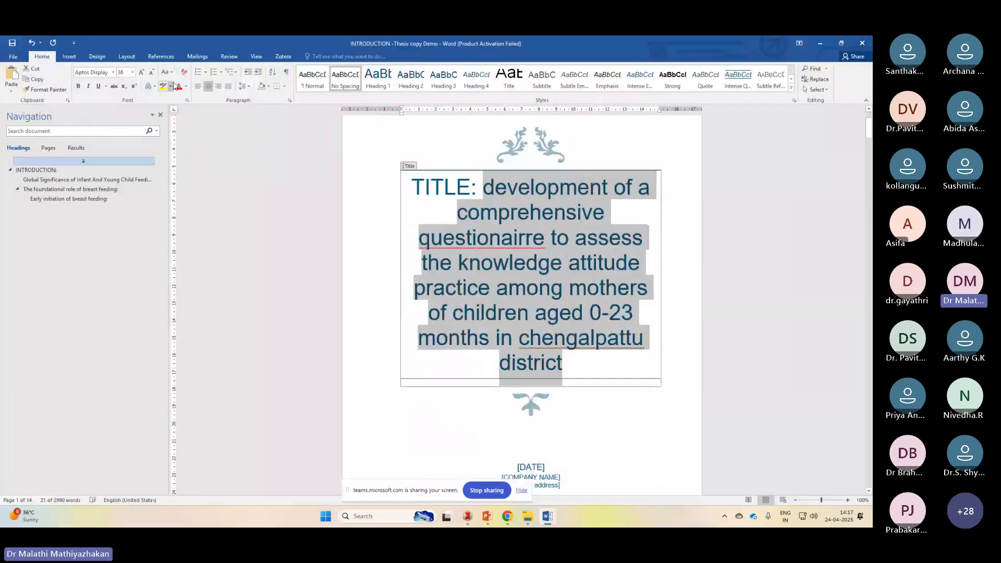
Capitalize each word of the cover page title text following "TITLE:".
click(166, 72)
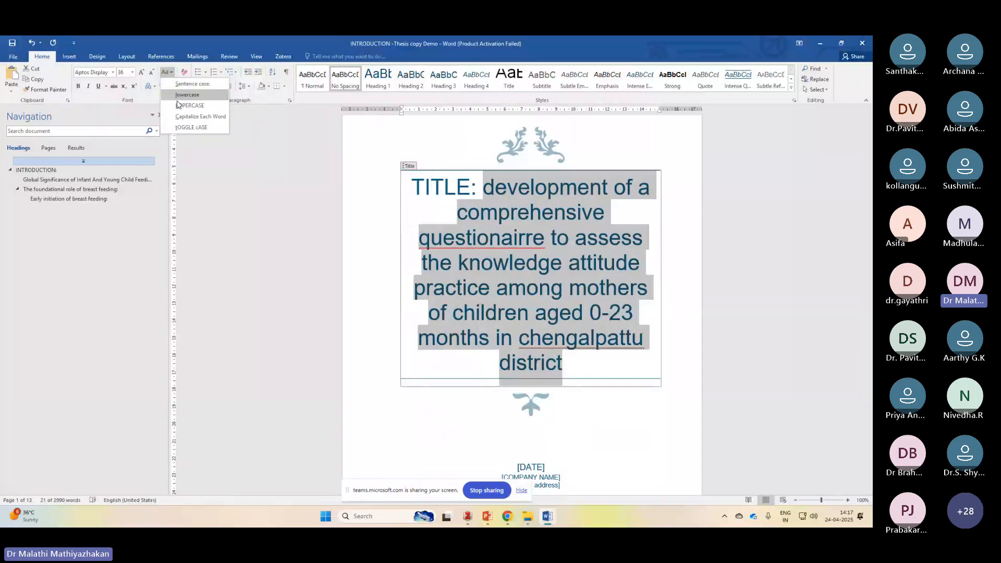
click(187, 119)
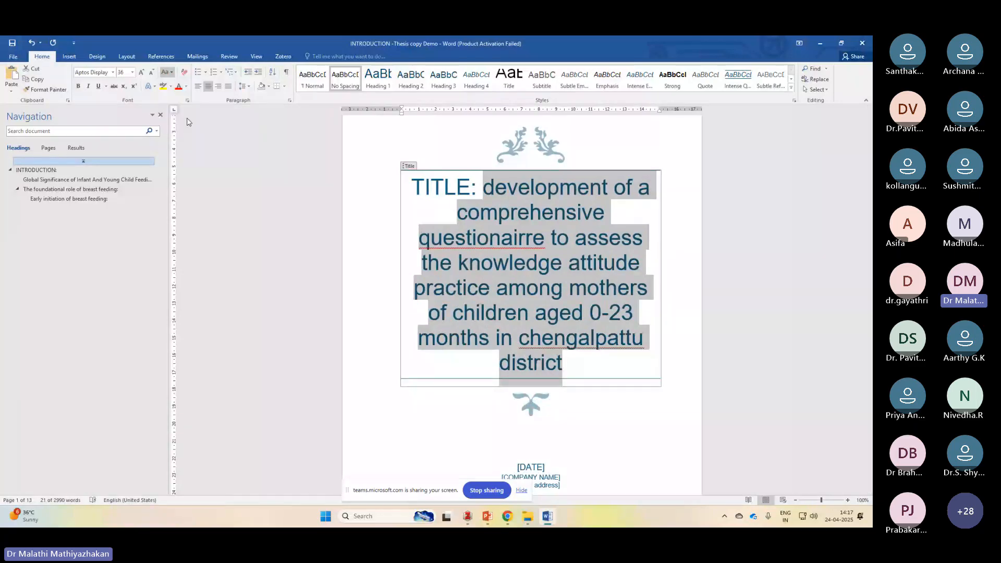
click(531, 238)
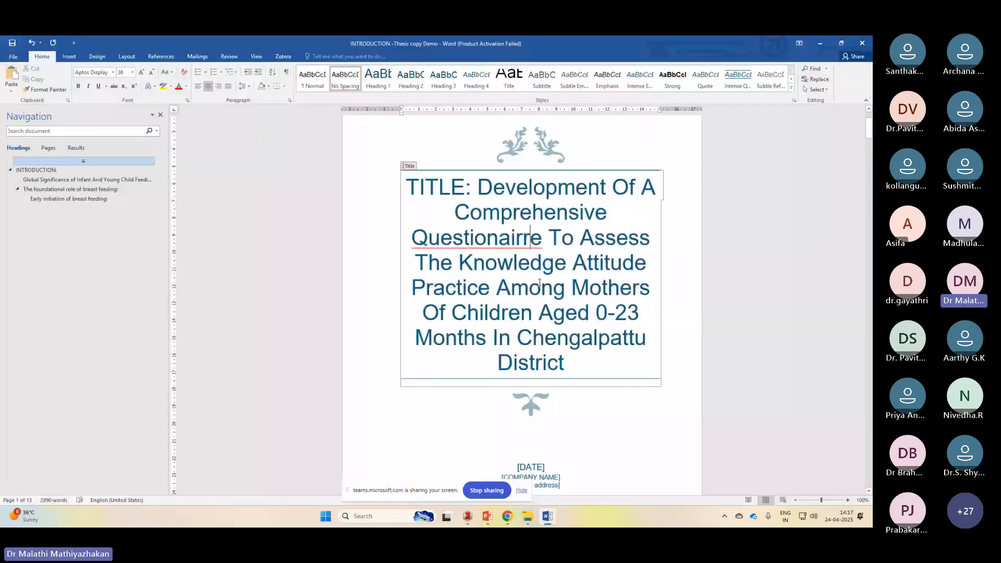
Modify the Heading 1 style used by "INTRODUCTION:" to Times New Roman, 18 pt, bold, with automatic font color.
scroll(540, 283, down, 6)
double_click(464, 278)
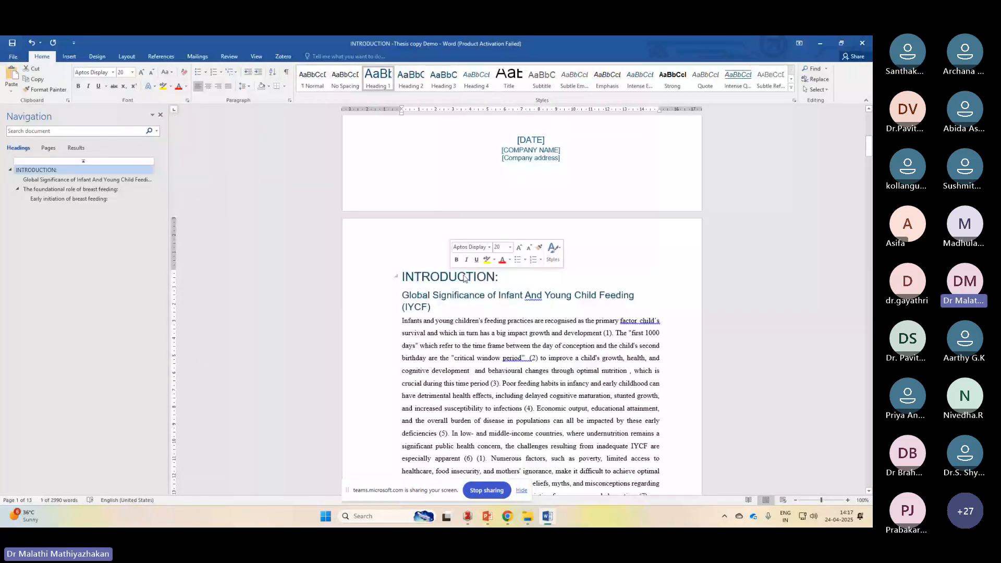
click(489, 282)
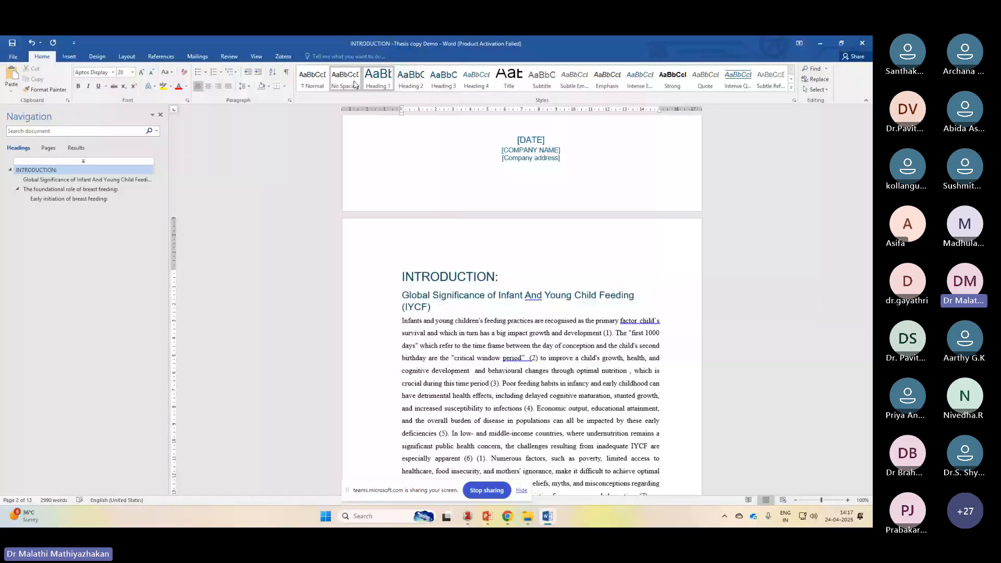
right_click(381, 83)
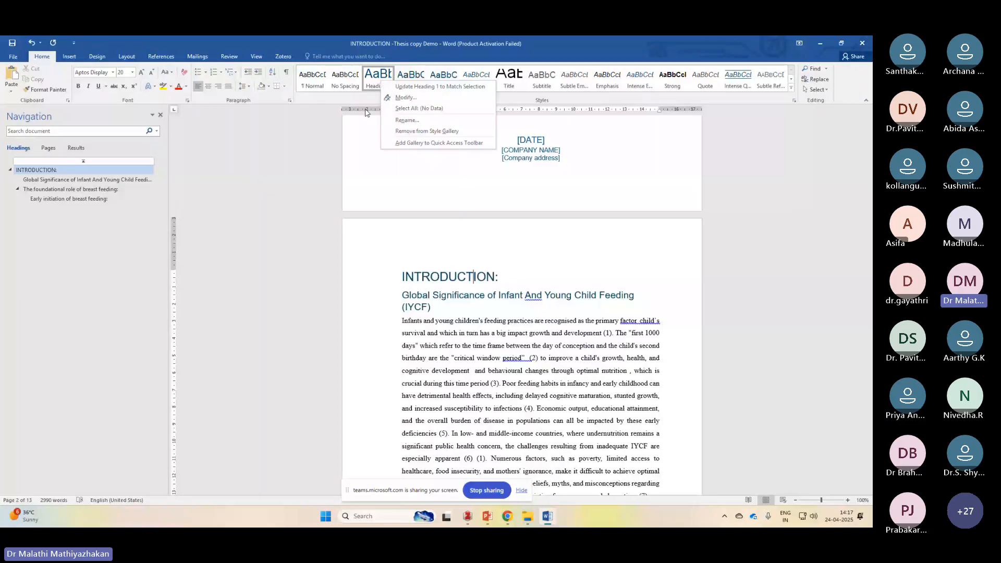
click(373, 83)
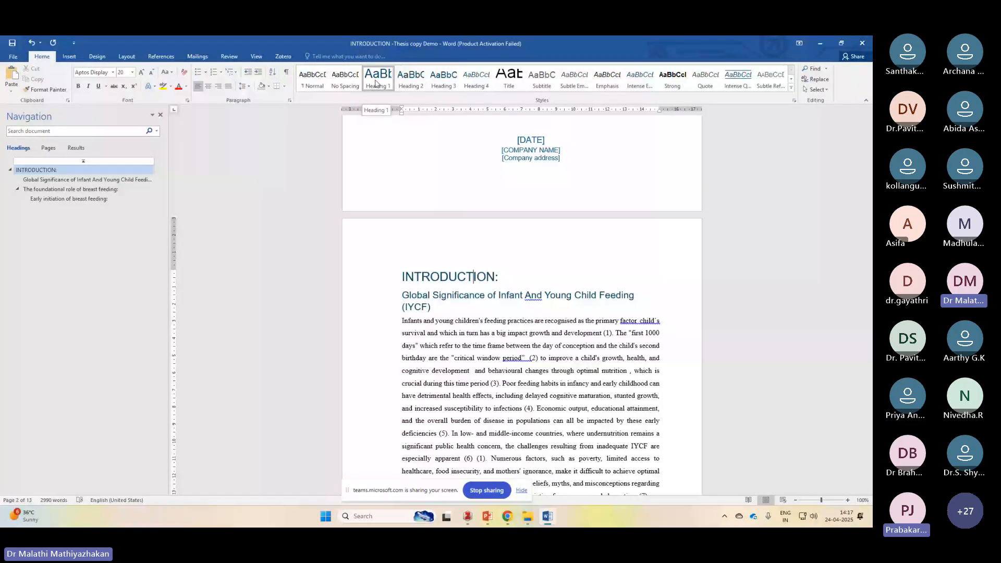
right_click(375, 82)
click(400, 97)
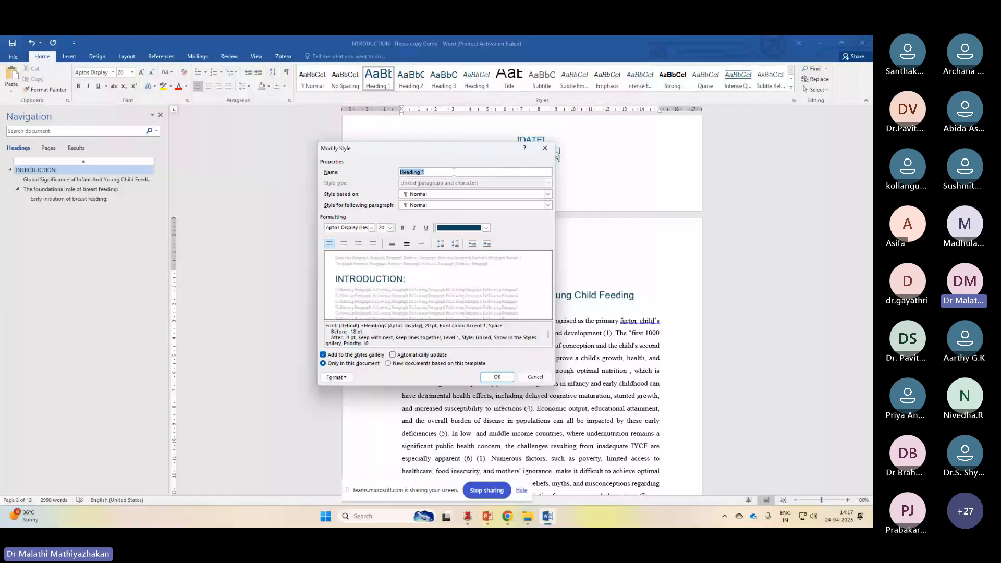
click(372, 228)
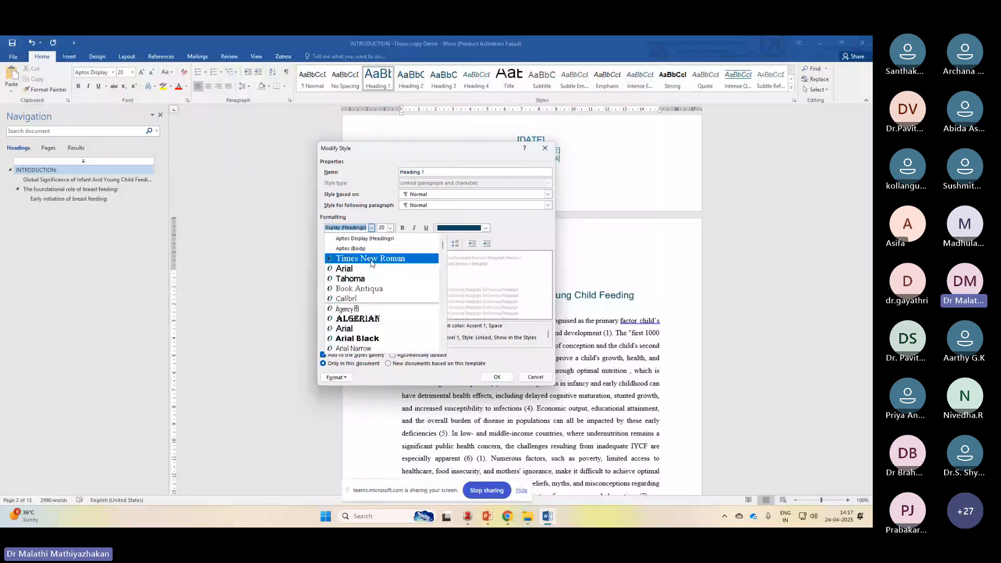
click(371, 258)
click(390, 228)
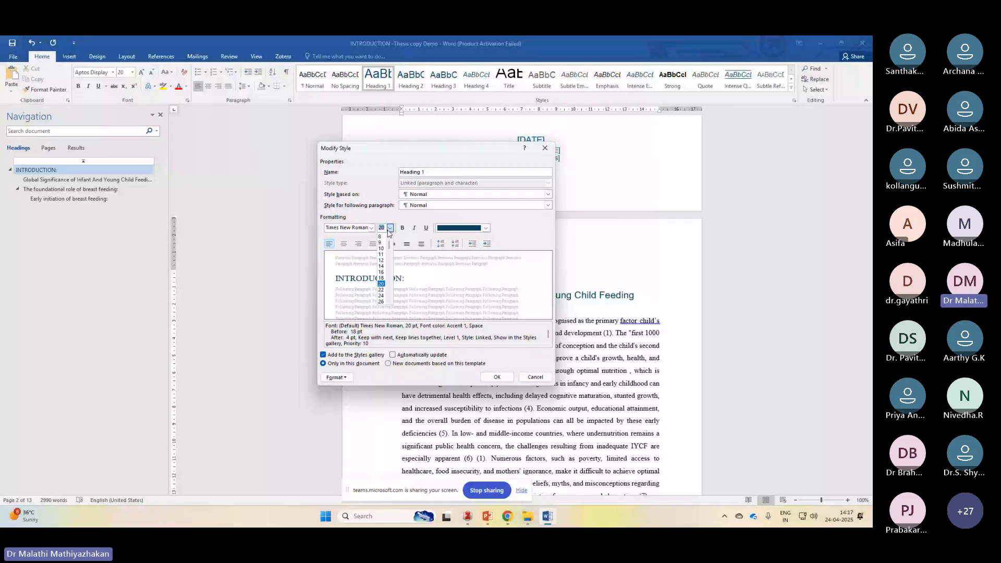
click(382, 278)
click(403, 228)
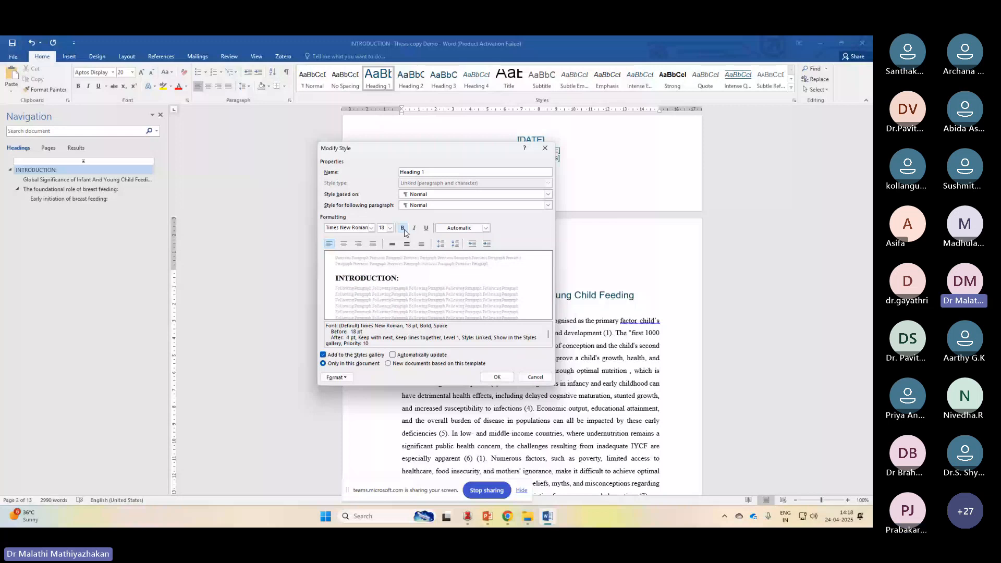
key(Return)
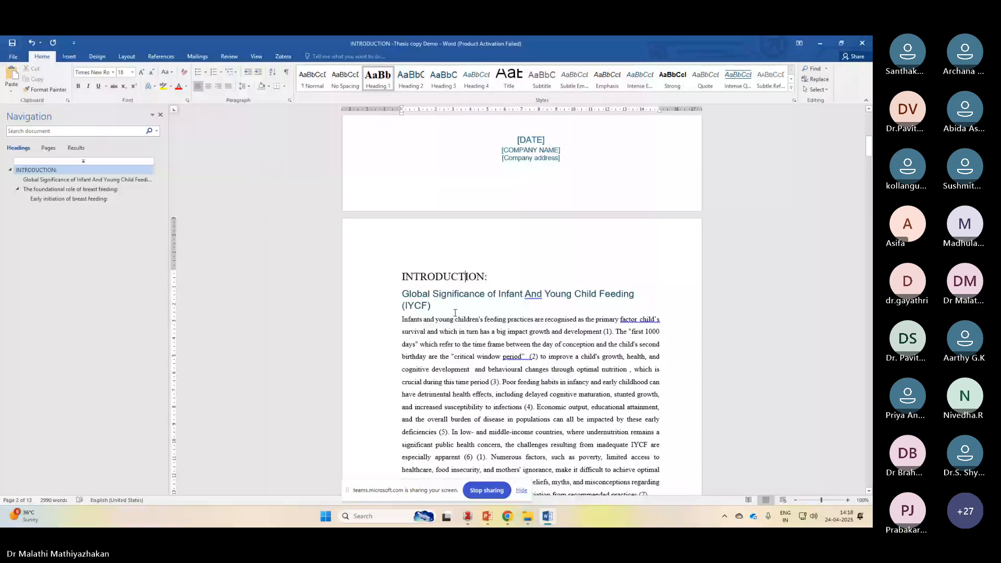
Select the "INTRODUCTION:" heading and reconfirm the Heading 1 style's bold formatting so it takes effect there.
double_click(457, 278)
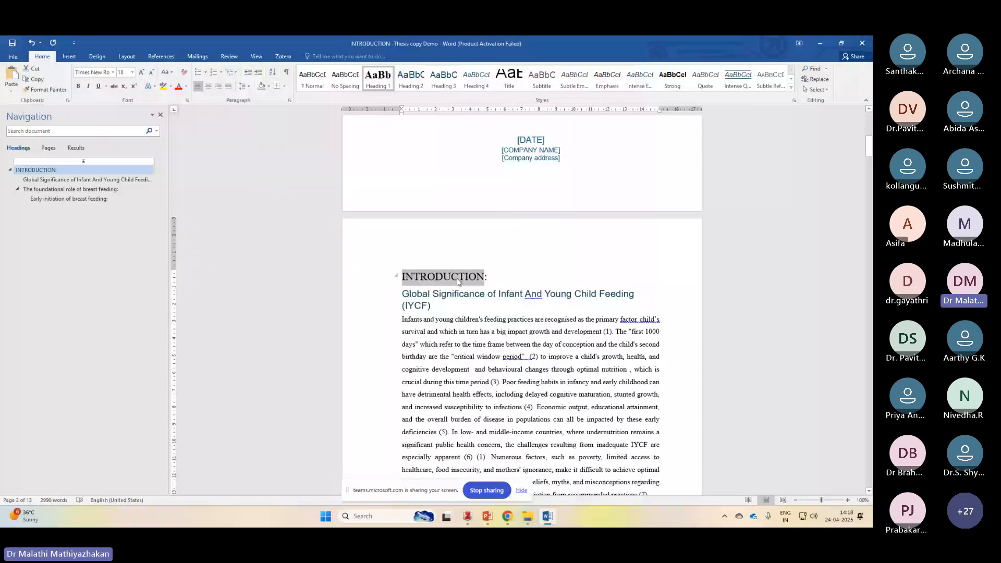
triple_click(458, 280)
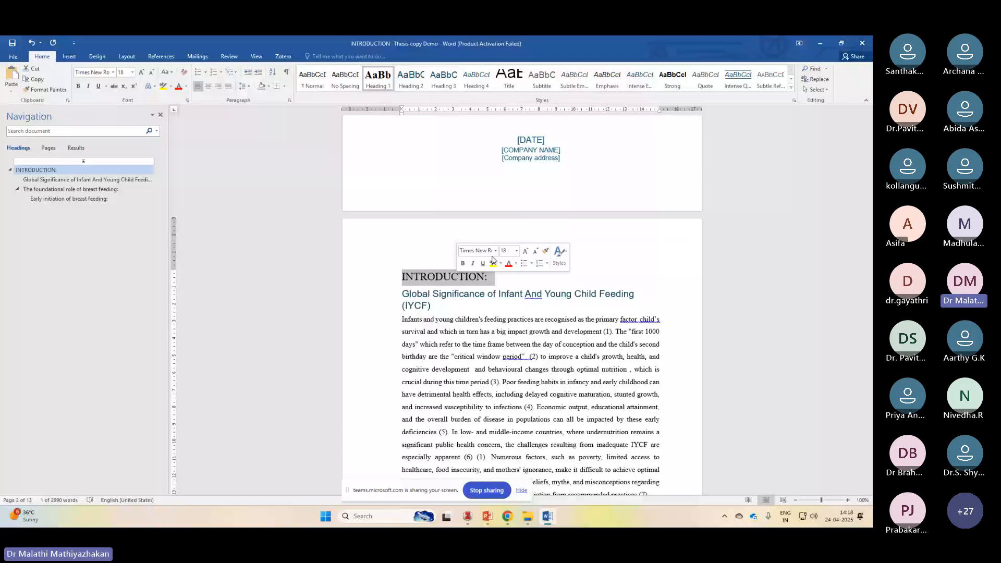
right_click(379, 79)
click(400, 96)
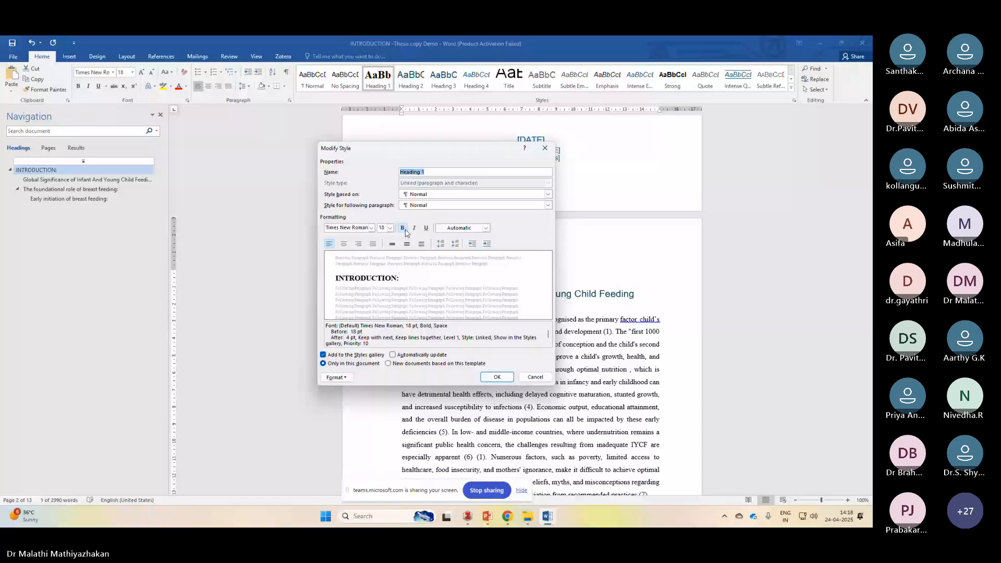
click(497, 377)
click(481, 297)
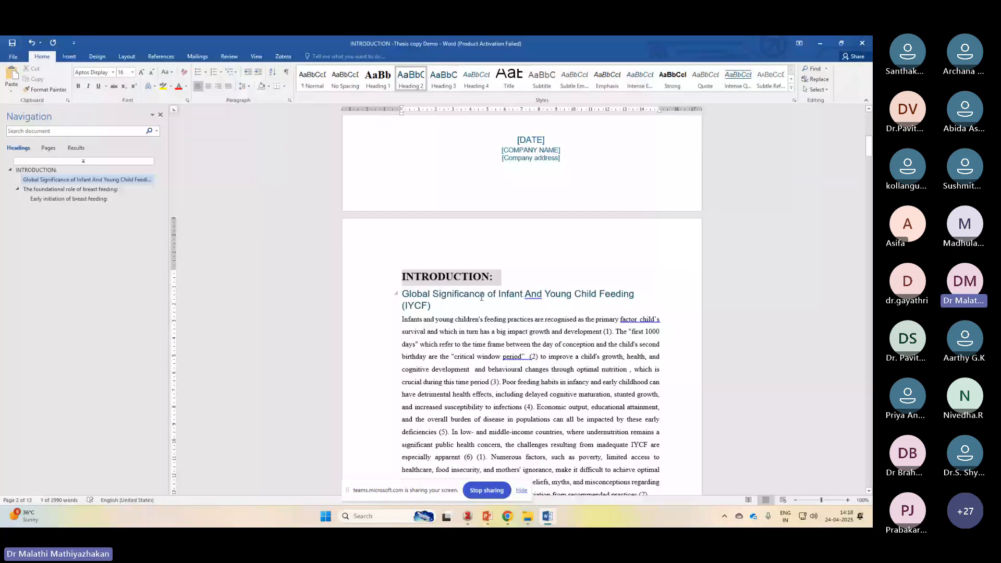
click(403, 278)
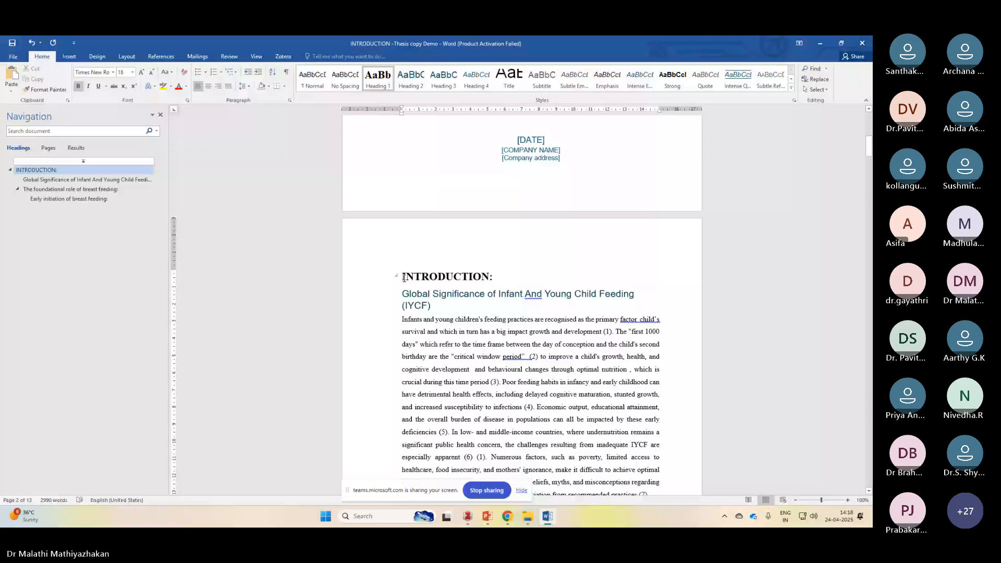
click(446, 273)
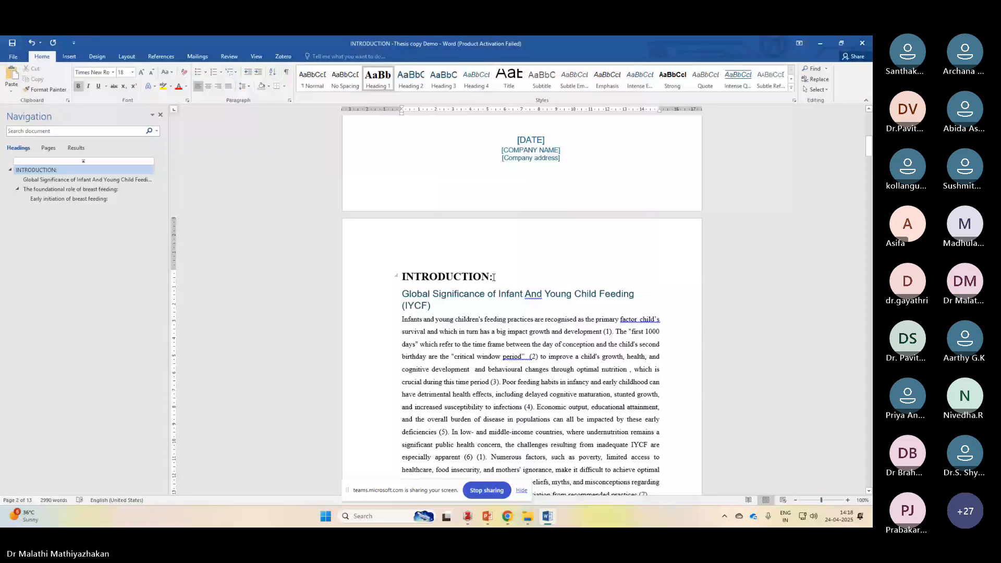
Switch to the Teams meeting in Chrome to check the chat, and return to the Word document.
click(507, 517)
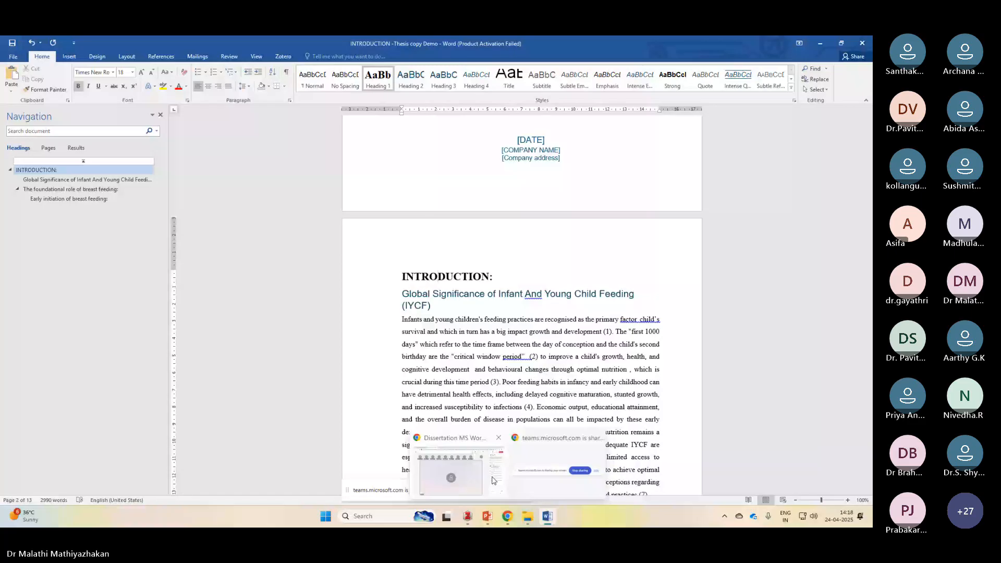
click(494, 480)
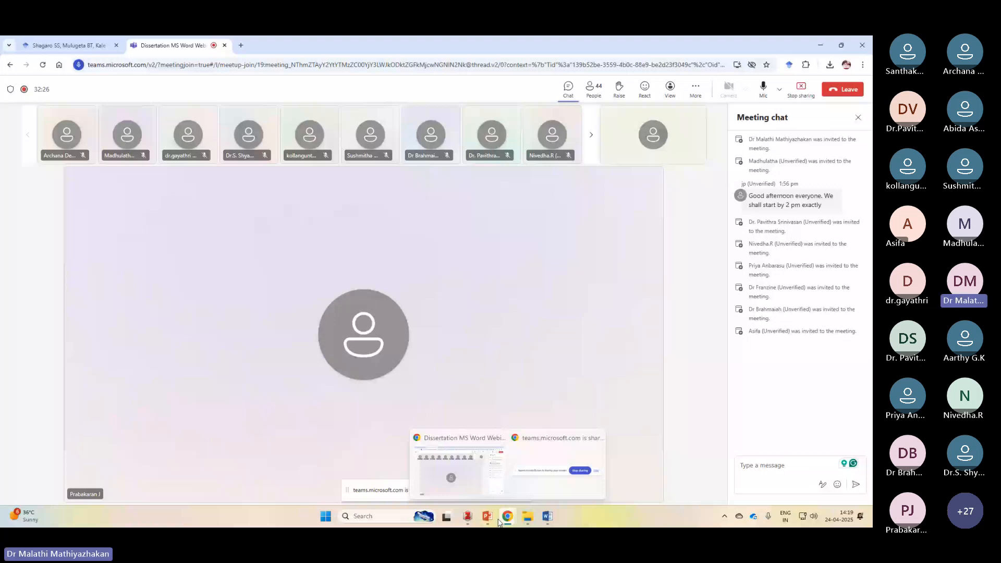
click(548, 517)
Number the "INTRODUCTION:" heading as 1 and apply the 1., 1.1., 1.1.1. multilevel list format to it.
click(472, 295)
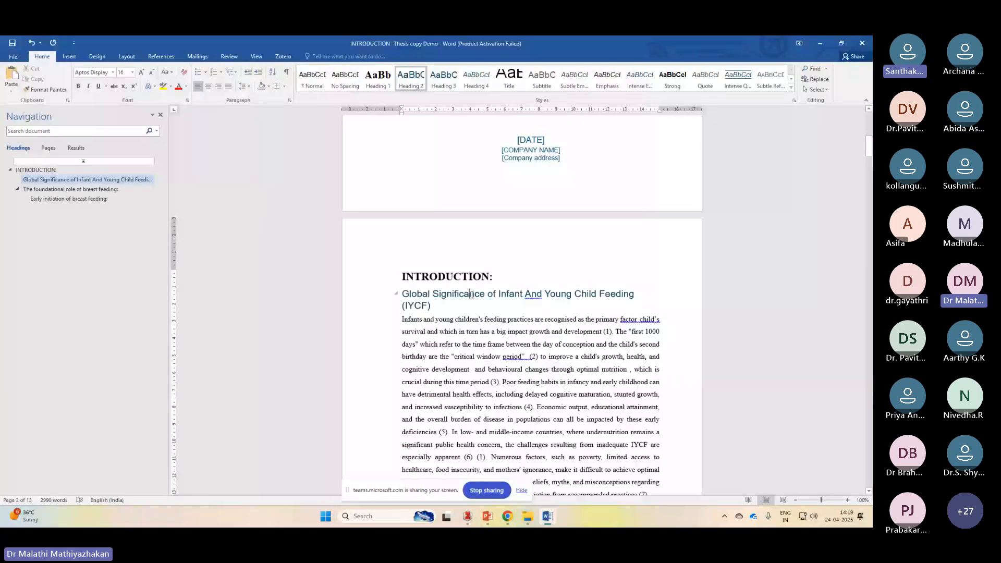
click(435, 305)
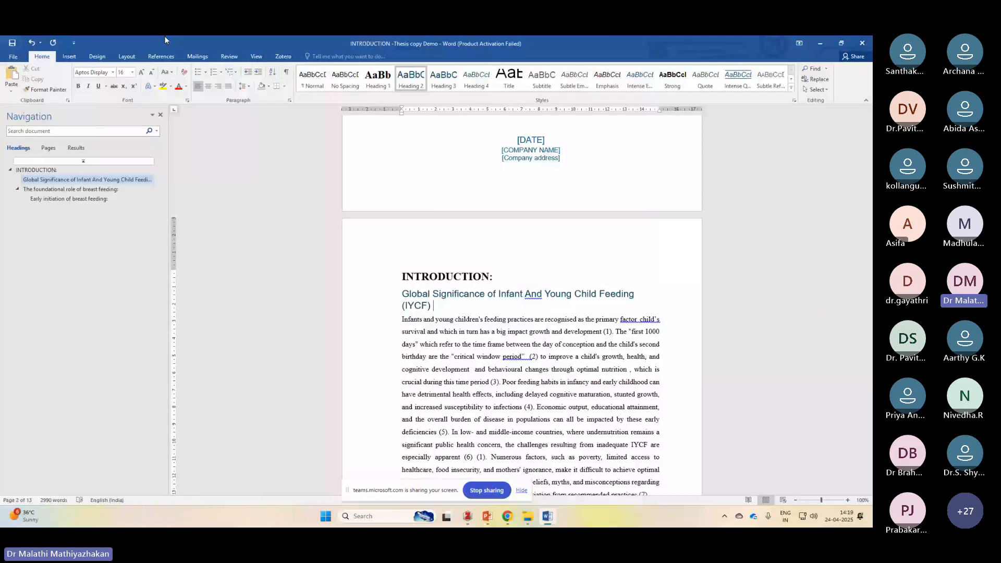
click(269, 150)
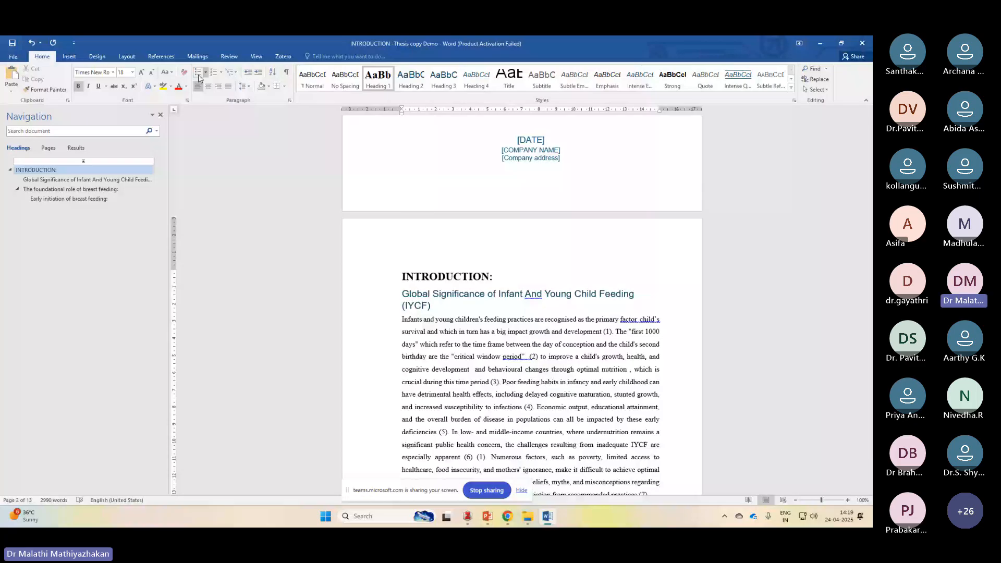
click(228, 76)
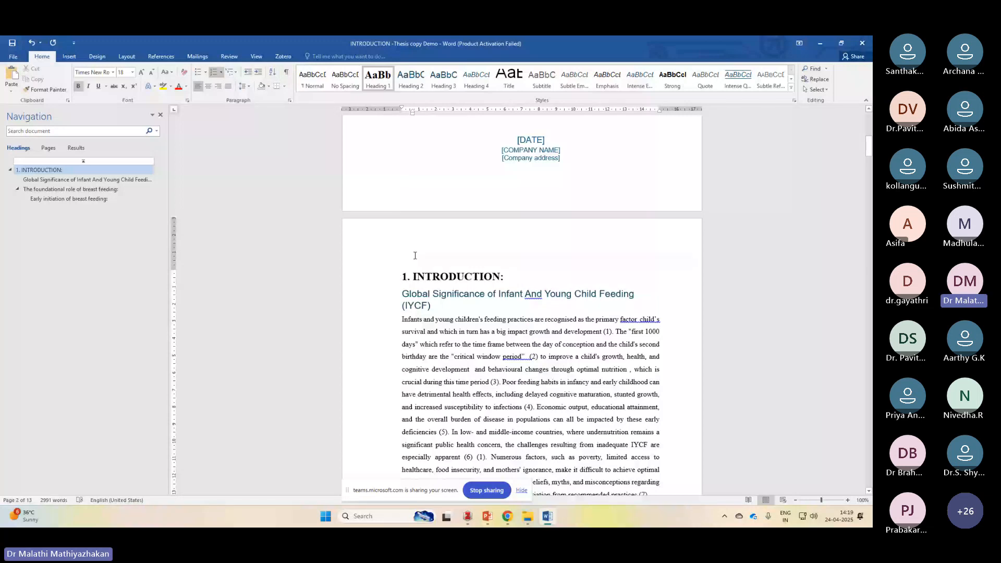
click(221, 73)
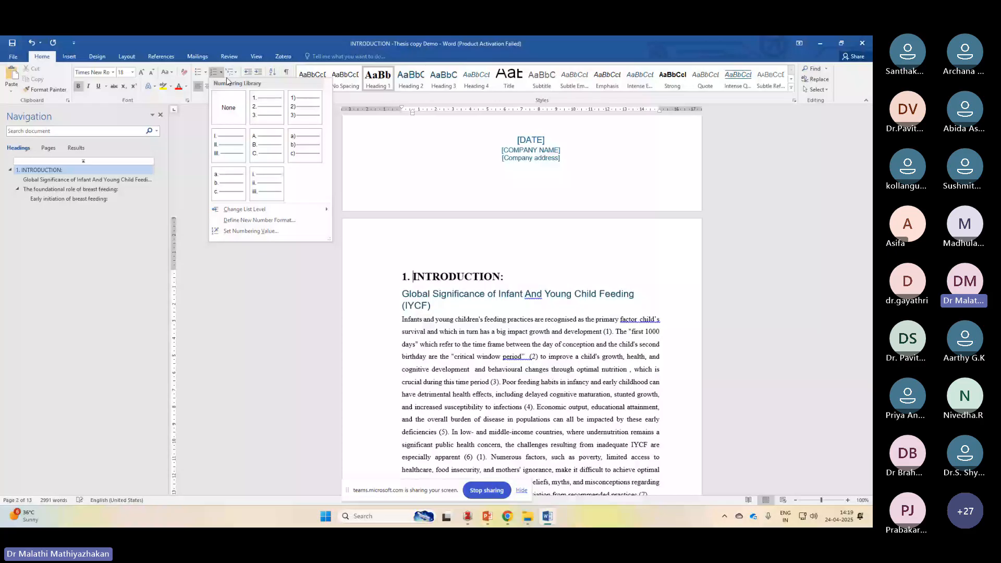
click(230, 72)
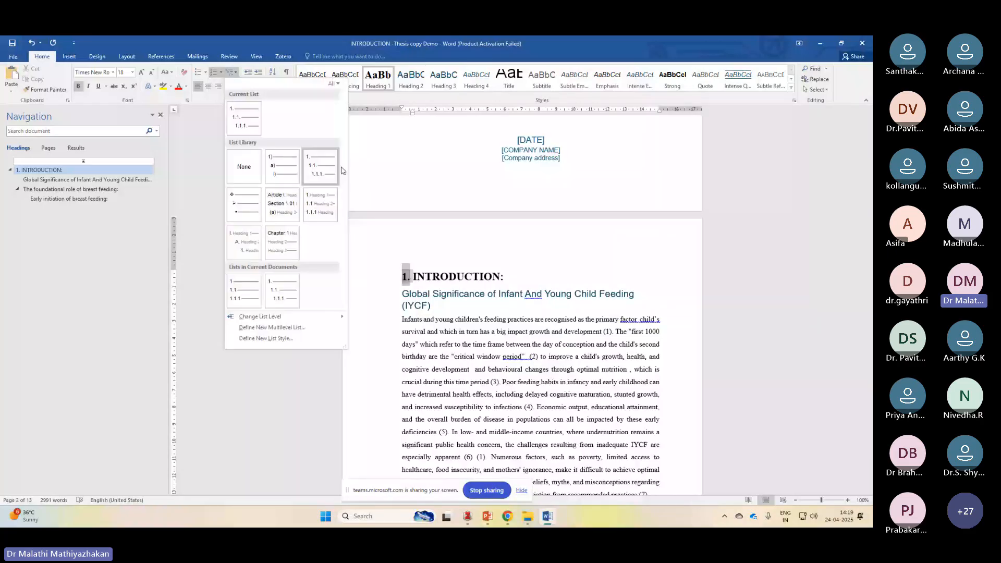
click(323, 181)
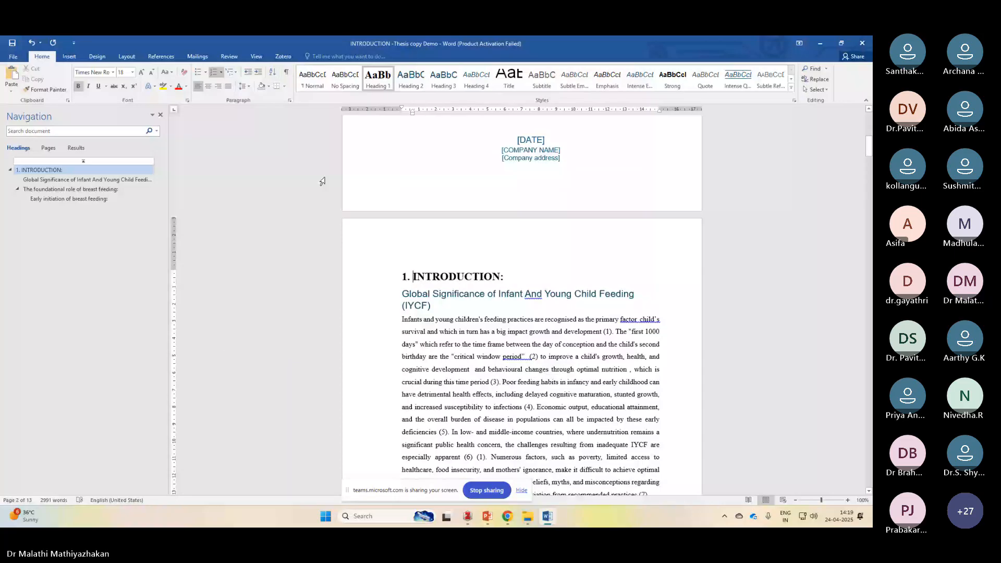
Define a new multilevel list whose level 1 number uses the Times New Roman font in bold.
click(231, 72)
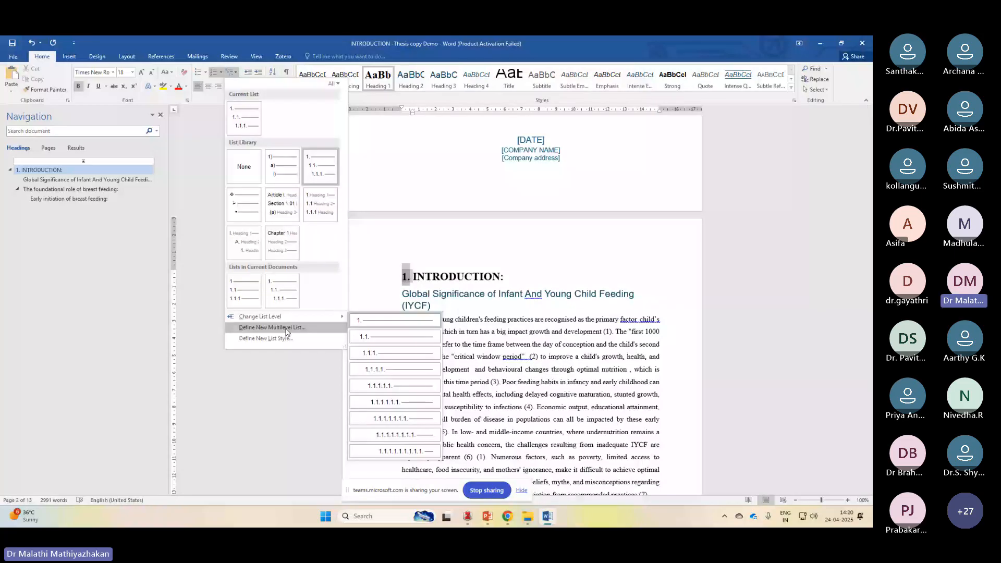
click(271, 327)
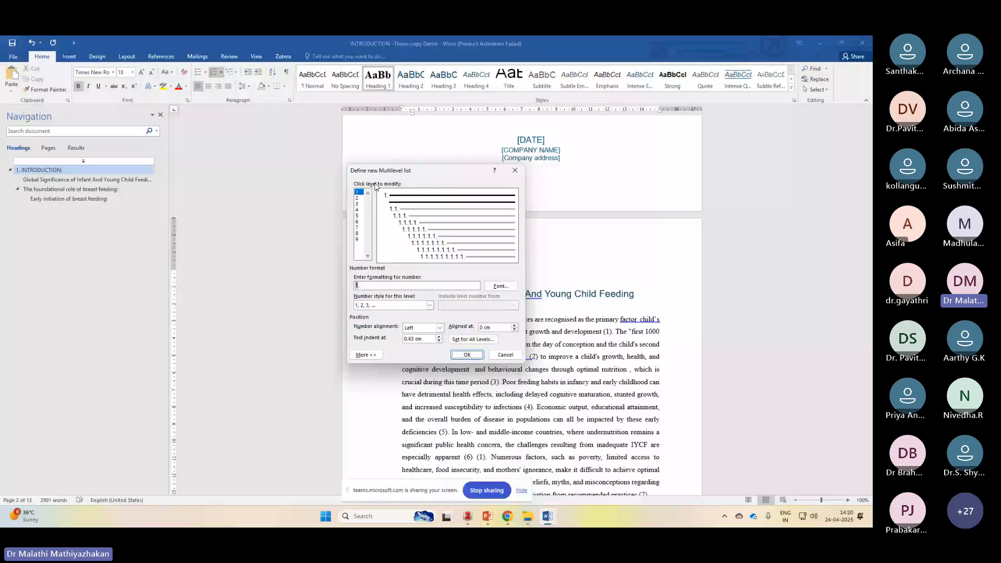
click(501, 286)
text(t)
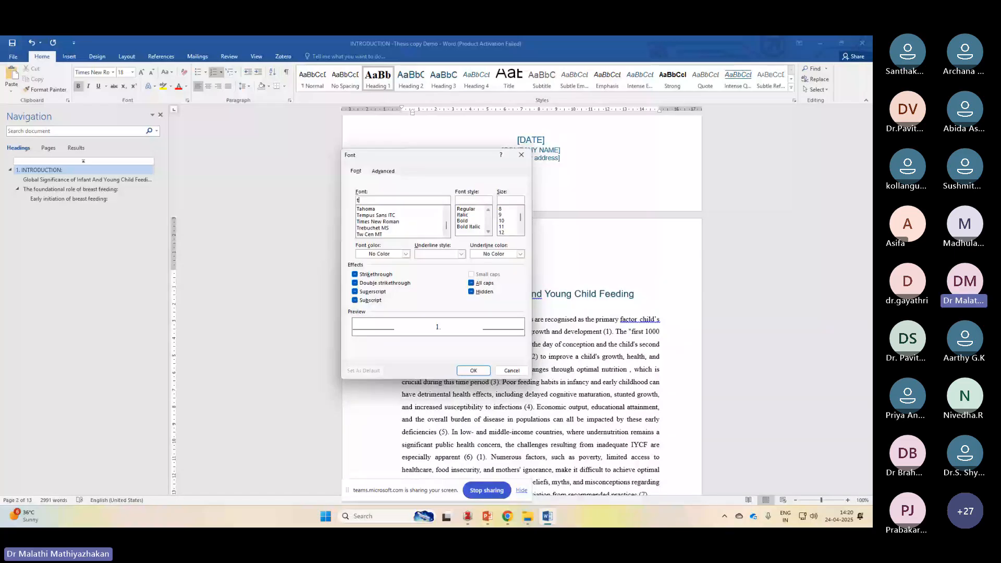
click(378, 221)
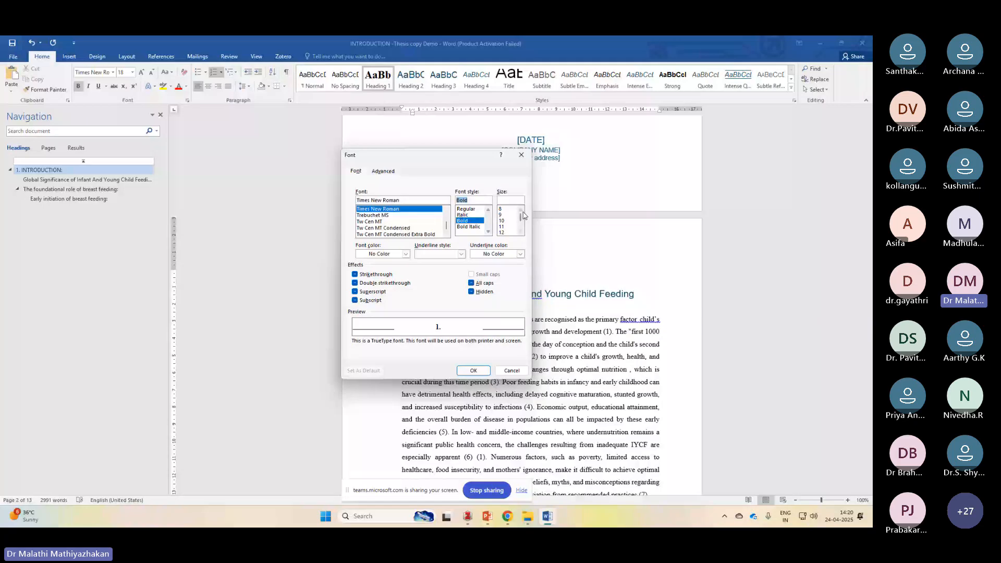
scroll(522, 216, down, 1)
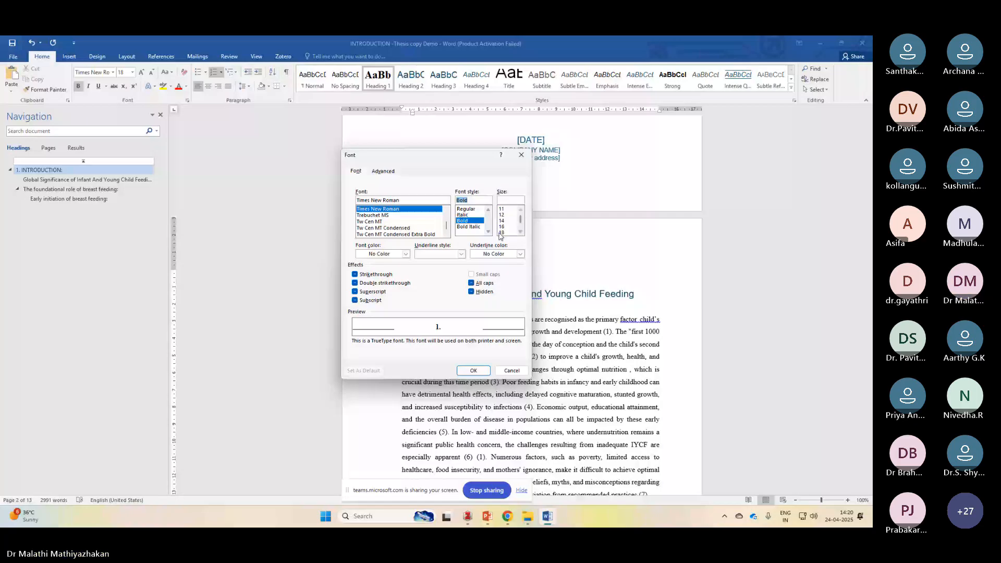
click(474, 370)
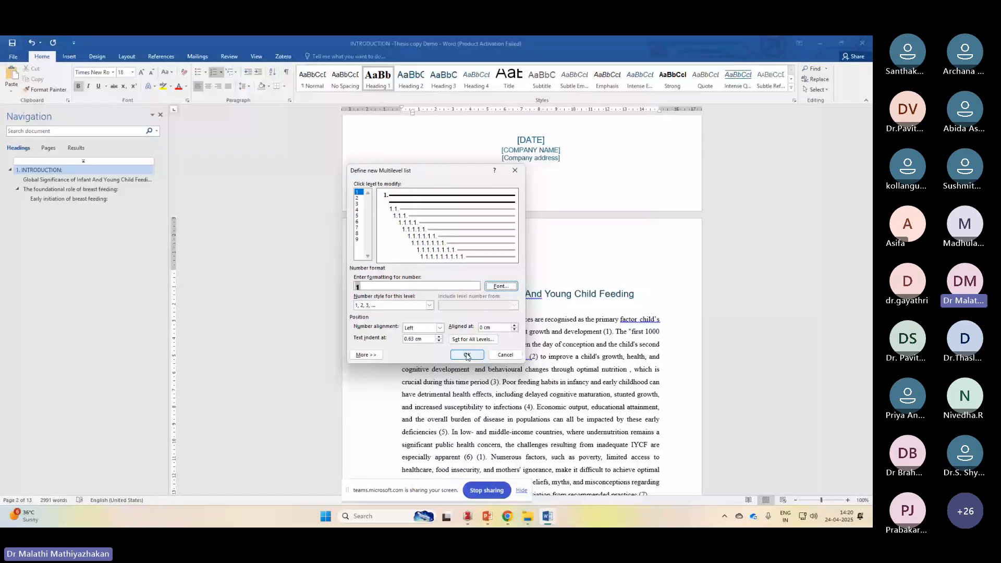
click(467, 355)
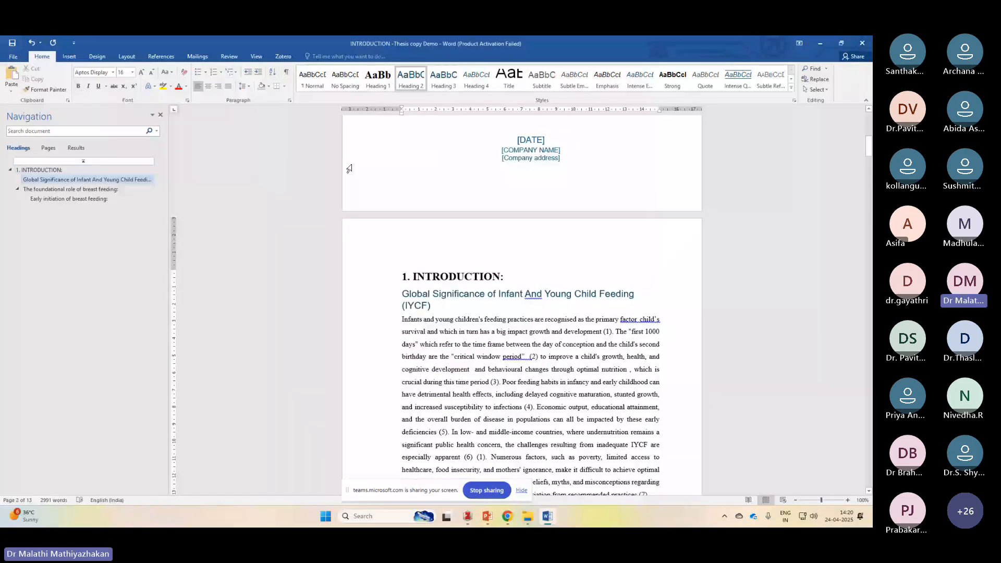
Number the "Global Significance of Infant And Young Child Feeding (IYCF)" heading and change its list level to 1.1.
click(214, 73)
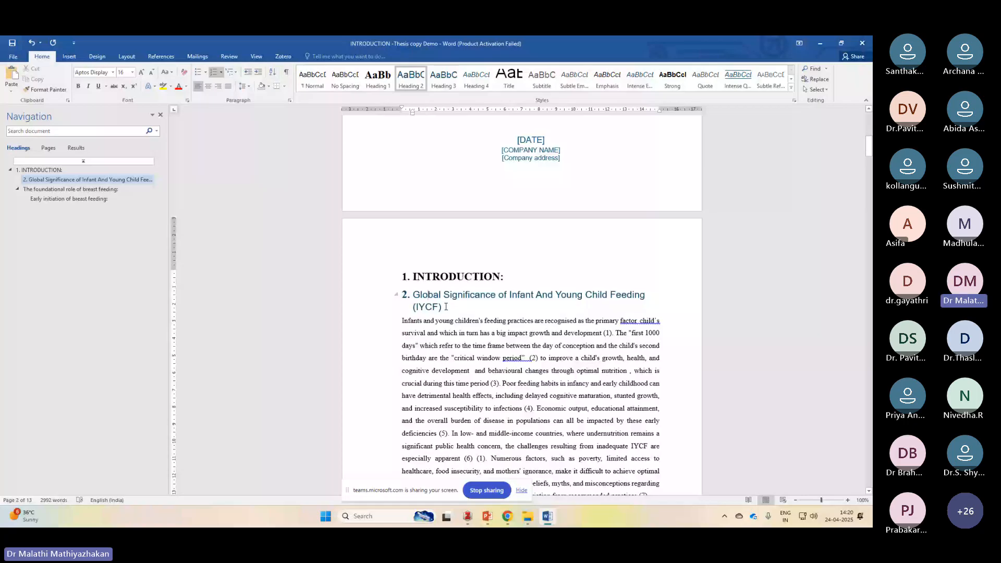
click(406, 277)
click(230, 72)
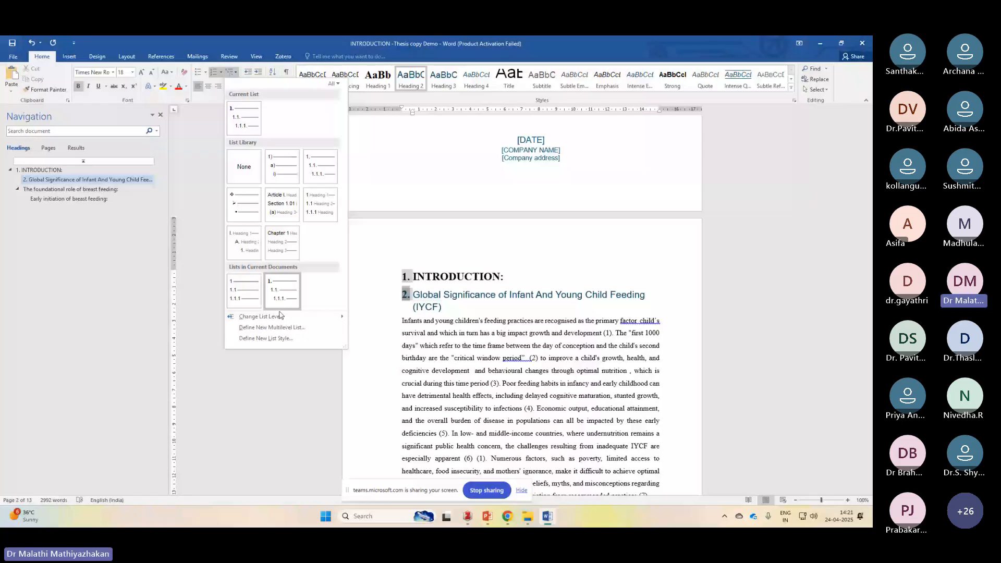
click(386, 330)
click(464, 297)
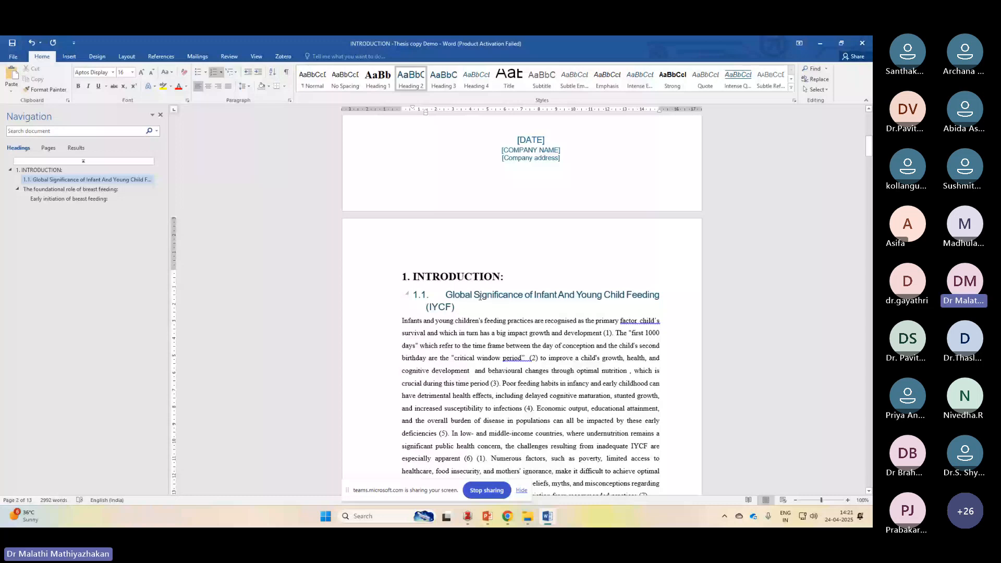
Modify the Heading 2 style to bold Times New Roman, using the selected "Global Significance of Infant And Young Child Feeding (IYCF)" heading.
triple_click(481, 297)
right_click(414, 77)
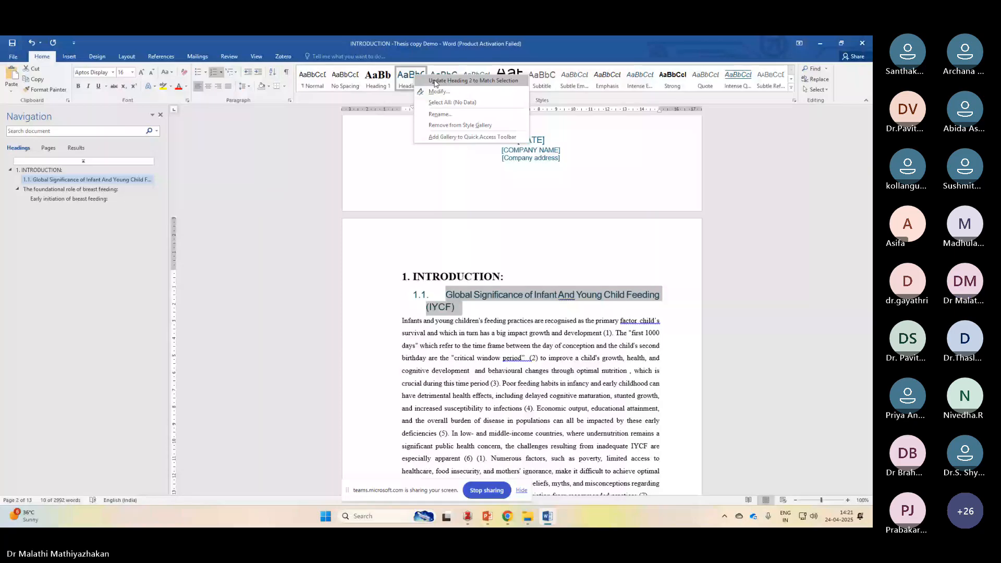
click(439, 91)
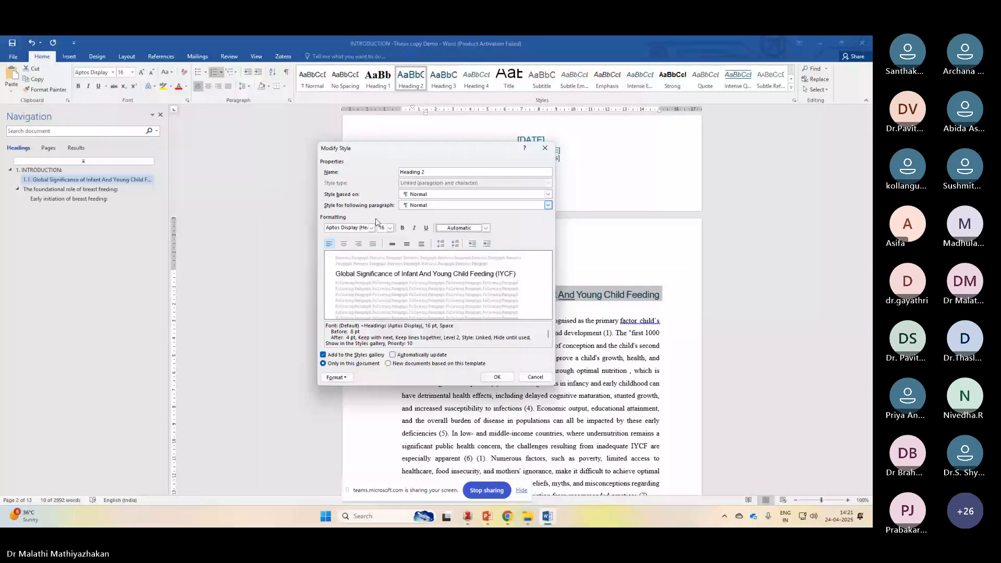
click(372, 228)
click(365, 271)
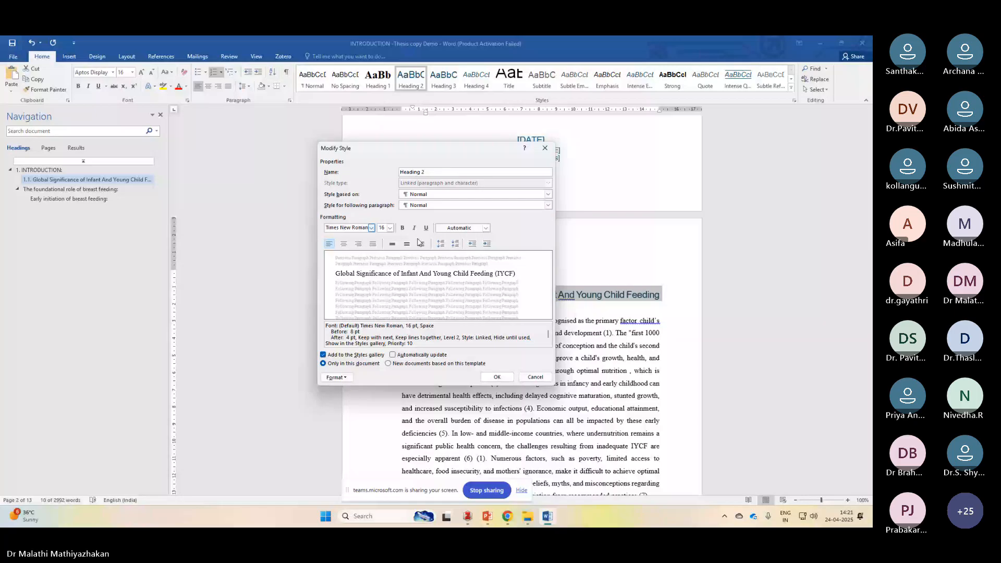
click(402, 229)
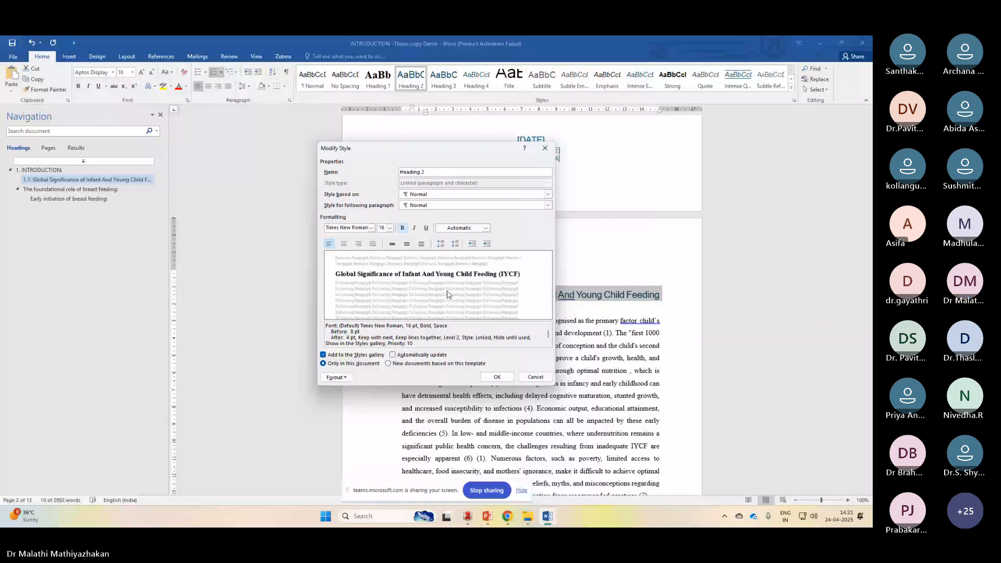
click(497, 377)
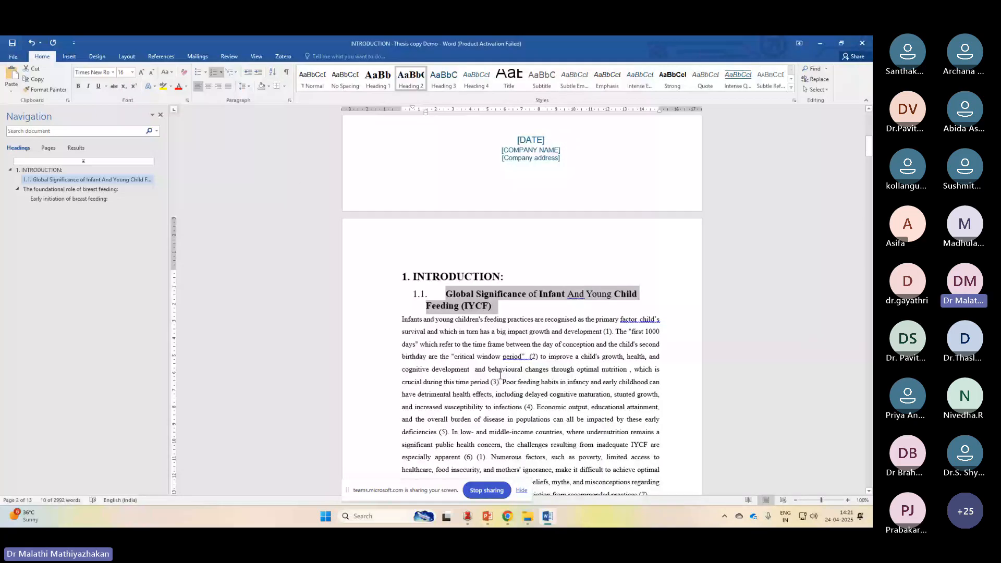
click(566, 322)
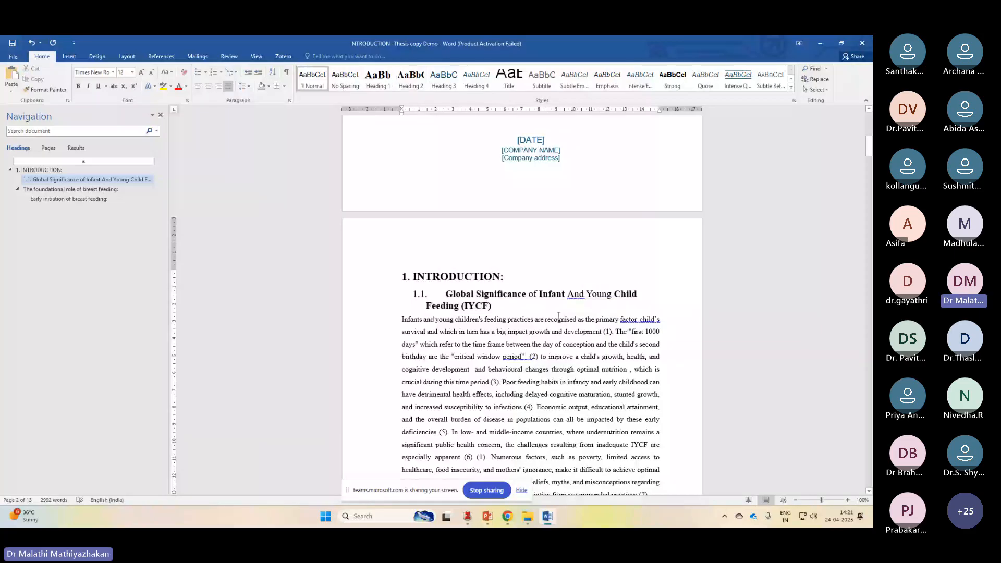
Define the multilevel list's level 2 number in bold 16-point Times New Roman, reducing its alignment offset and setting its text indent to 1 cm.
click(439, 308)
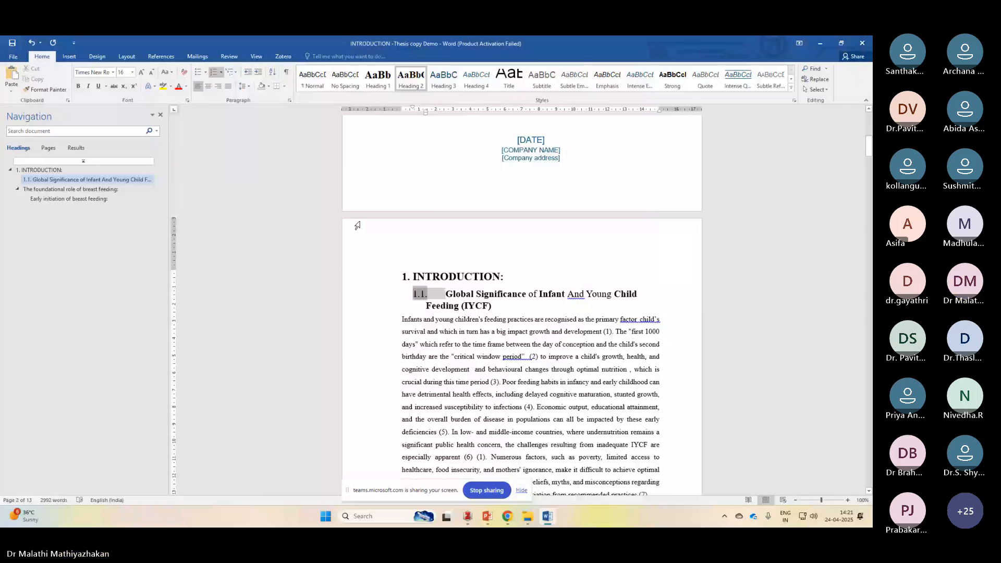
click(348, 255)
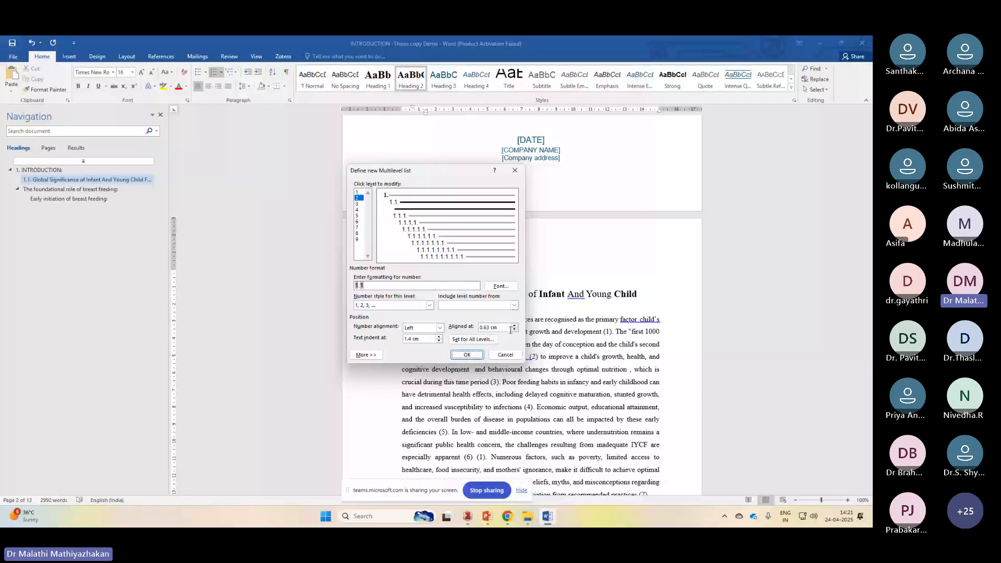
click(514, 330)
click(515, 330)
click(501, 286)
text(time)
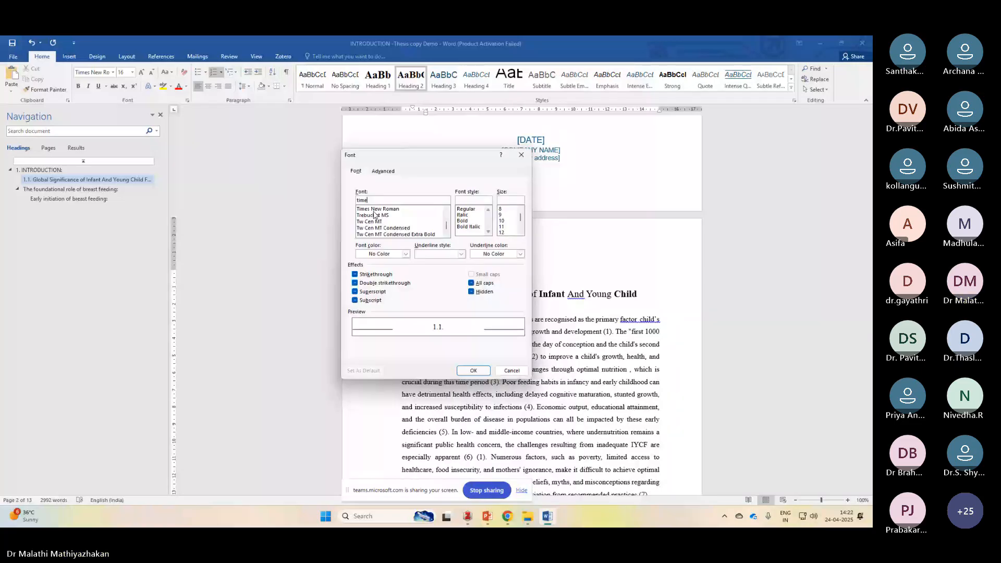
click(375, 209)
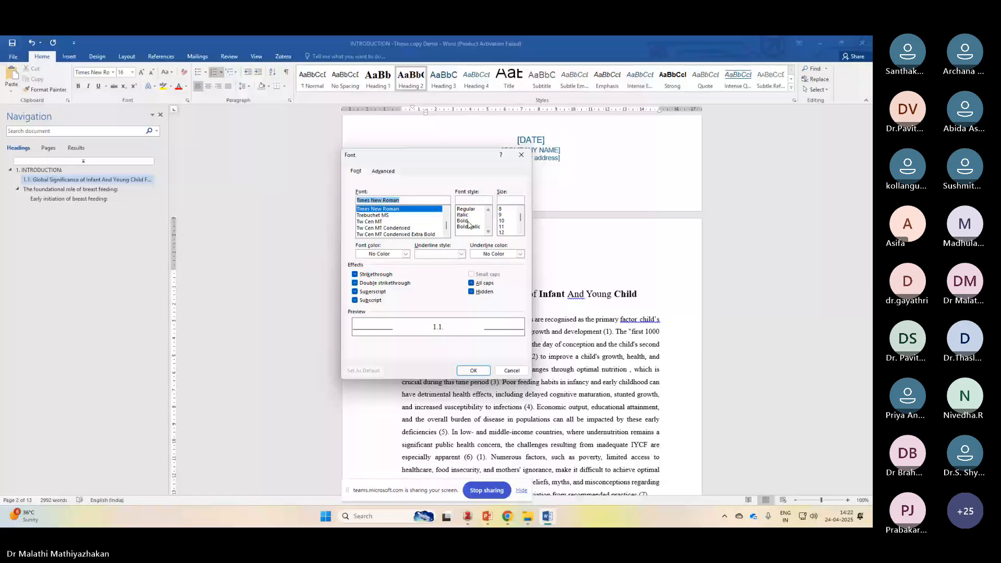
click(468, 222)
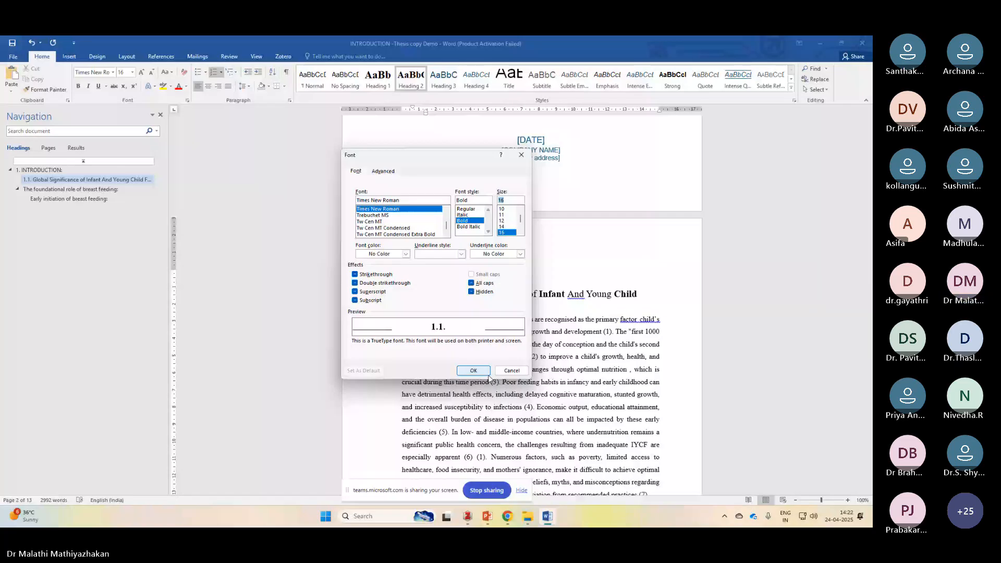
click(484, 371)
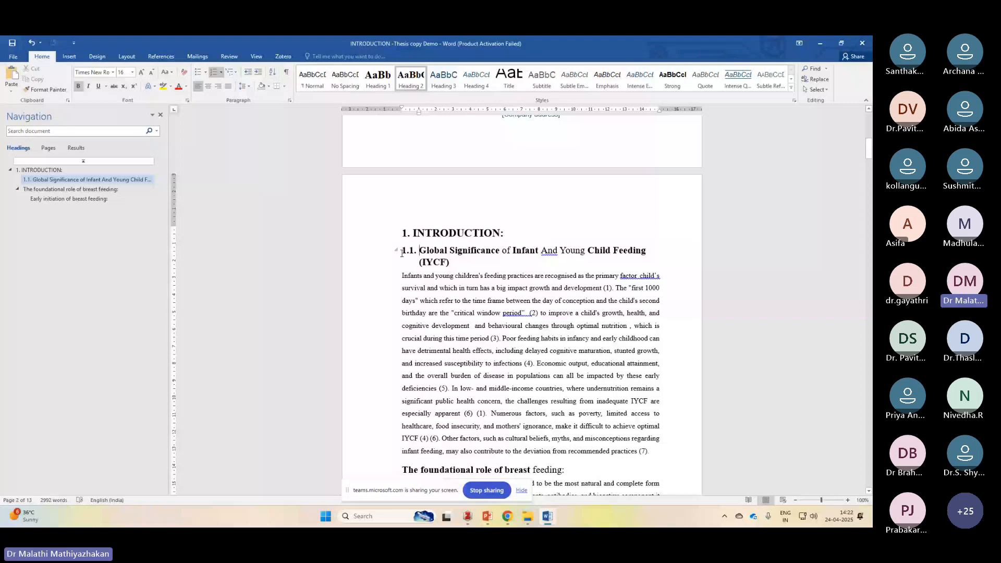
Redefine the multilevel list with the level 2 number aligned slightly further in from the margin.
click(229, 73)
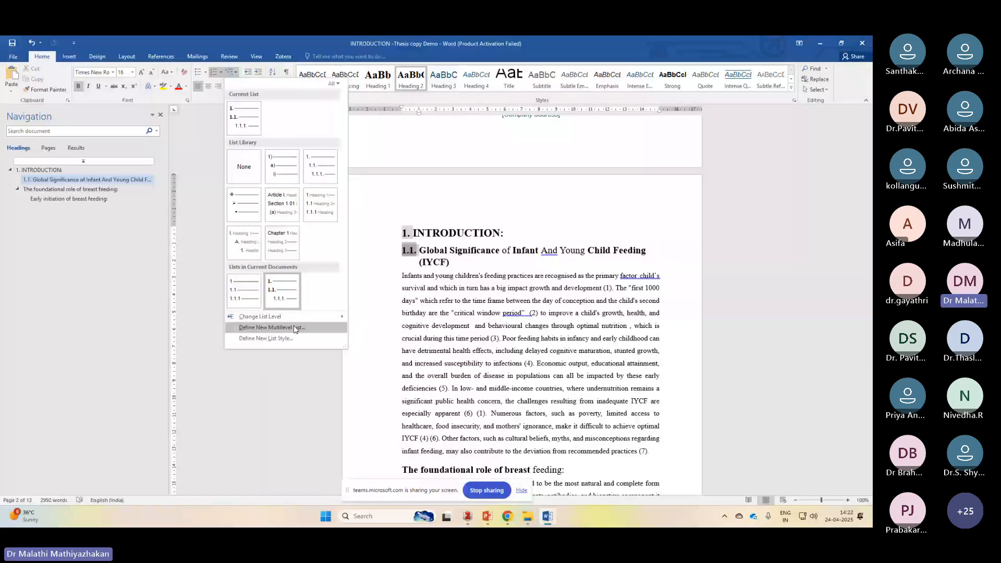
click(272, 328)
click(515, 325)
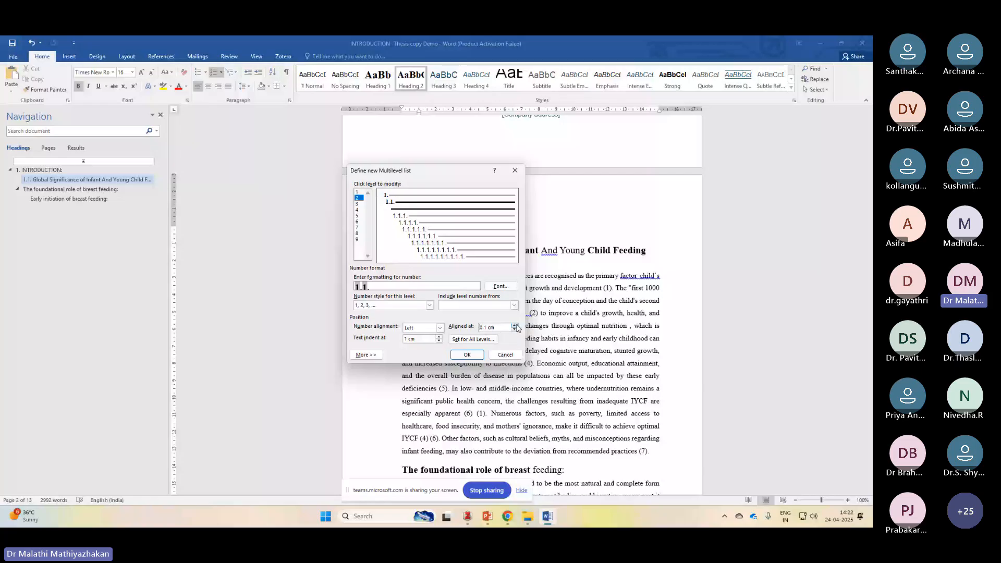
key(Return)
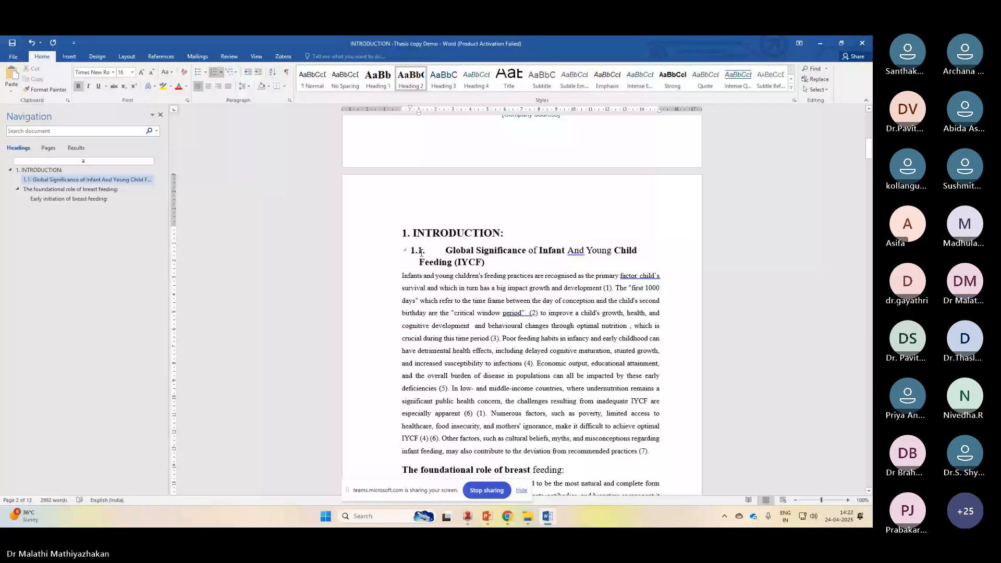
Apply the multilevel list to the "The foundational role of breast feeding:" heading and change its list level to 1.1.
scroll(522, 313, down, 5)
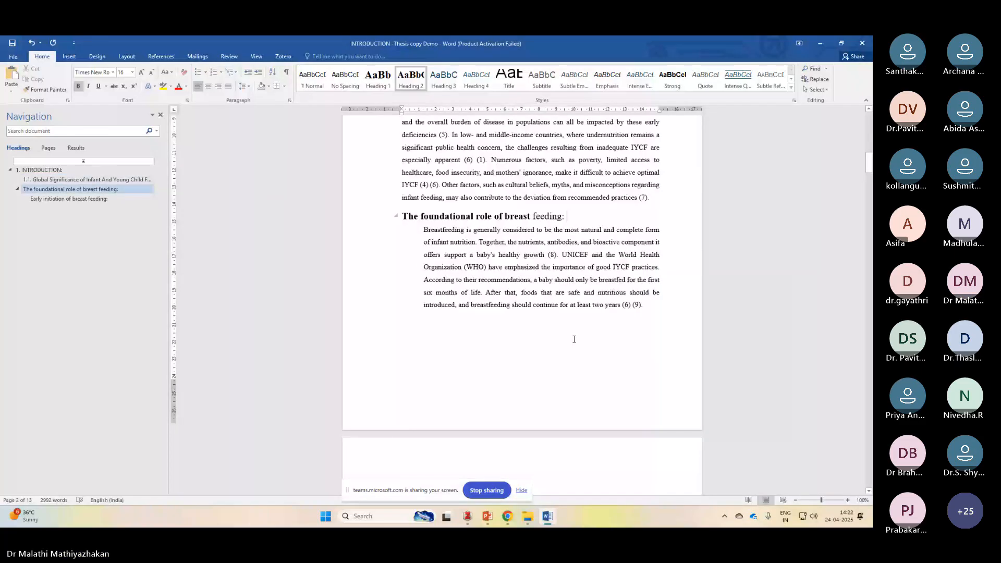
scroll(575, 340, up, 1)
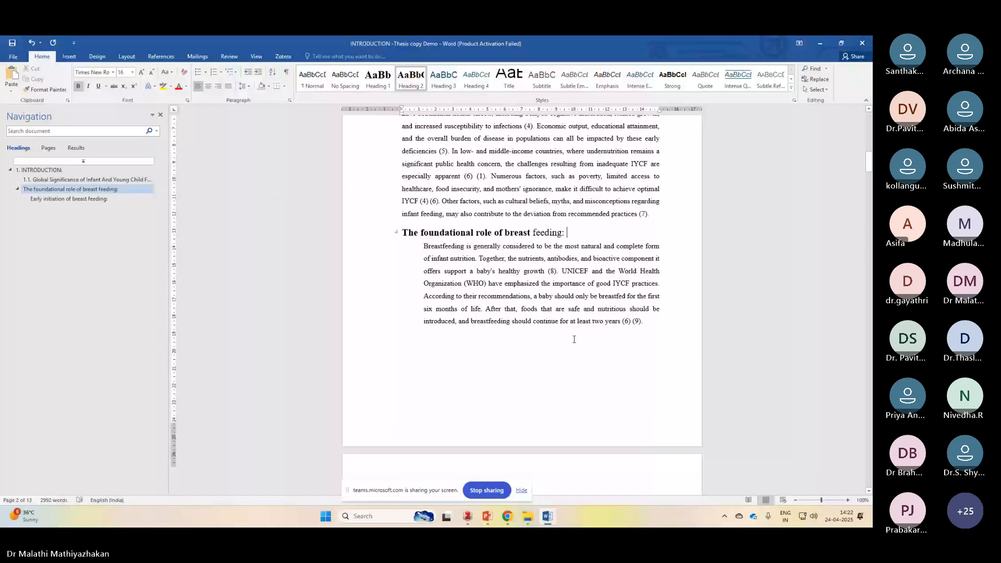
scroll(439, 429, up, 5)
click(439, 427)
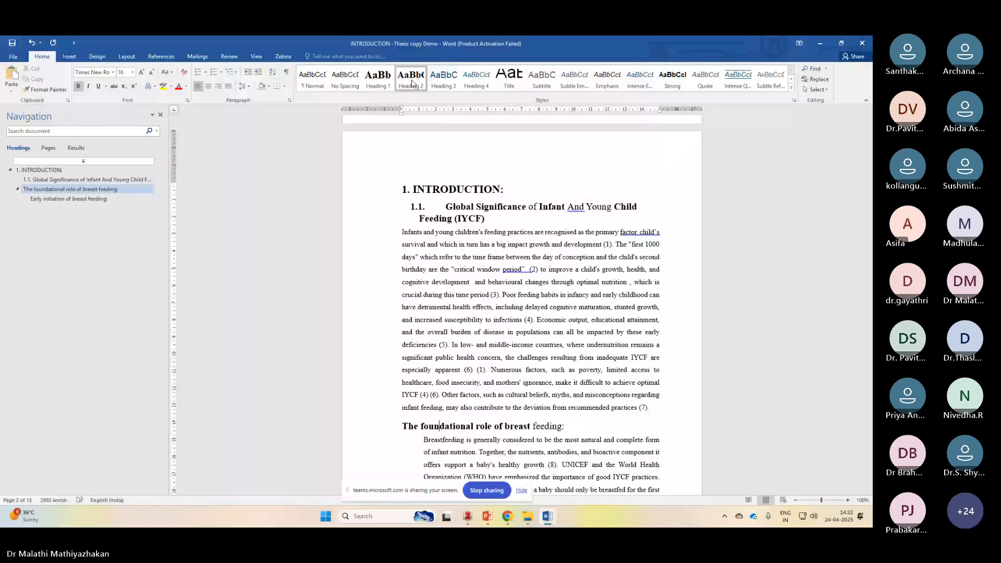
click(231, 72)
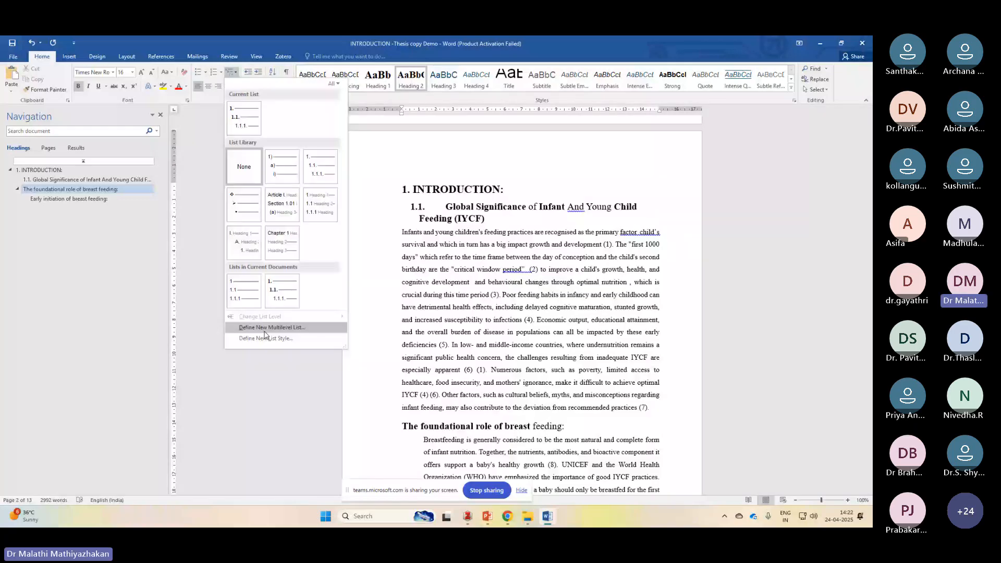
click(239, 112)
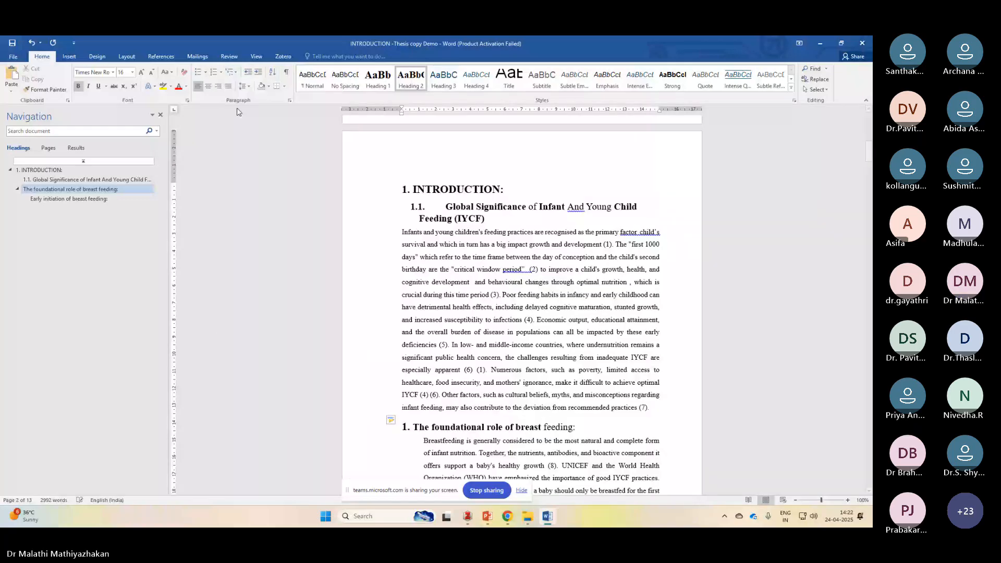
click(231, 72)
mouse_move(260, 316)
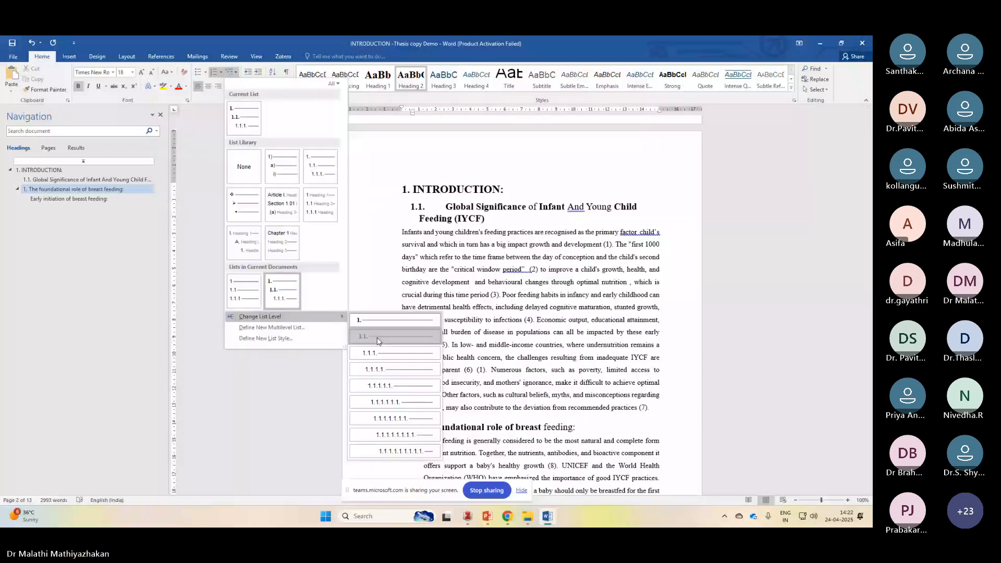
click(379, 338)
Remove the number and indent from "The foundational role of breast feeding:" and insert a blank line above it.
scroll(519, 387, down, 1)
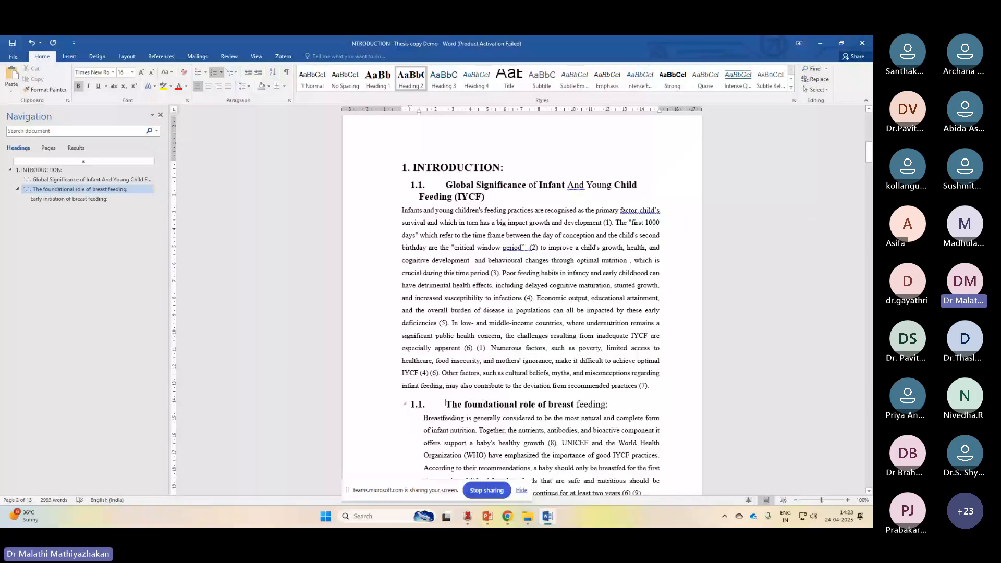
key(Home)
key(BackSpace)
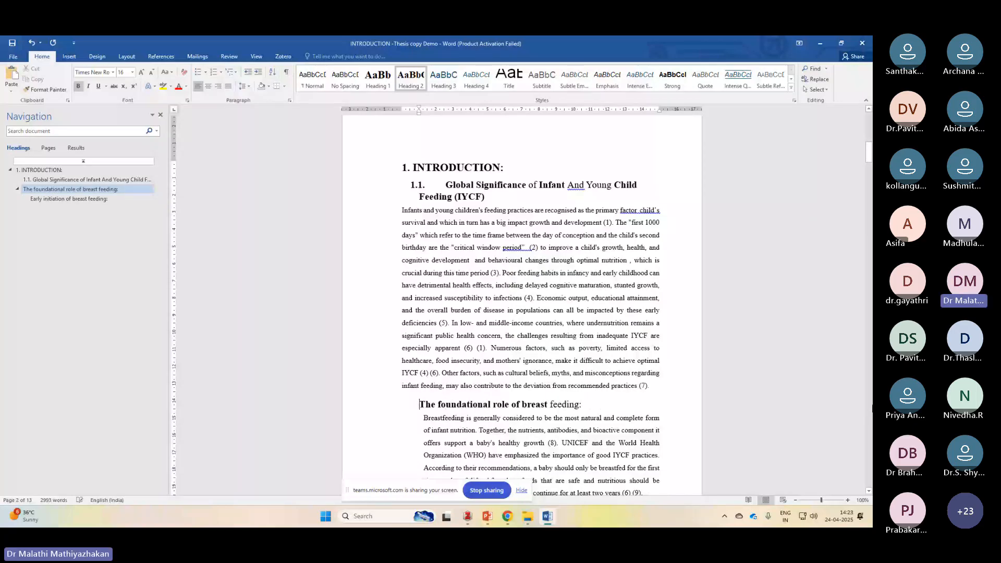
key(BackSpace)
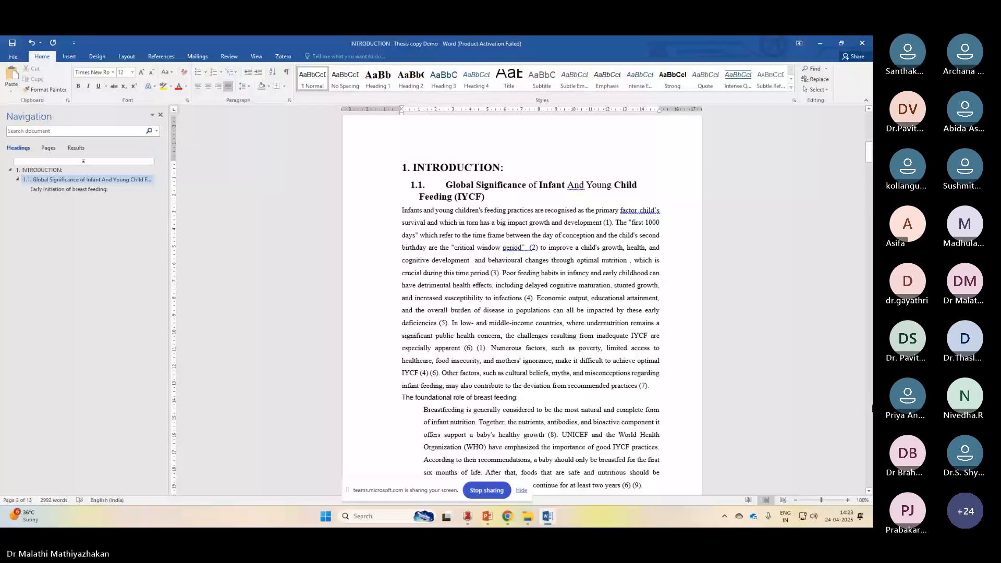
key(Return)
Reapply the current multilevel list to "The foundational role of breast feeding:" and demote its number to the second level.
click(230, 72)
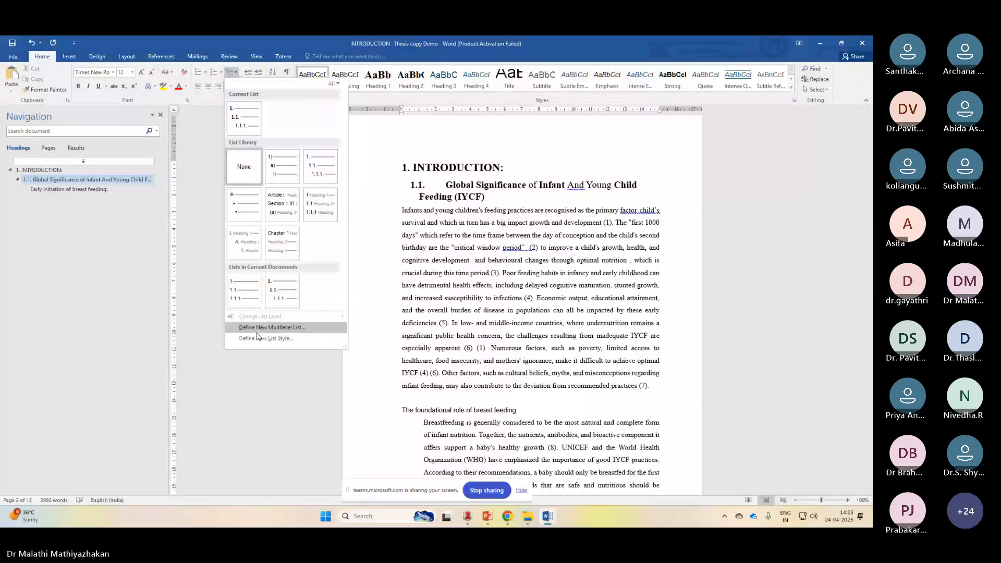
click(238, 117)
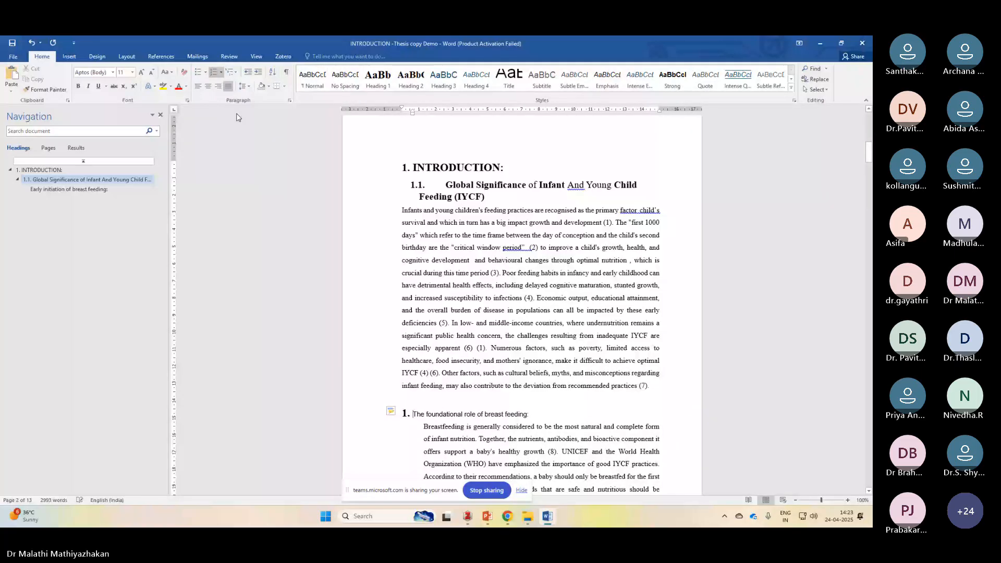
click(220, 73)
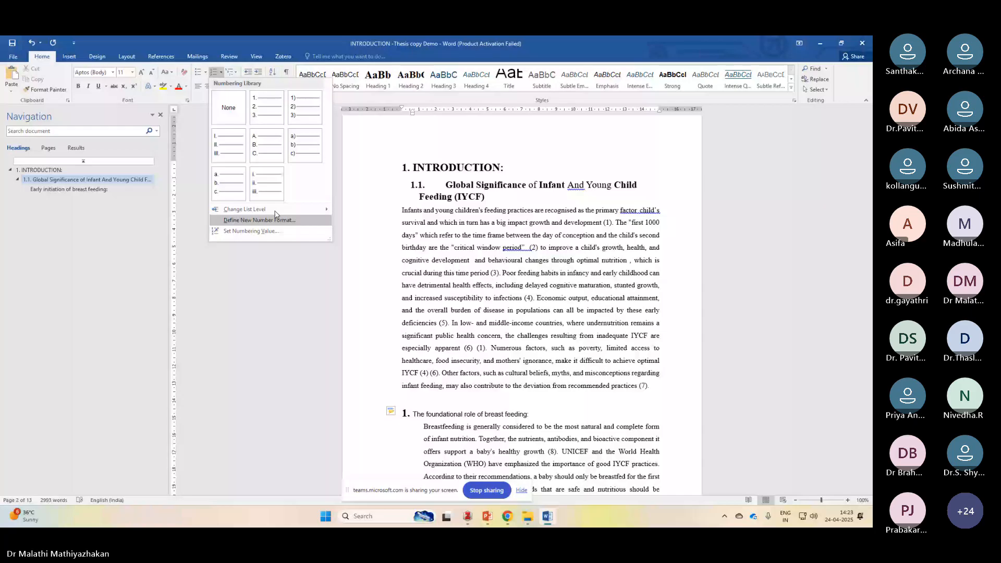
click(407, 412)
key(Tab)
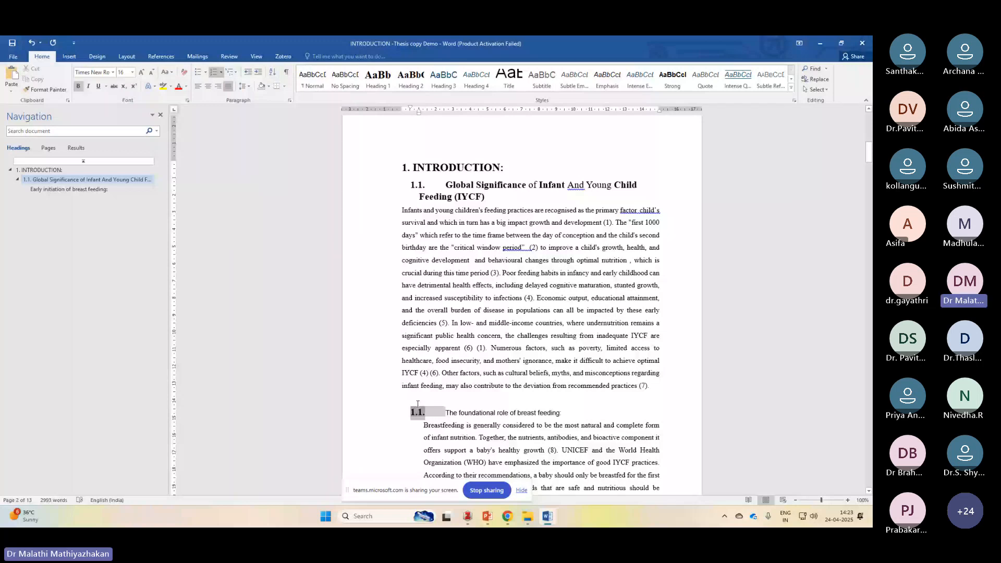
Continue the previous list's numbering so "The foundational role of breast feeding:" becomes 1.2, then undo and redo that change.
right_click(417, 412)
click(458, 250)
scroll(458, 249, down, 3)
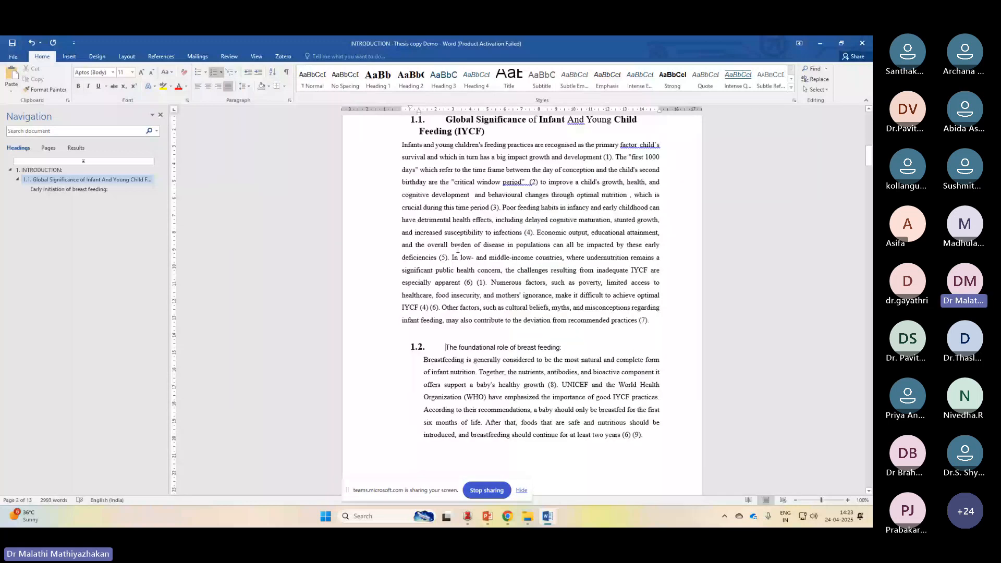
key(ctrl+z)
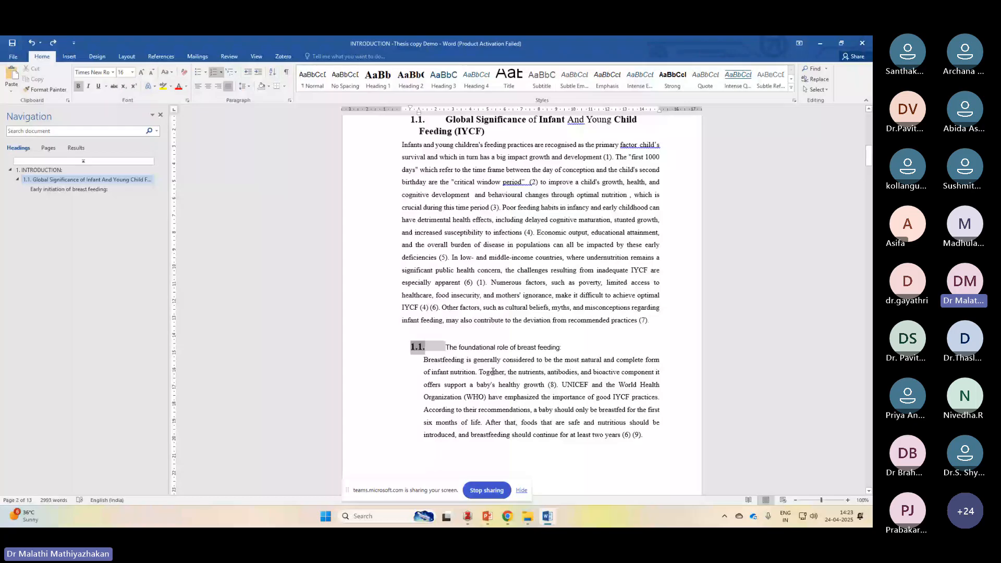
key(ctrl+y)
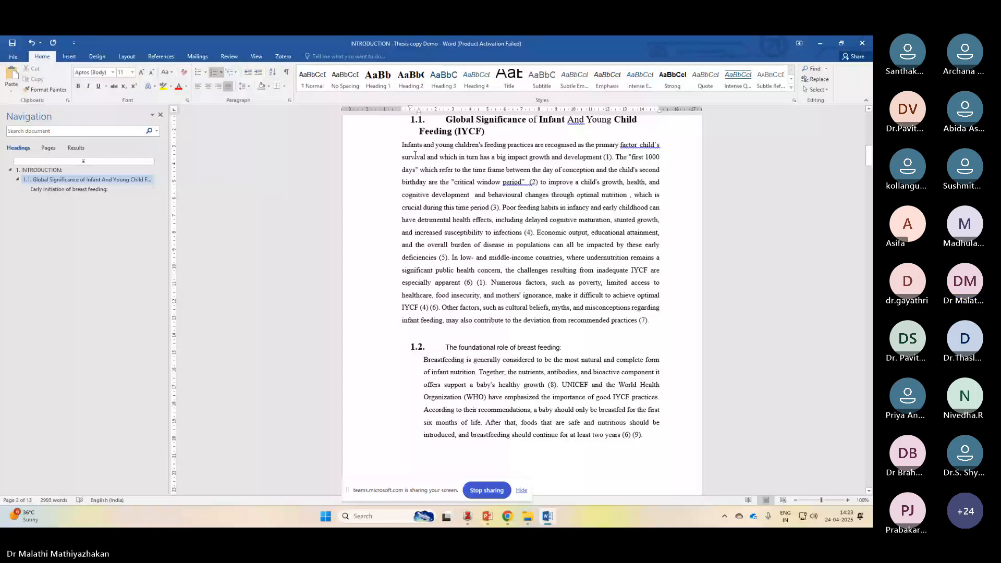
scroll(418, 159, down, 10)
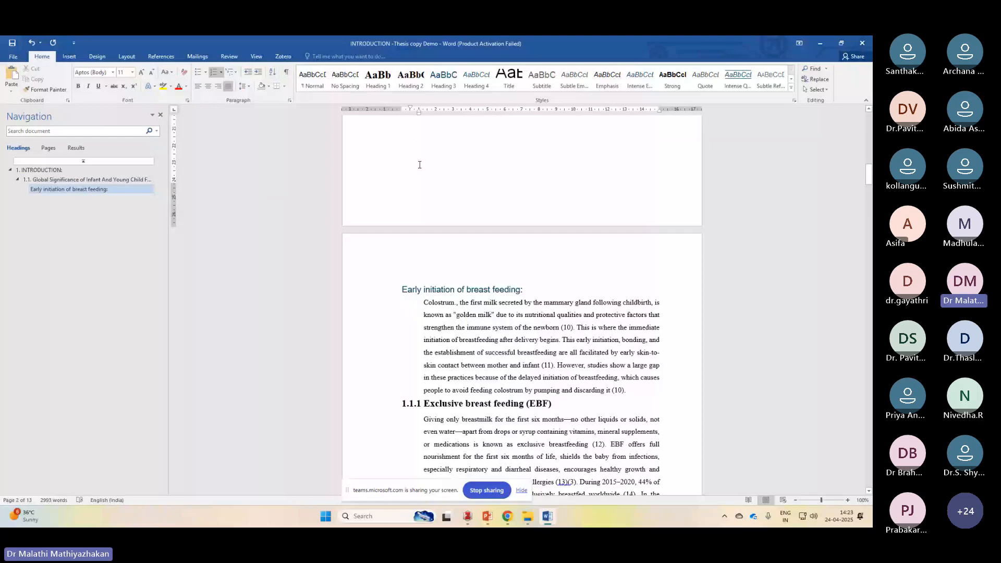
Number the "Early initiation of breast feeding:" heading with the document's current multilevel list and set its list level to 1.2.1.
scroll(420, 165, up, 5)
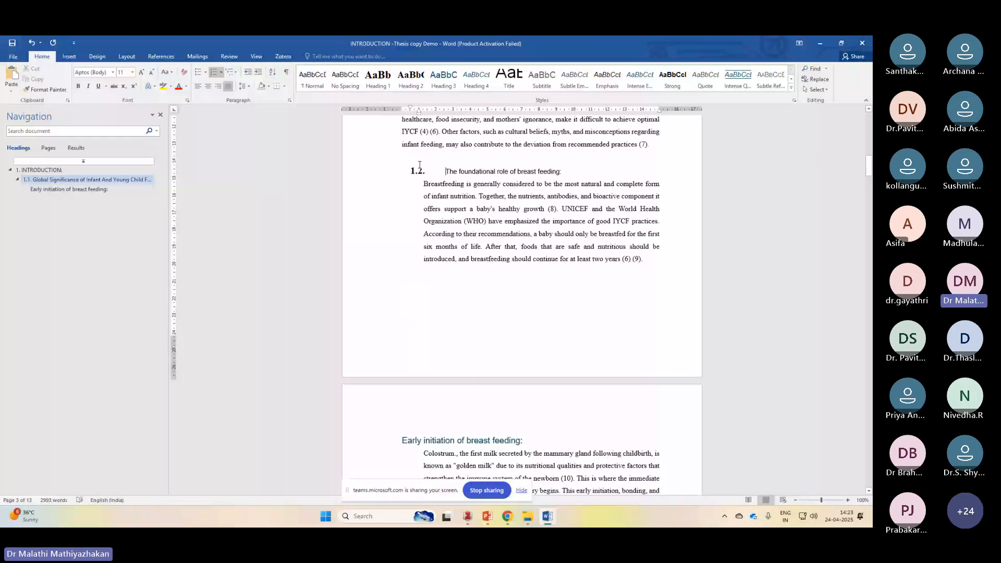
scroll(459, 288, down, 8)
click(457, 202)
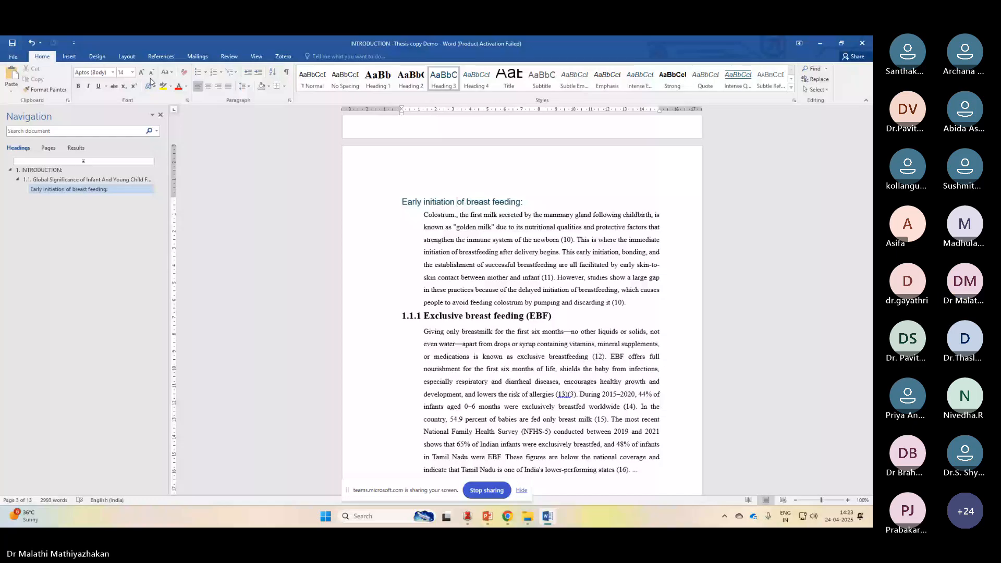
click(236, 72)
click(353, 330)
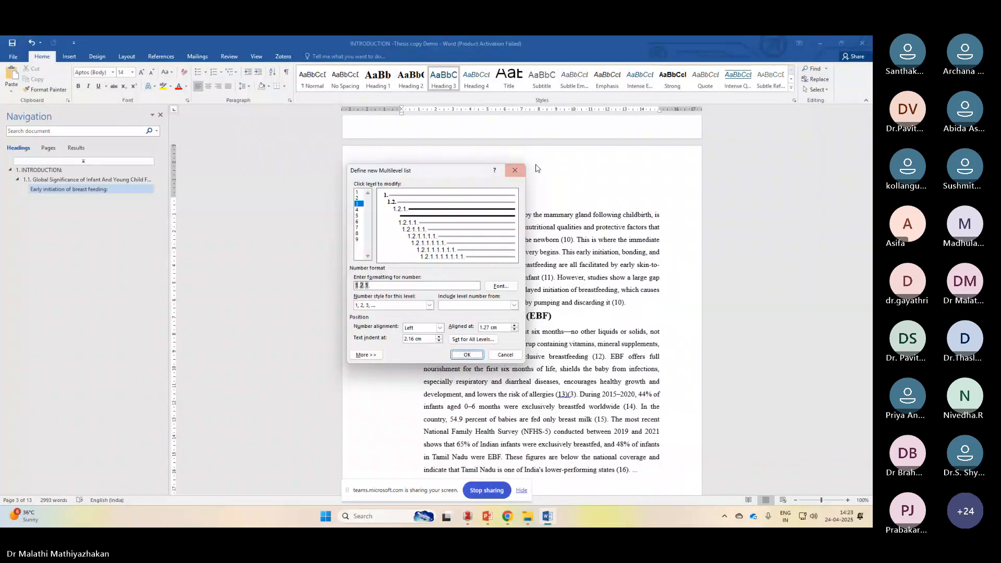
click(514, 170)
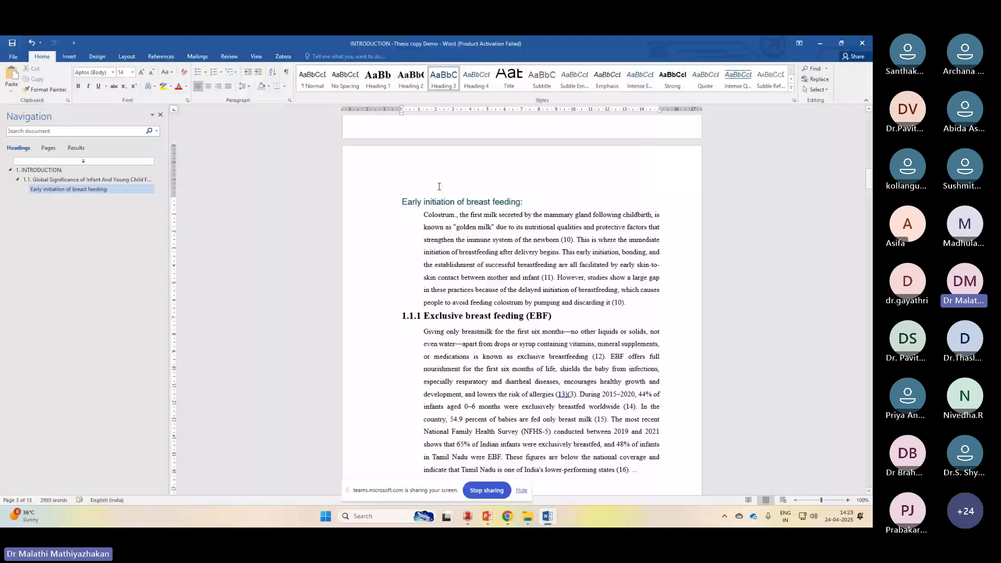
click(230, 72)
click(256, 120)
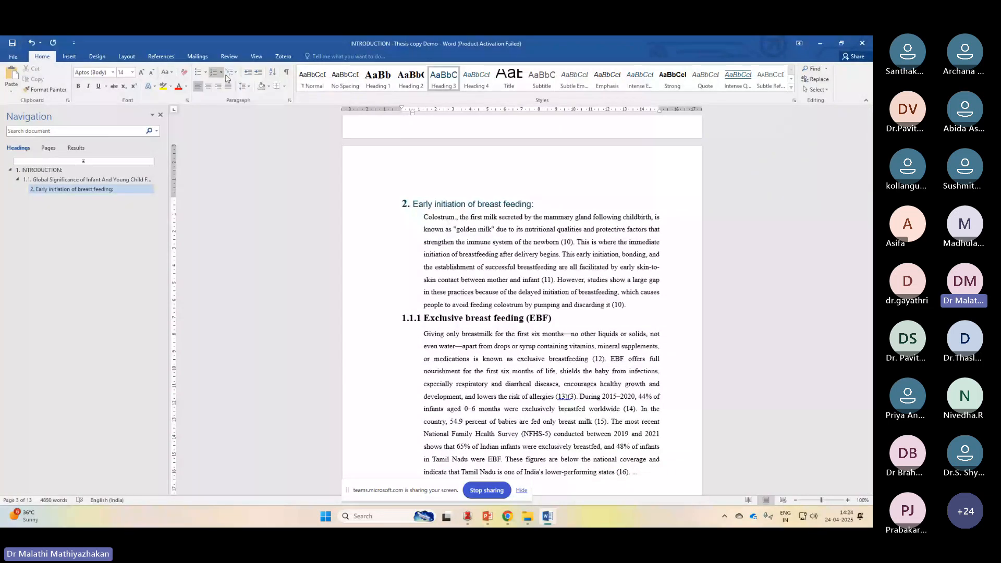
click(228, 74)
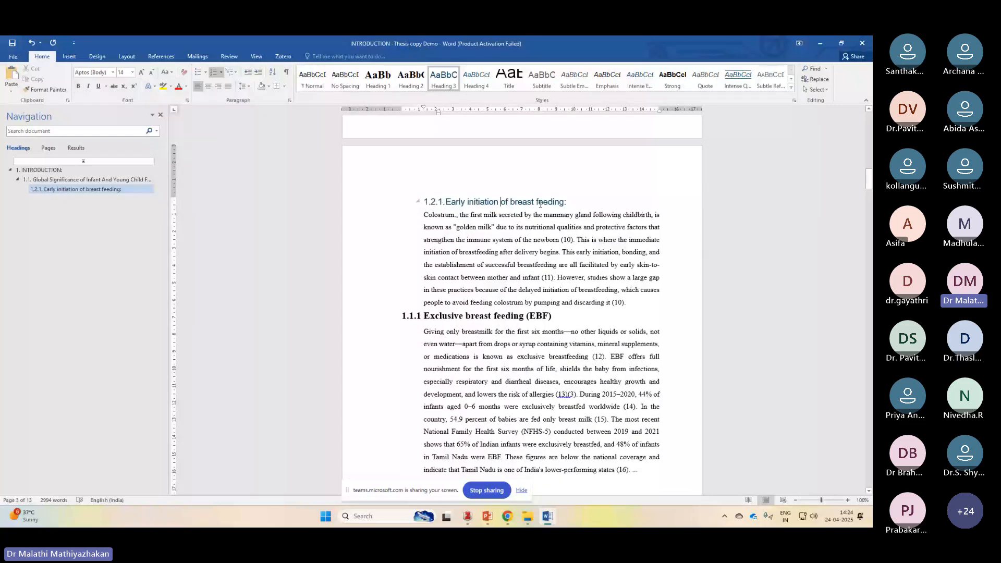
Apply the Heading 2 style to the "The foundational role of breast feeding:" heading.
scroll(522, 219, up, 6)
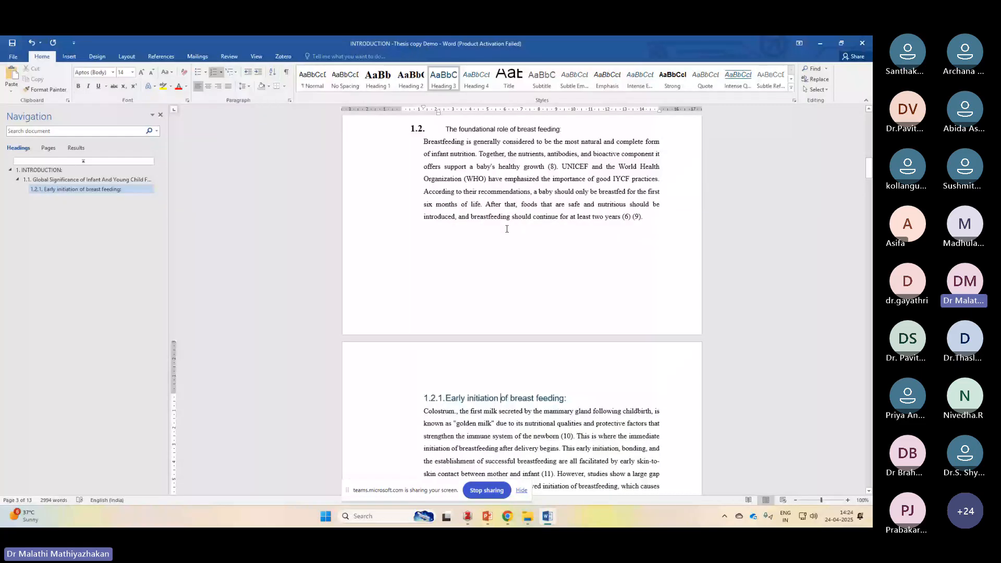
scroll(507, 229, up, 3)
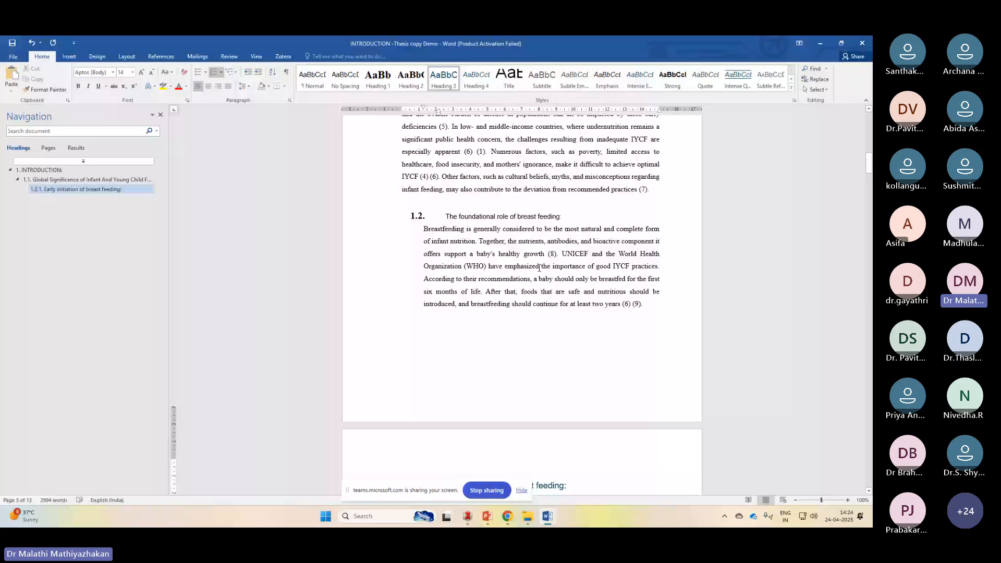
scroll(540, 268, down, 6)
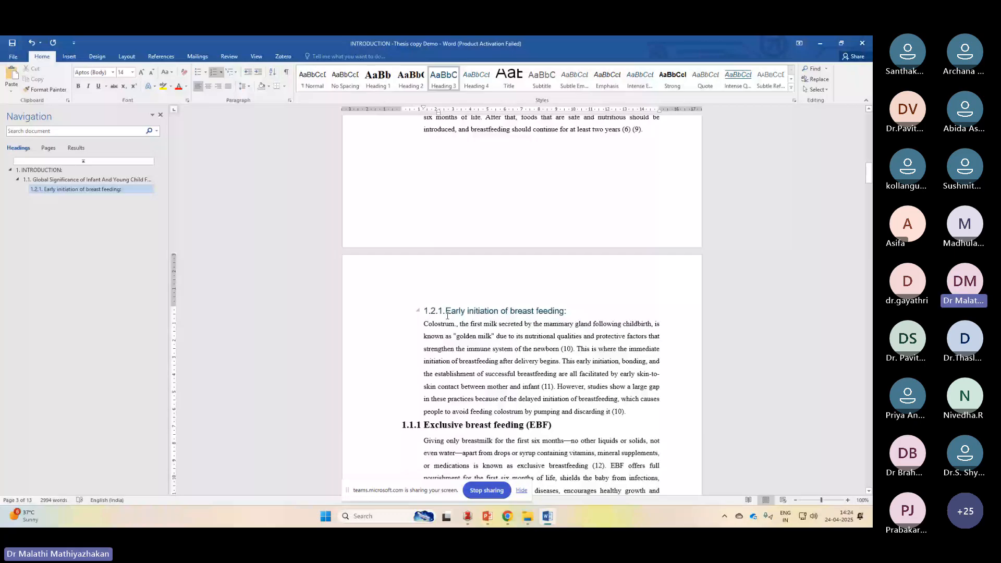
scroll(447, 316, up, 3)
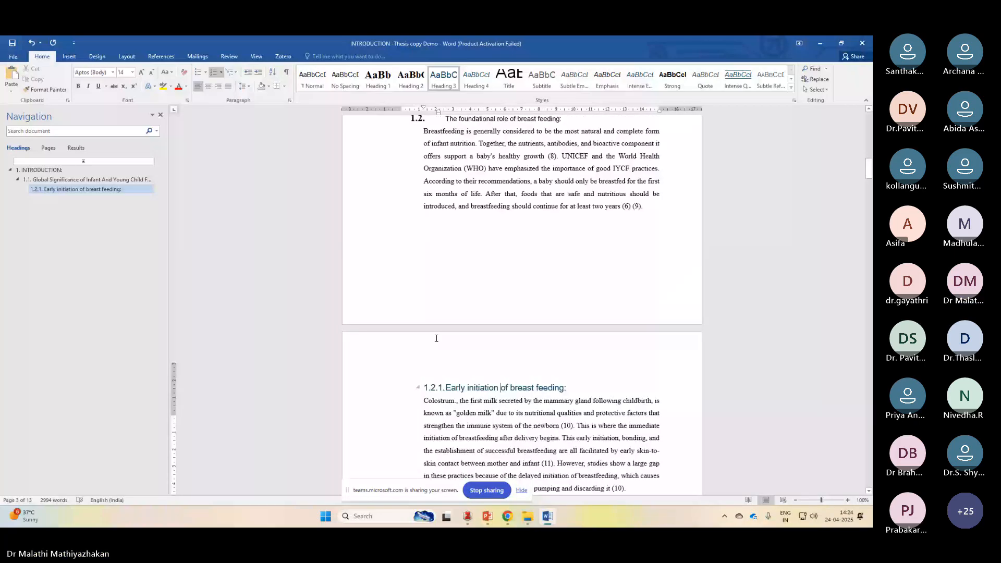
click(540, 119)
scroll(529, 124, up, 6)
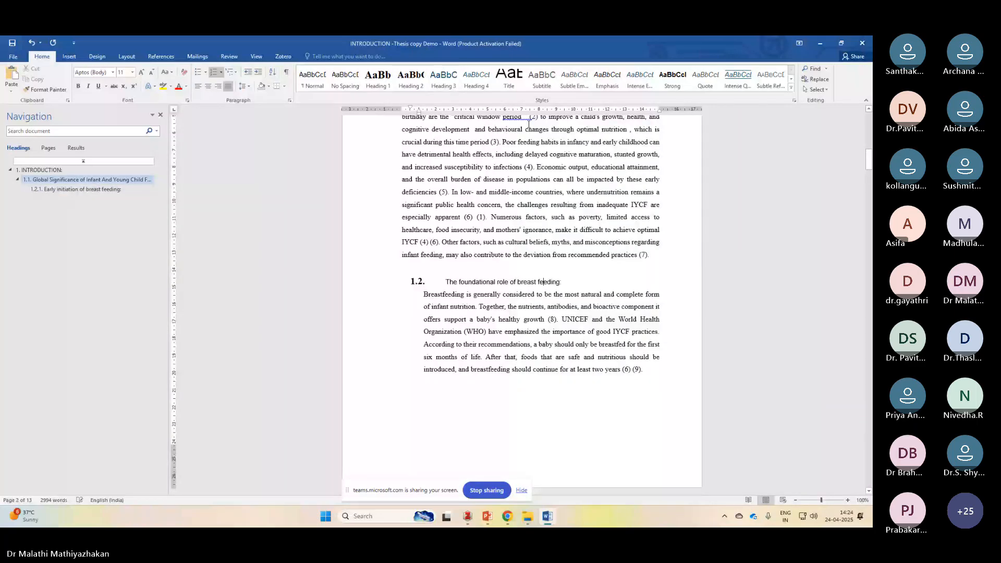
key(ctrl+alt+2)
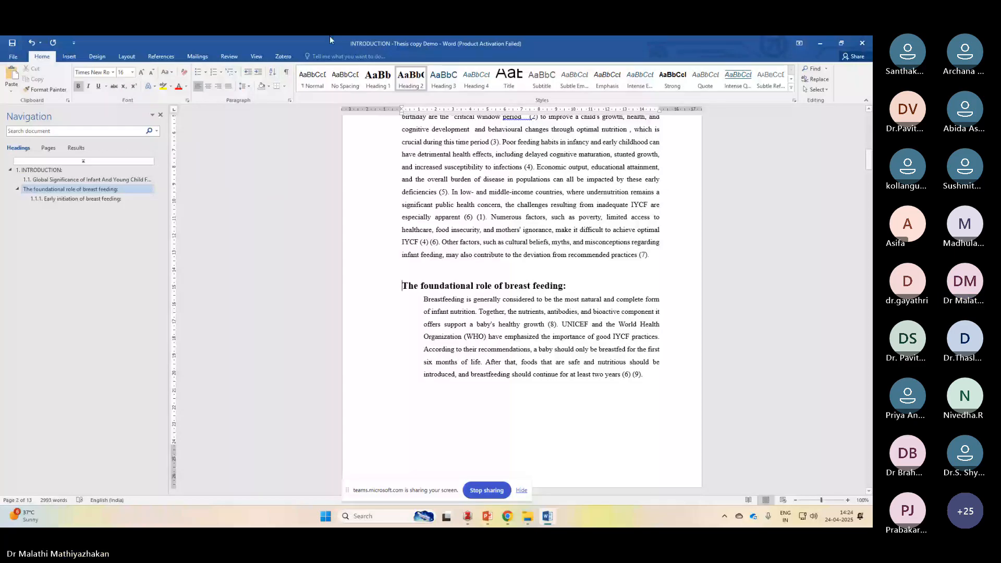
Apply the document's existing multilevel list to "The foundational role of breast feeding:" and change its list level so it is numbered 1.2.
click(230, 72)
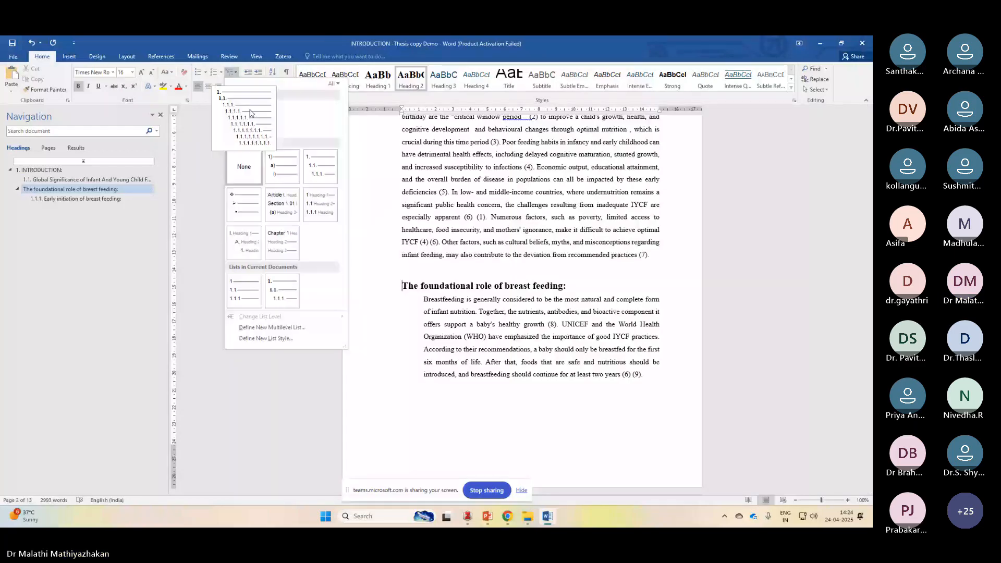
click(292, 293)
click(406, 288)
click(231, 72)
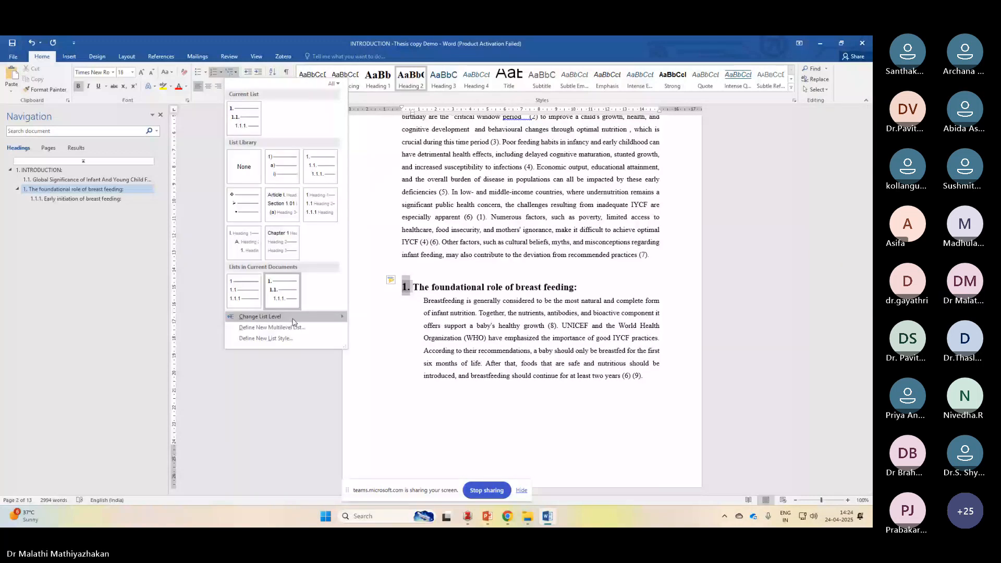
click(385, 328)
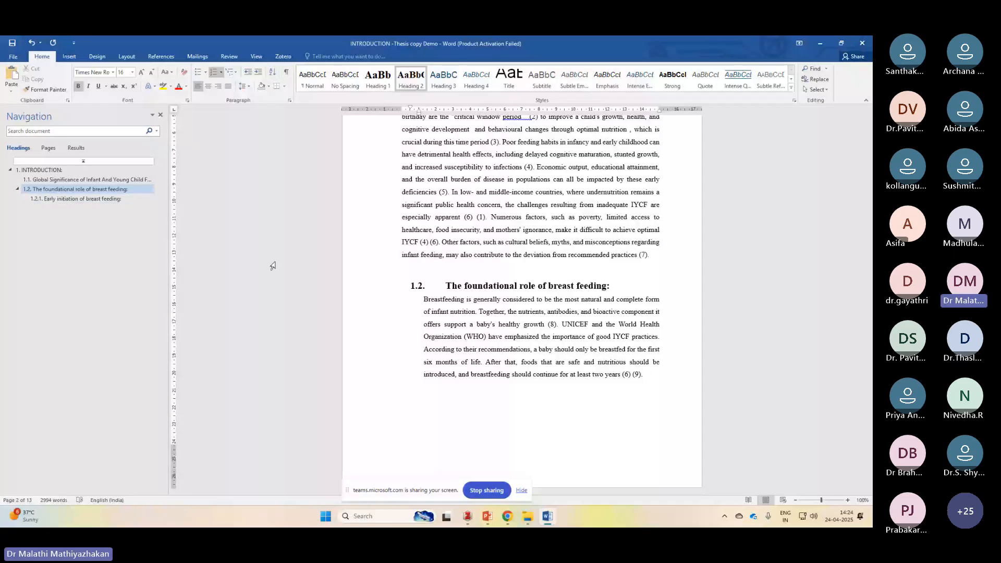
Look through the remaining section headings and compare them with the numbered outline of the INTRODUCTION -Thesis copy document.
scroll(273, 266, down, 10)
scroll(495, 316, down, 10)
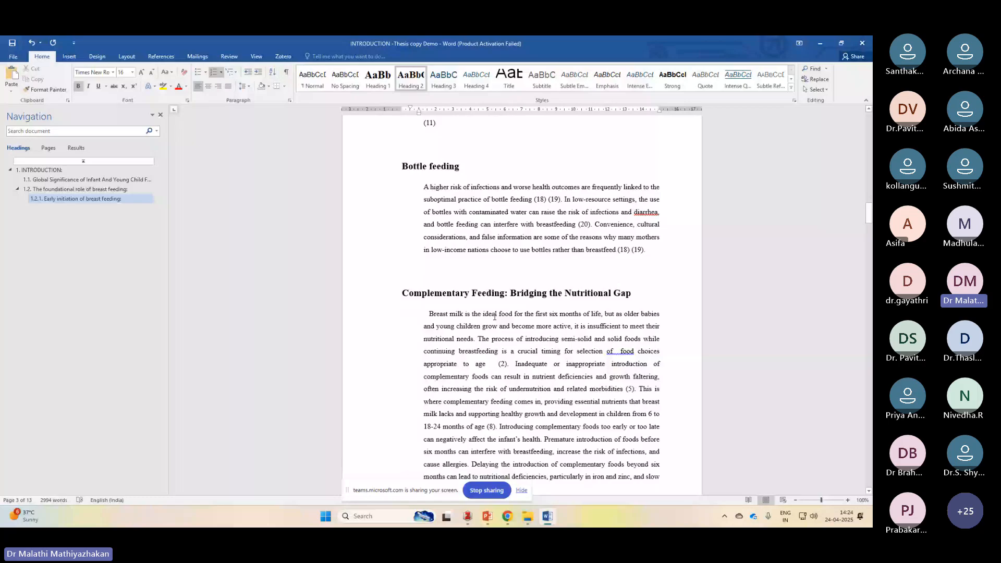
scroll(495, 316, down, 9)
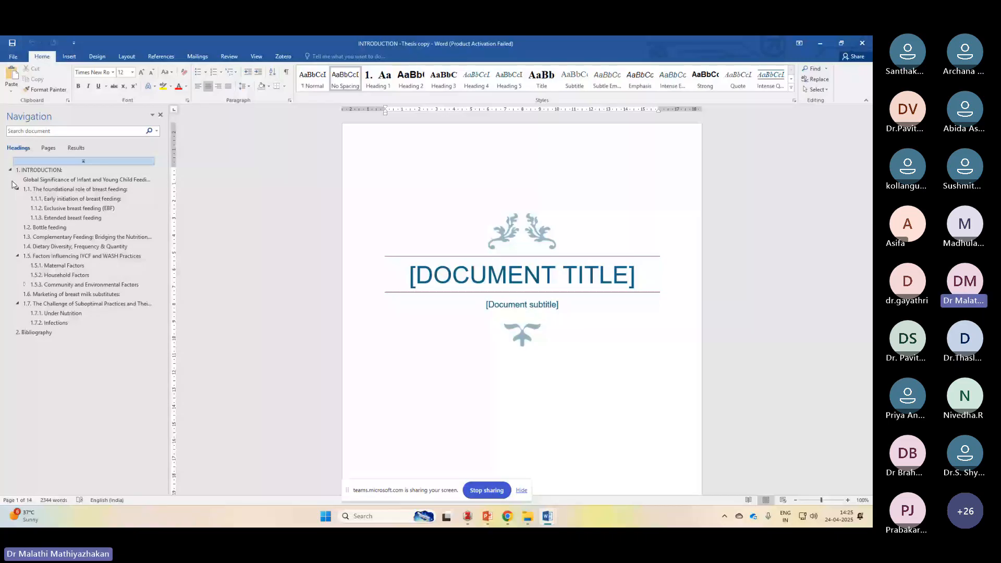
key(alt+Tab)
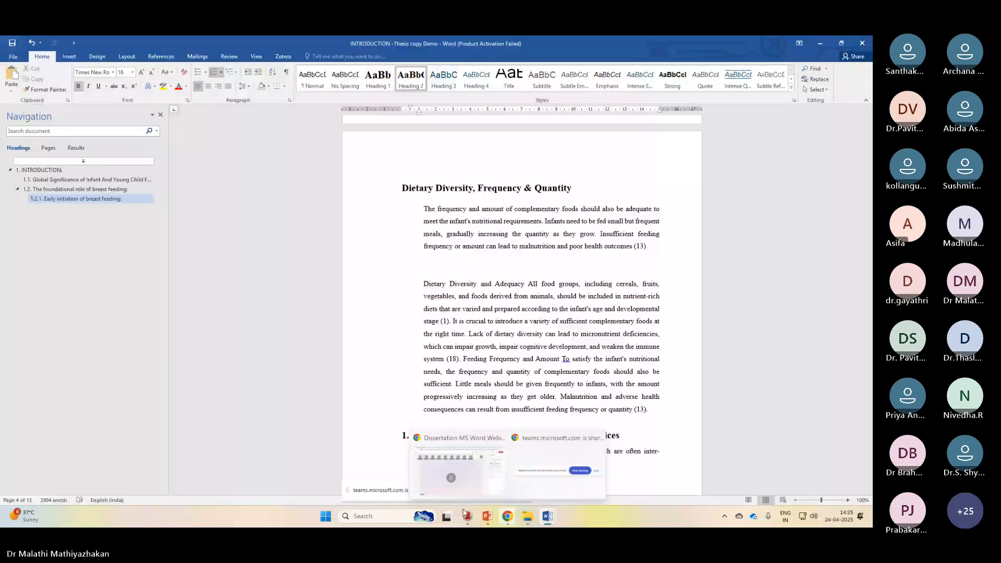
Switch to the PowerPoint presentation and go through its slides from Chapter Formatting to Add New References.
click(451, 470)
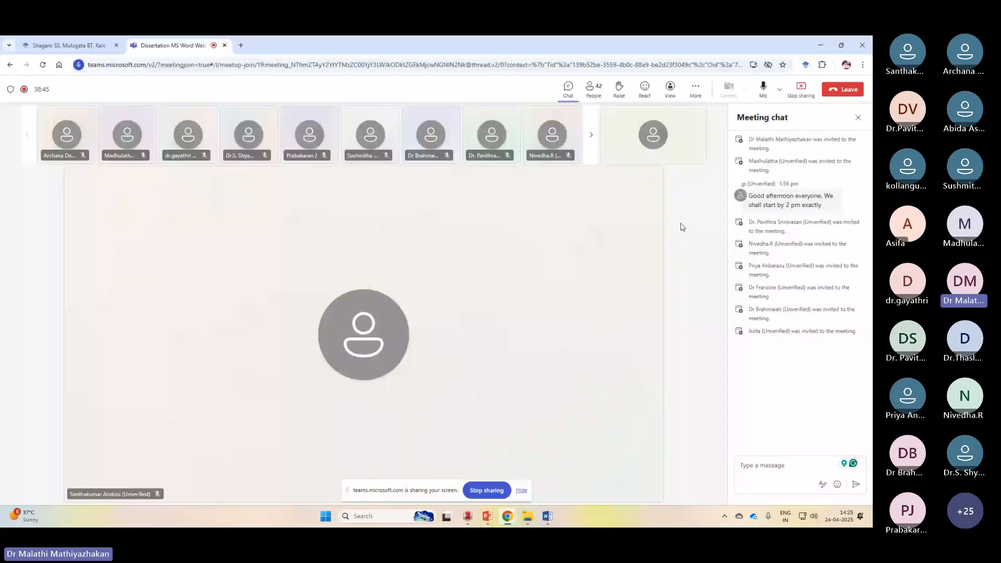
click(487, 516)
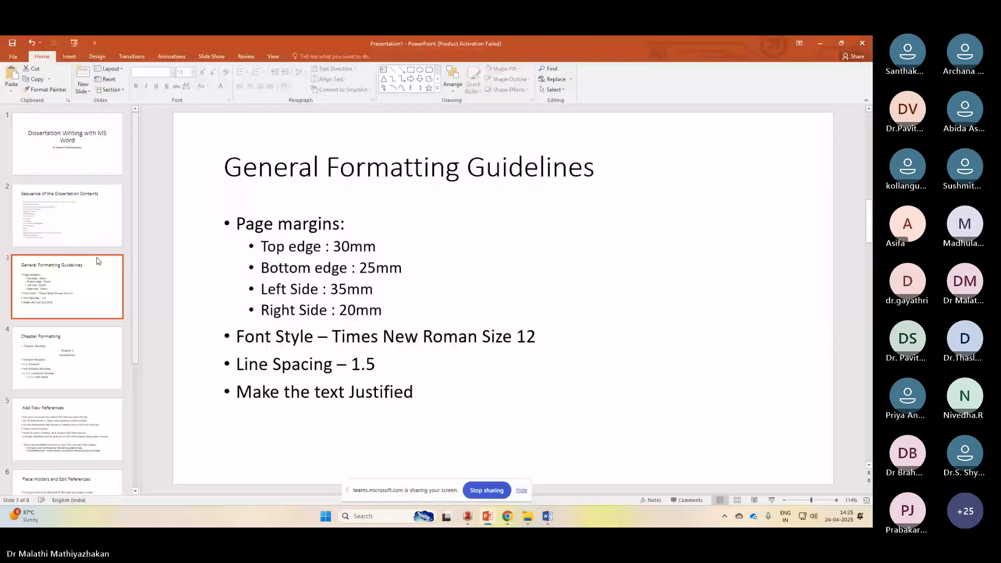
click(85, 337)
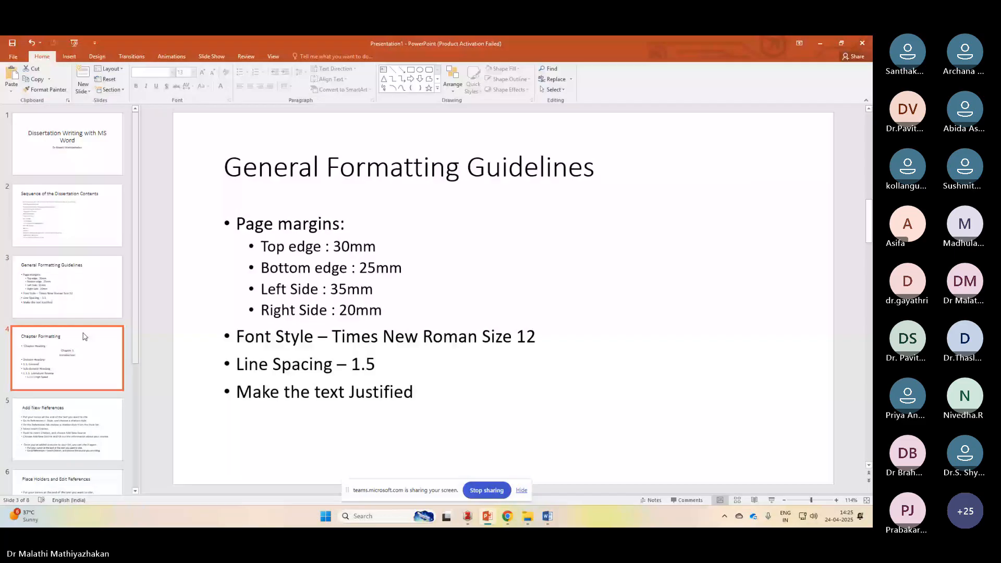
key(Down)
scroll(116, 292, down, 2)
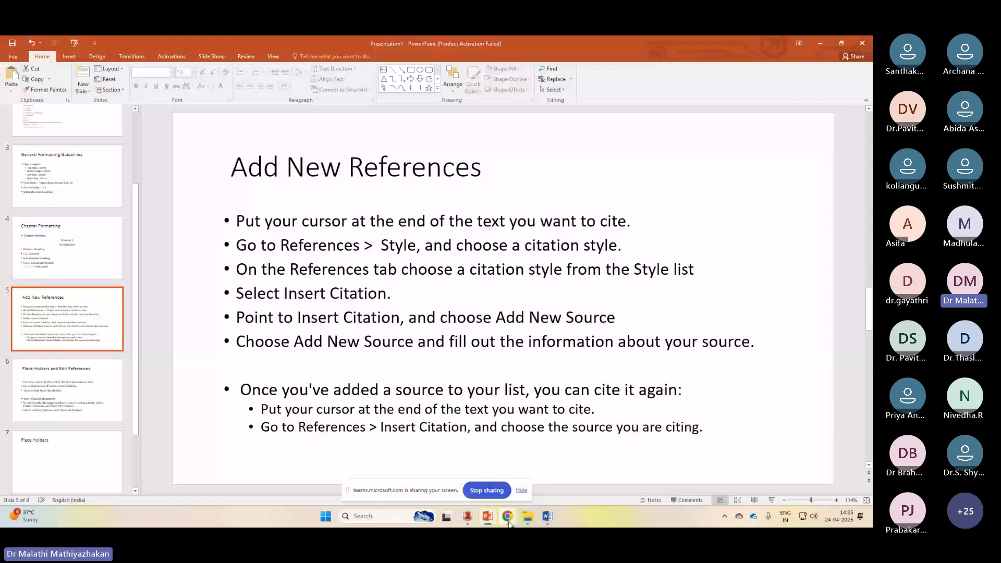
mouse_move(543, 526)
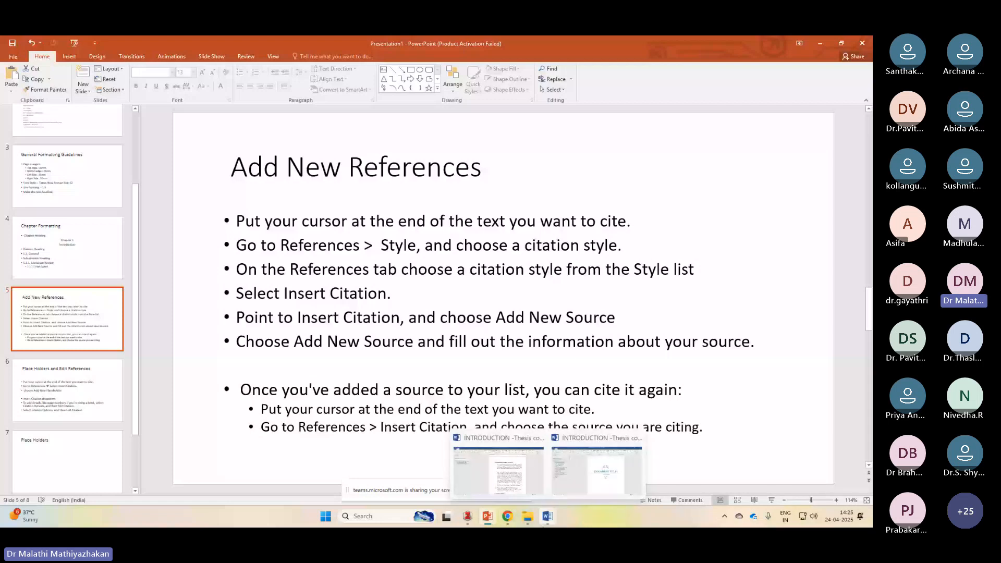
Return to the demo thesis in Word, go to its reference list, and open the References document from the Thesis folder.
click(511, 476)
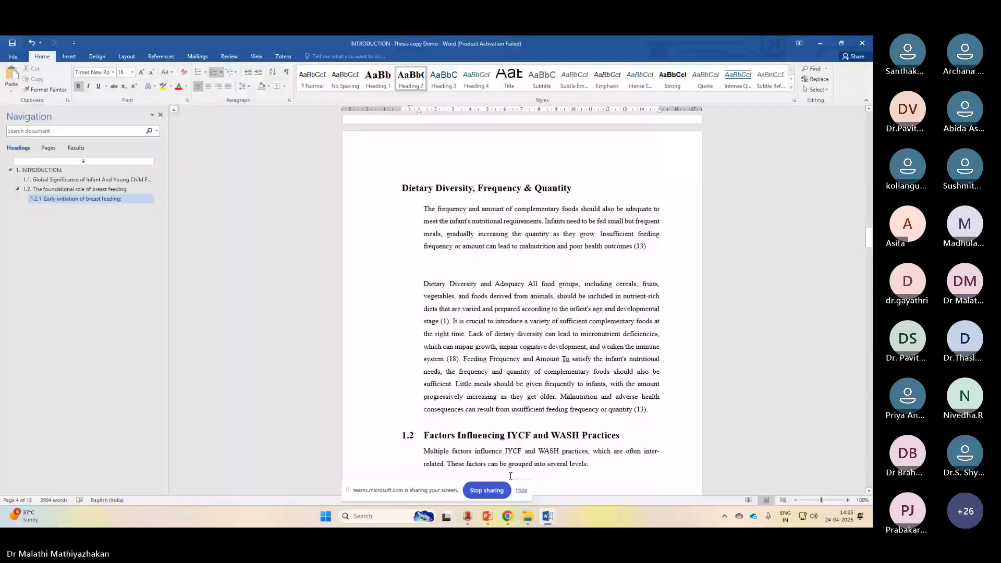
key(ctrl+a)
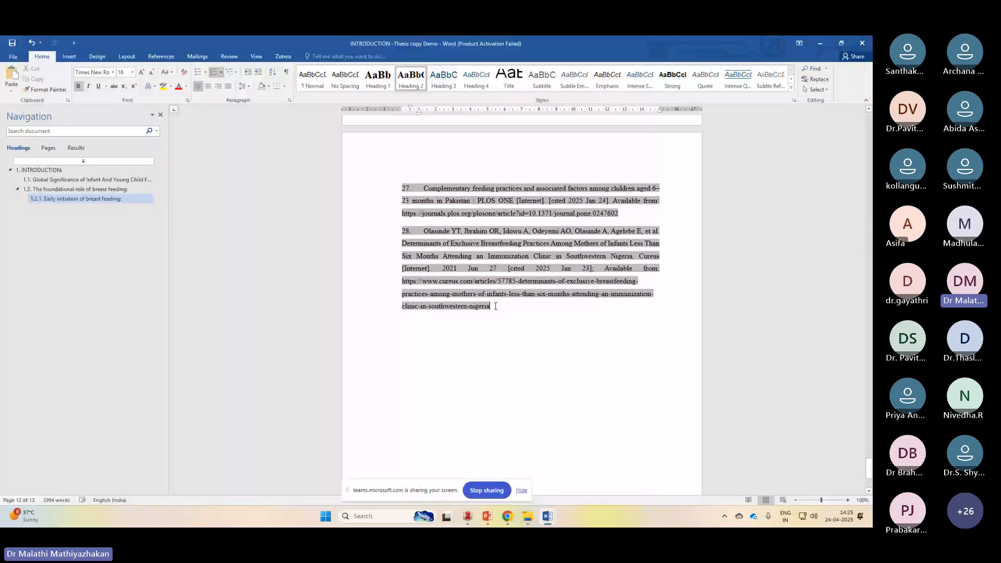
scroll(580, 304, up, 15)
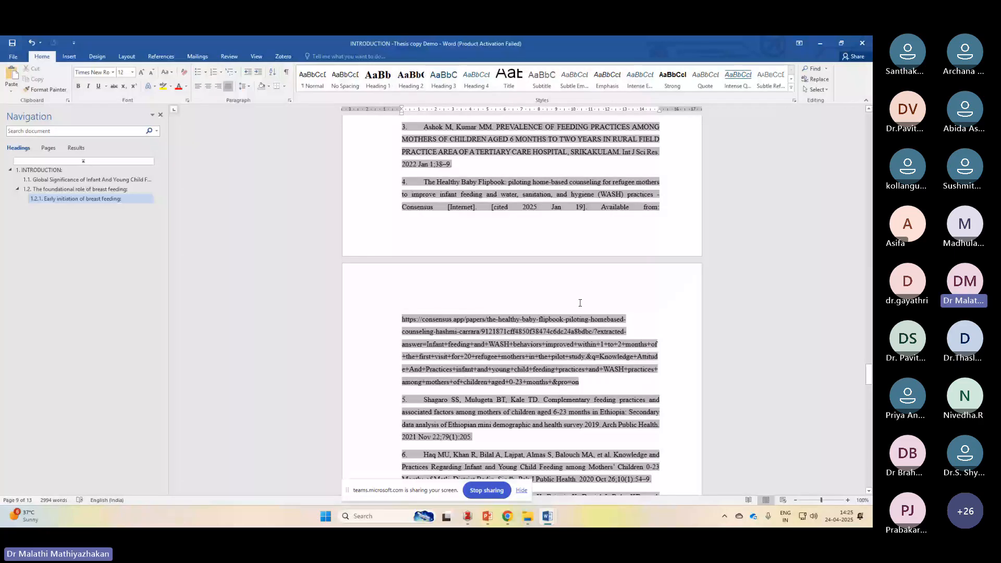
click(527, 516)
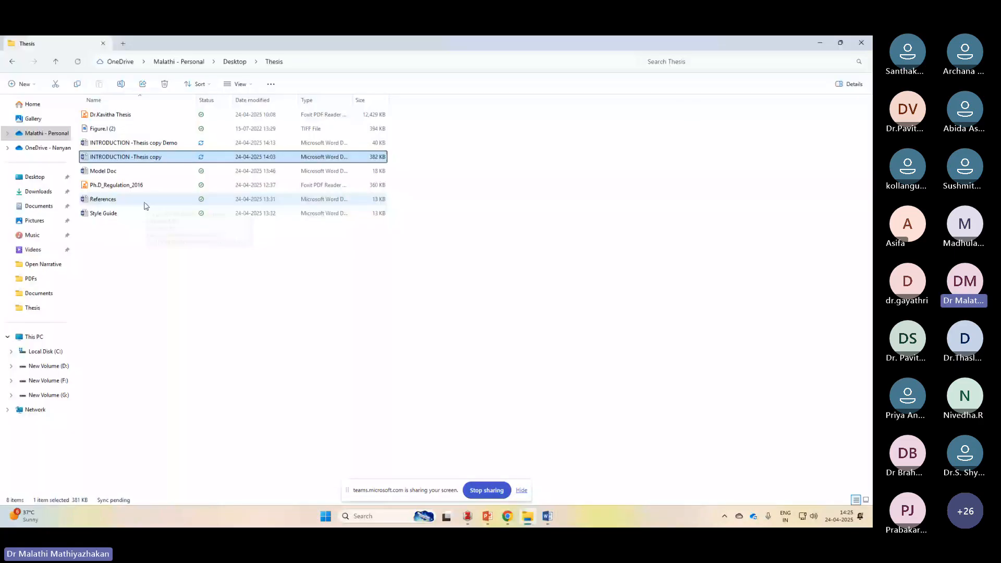
double_click(145, 205)
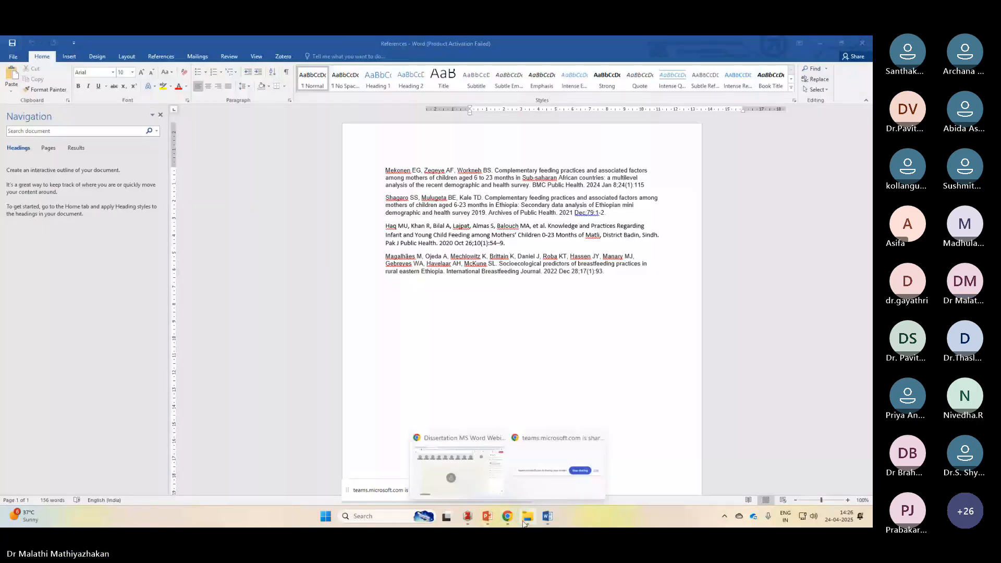
Switch back to the demo thesis and create a new blank document.
click(528, 516)
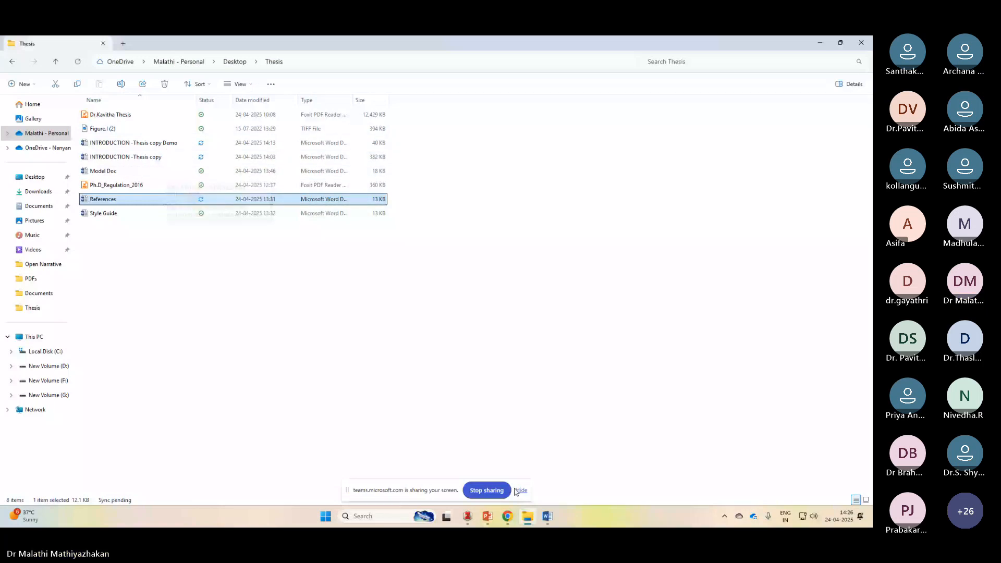
click(548, 517)
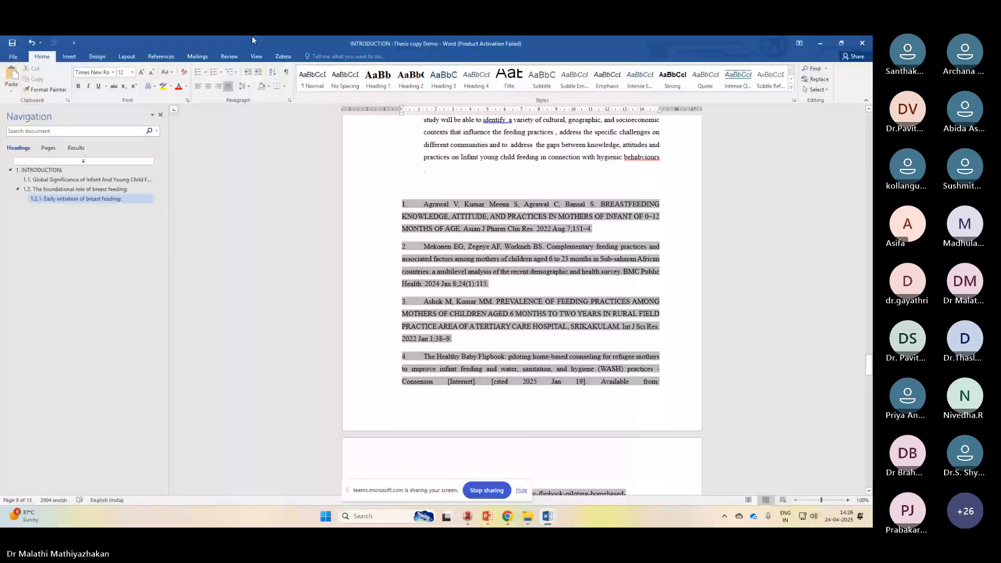
click(13, 57)
click(18, 96)
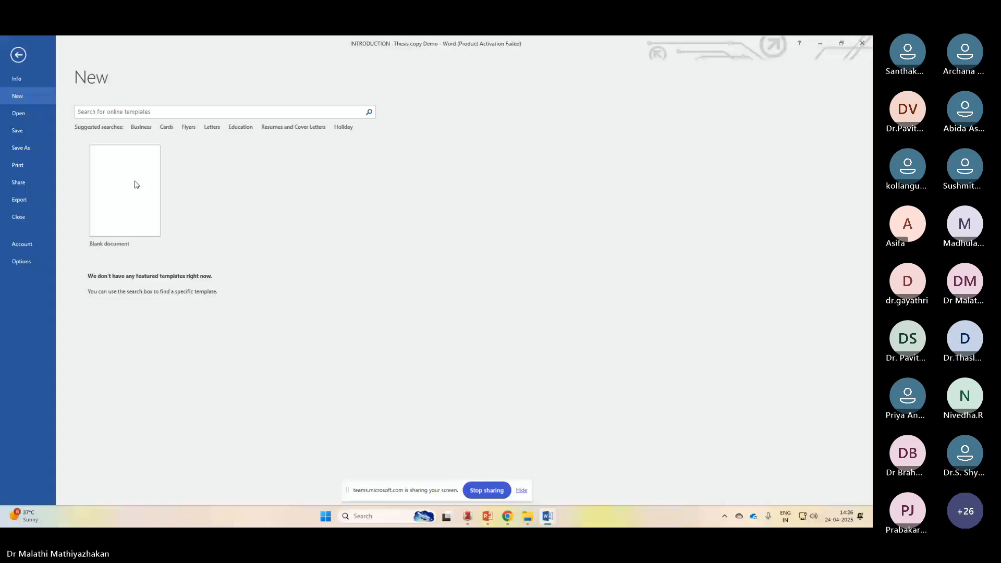
click(136, 185)
text(TITLE: DEVELOPMENT OF A COMPREHENSIVE QUESTIONAIRRE TO ASSESS THE KNOWLEDGE ATTITUDE PRACTICE AMONG MOTHERS OF CHILDREN AGED 0-23 MONTHS IN CHENGALPATTU DISTRICT)
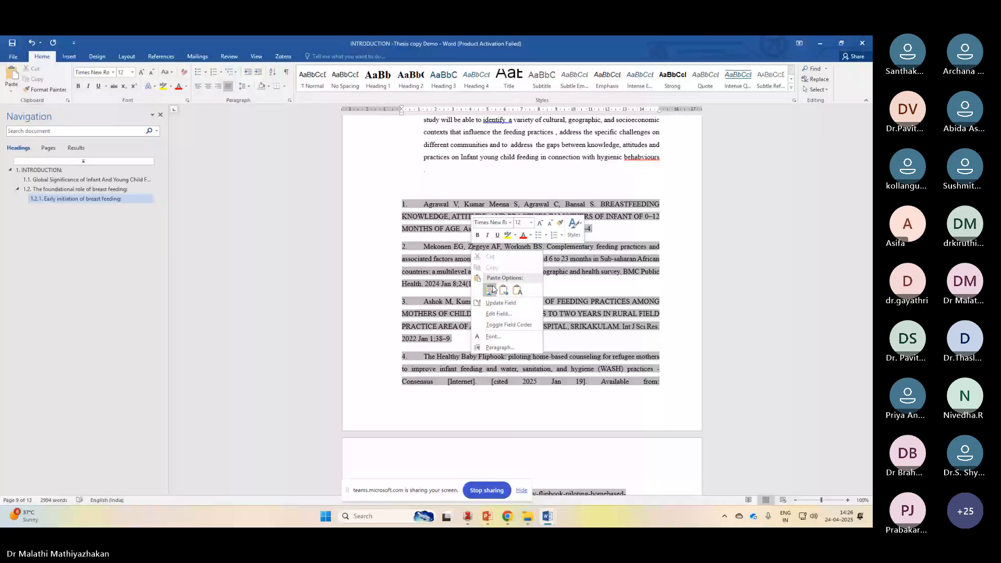
Copy the complete numbered reference list from the demo thesis, paste it into the blank document and return to its beginning.
drag(426, 189, 474, 331)
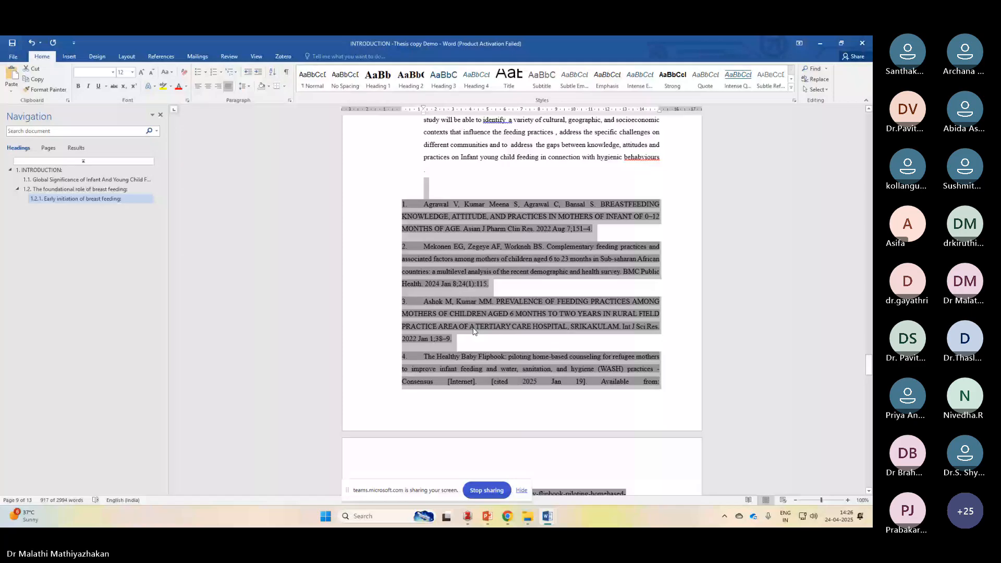
key(ctrl+c)
key(ctrl+n)
key(ctrl+v)
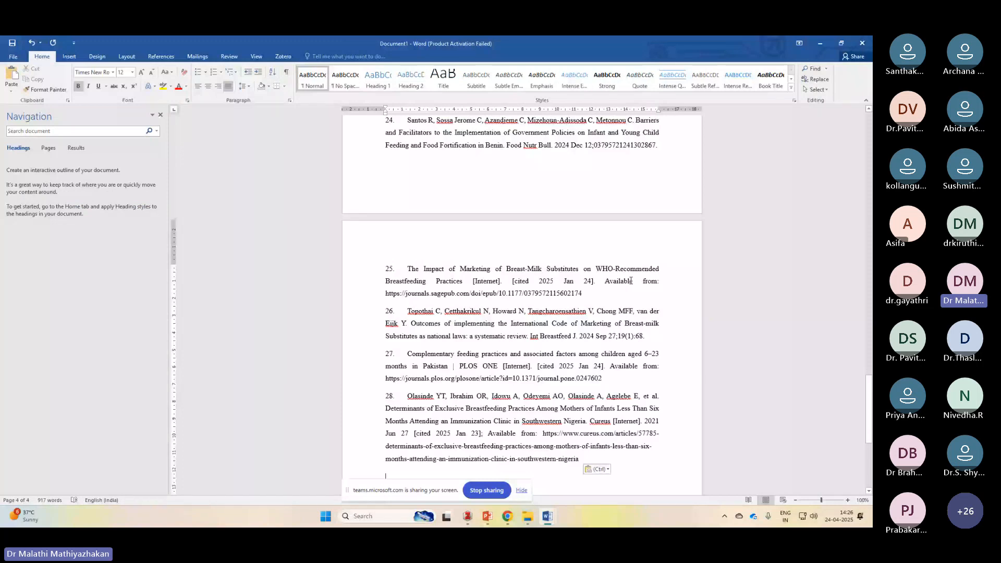
key(ctrl+Home)
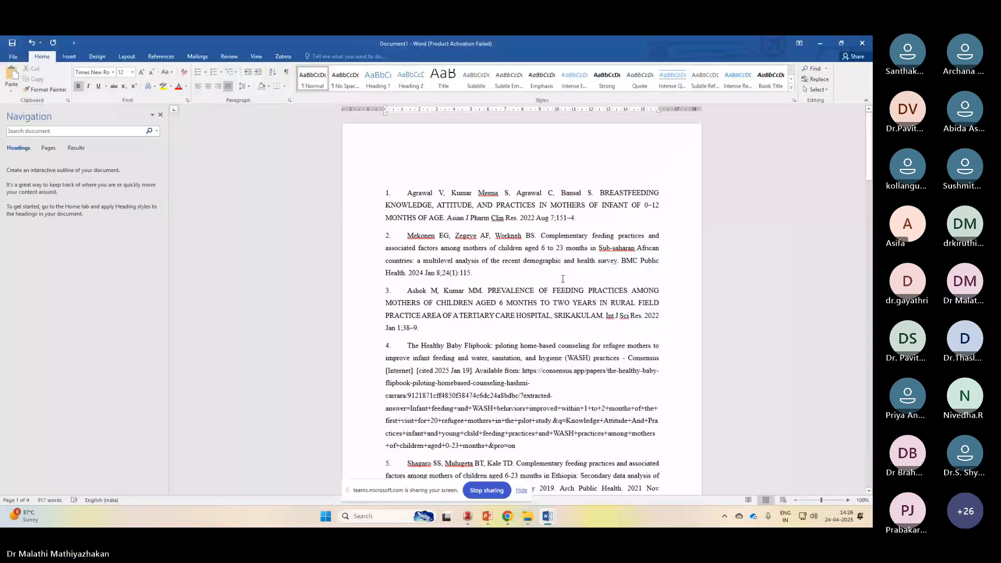
Undo the pasted reference list, paste it again in the blank document's own body font, and return to the beginning of the list.
mouse_move(506, 519)
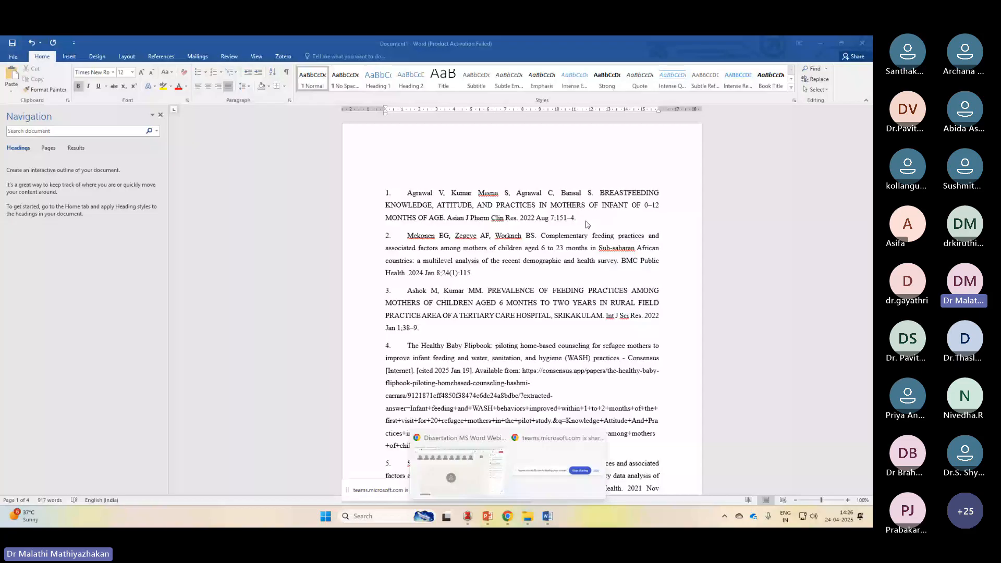
click(412, 239)
key(ctrl+a)
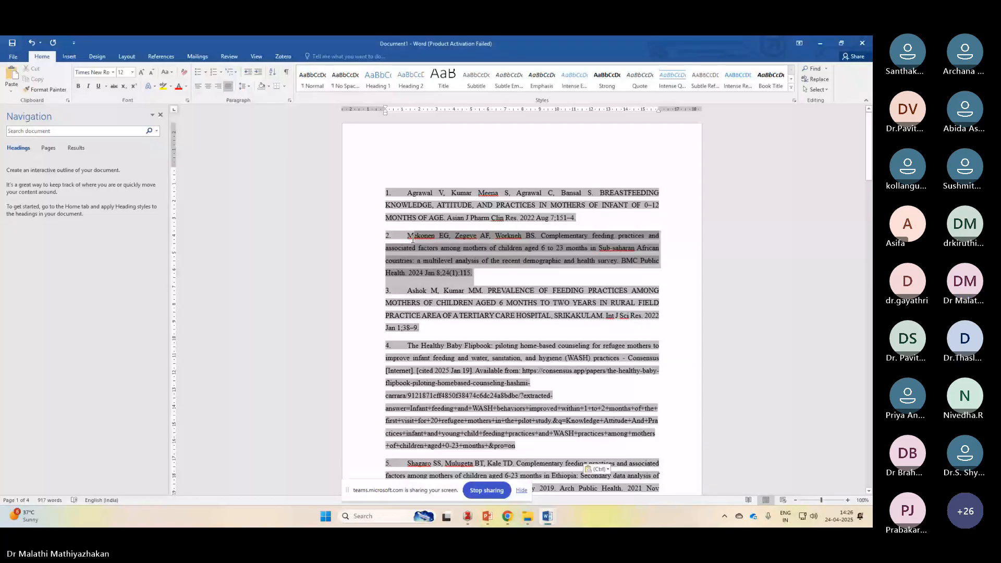
key(ctrl+z)
right_click(521, 194)
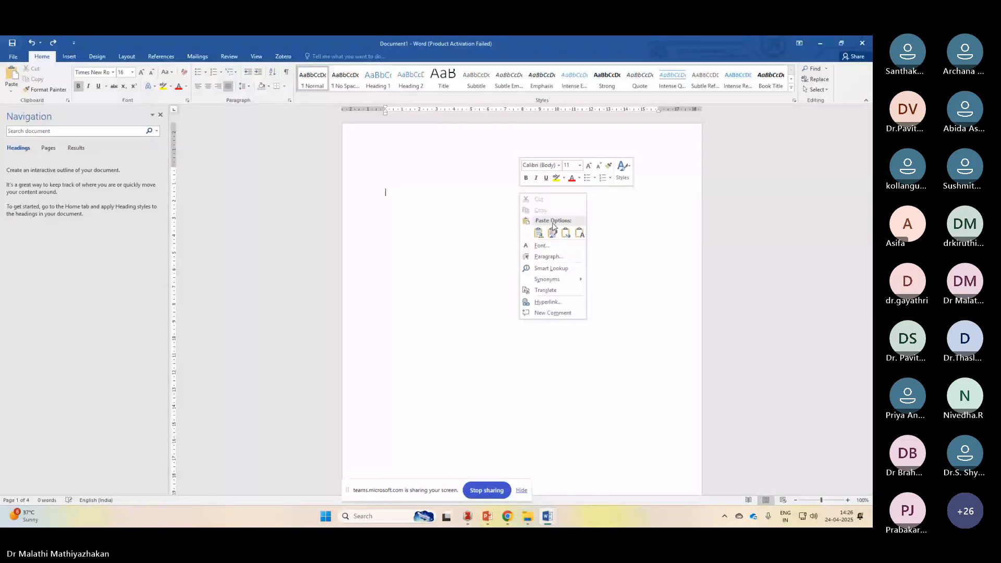
click(552, 233)
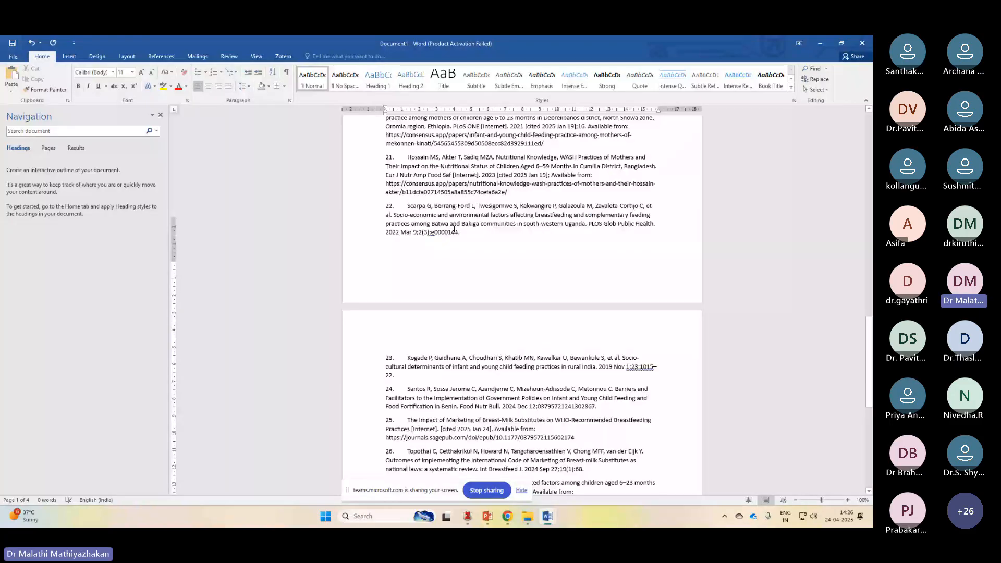
scroll(455, 230, down, 3)
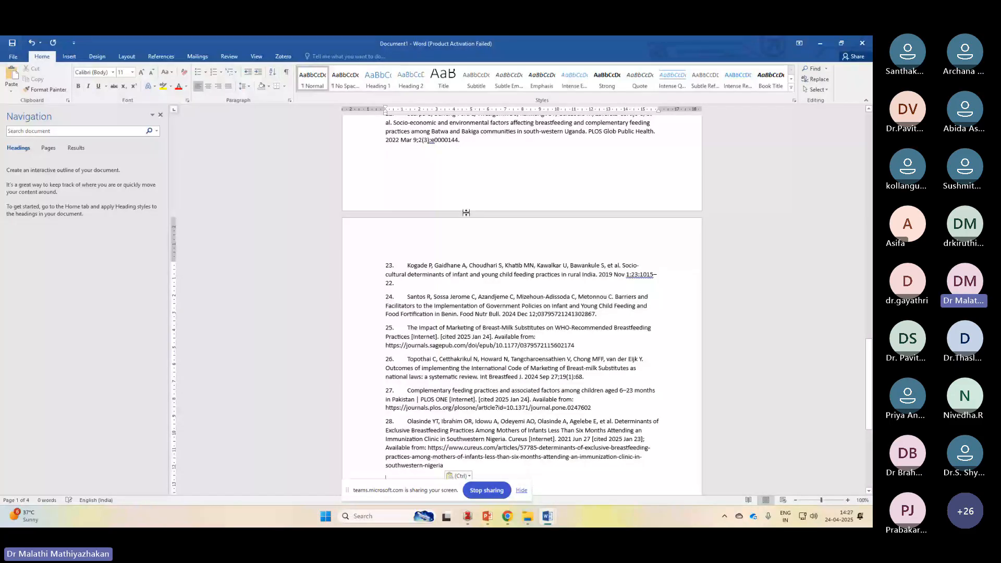
key(ctrl+Home)
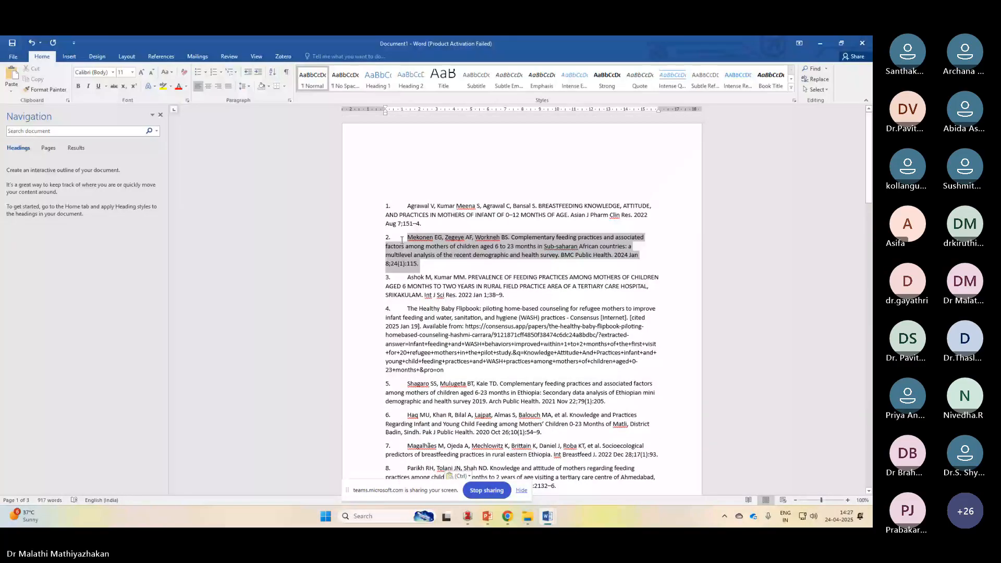
Switch to Google Scholar in Chrome and search for the list's second reference, on complementary feeding practices in Sub-saharan African countries.
click(548, 513)
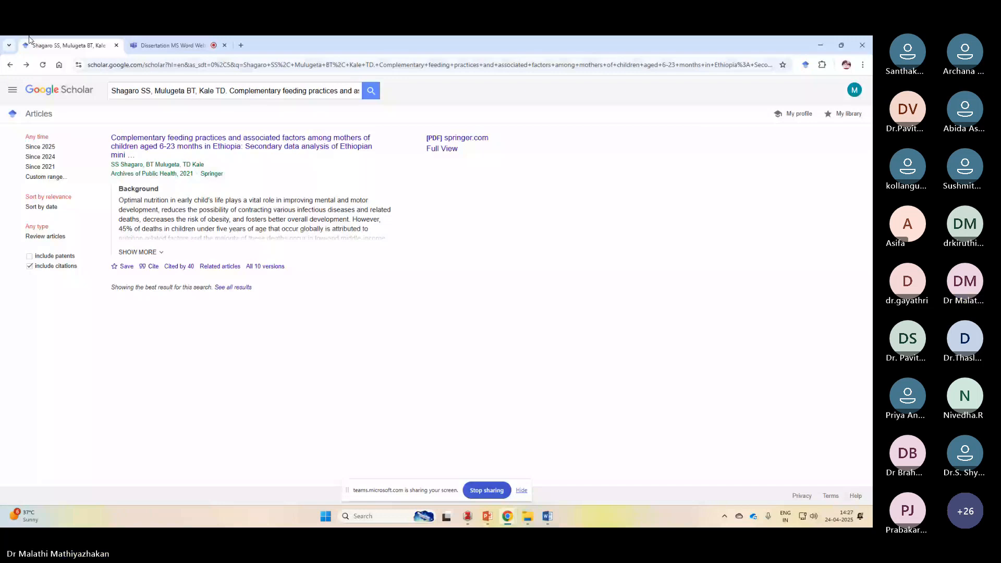
click(59, 89)
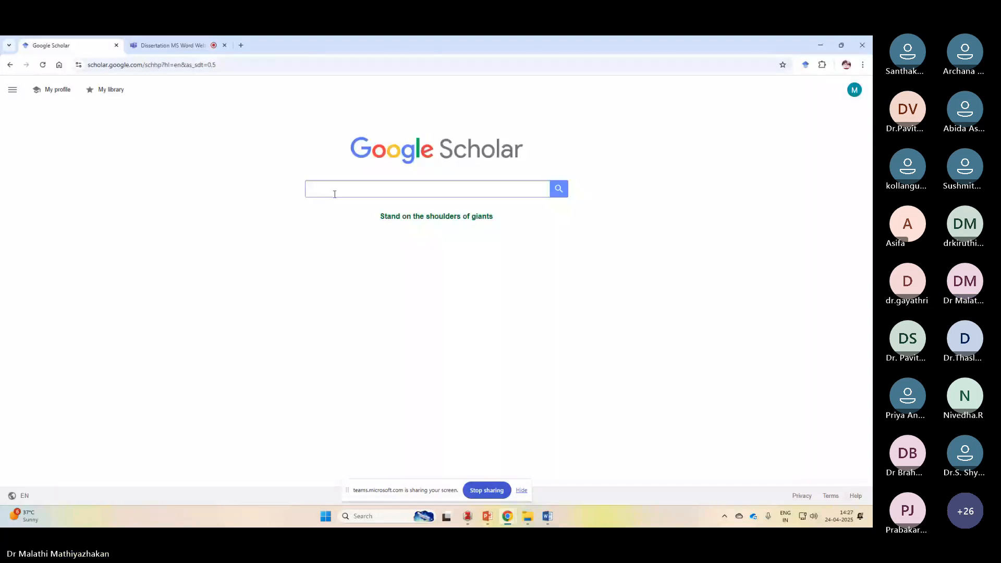
key(ctrl+v)
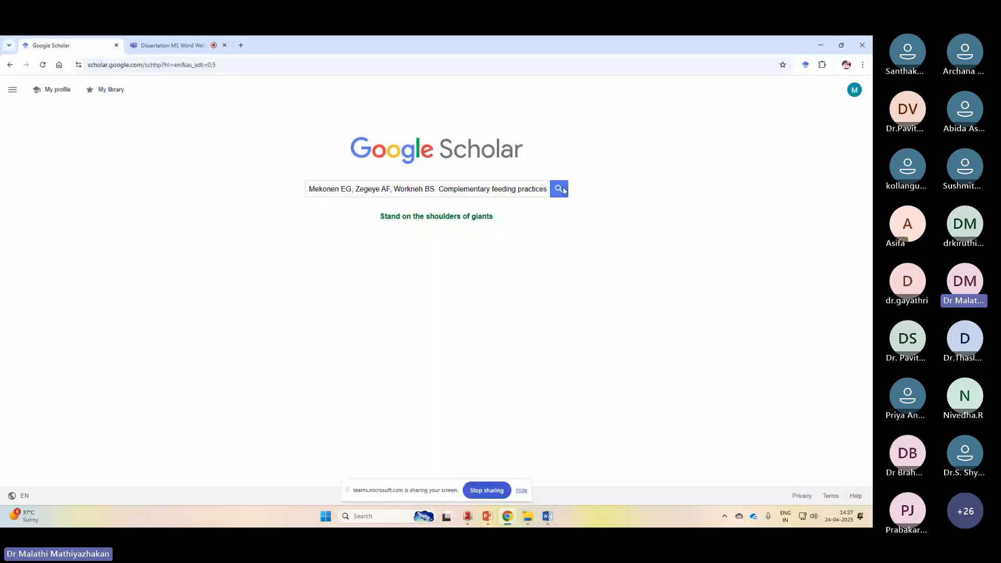
click(559, 189)
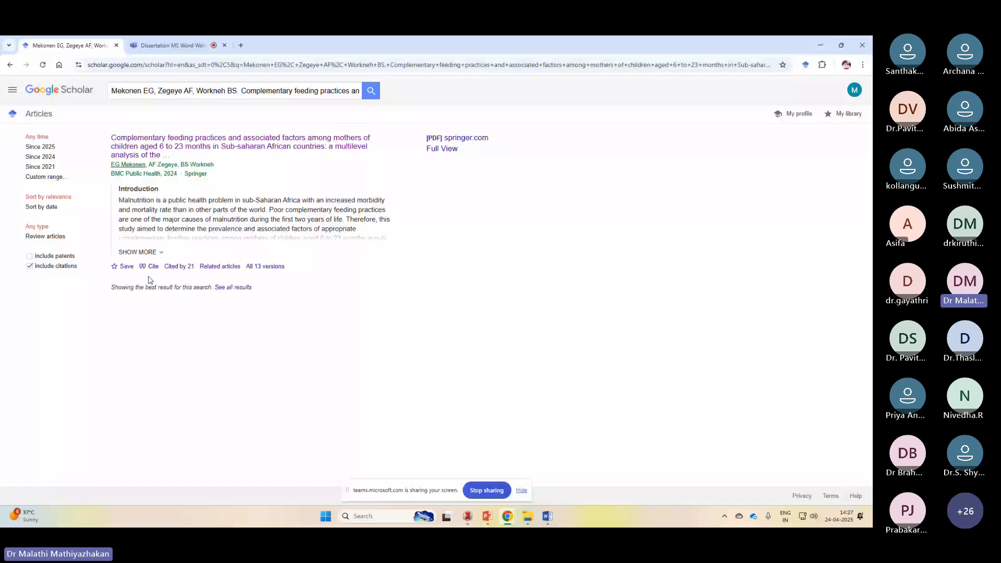
Copy the article's Vancouver citation from Google Scholar and paste it as the last entry of the References document in Word.
click(153, 267)
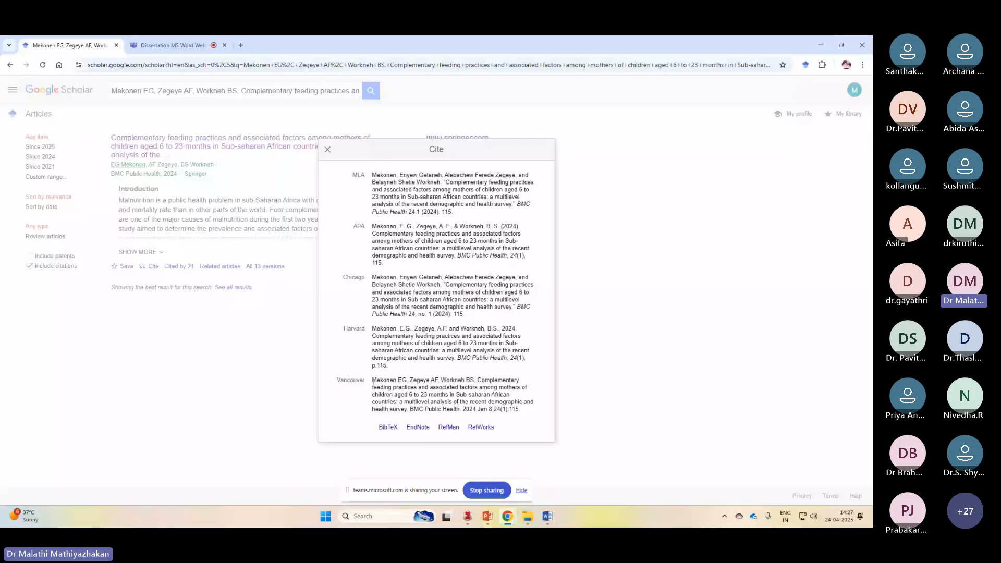
click(373, 384)
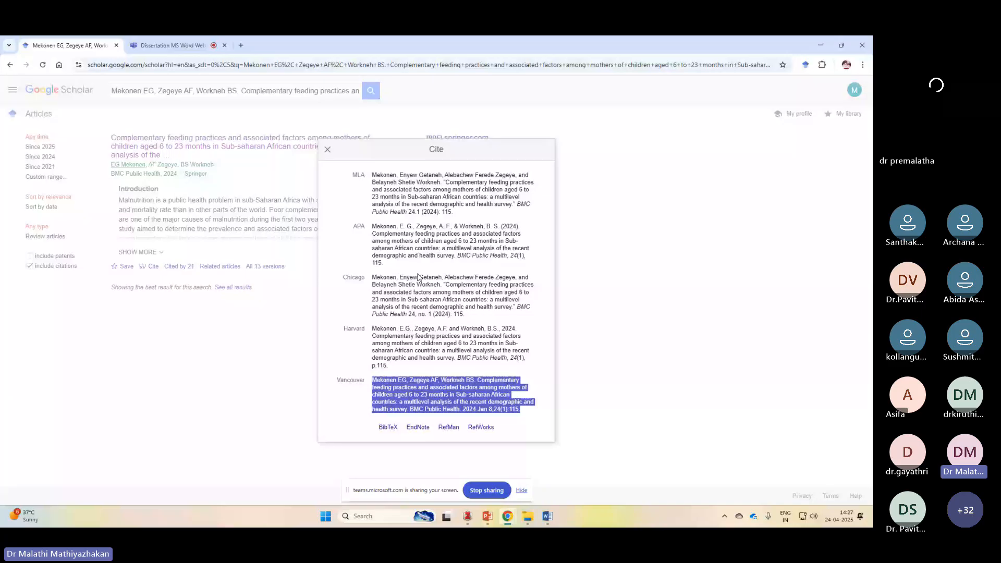
key(alt+Tab)
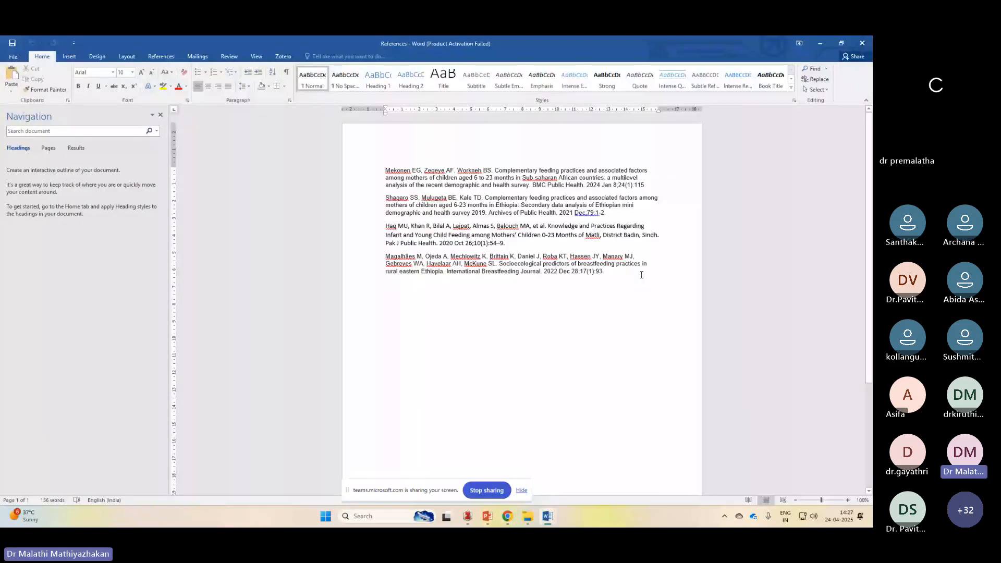
key(ctrl+v)
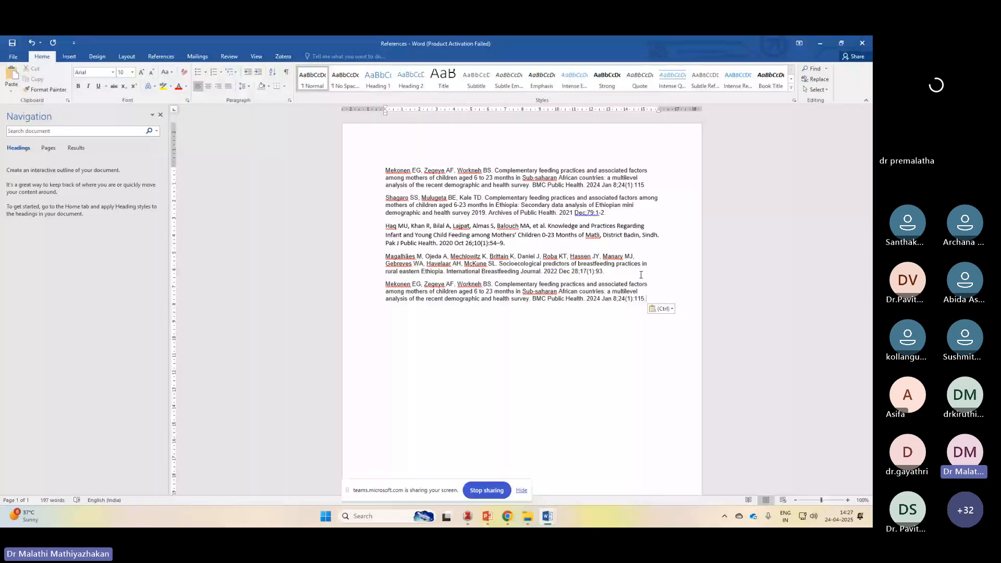
Switch to the demo thesis and replace the typed citation (1) after "growth and development" in section 1.1 with a full stop.
click(543, 514)
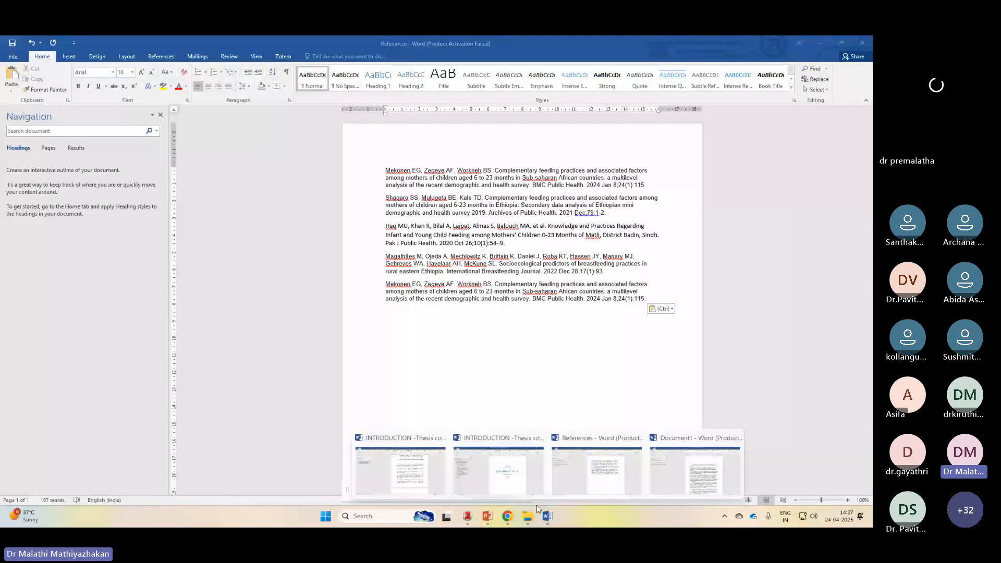
click(532, 483)
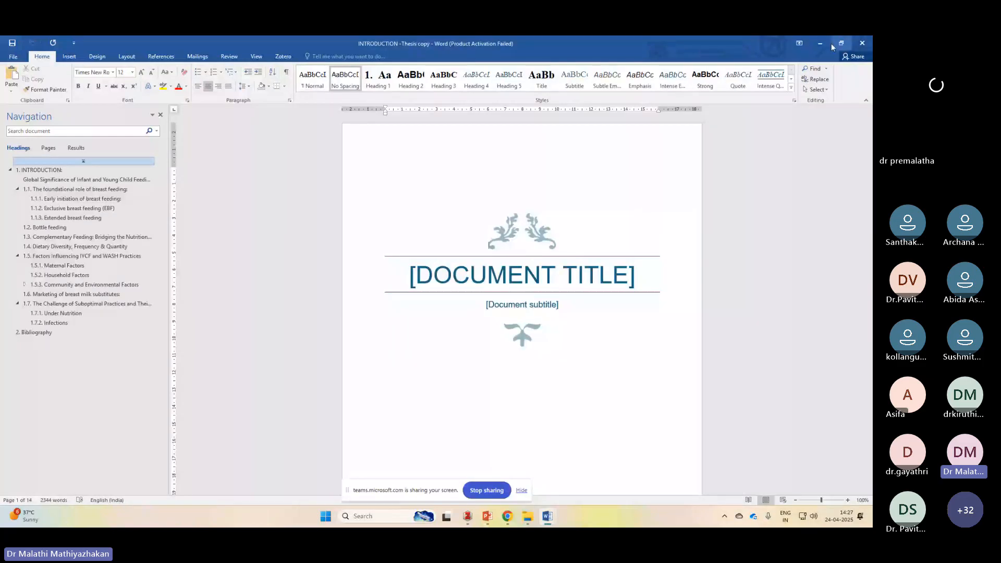
click(822, 44)
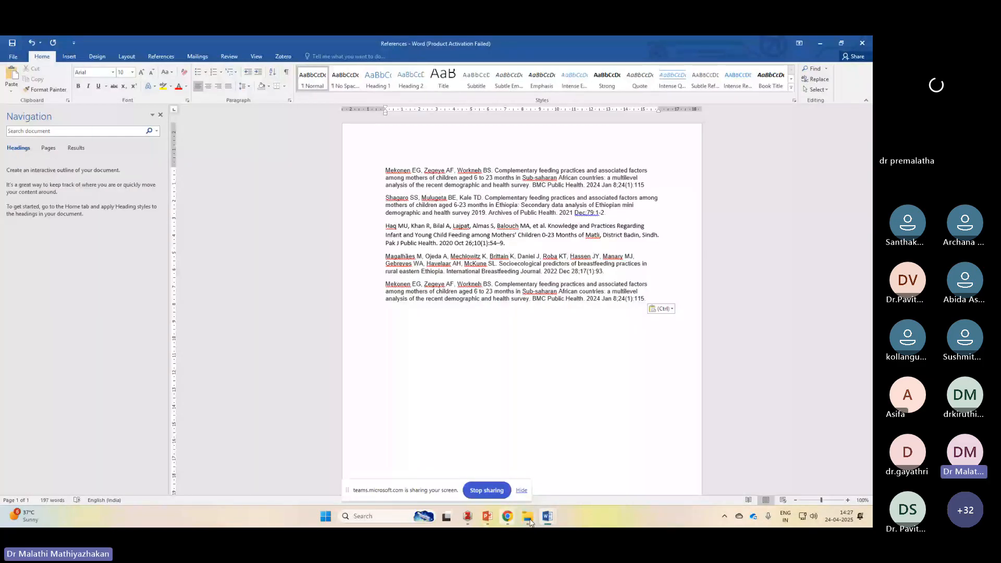
click(547, 517)
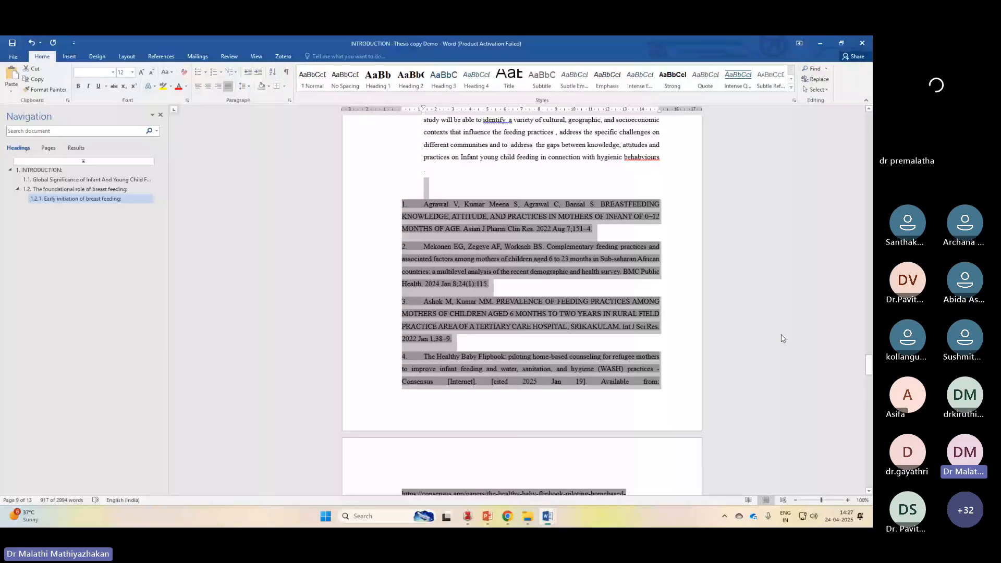
drag(870, 370, 872, 143)
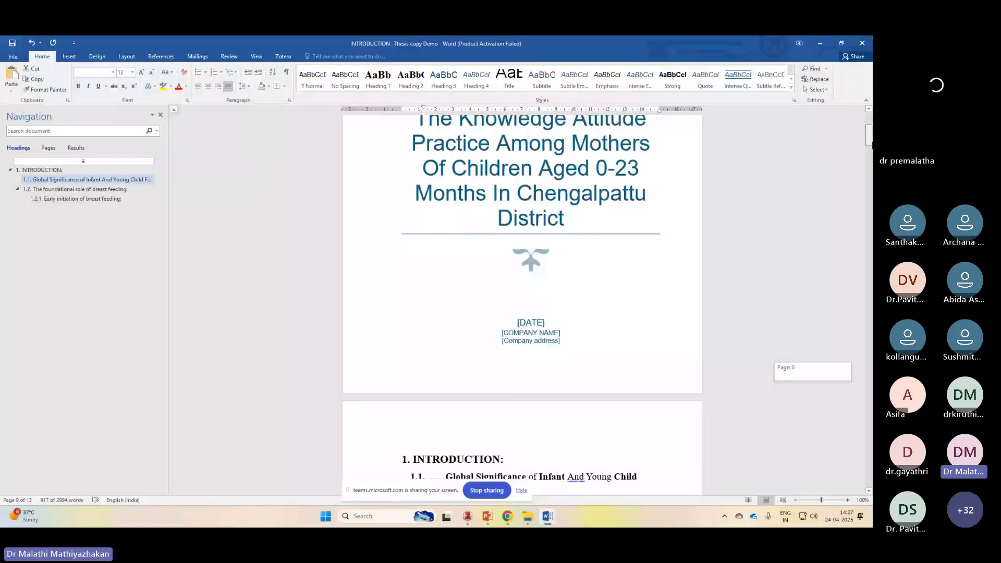
drag(871, 142, 871, 162)
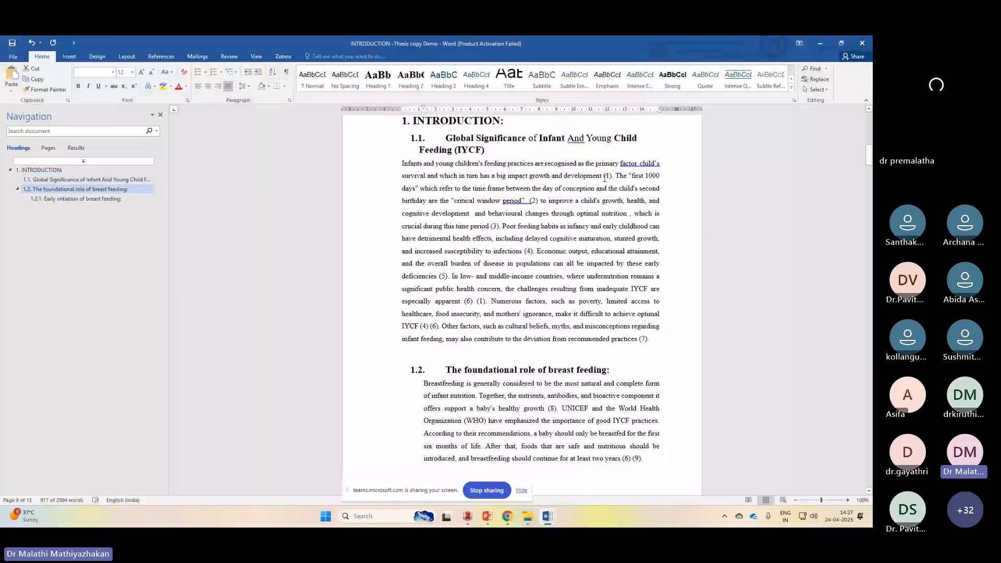
double_click(605, 178)
key(Delete)
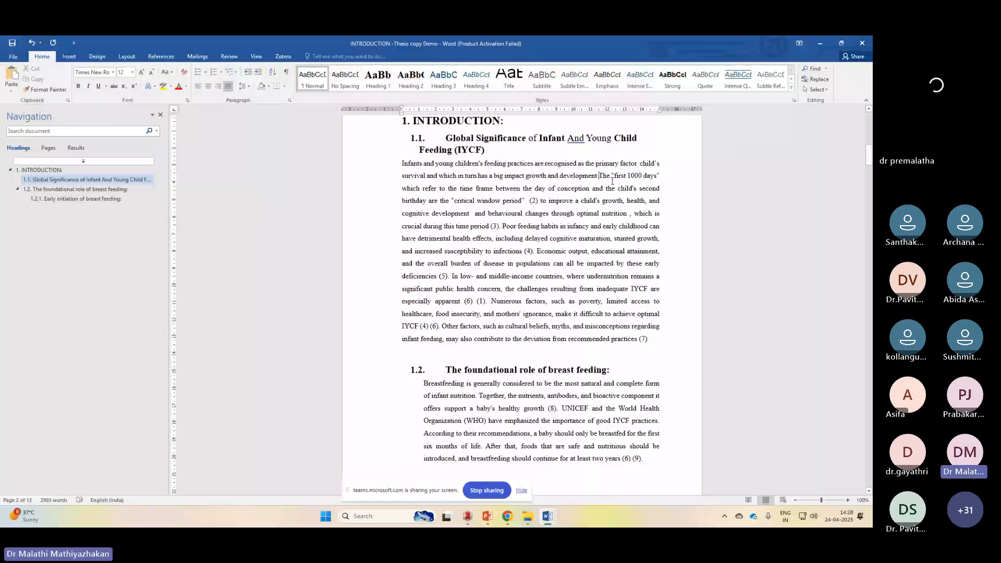
text(.)
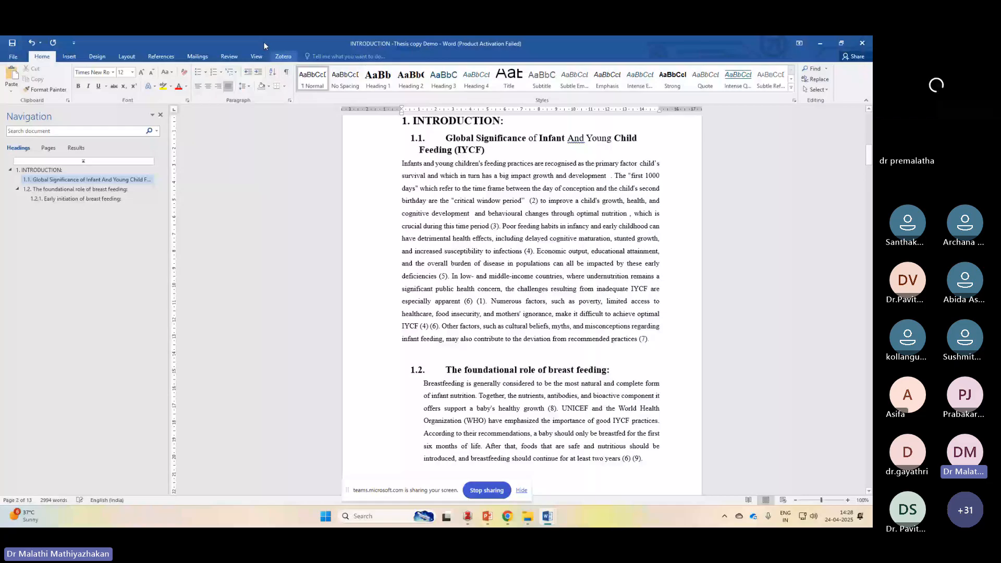
click(161, 57)
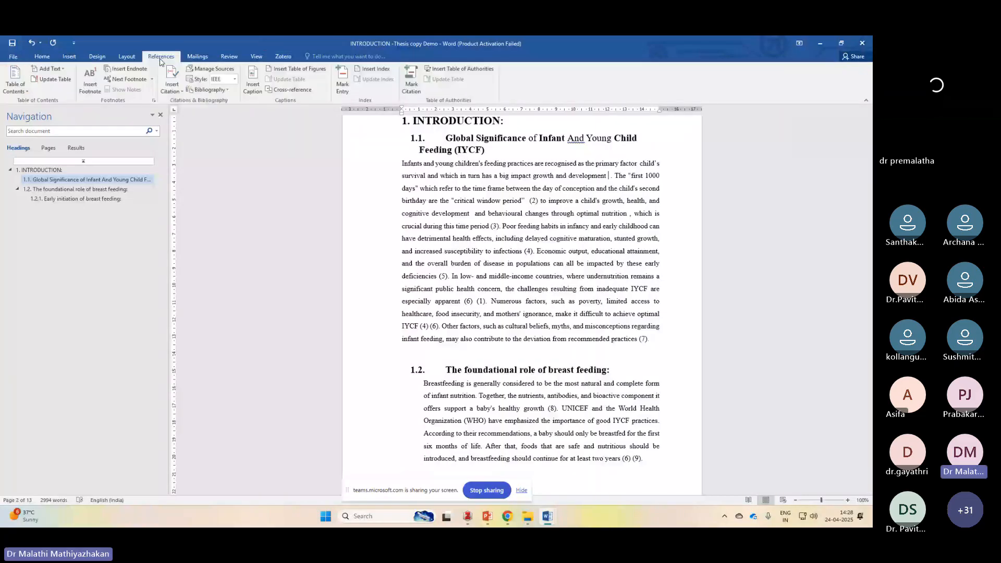
click(179, 92)
click(201, 103)
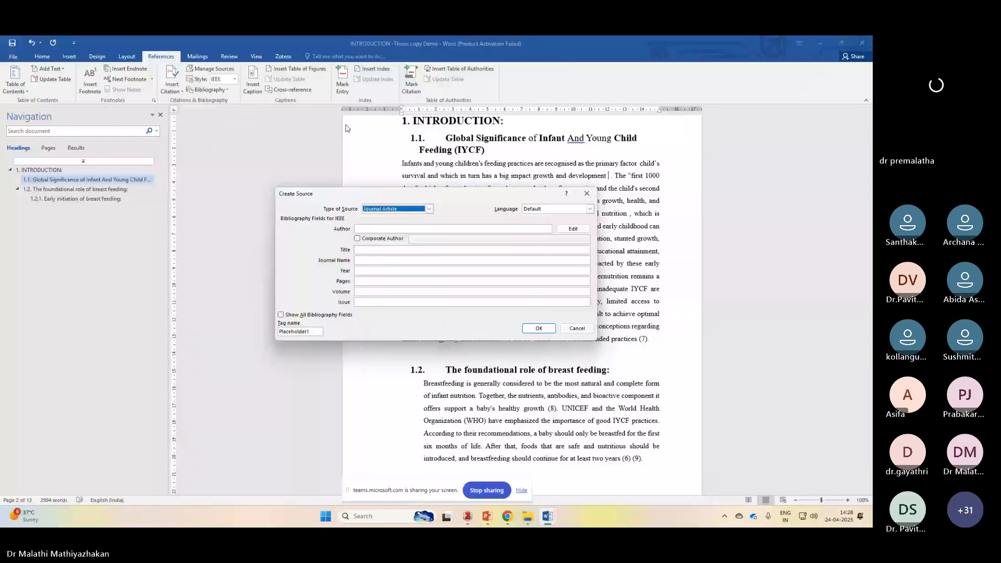
click(577, 330)
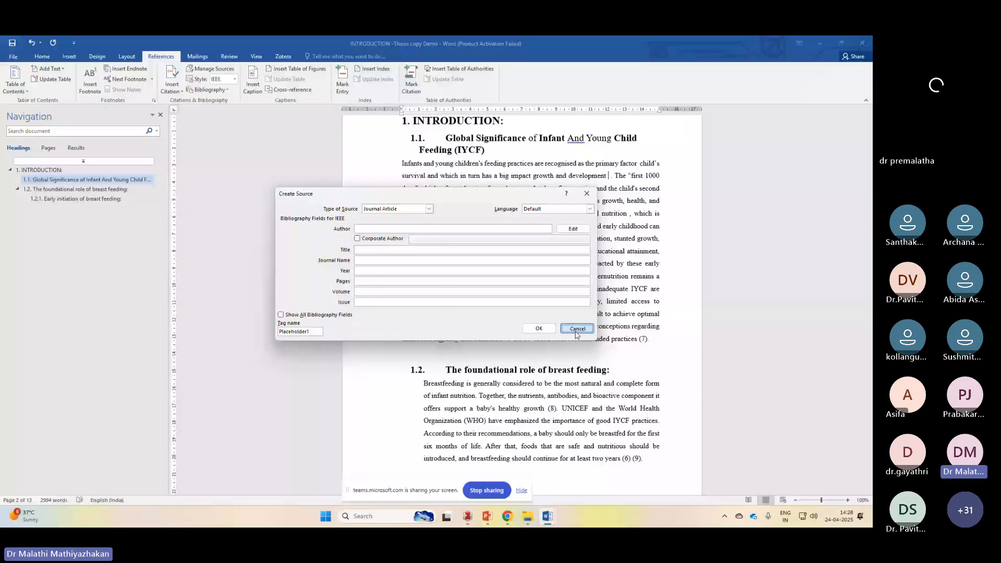
click(577, 329)
Switch to the References document and copy the last citation in it.
click(548, 519)
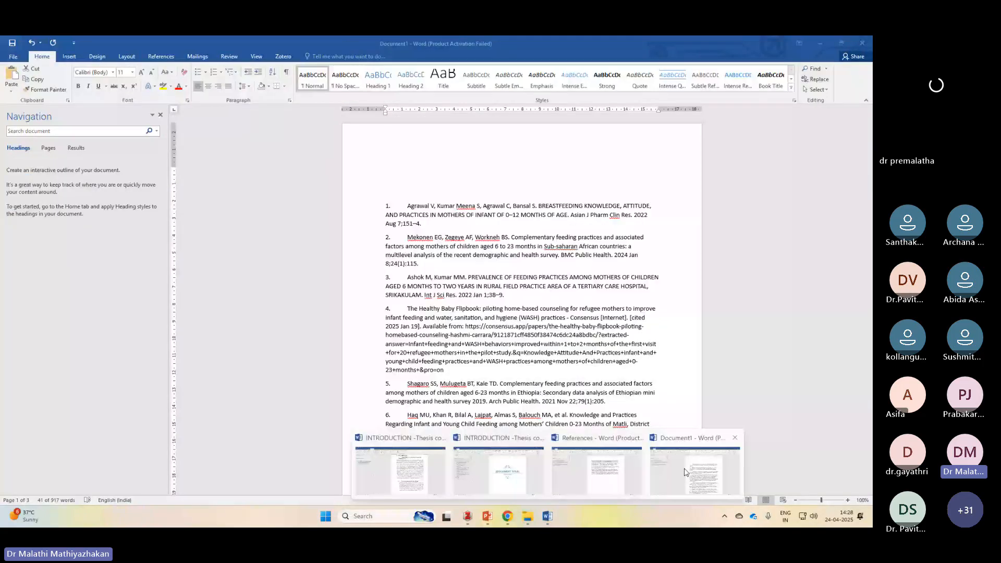
click(591, 486)
click(557, 511)
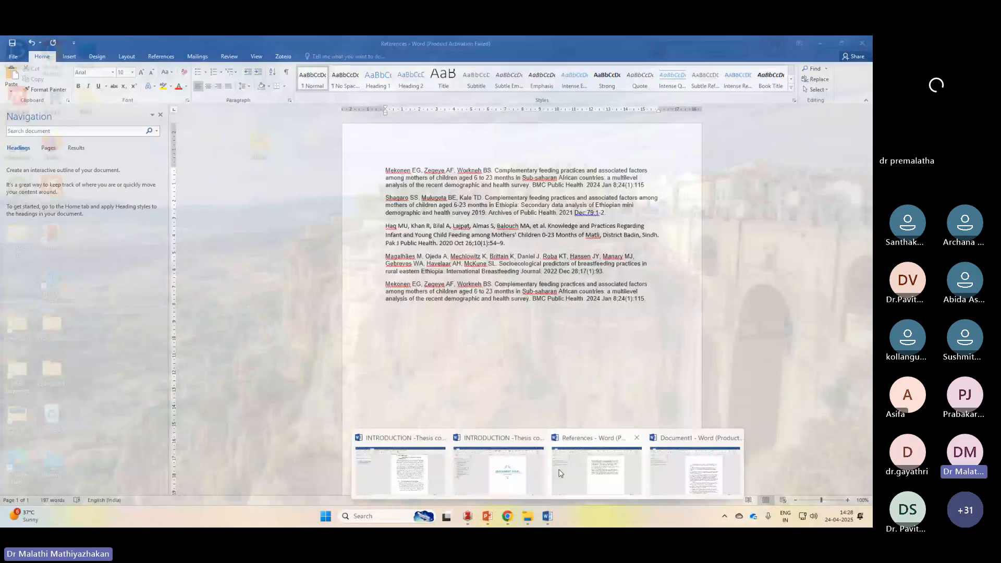
click(561, 473)
key(ctrl+c)
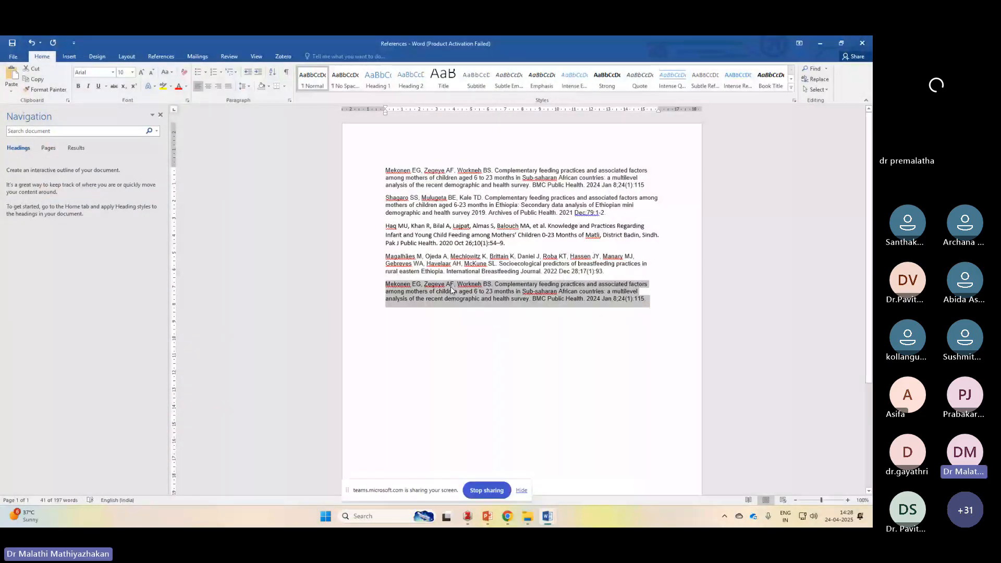
Return to the demo thesis, start a new Journal Article source after "growth and development", and paste the copied citation as its title.
click(546, 519)
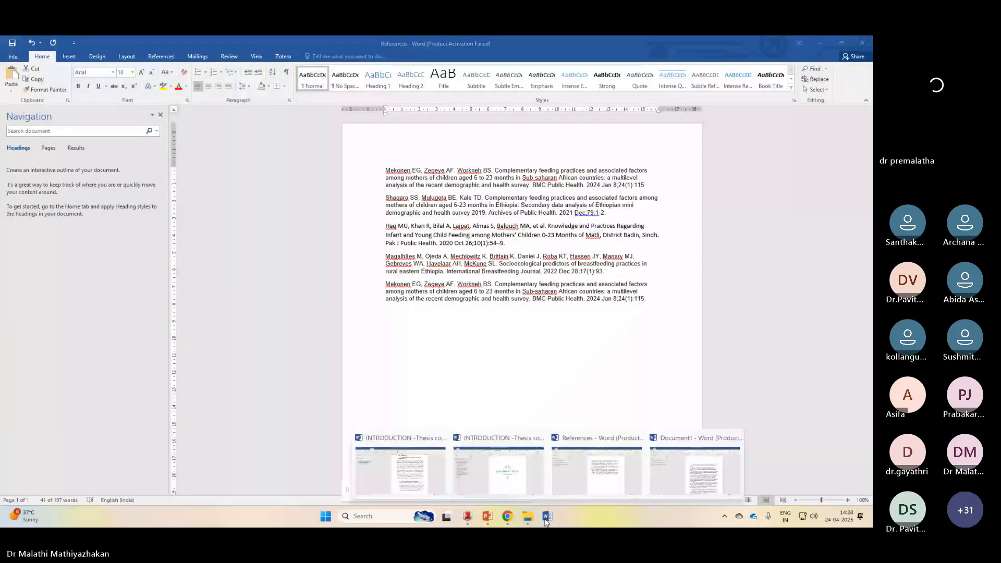
click(400, 469)
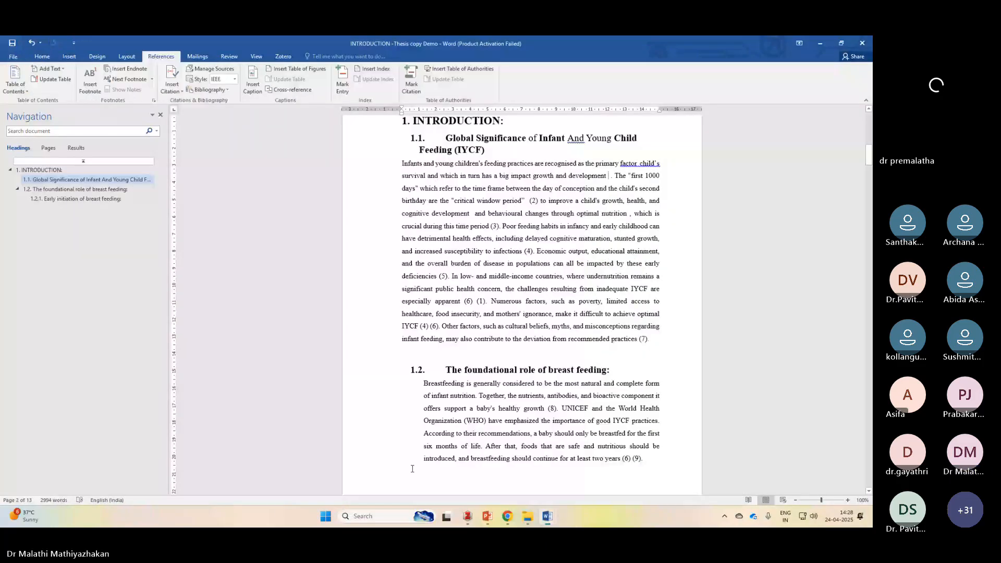
click(181, 91)
click(196, 103)
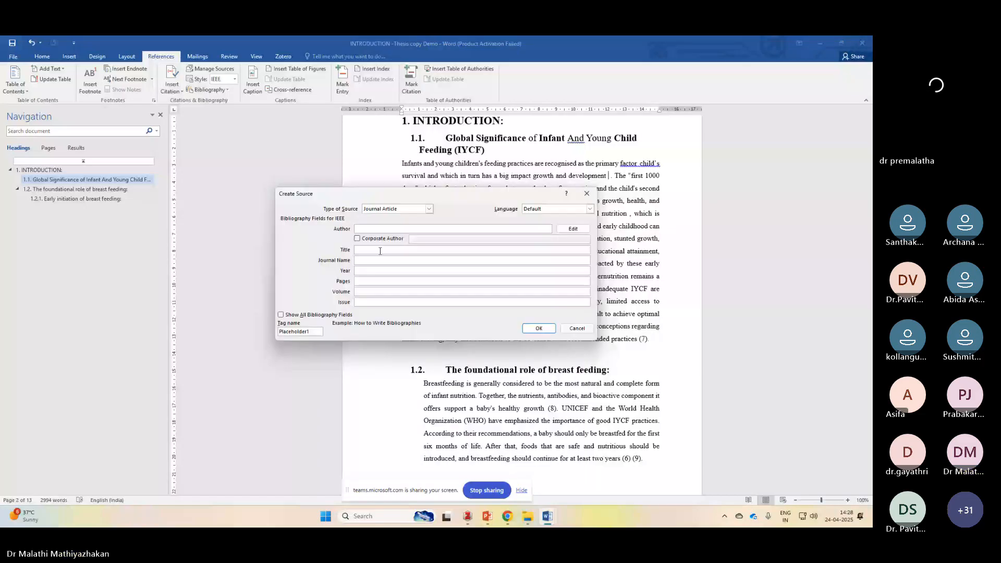
click(381, 250)
key(ctrl+v)
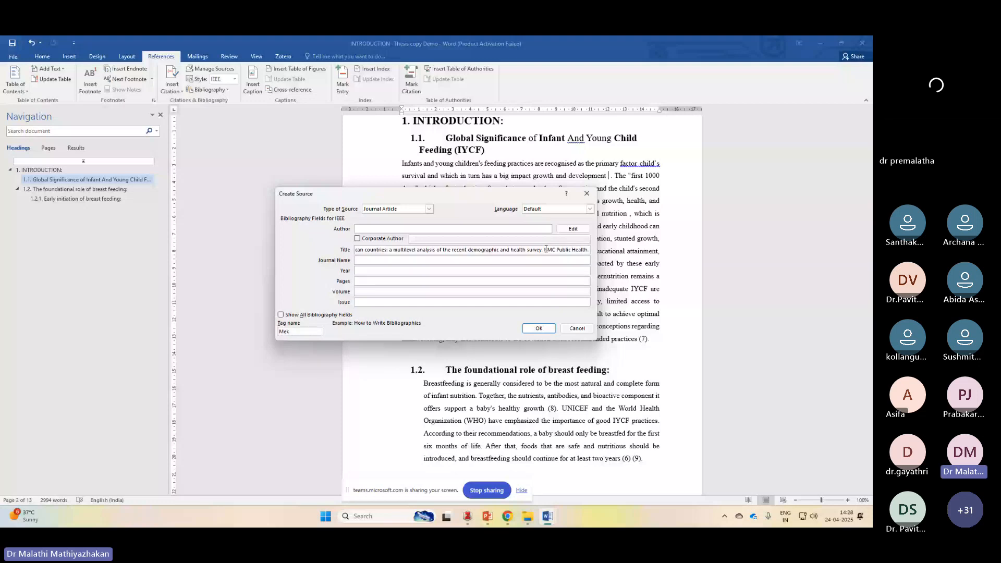
Move "BMC Public Health." from the source's title into its journal name, and the authors' names into its author field.
drag(545, 249, 590, 250)
key(ctrl+x)
click(481, 259)
key(ctrl+v)
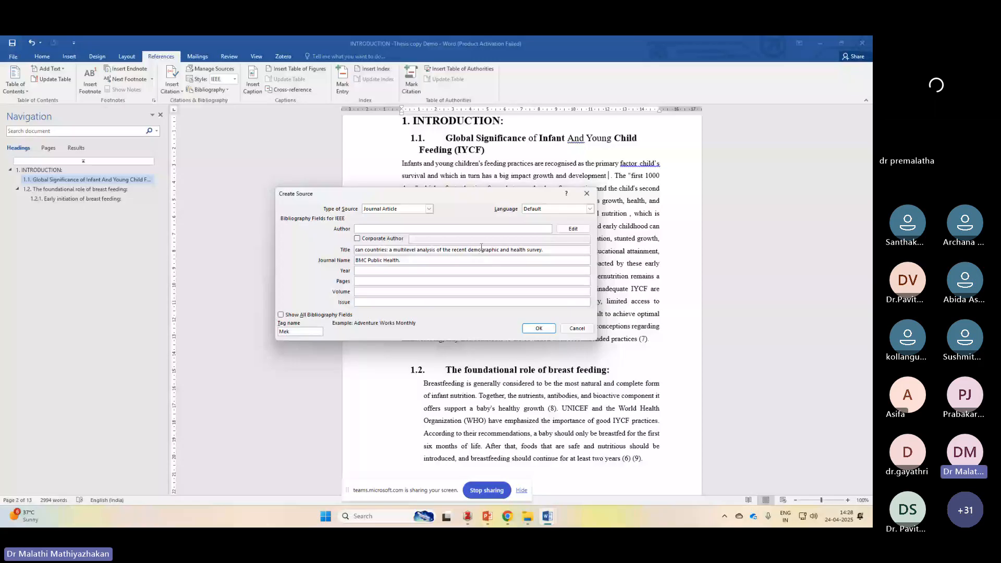
click(482, 249)
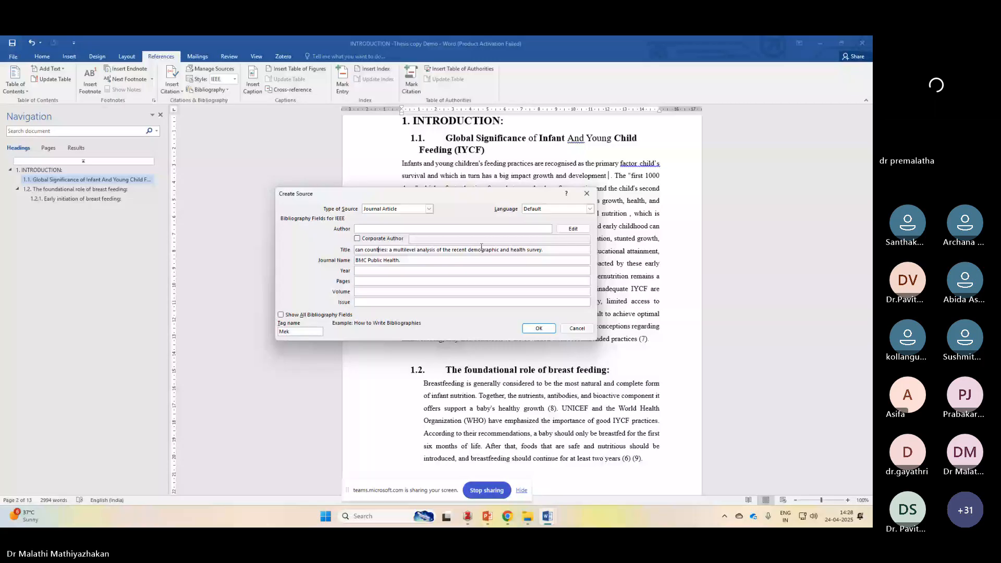
drag(482, 247, 346, 254)
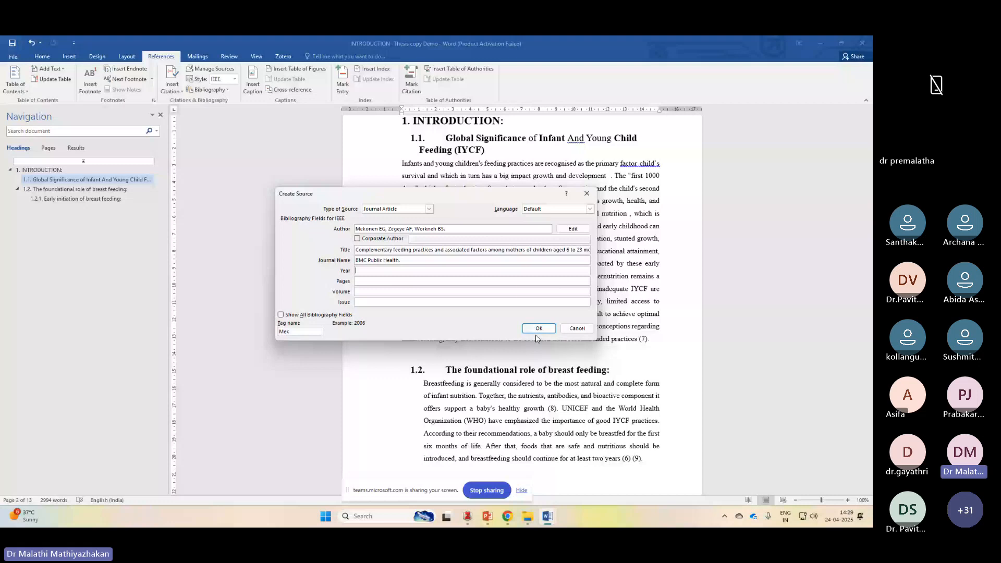
Copy the year, volume, issue and page details of reference 2 in the other document and paste them into the BMC Public Health source's year.
key(alt+Tab)
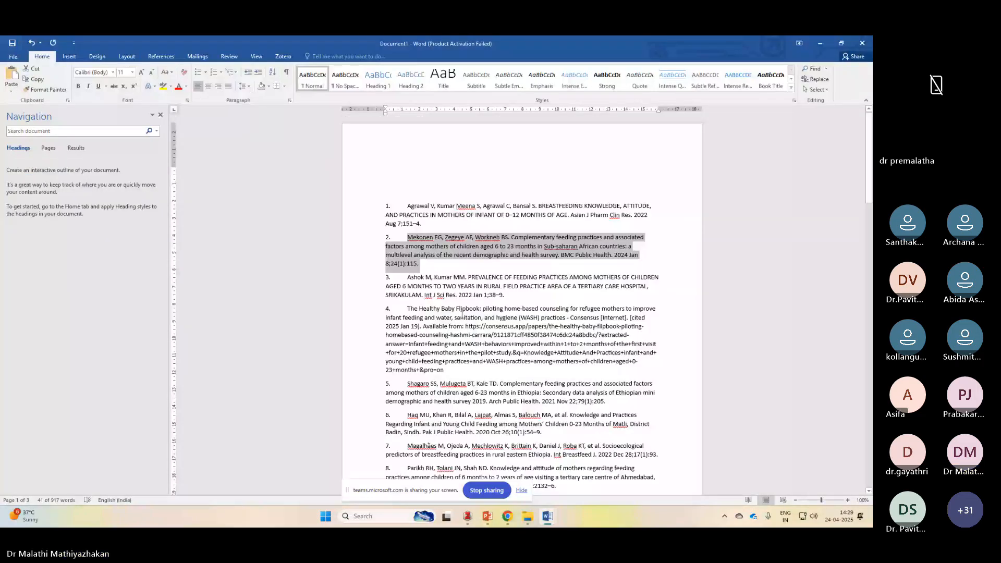
mouse_move(612, 255)
mouse_down()
mouse_move(639, 256)
mouse_move(619, 263)
mouse_up()
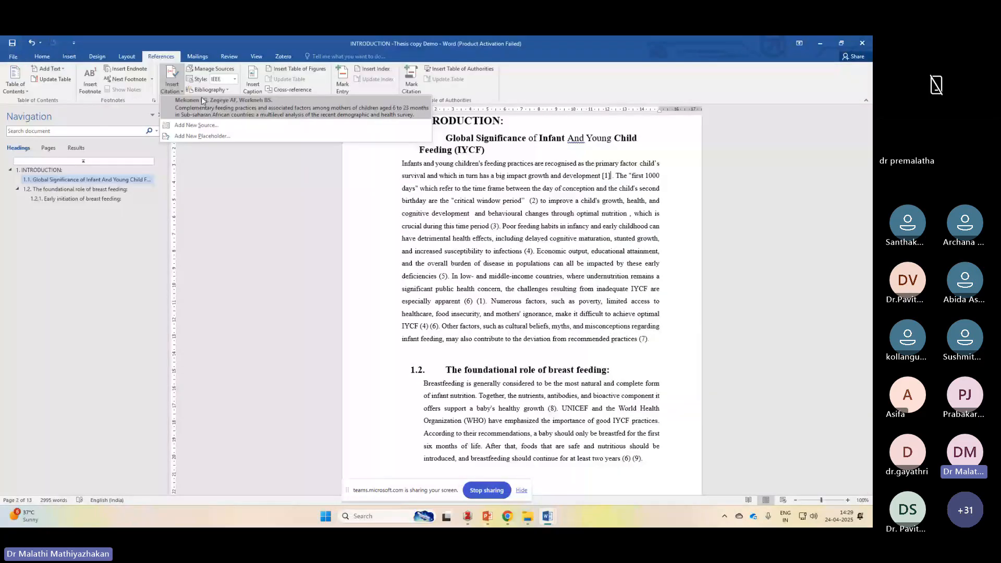
right_click(206, 109)
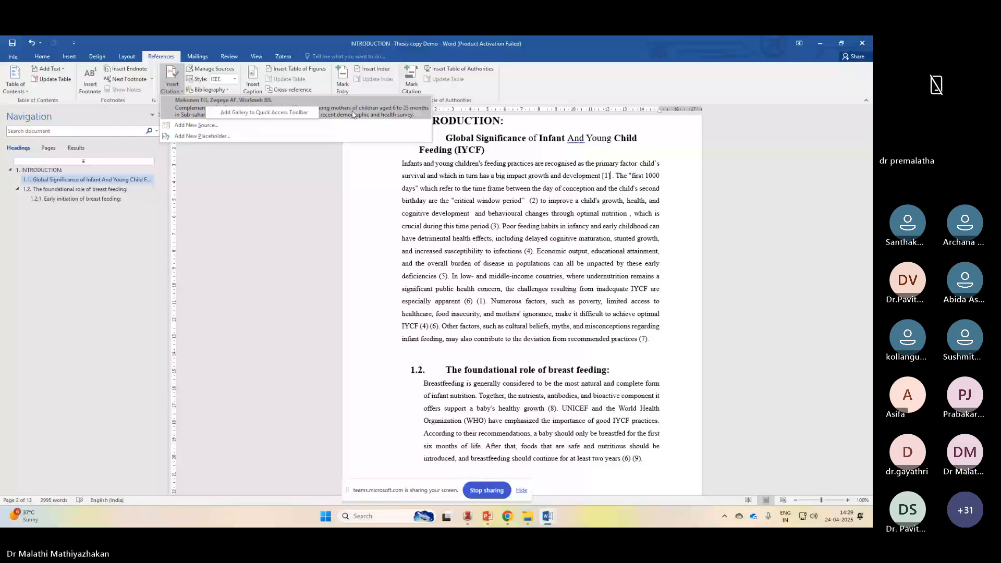
click(190, 74)
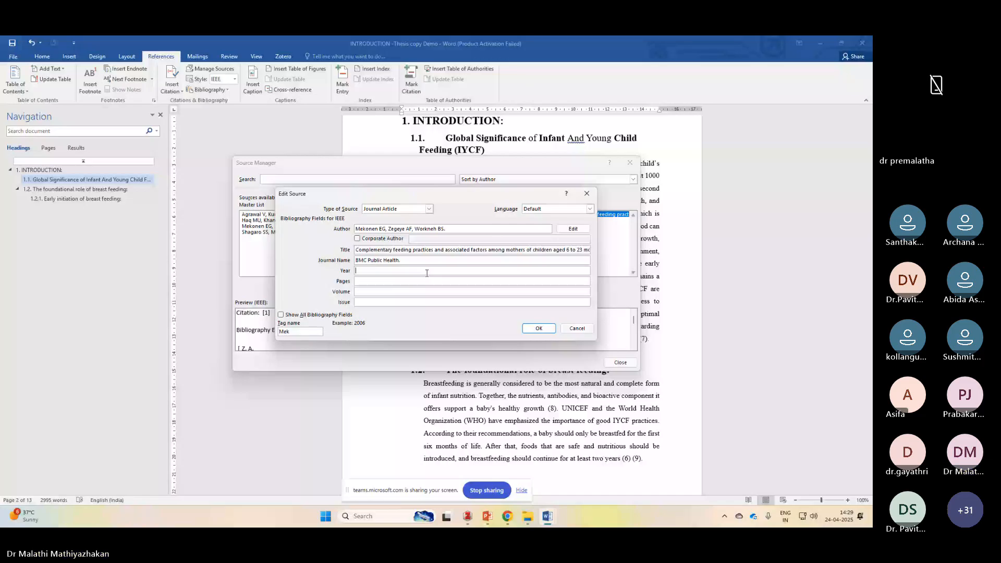
key(ctrl+v)
click(378, 282)
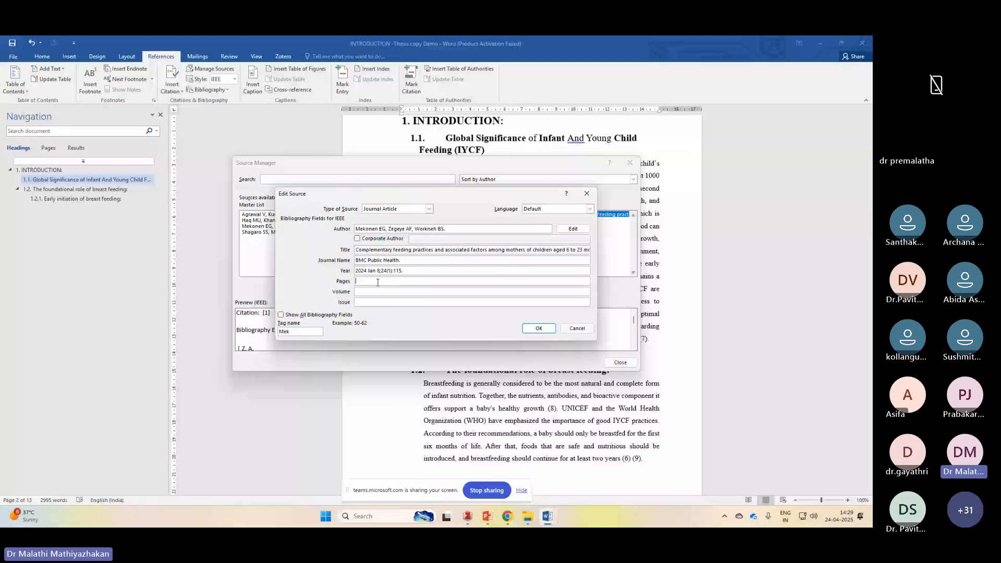
Set the source's volume to 24 and issue to 1, and remove "Jan 8;" from its year.
key(Tab)
text(24)
key(BackSpace)
key(BackSpace)
key(BackSpace)
key(BackSpace)
key(BackSpace)
key(BackSpace)
click(377, 301)
text(1)
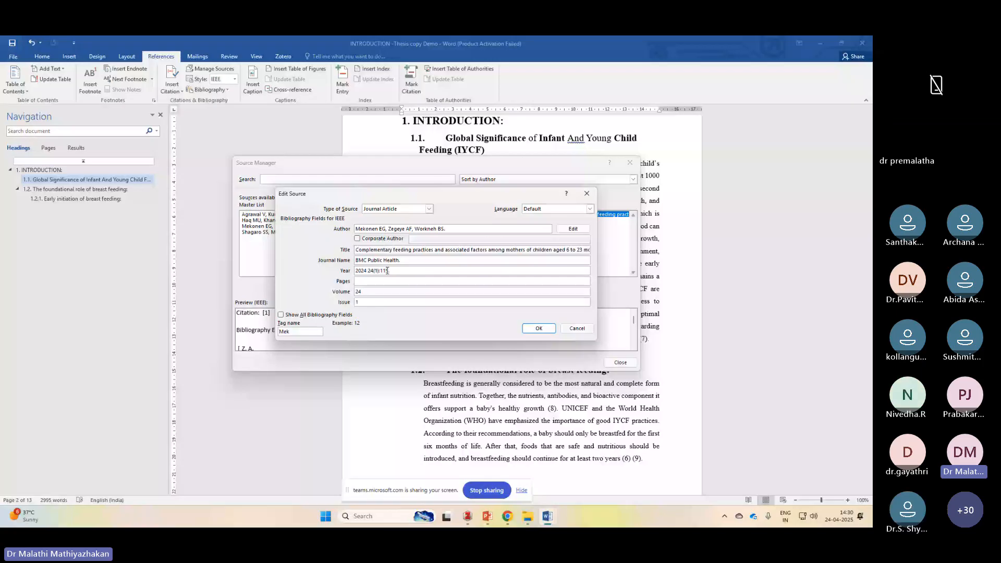
Move 115 from the source's year into its pages, leave only 2024 as the year, and save the source.
double_click(387, 271)
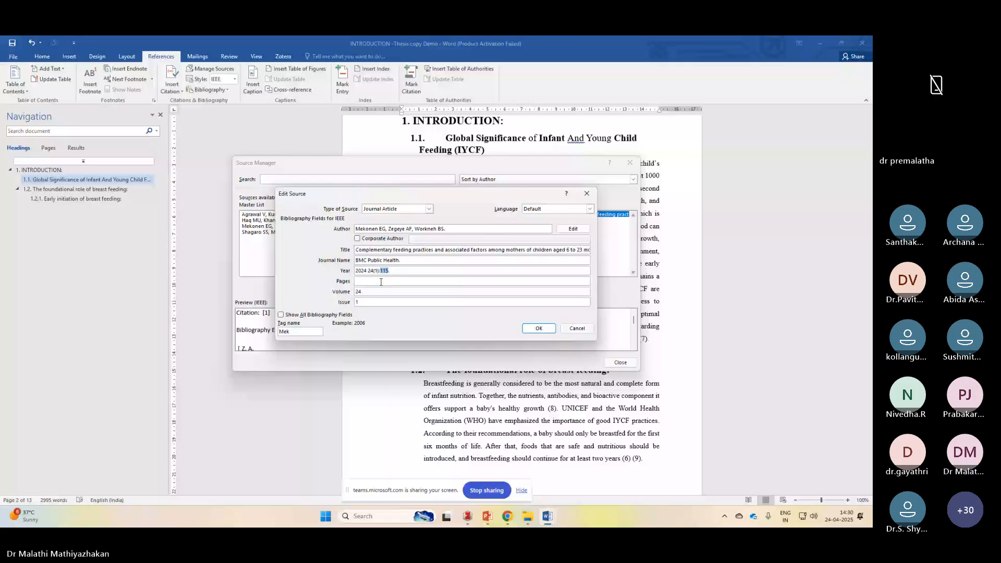
key(ctrl+x)
click(381, 282)
key(ctrl+v)
double_click(376, 272)
drag(376, 271, 386, 271)
key(BackSpace)
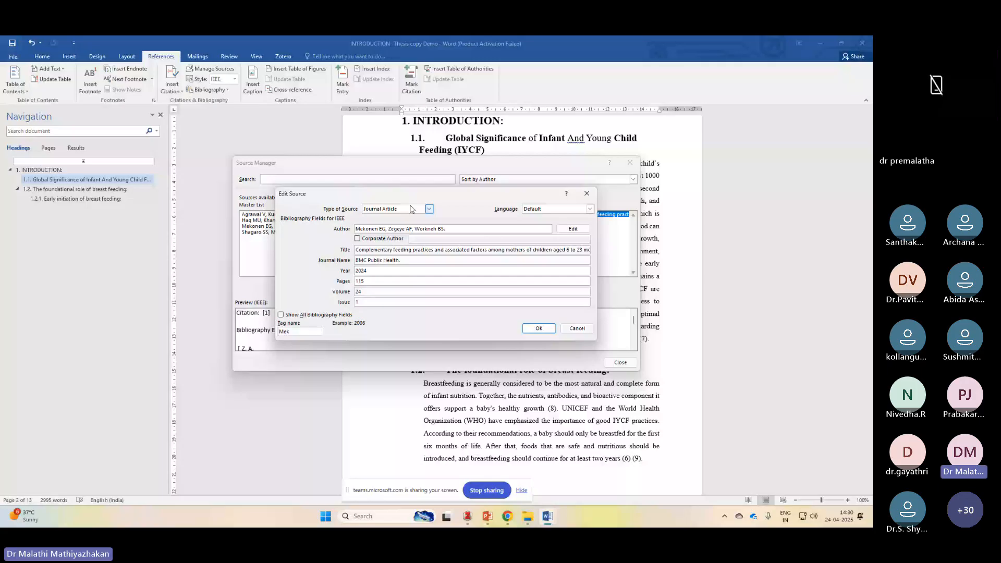
click(531, 330)
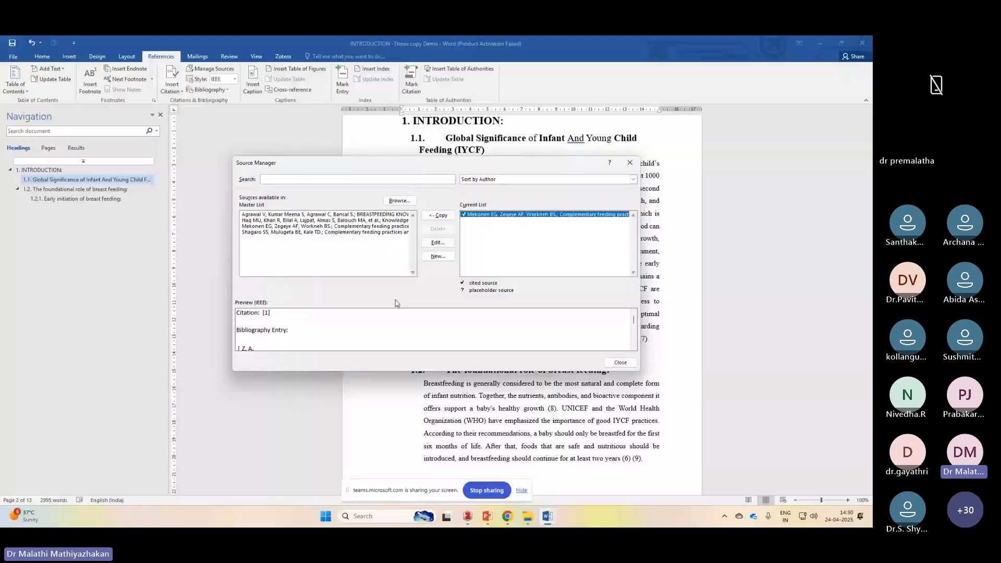
click(630, 163)
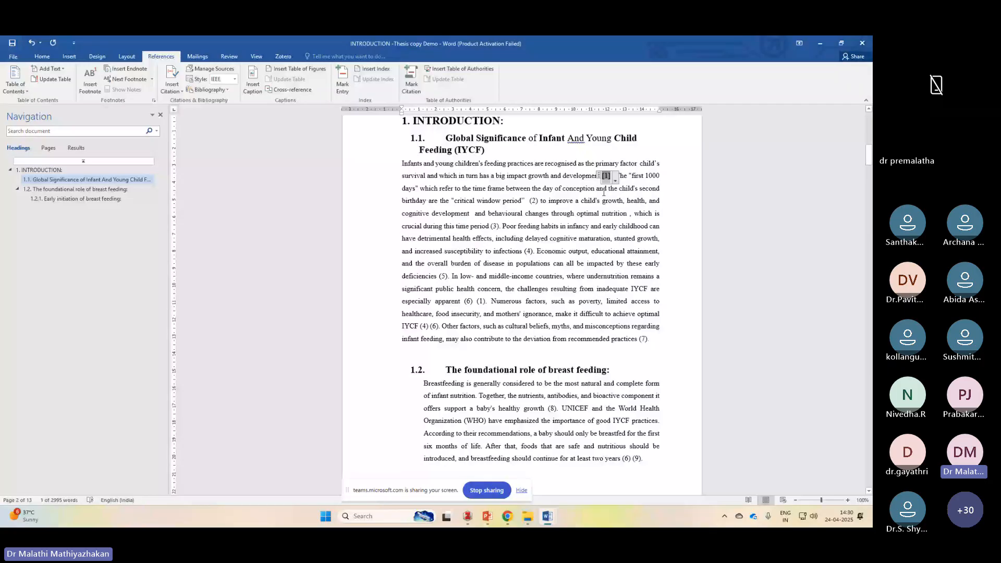
Try the Harvard - Anglia citation style on the thesis and switch back to IEEE.
click(604, 196)
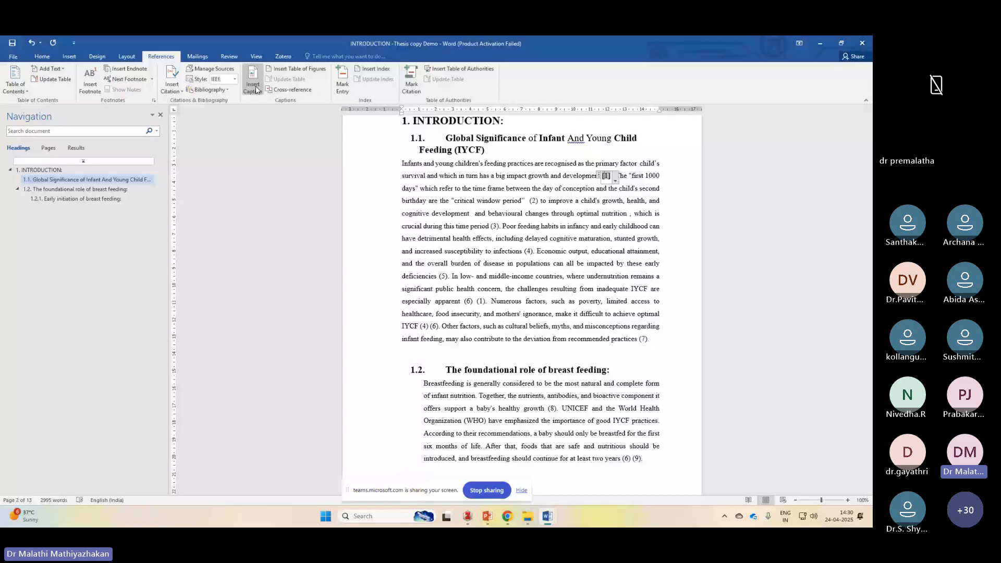
click(236, 80)
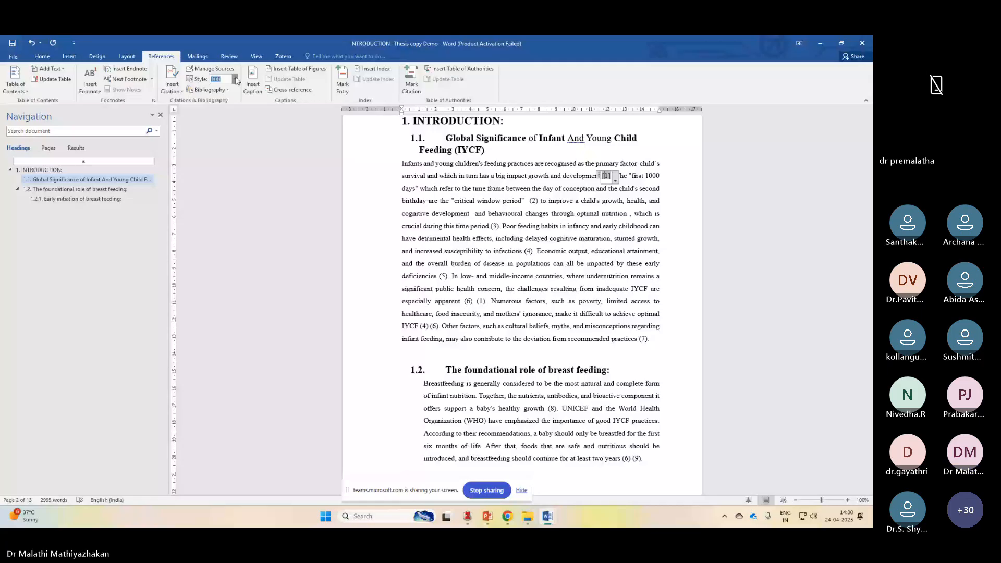
click(251, 190)
click(632, 200)
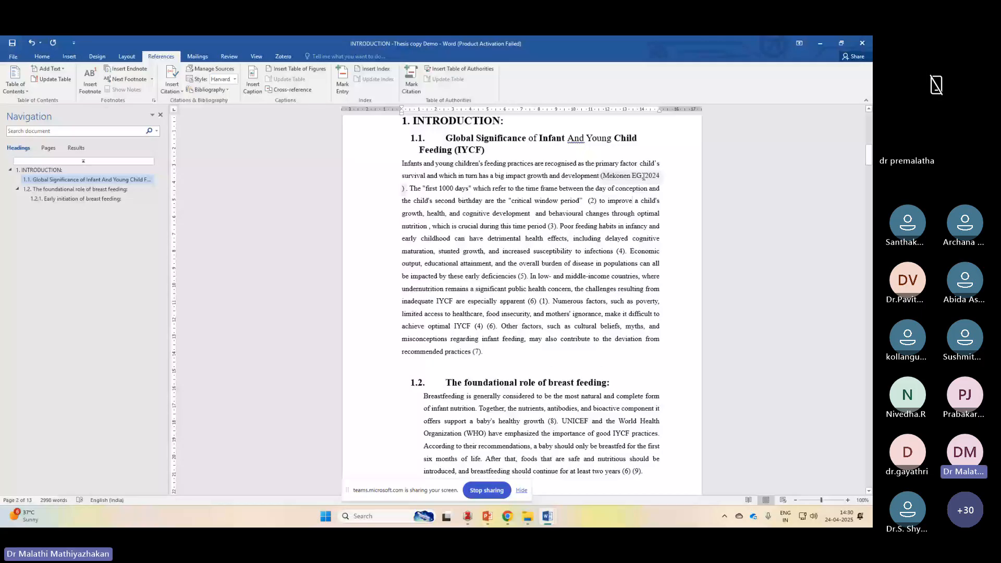
click(235, 80)
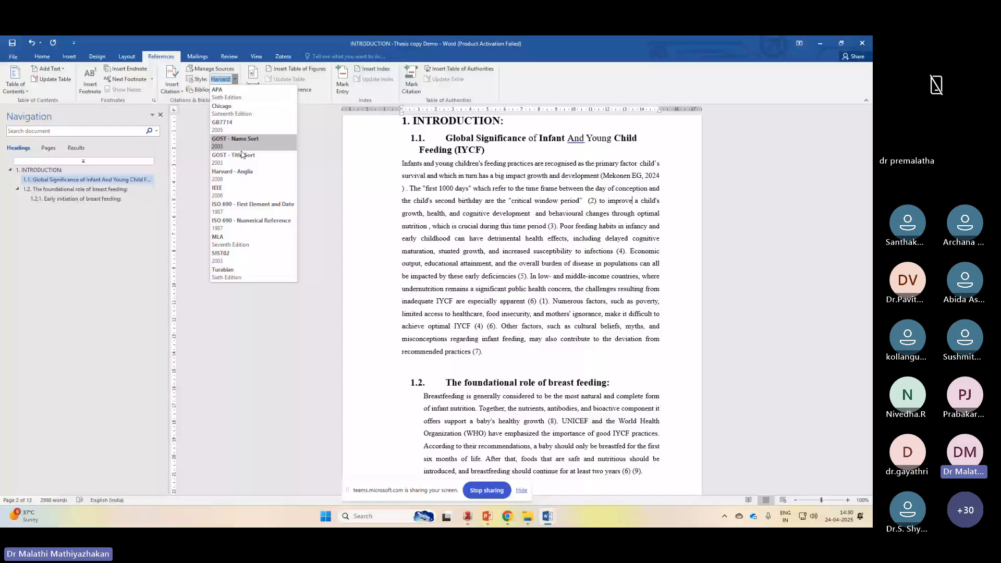
click(225, 190)
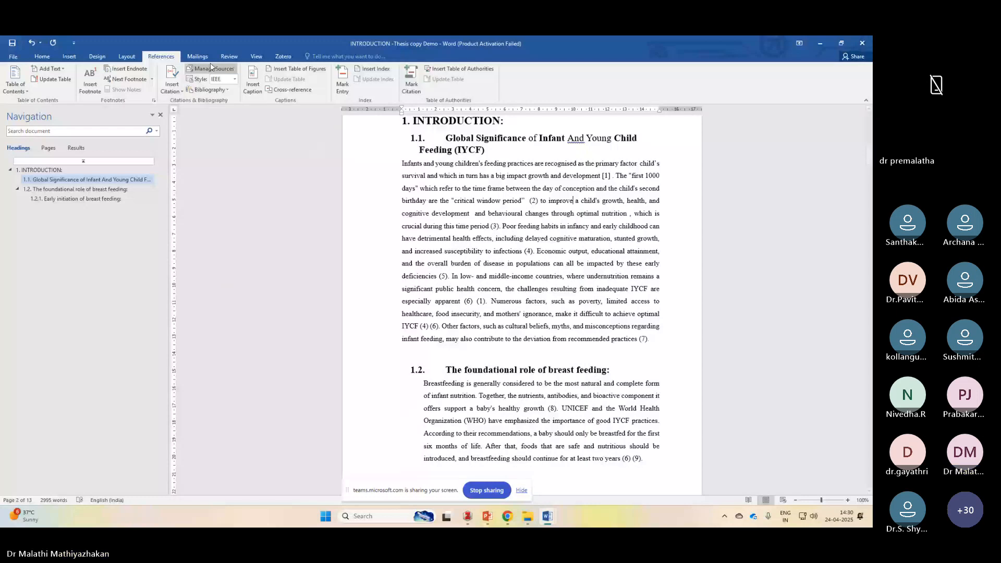
Try the ISO 690 - Numerical Reference and APA citation styles, and return to IEEE.
click(235, 79)
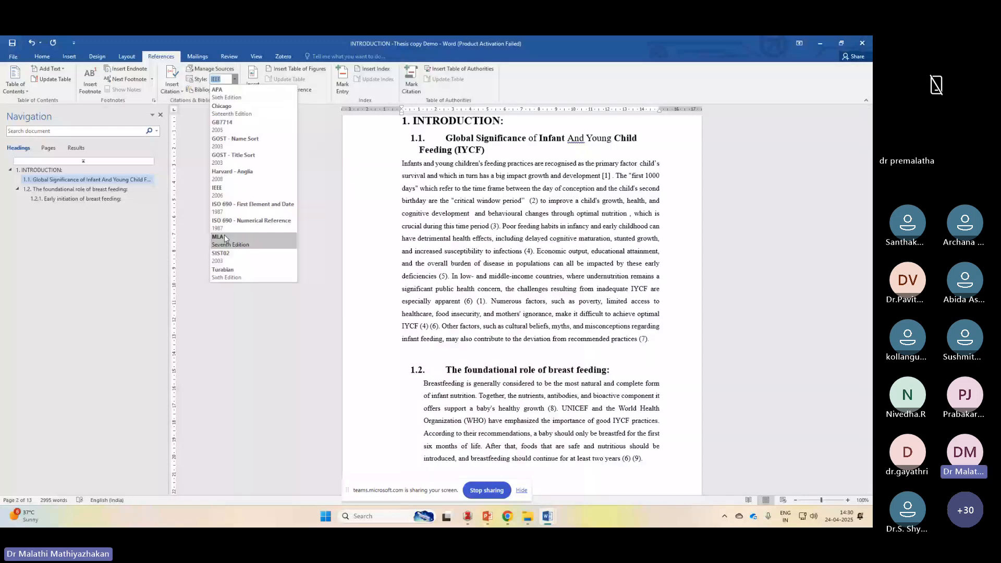
key(Escape)
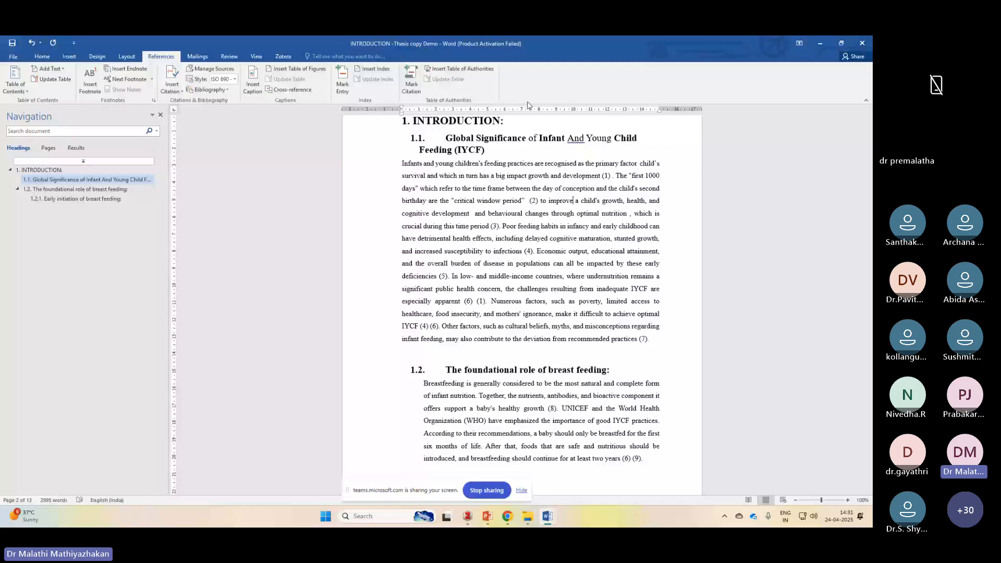
click(235, 79)
click(226, 93)
click(234, 80)
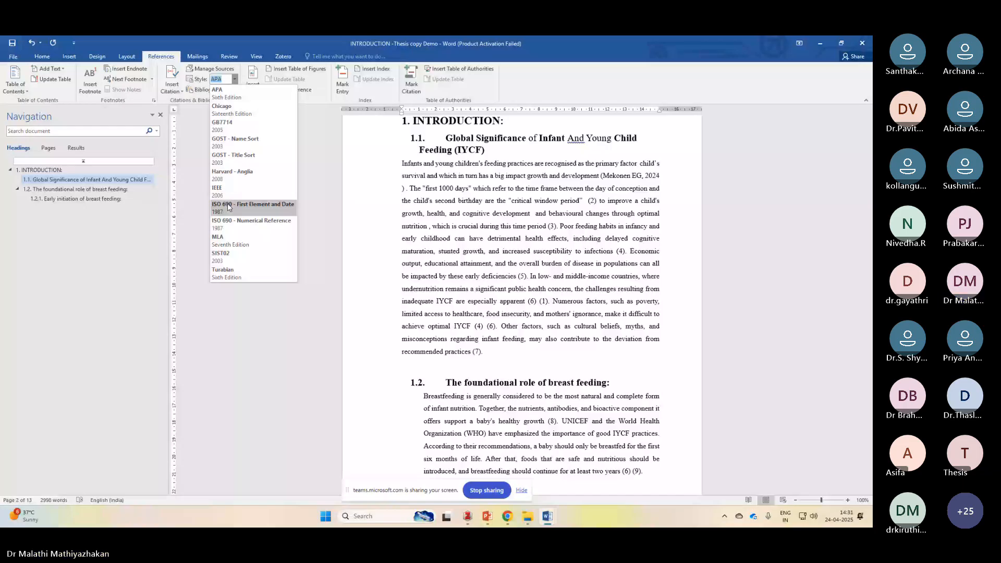
click(217, 190)
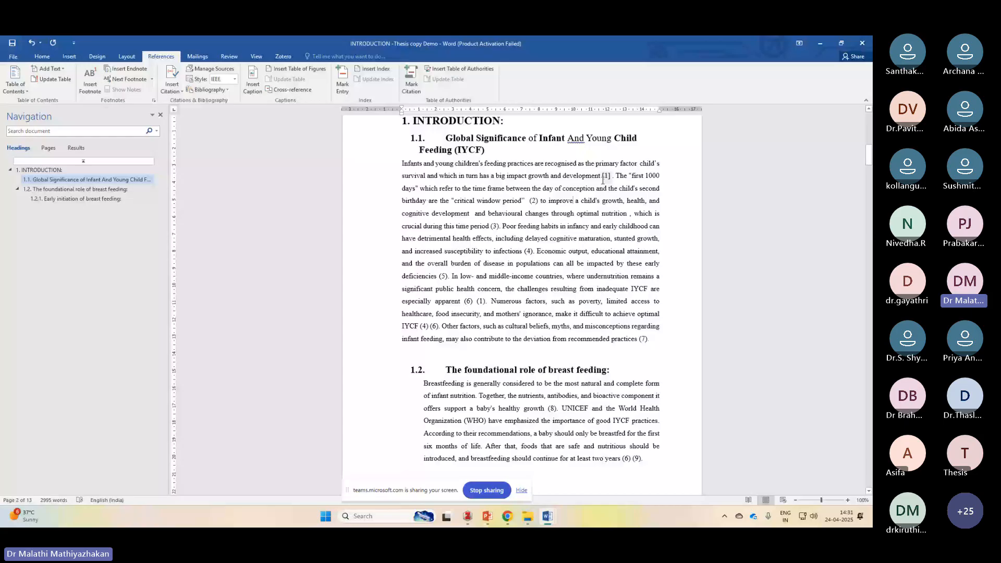
Delete the typed citation (2) after "critical window period" in section 1.1.
click(616, 176)
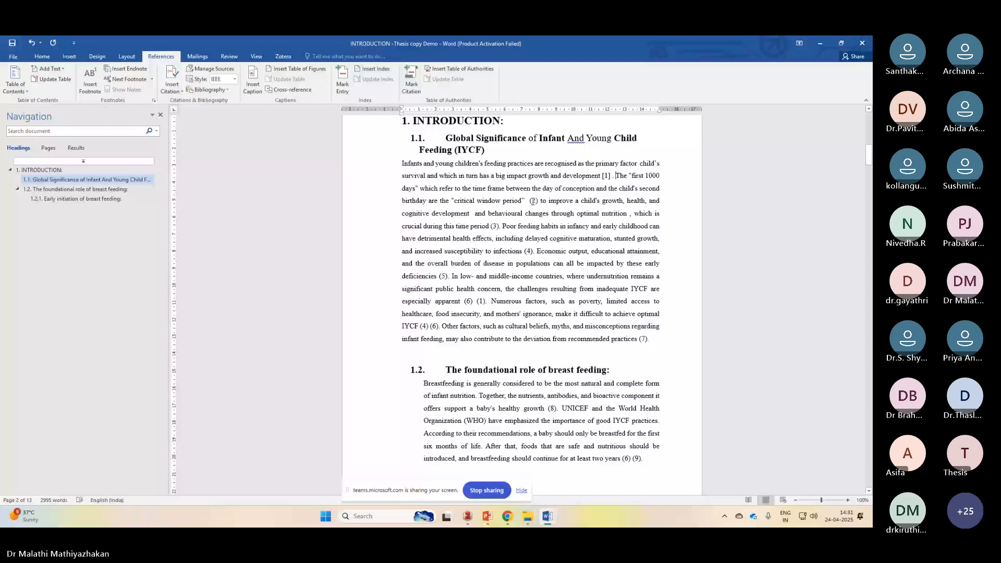
double_click(533, 201)
key(BackSpace)
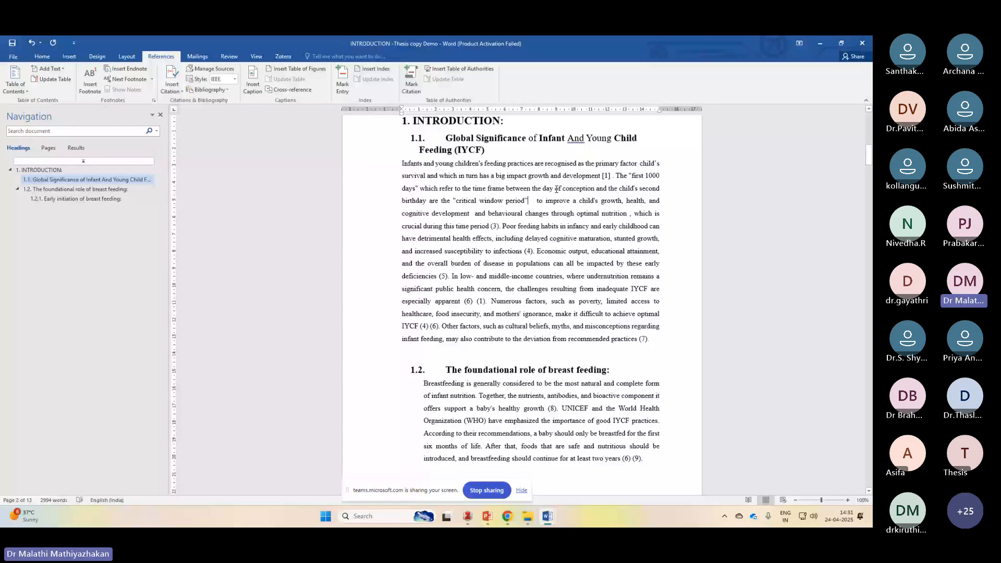
Copy the second citation in the References document and return to the demo thesis.
key(alt+Tab)
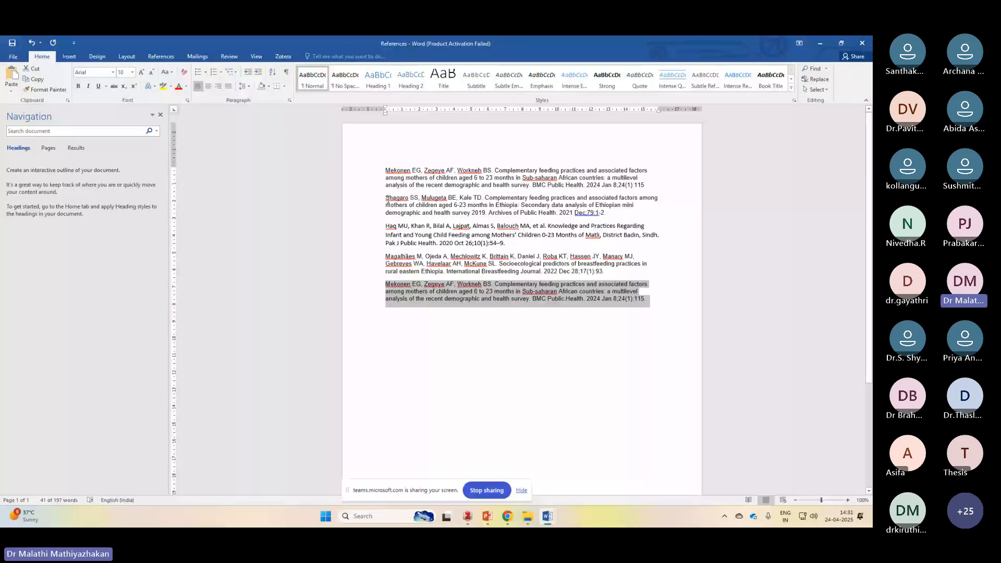
drag(387, 199, 607, 213)
click(547, 516)
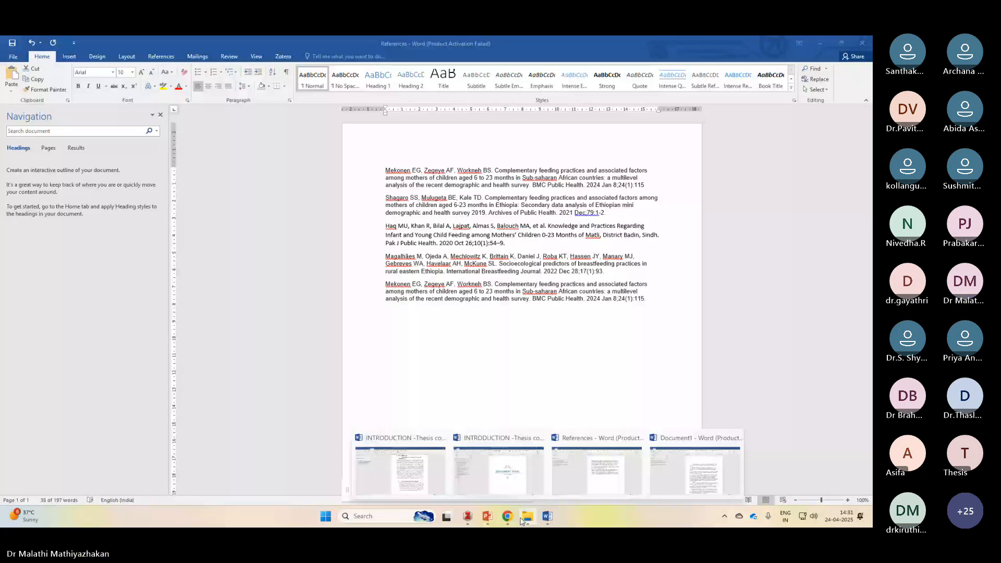
click(401, 469)
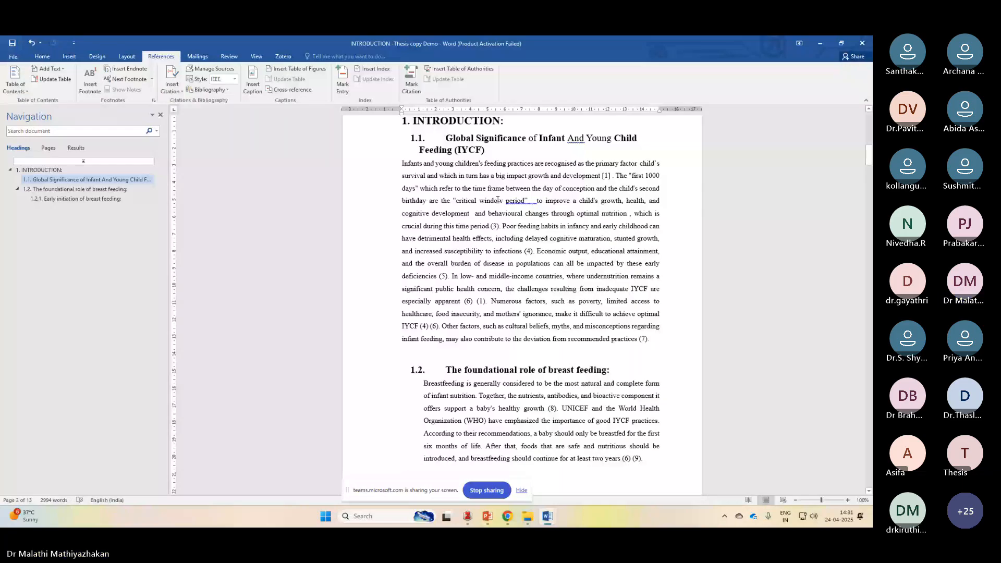
Start a Journal Article source after "critical window period" from the copied citation, with year 2021 and journal name "Archives of Public Health.".
click(172, 86)
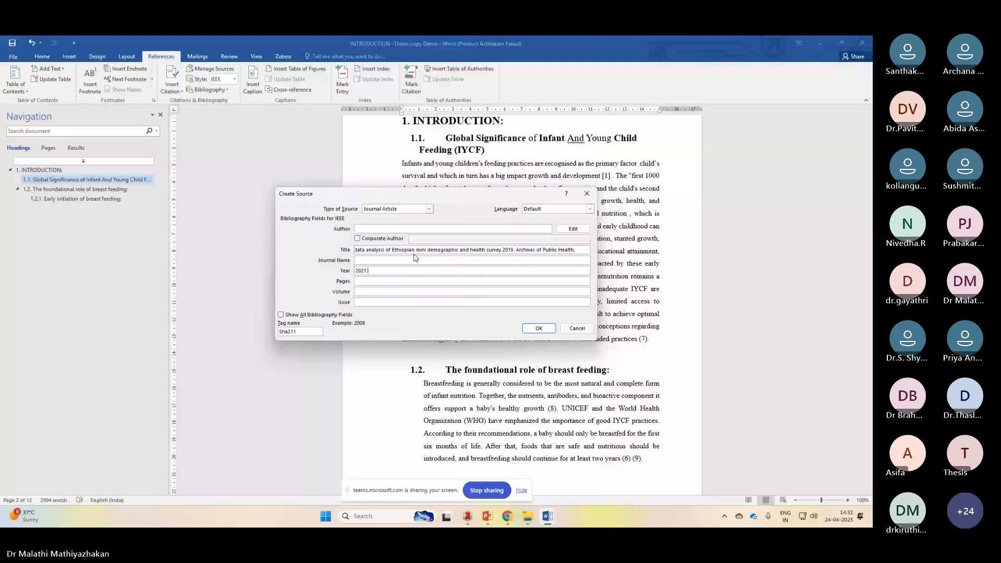
drag(577, 250, 516, 250)
key(ctrl+x)
click(407, 260)
key(ctrl+v)
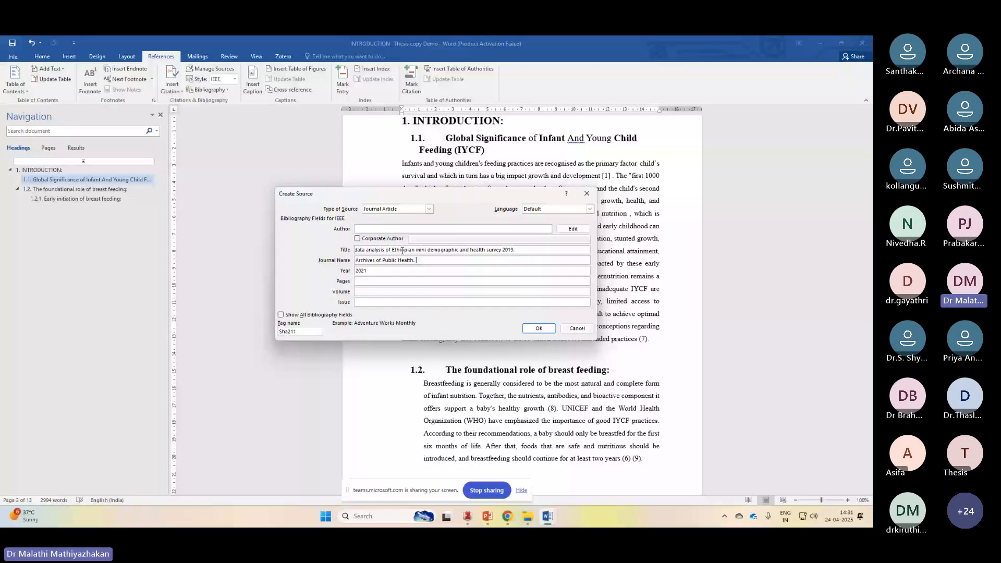
Move the authors' names from the source's title into its author field and save the source as a citation.
drag(437, 250, 355, 250)
key(ctrl+x)
click(407, 229)
key(ctrl+v)
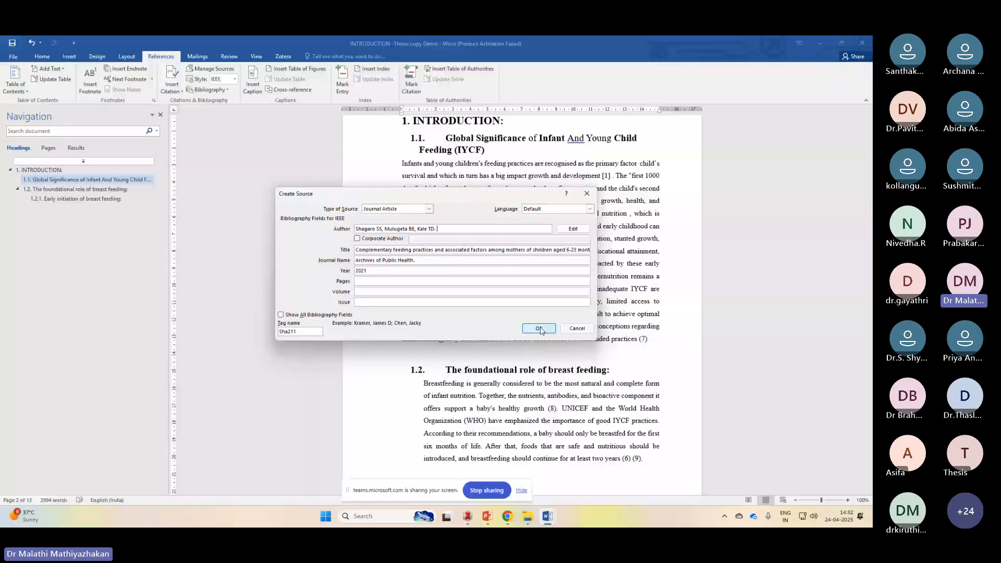
click(539, 329)
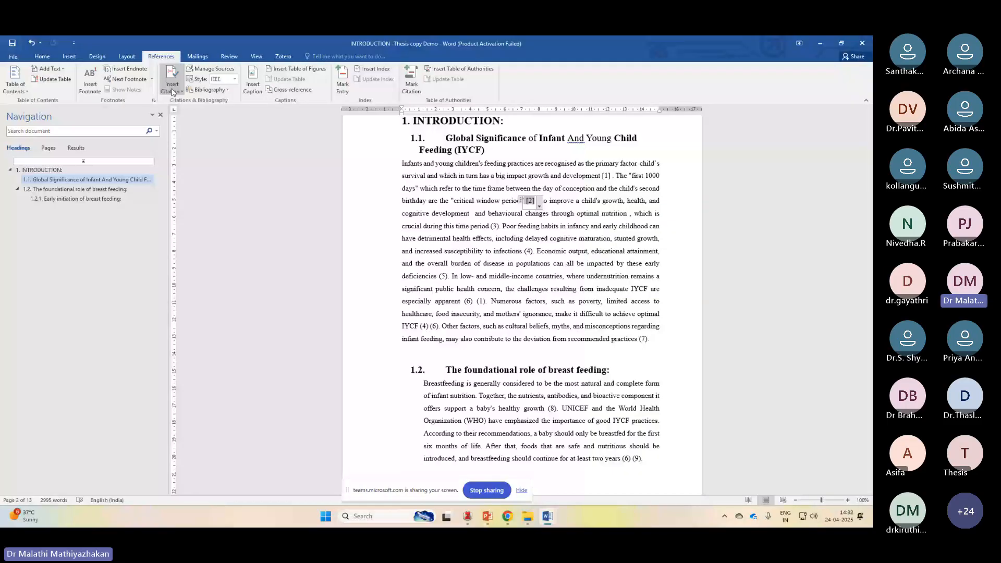
Copy the third citation from the References document and paste it as the title of another new Journal Article source in the thesis.
key(alt+Tab)
drag(386, 226, 507, 243)
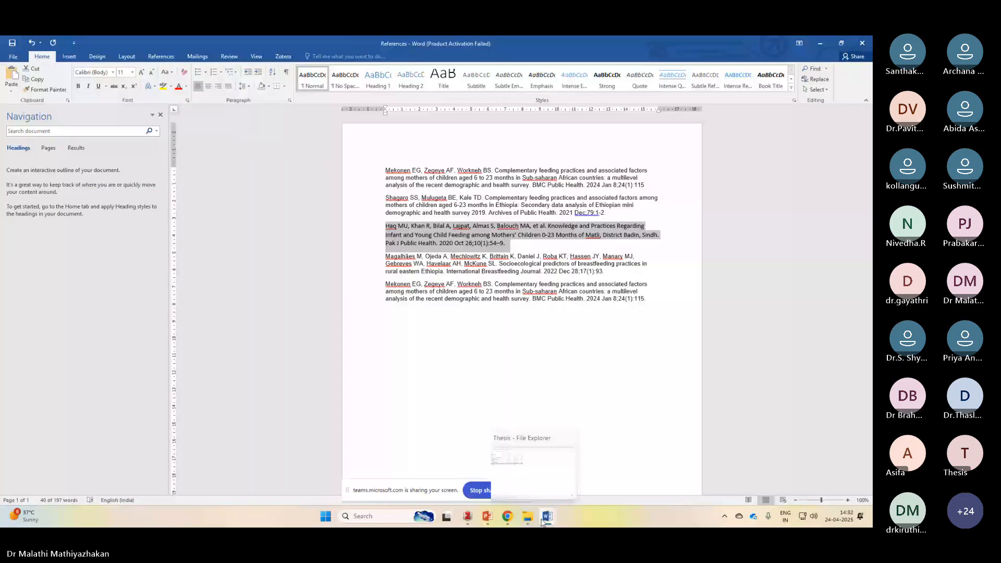
key(alt+Tab)
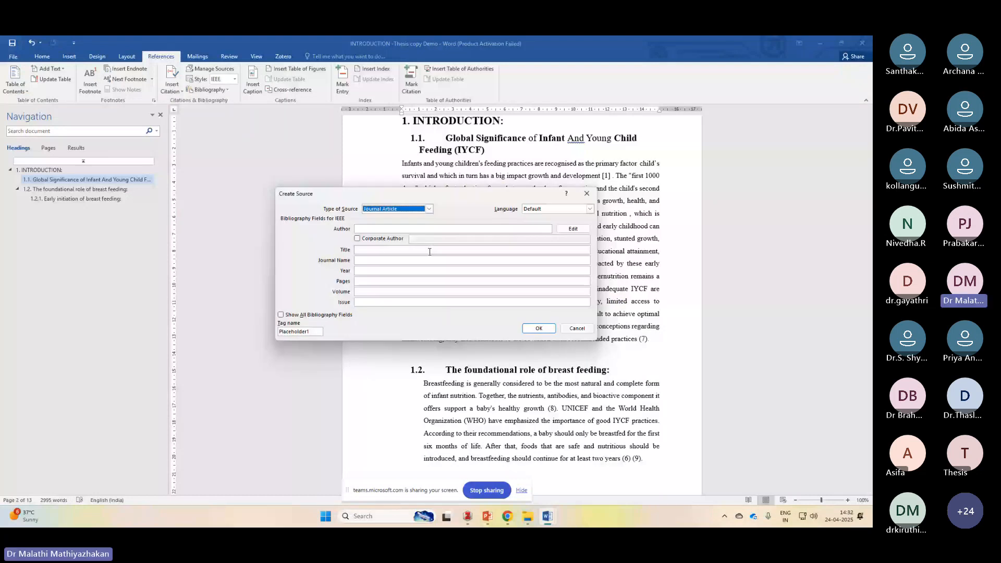
click(430, 250)
key(ctrl+v)
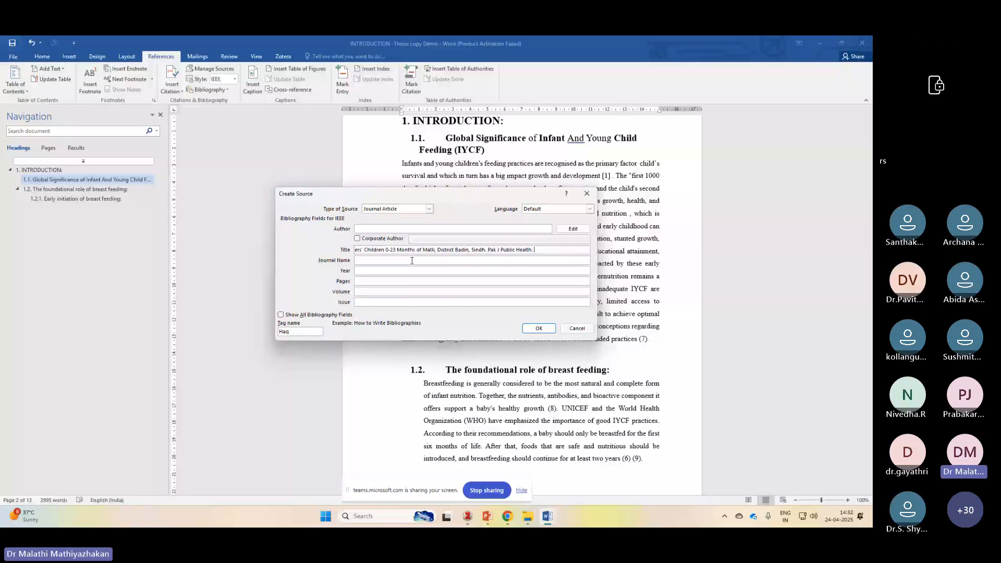
Fill in the source's journal name Pak J Public Health, year 2020, pages 54–9, volume 10 and issue 1, and insert its citation.
click(402, 271)
key(ctrl+v)
click(374, 292)
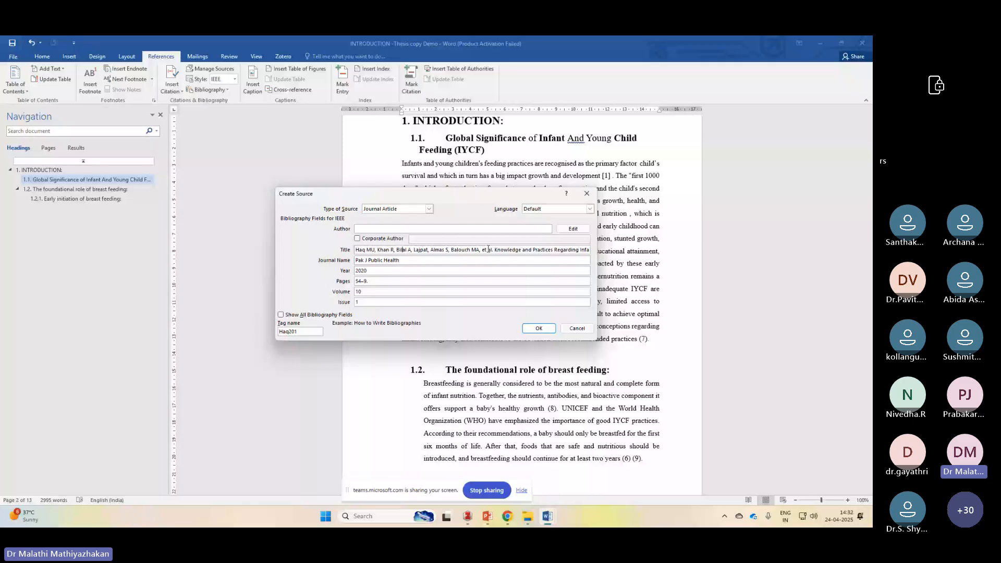
key(Return)
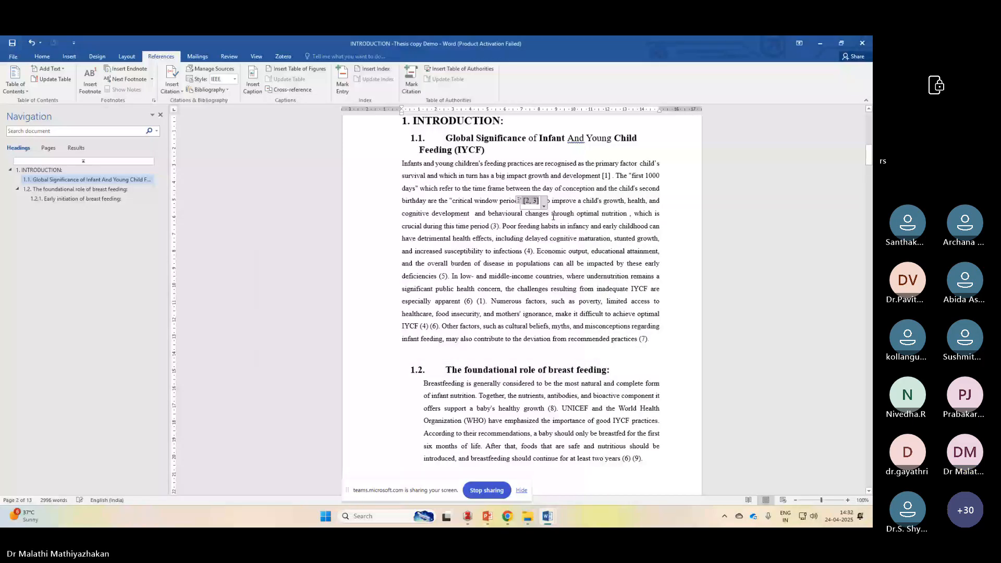
Add a full stop after the combined citation following "critical window period".
click(536, 227)
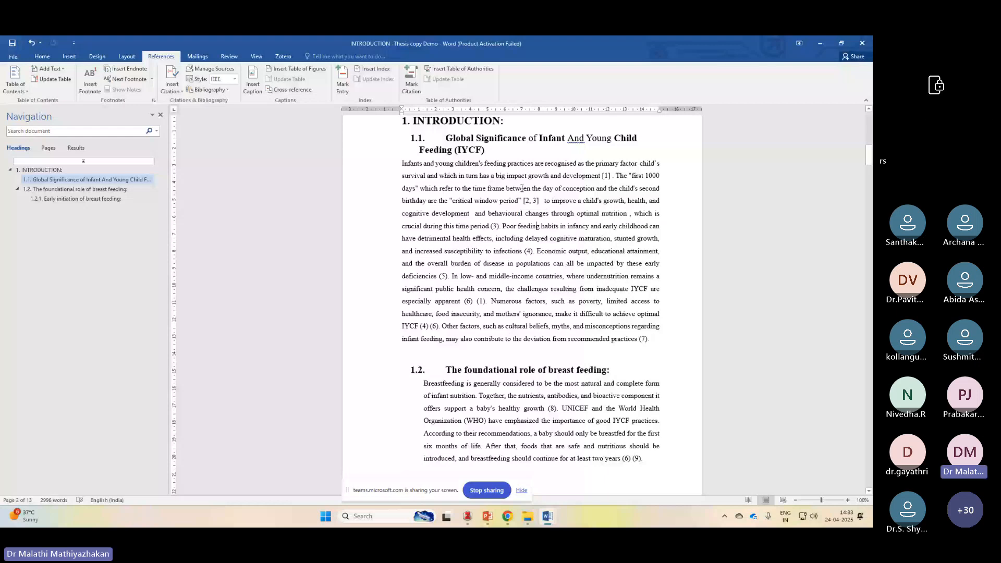
click(540, 201)
text(.)
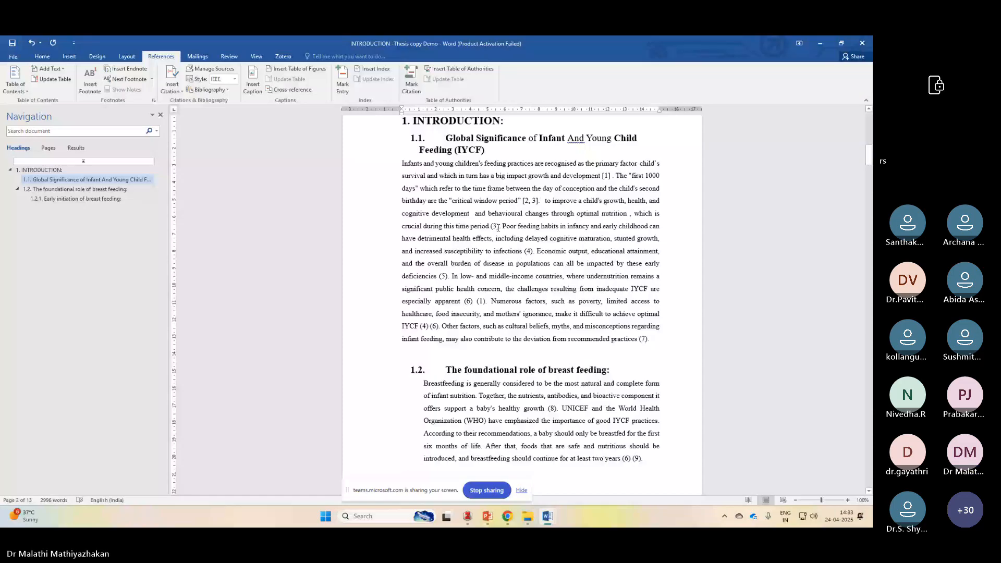
Replace the typed citation (3) after "crucial during this time period" with a citation placeholder named MM2.
click(498, 227)
key(BackSpace)
key(BackSpace)
key(BackSpace)
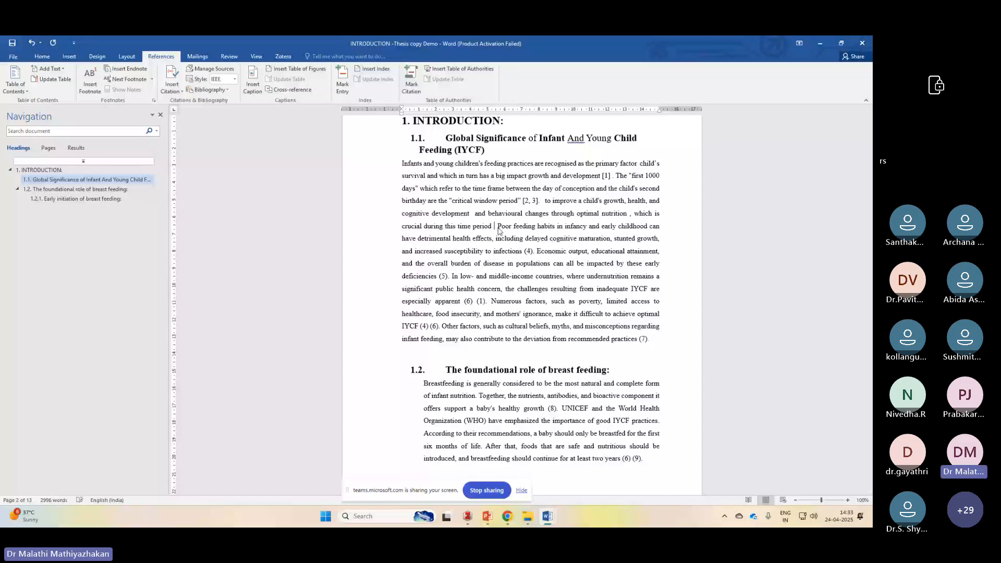
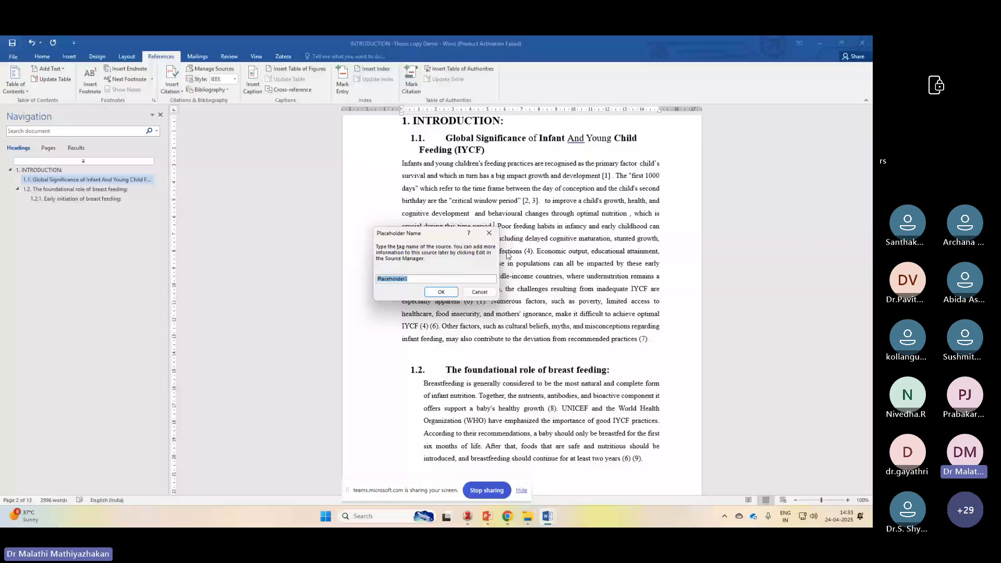
text(MM)
text(protocol2021)
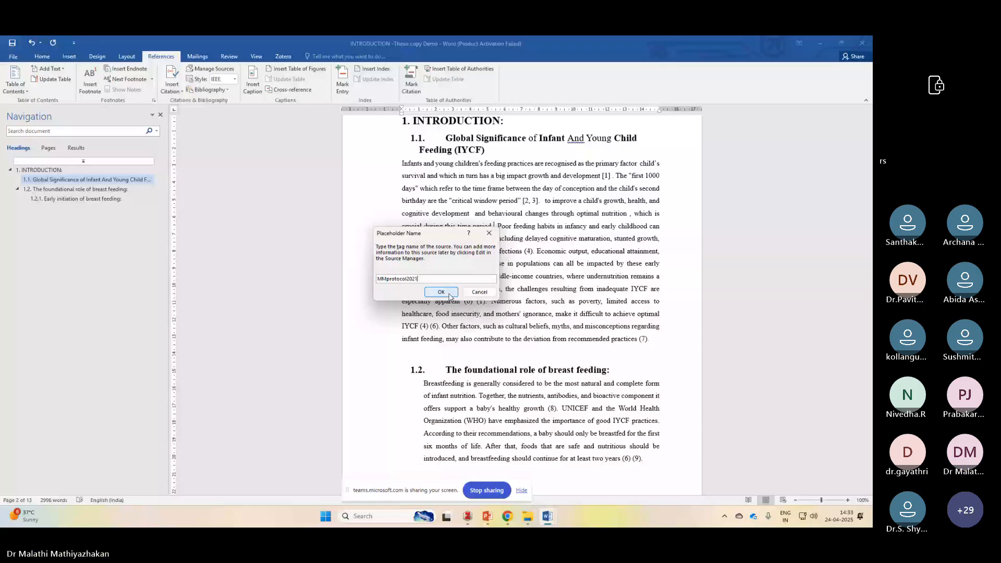
drag(418, 279, 387, 280)
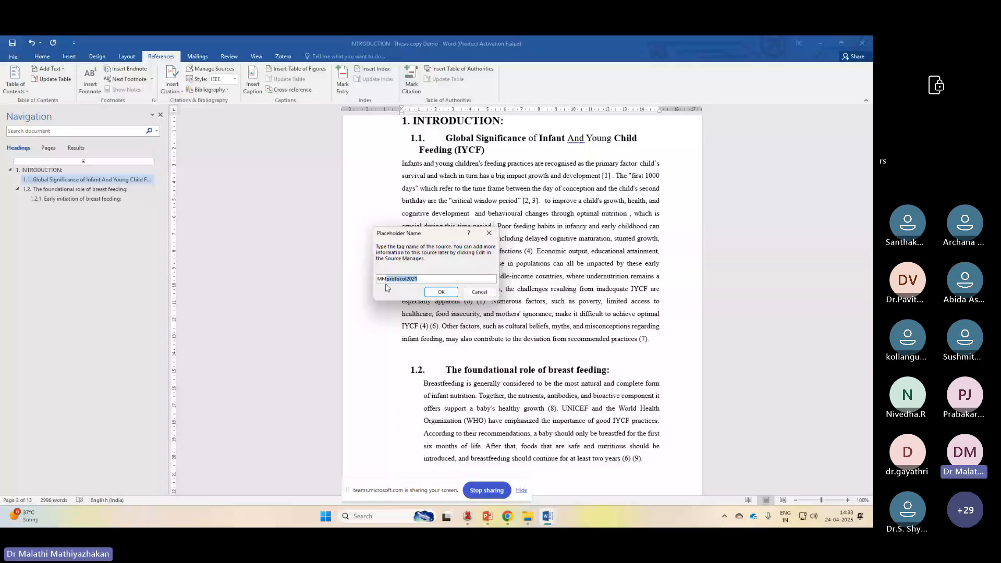
text(2)
click(441, 292)
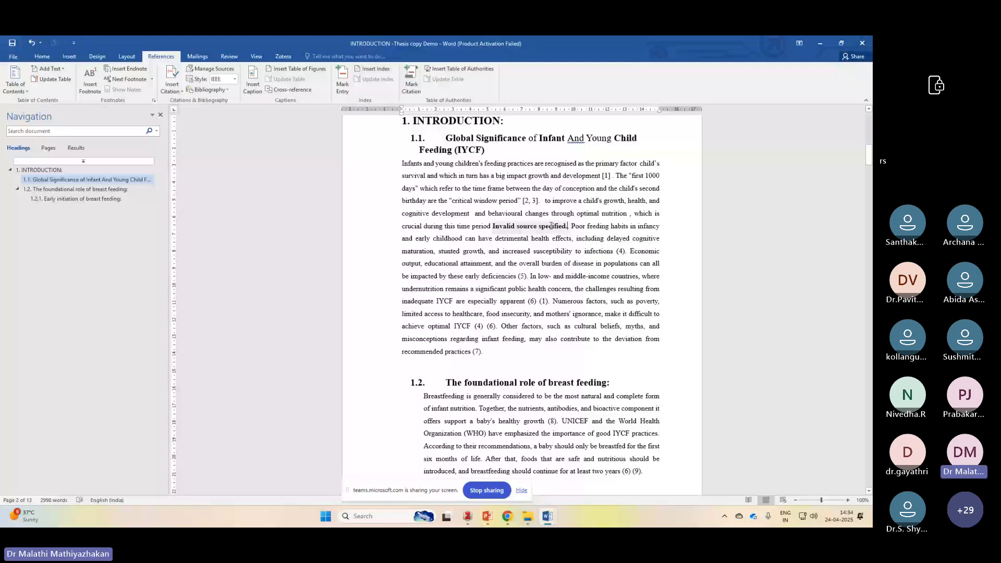
Edit the MM2 placeholder's source with author "hgh" and title "jhjk", and save it.
right_click(551, 226)
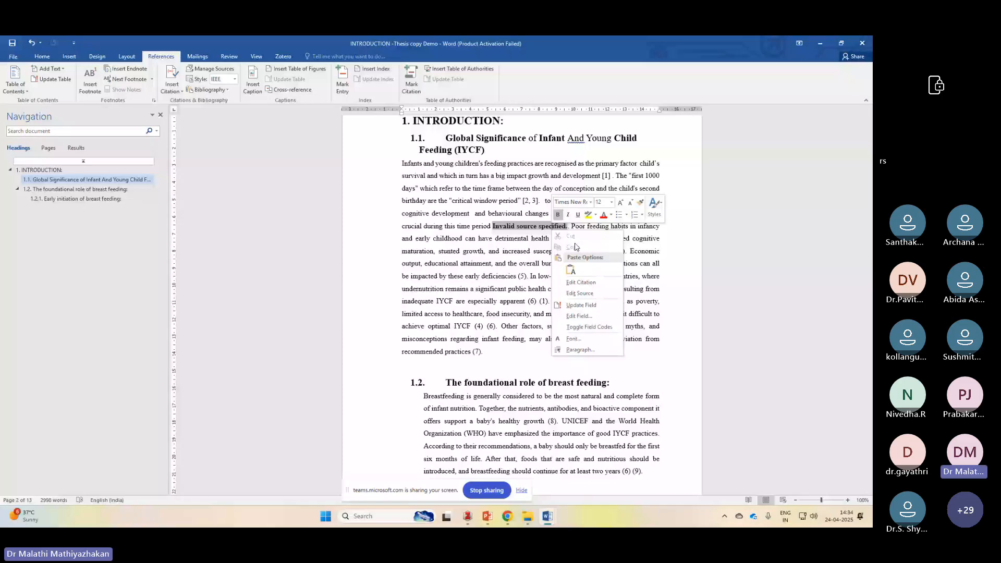
click(580, 293)
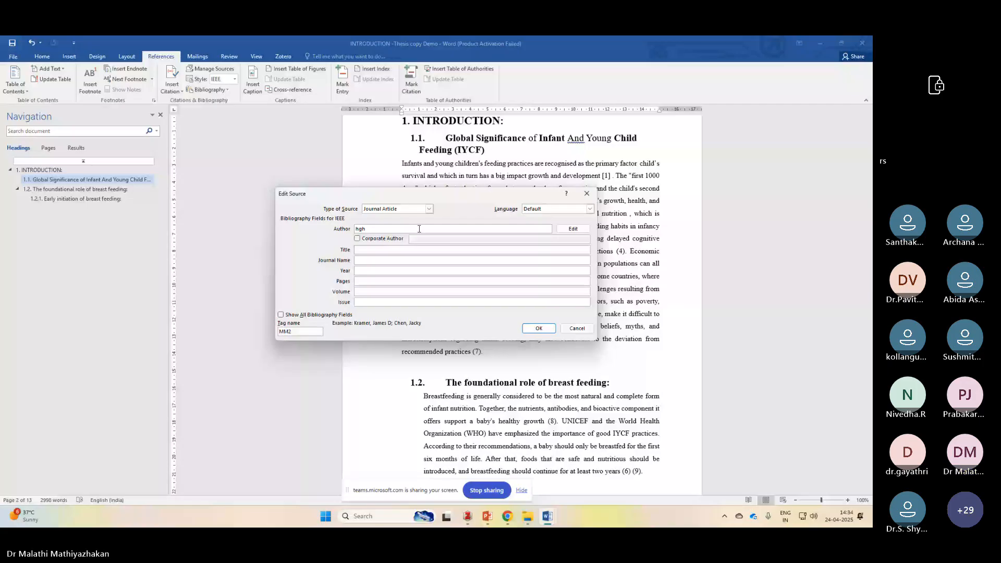
click(380, 251)
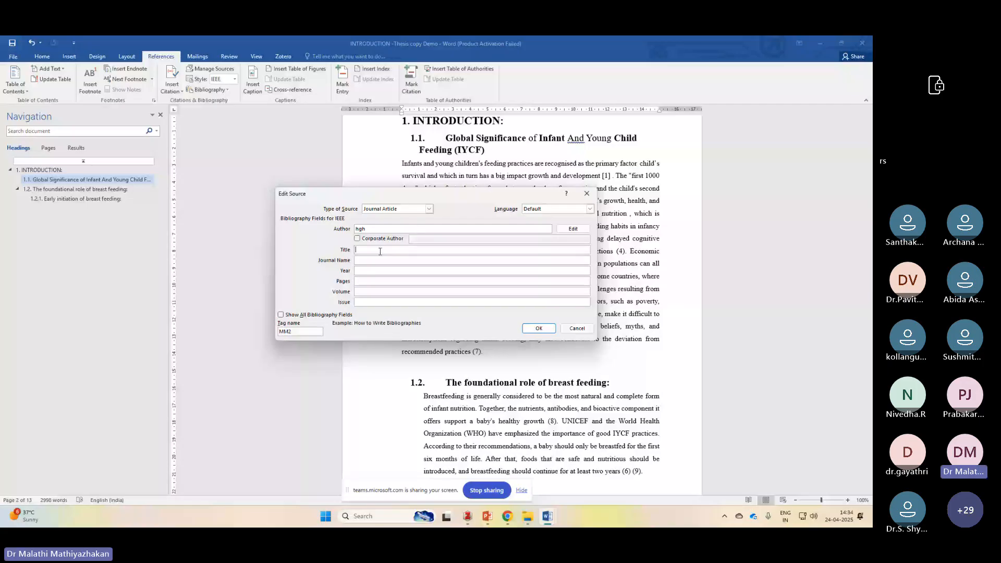
text(jhjk)
key(Return)
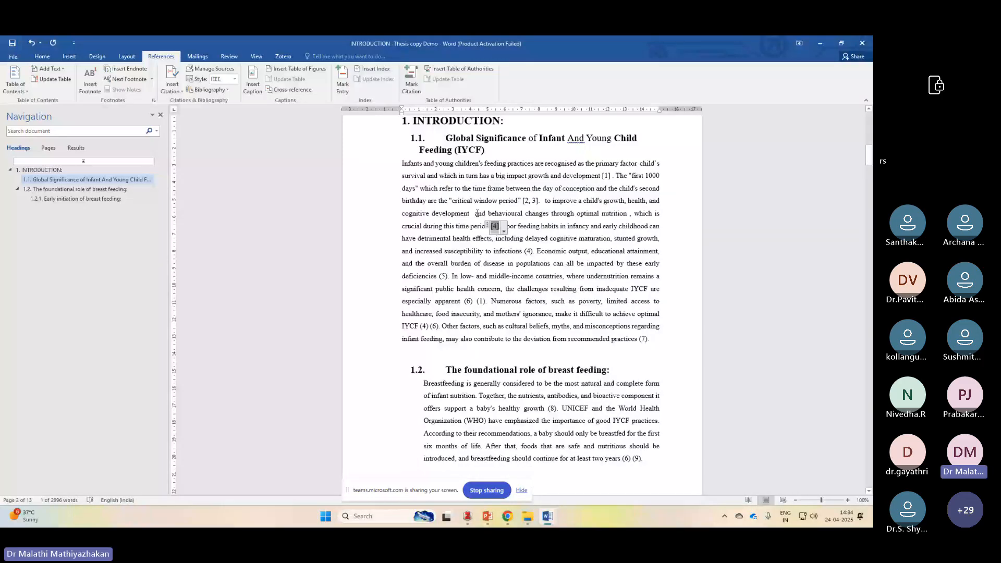
click(503, 289)
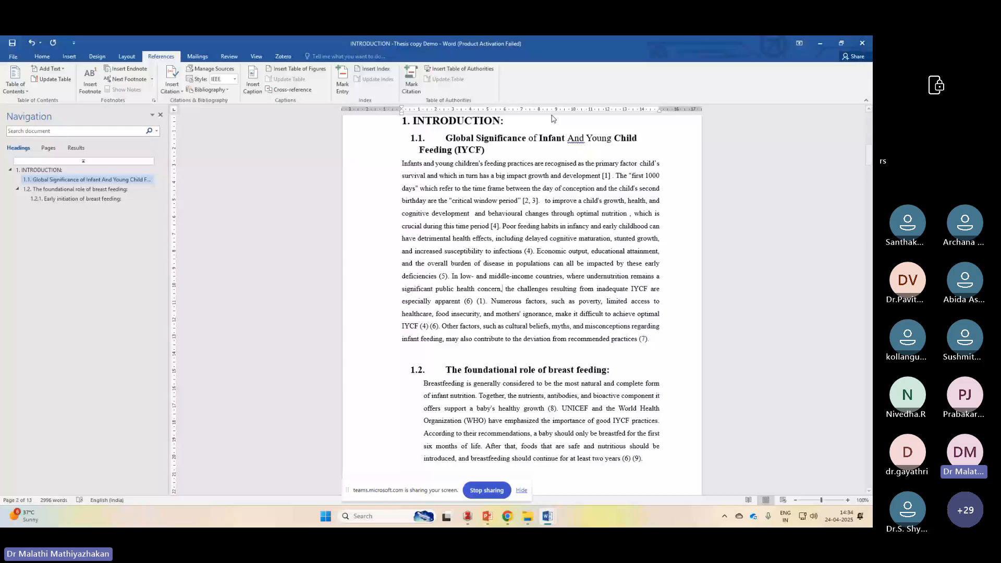
Edit the source of citation [1] so its page range is 115-120, and save it.
double_click(607, 180)
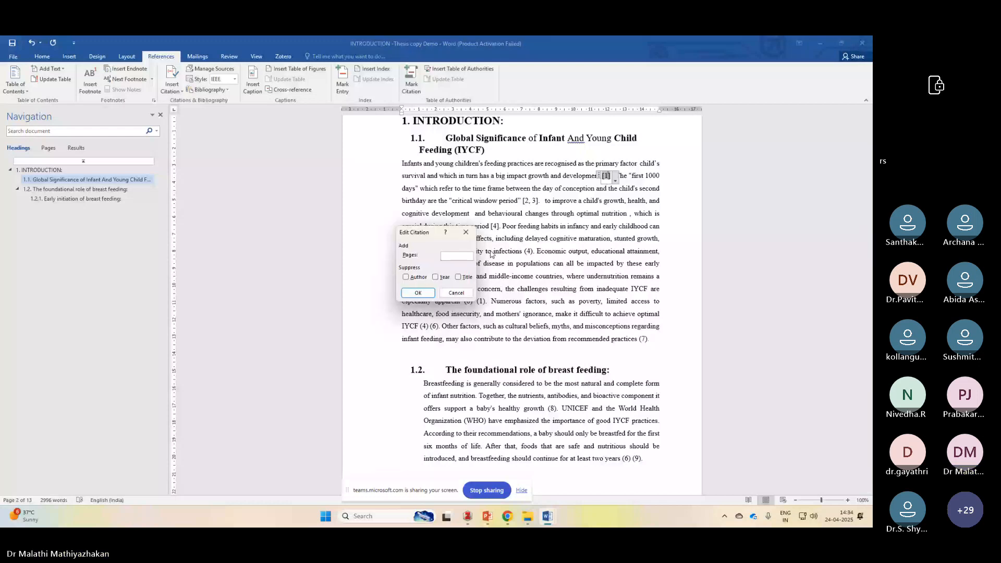
key(Escape)
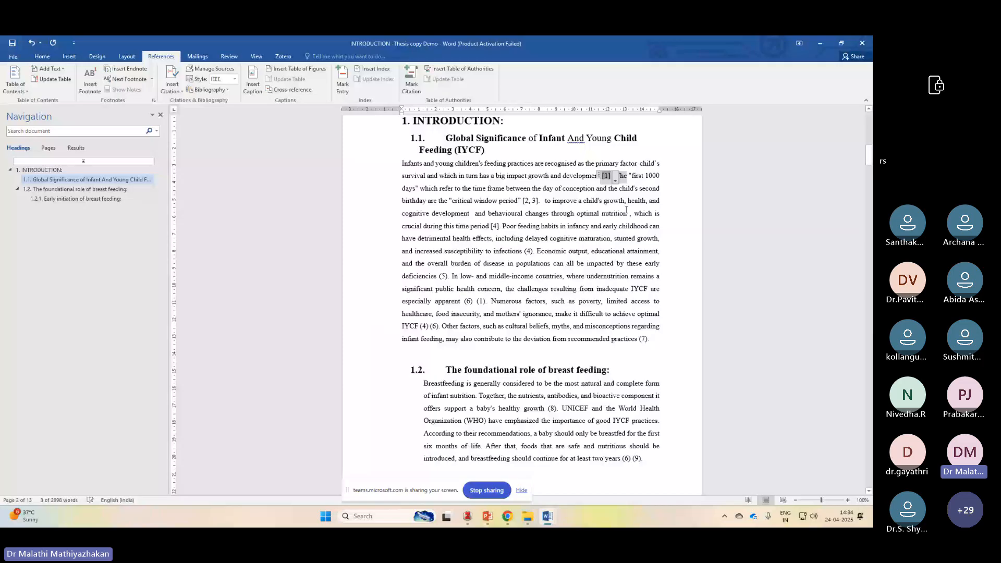
click(616, 180)
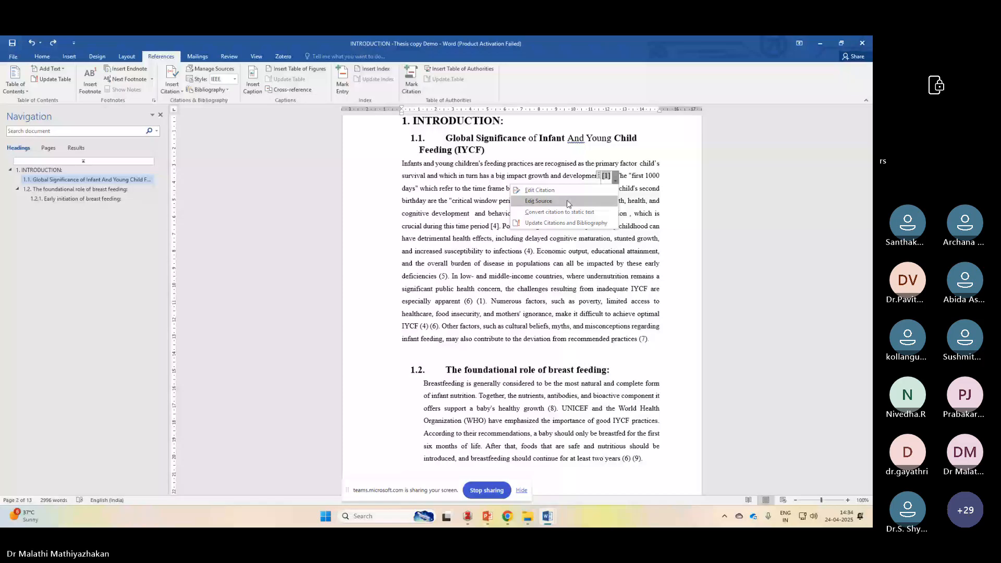
click(569, 205)
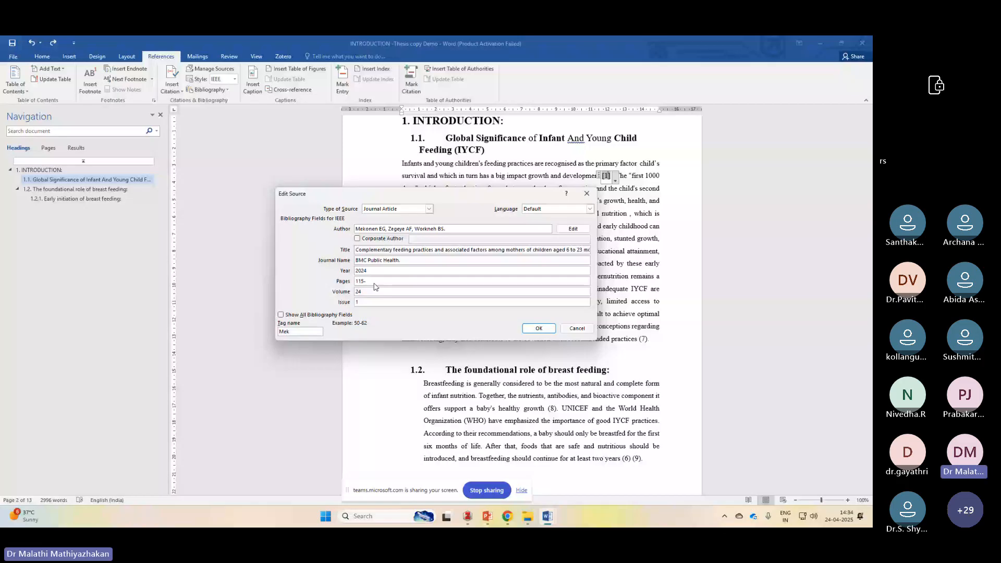
text(11)
key(Return)
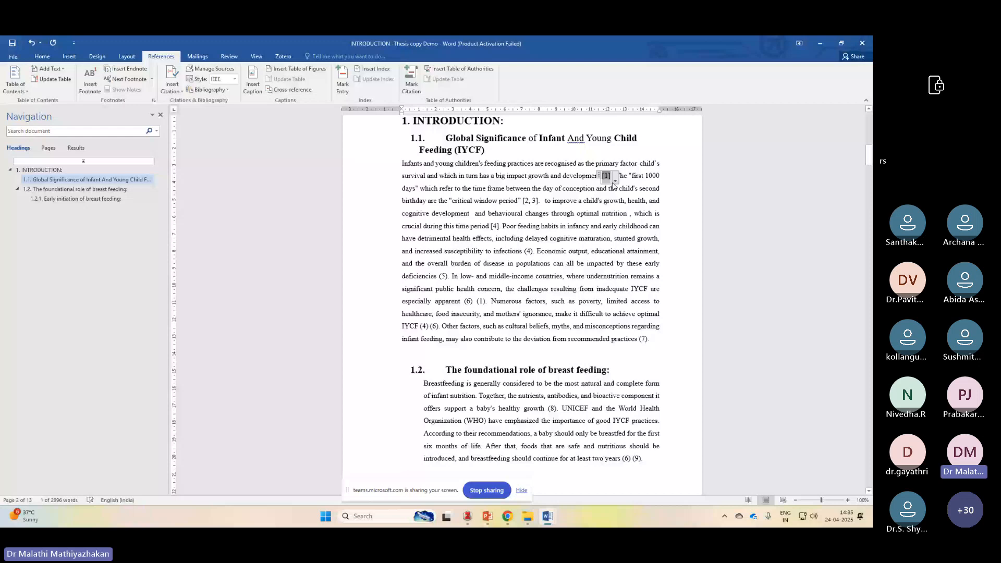
click(608, 180)
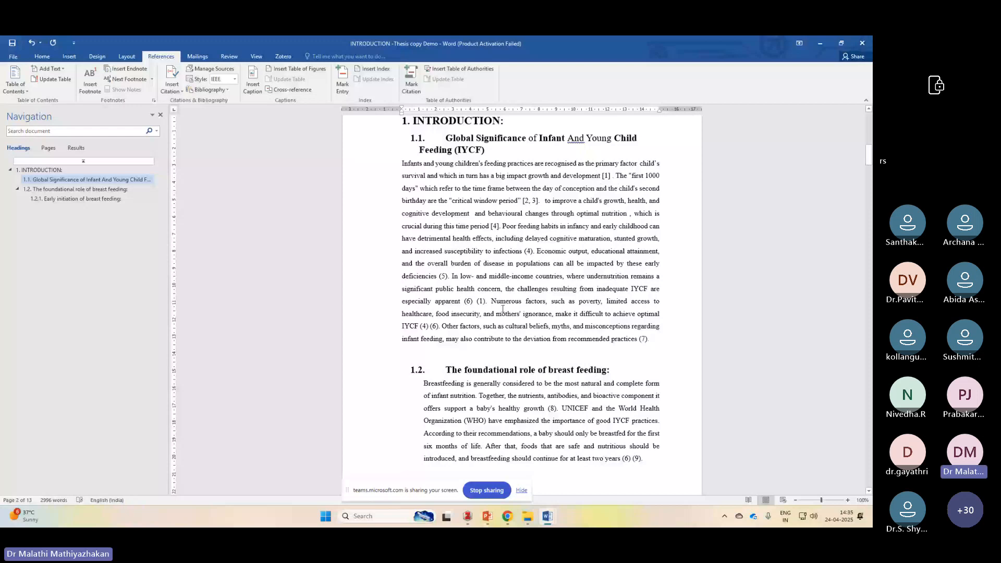
Delete the whole manually typed reference list at the end of the thesis.
scroll(503, 308, down, 2)
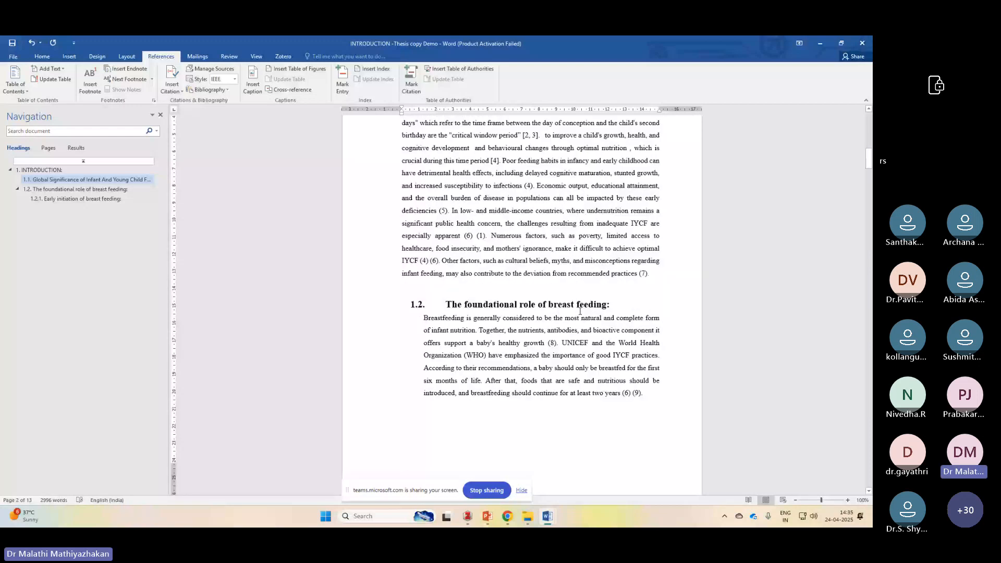
scroll(575, 364, down, 20)
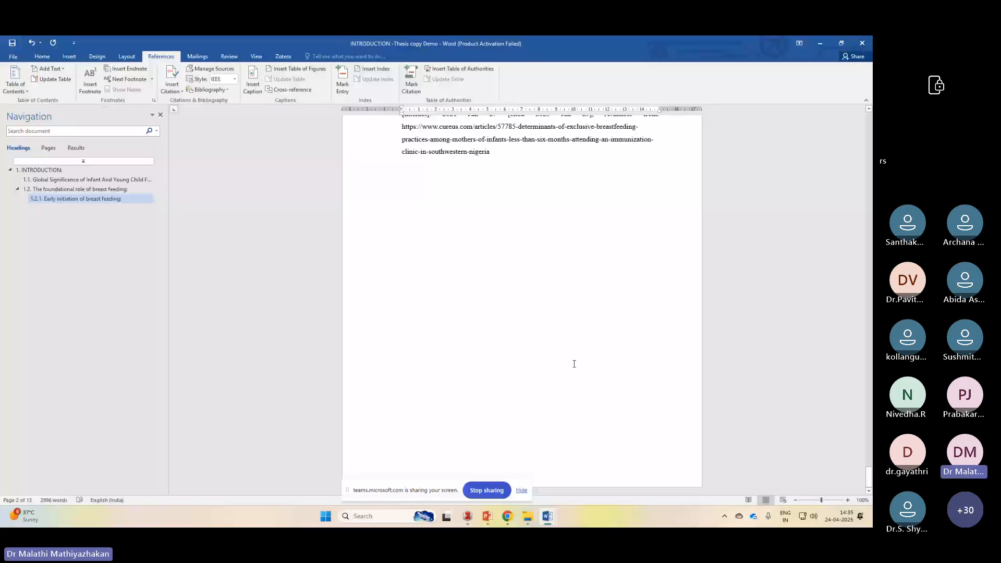
key(ctrl+a)
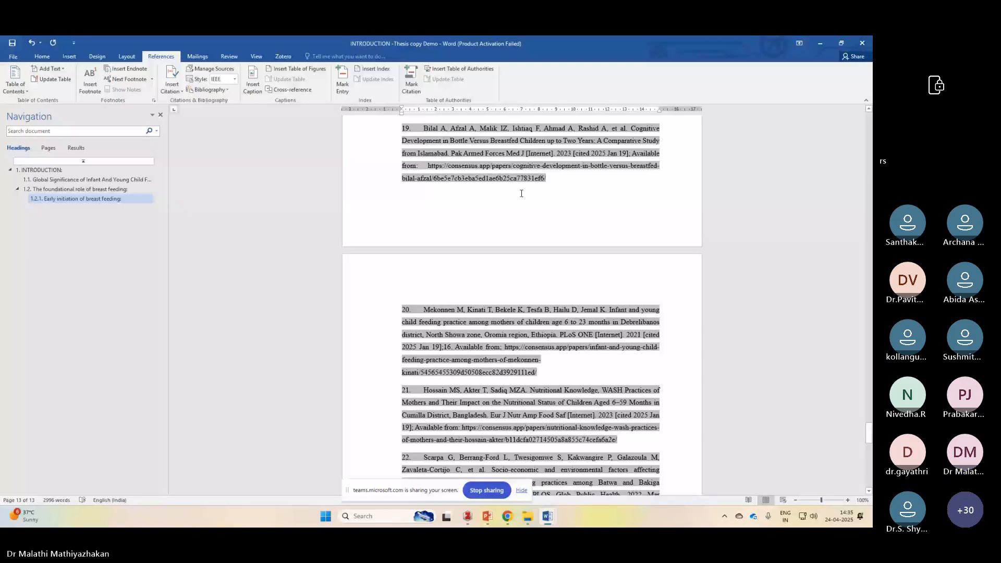
scroll(522, 194, up, 20)
drag(402, 194, 491, 526)
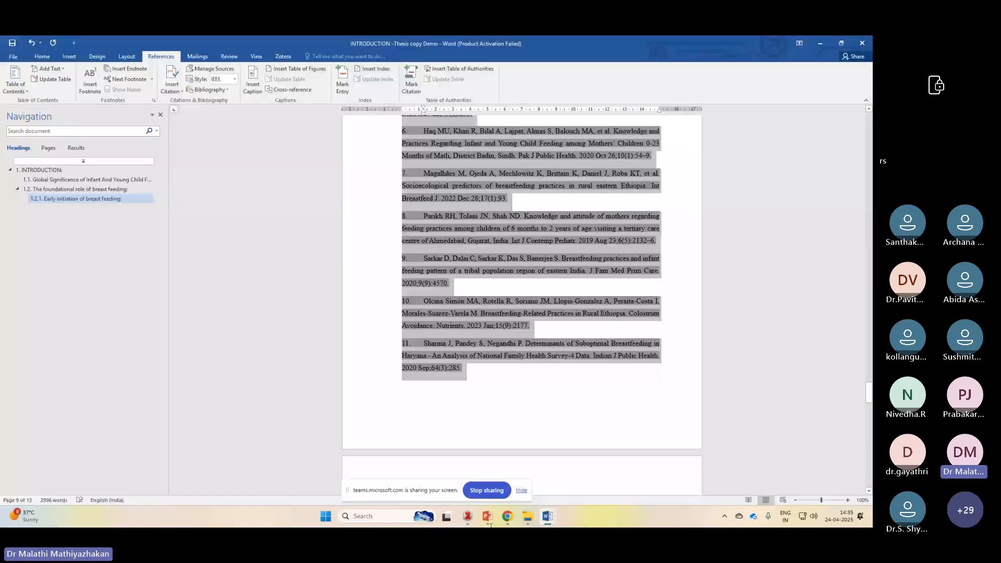
key(Delete)
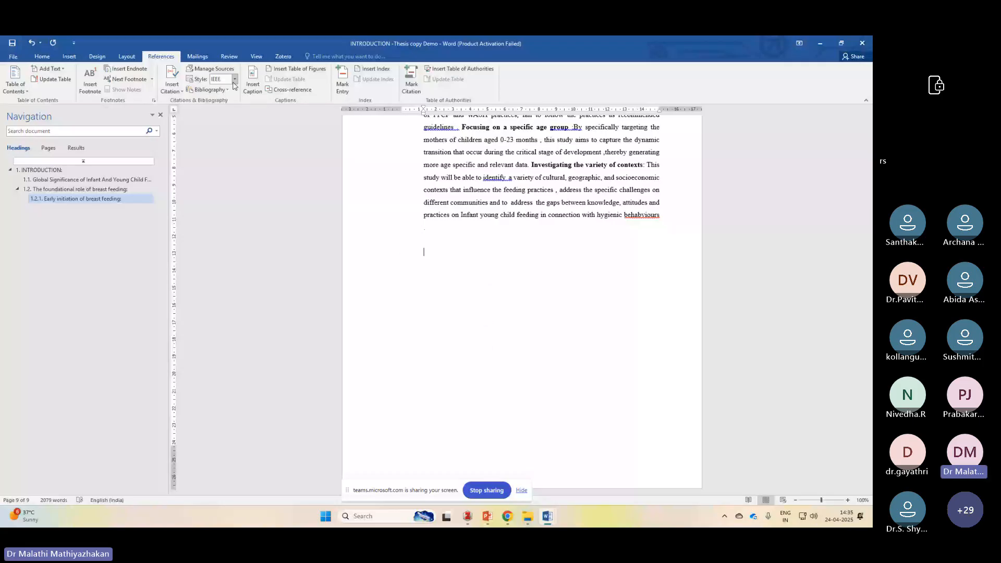
Insert an automatic bibliography headed "References" at the end of the thesis and undo the extra "Bibliography" block.
click(228, 89)
click(226, 153)
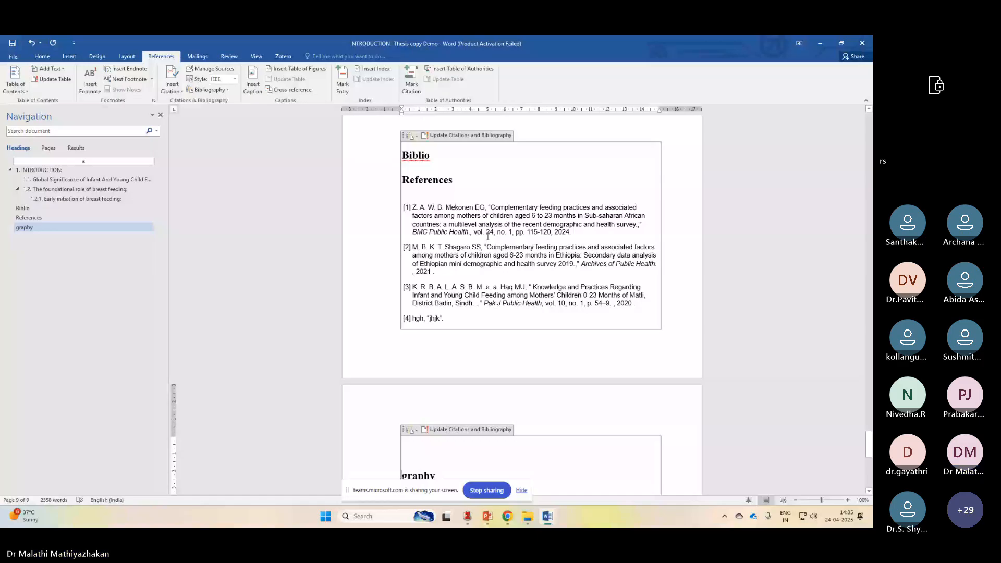
key(ctrl+z)
key(ctrl+z)
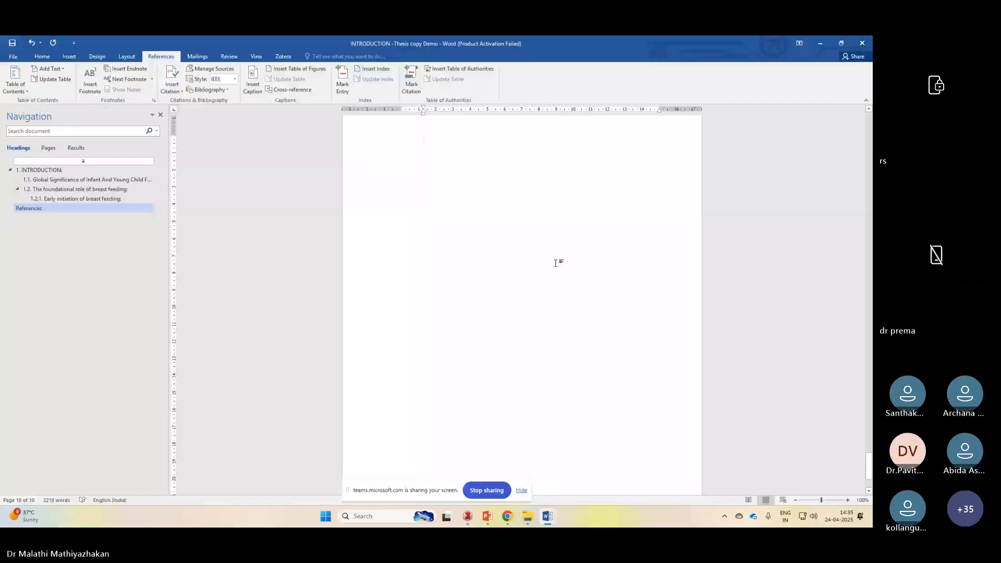
scroll(490, 251, up, 10)
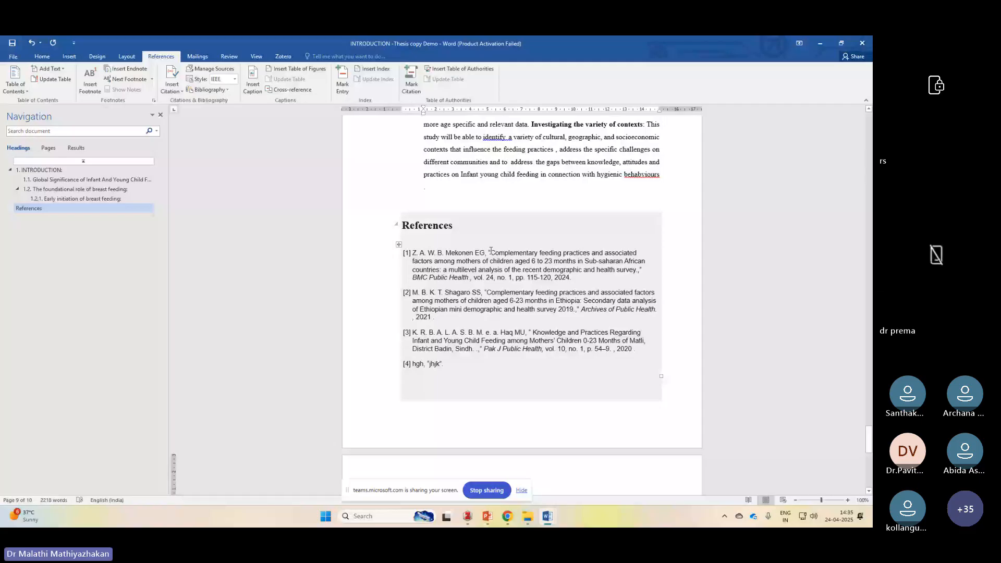
Examine the available citation styles and the generated reference list.
scroll(282, 173, up, 5)
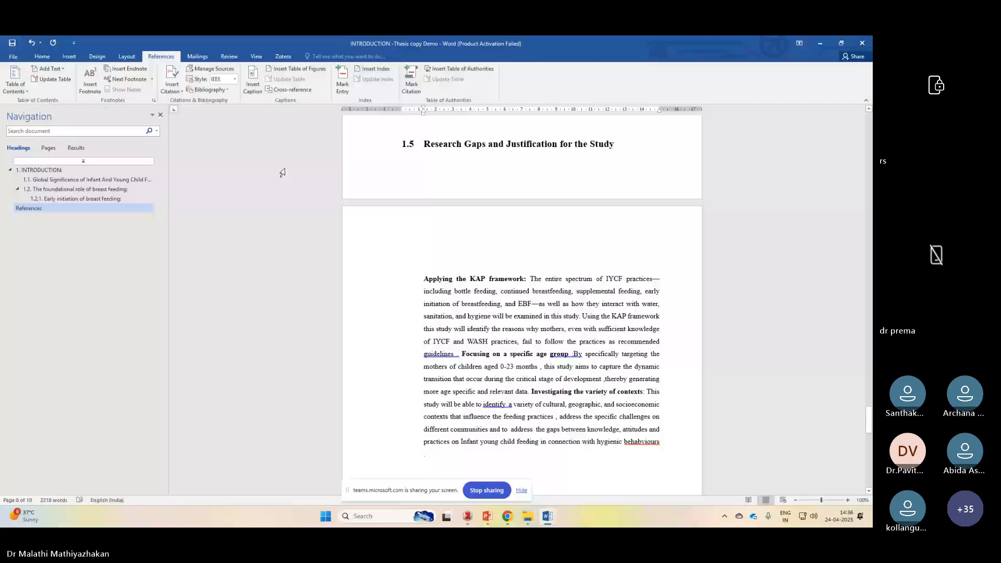
click(235, 79)
scroll(419, 261, down, 1)
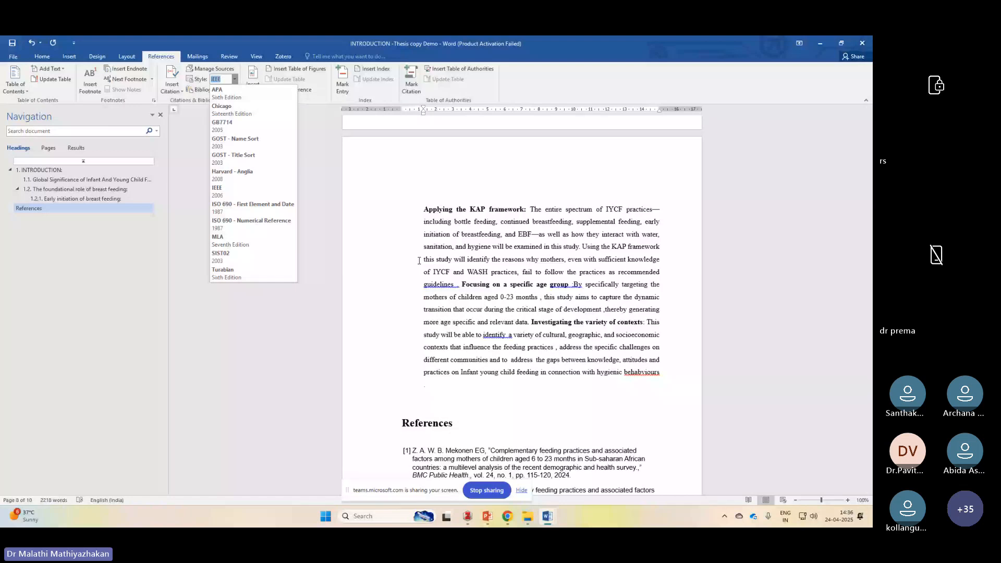
scroll(420, 261, down, 3)
Switch to the References document to examine its collected citations and the Zotero commands.
mouse_move(547, 516)
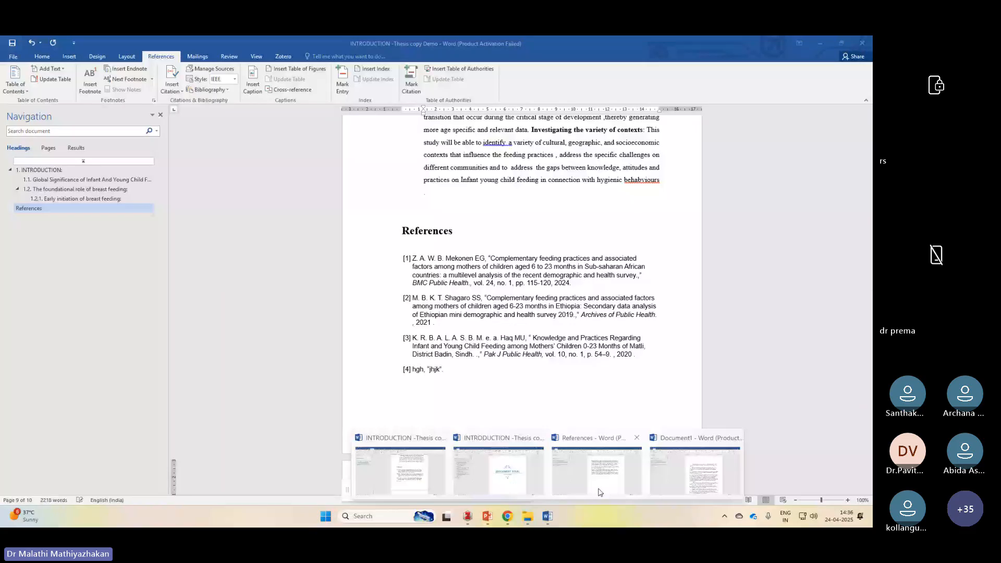
click(599, 493)
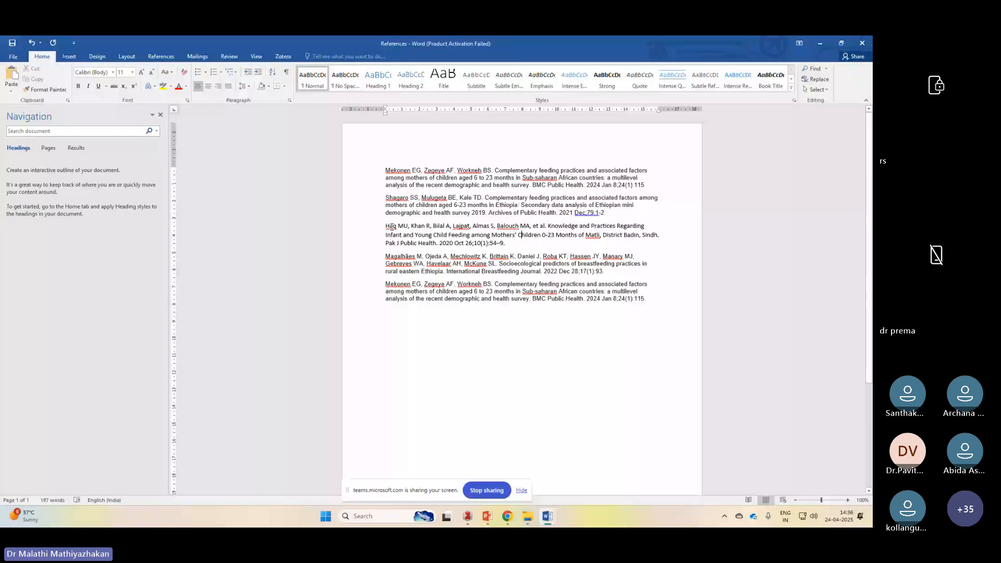
click(545, 524)
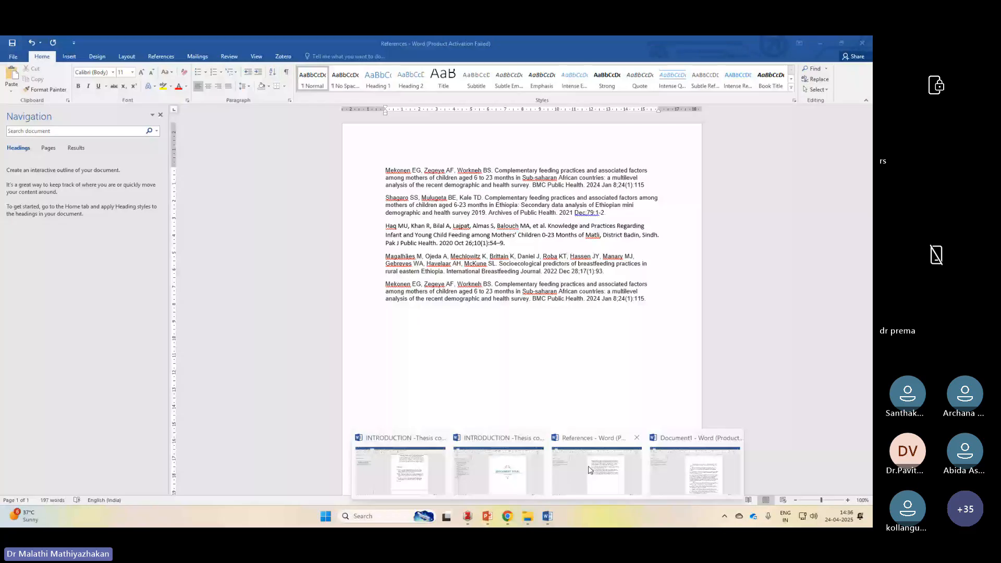
click(590, 470)
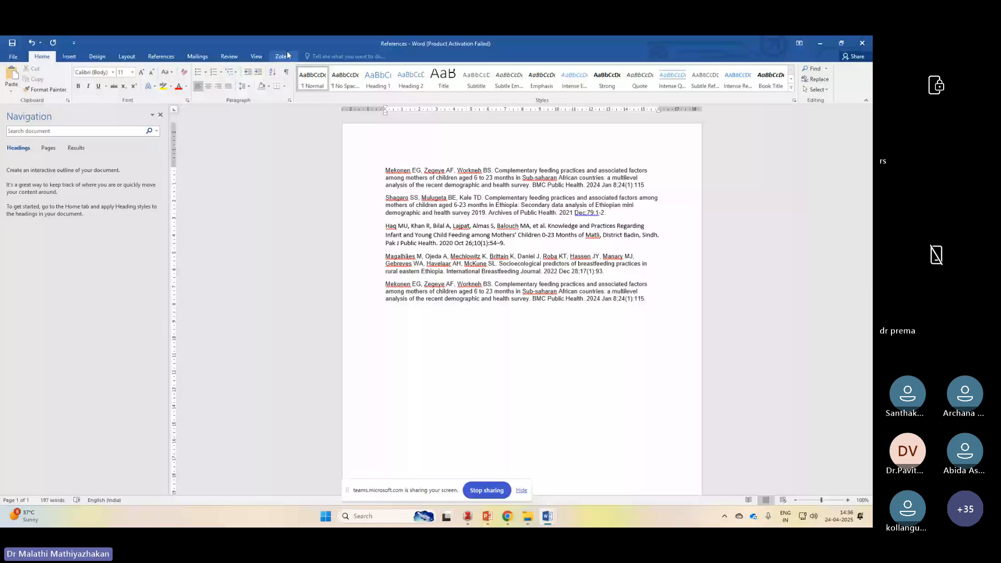
click(288, 56)
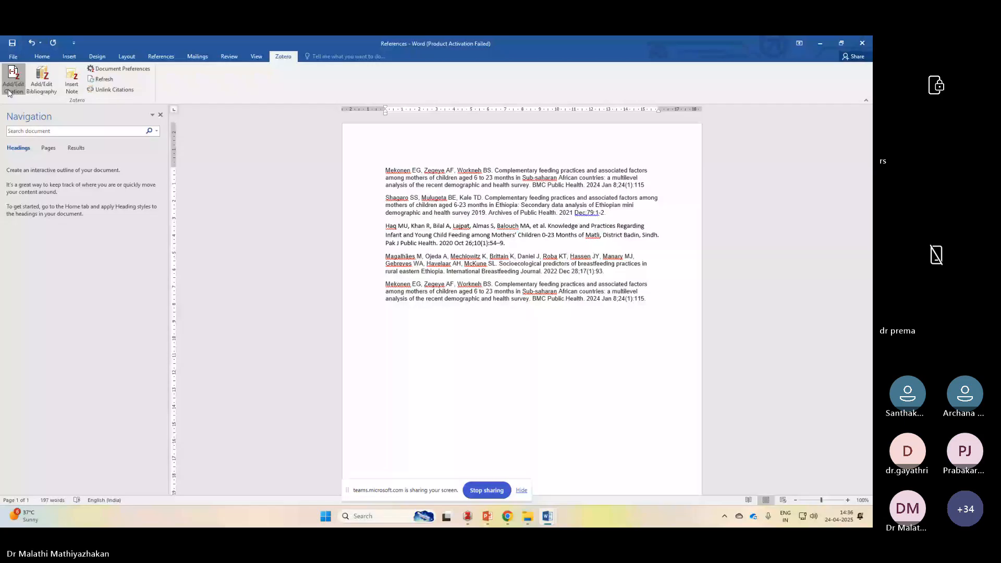
Switch to the thesis introduction document and start a Zotero citation after (7) at the end of section 1.1.
click(547, 517)
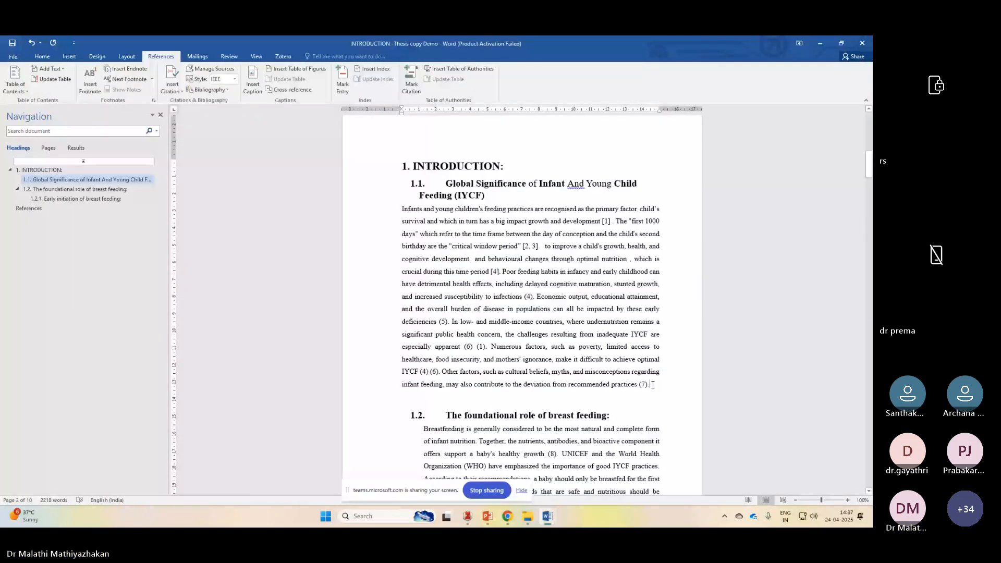
click(283, 57)
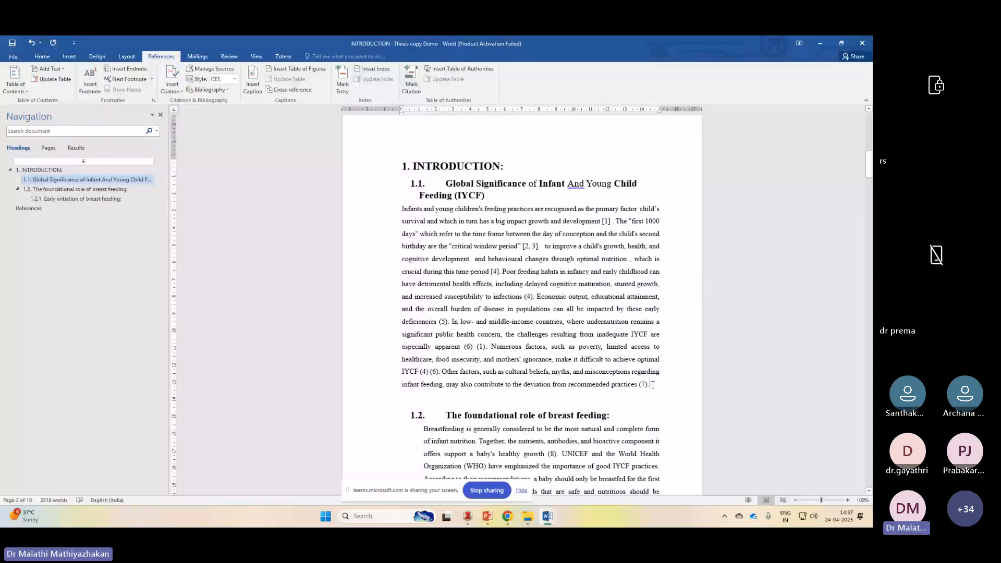
click(18, 88)
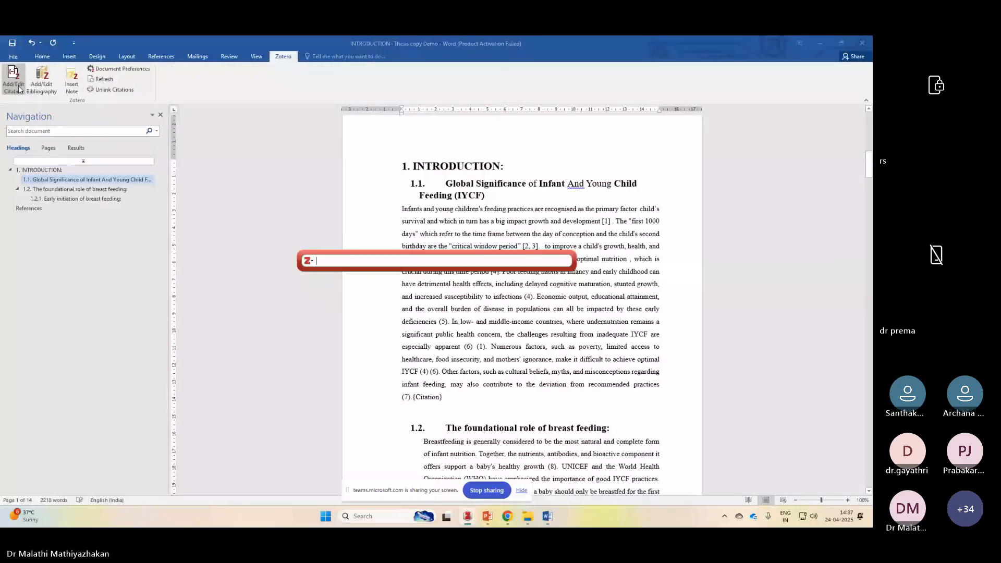
In Zotero's PhD Thesis DEMO collection, create a blank Document item and open the entry for adding items by identifier.
click(463, 517)
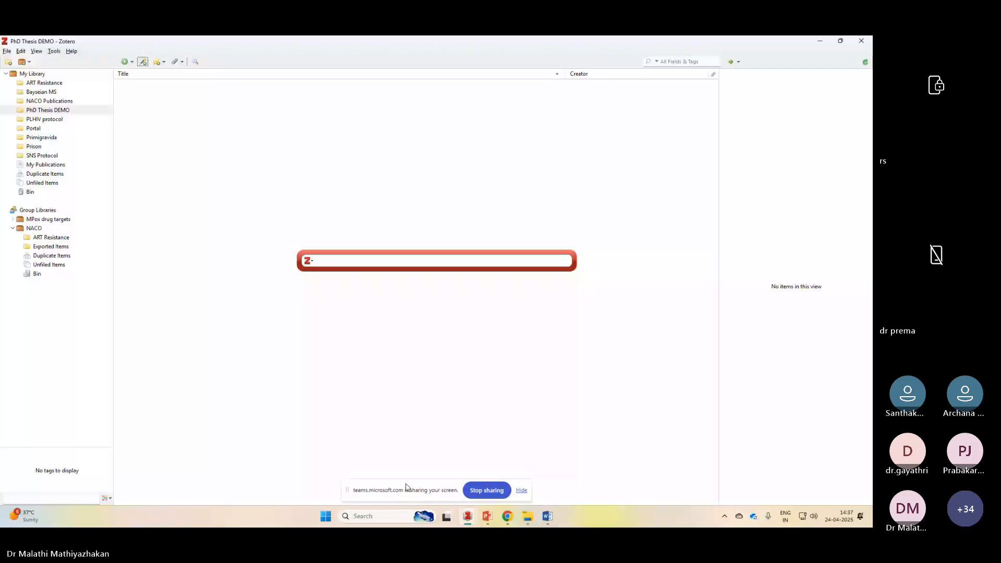
click(125, 61)
click(140, 75)
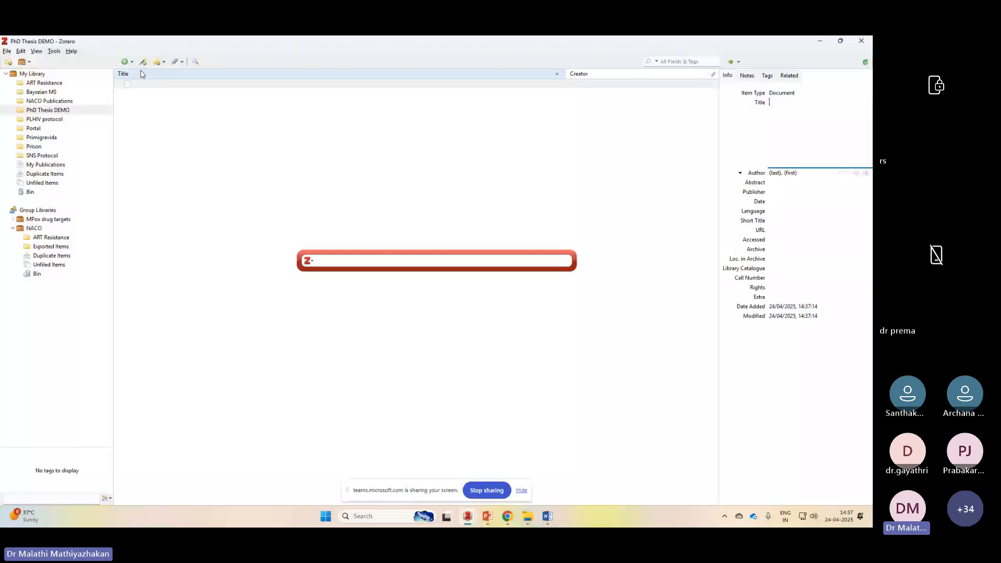
click(143, 62)
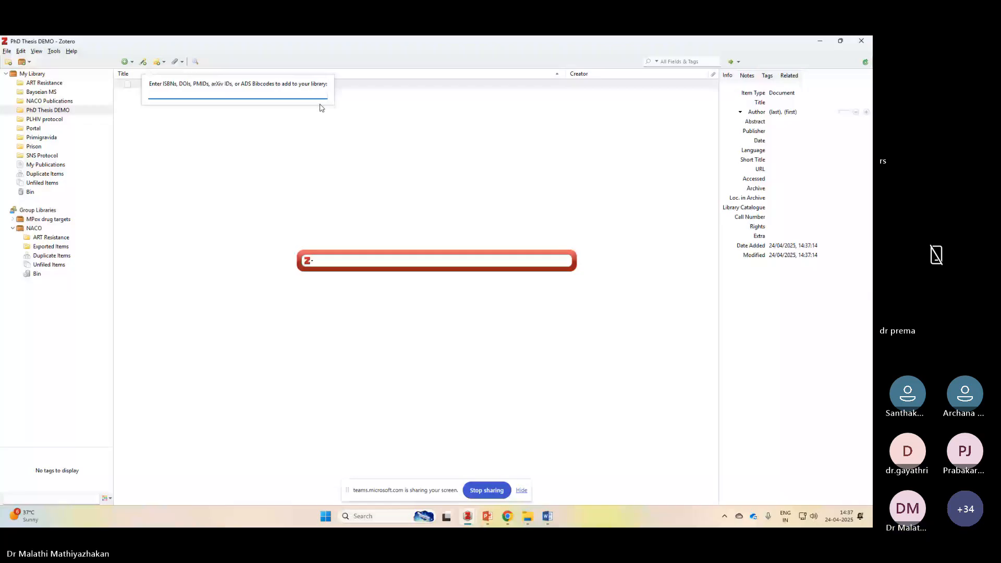
Return to the thesis in Word and finish the Zotero citation after (7) in section 1.1.
click(821, 41)
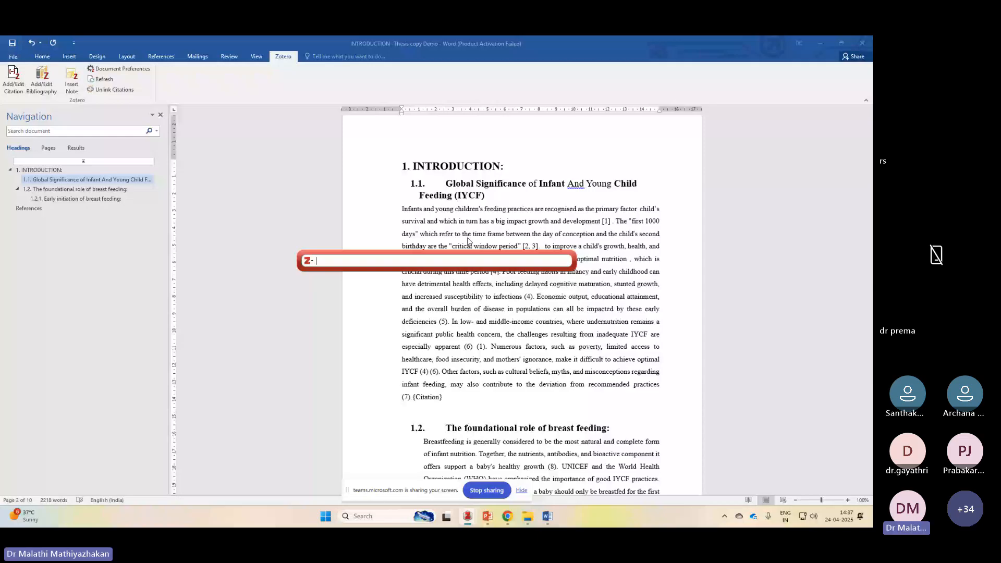
key(Escape)
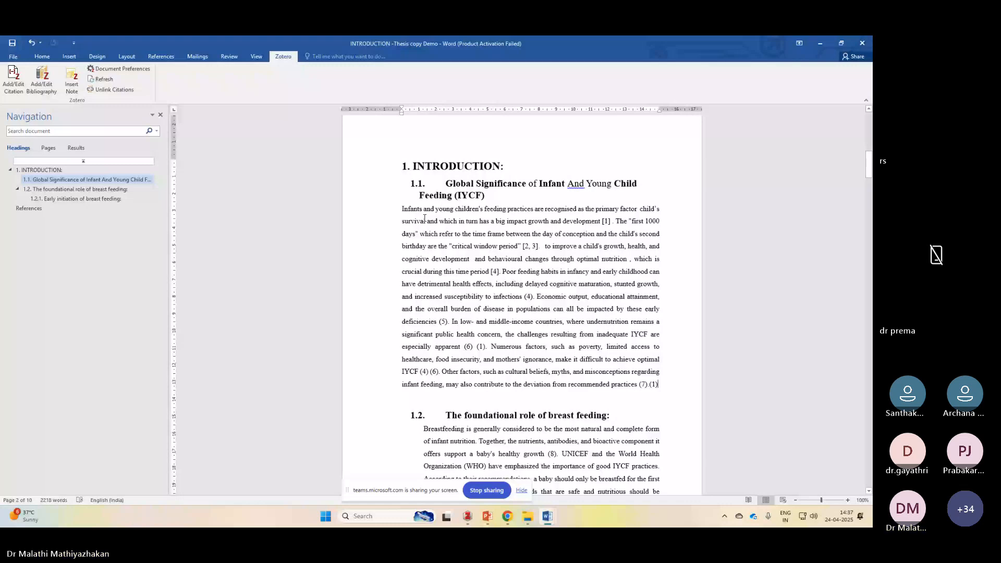
Insert the horizontal range chart picture on the blank line below the last paragraph of section 1.2.
scroll(665, 238, down, 4)
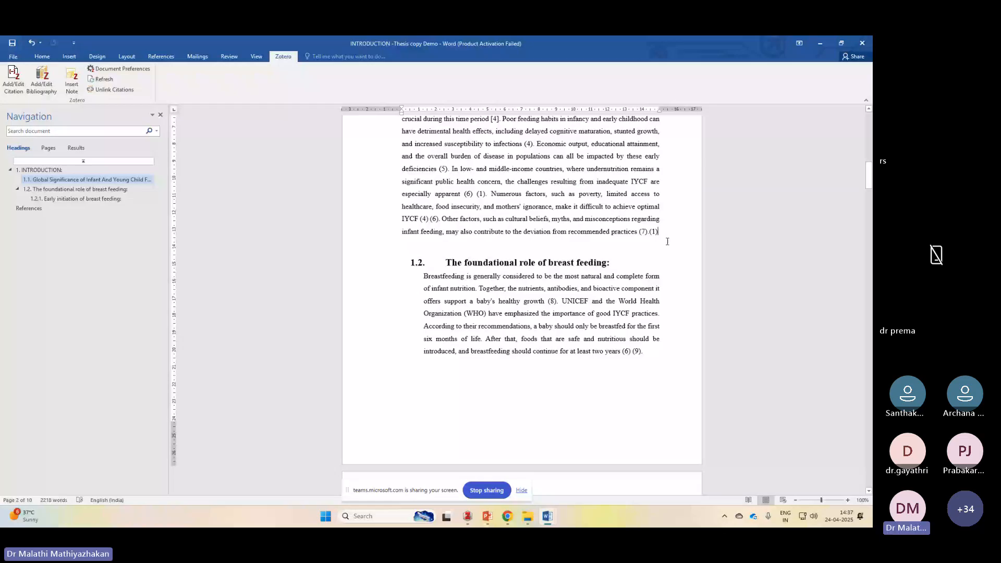
click(424, 365)
click(76, 60)
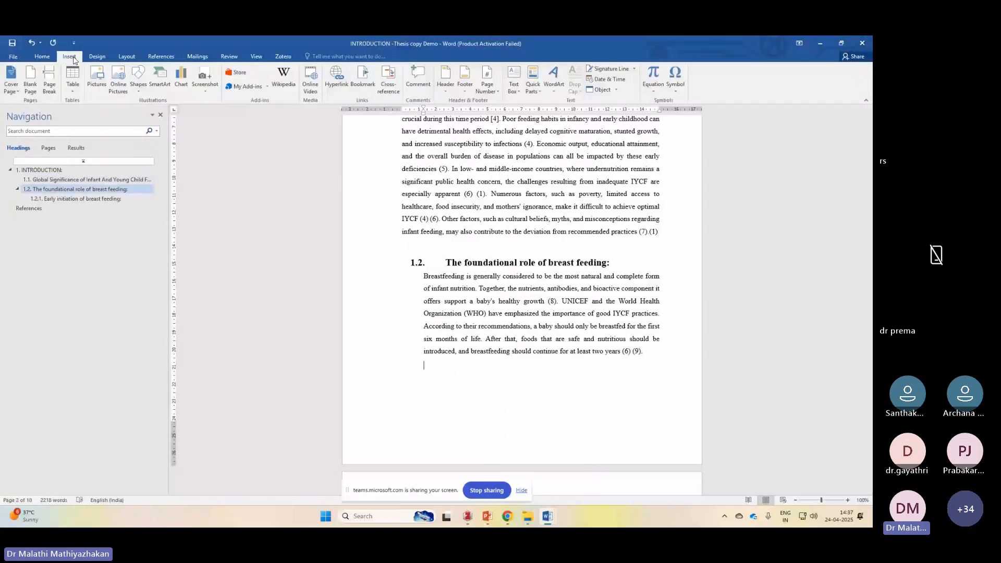
click(160, 57)
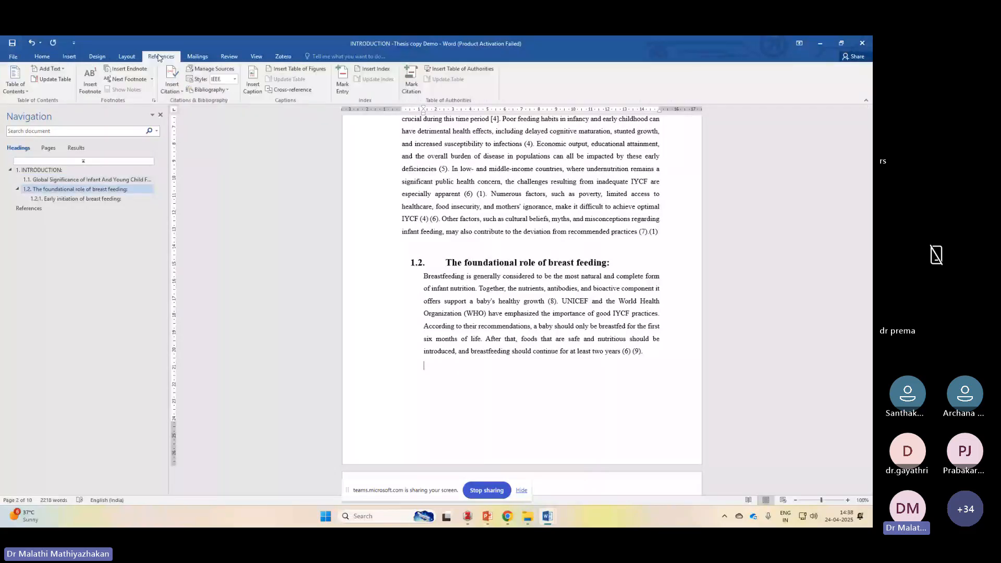
click(69, 57)
click(83, 77)
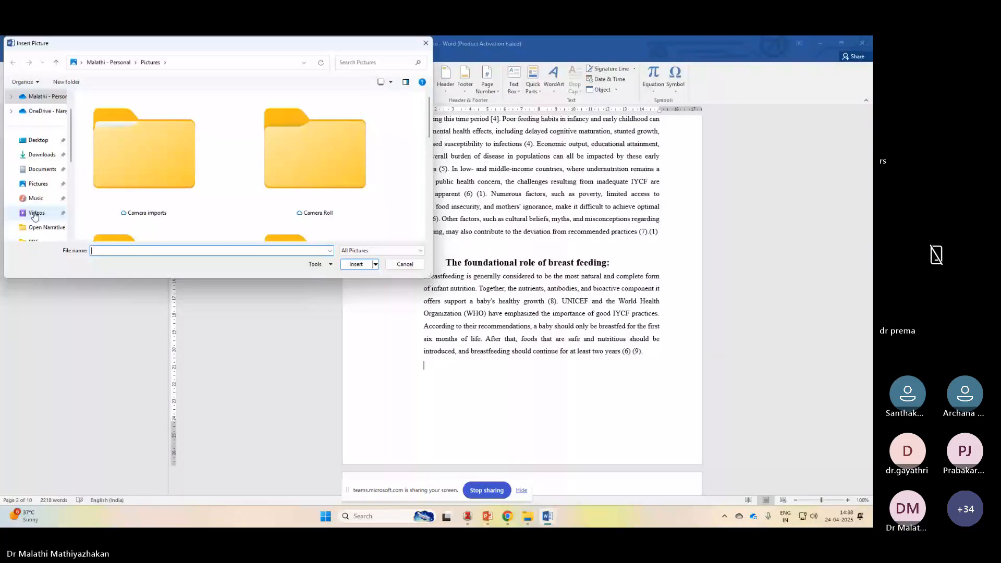
scroll(34, 217, down, 2)
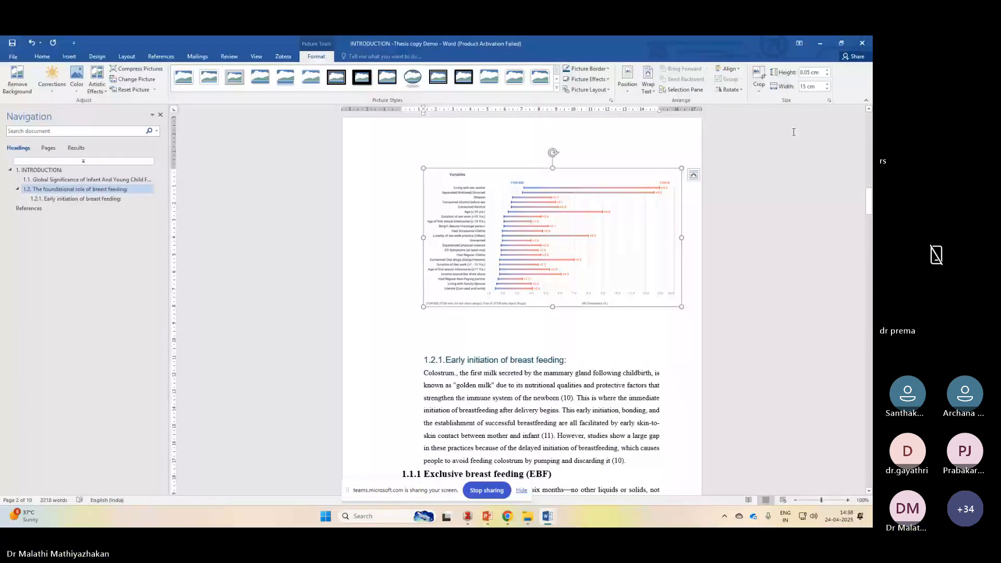
Insert the caption "Figure 1-1 Factors Associated" on a new line below the chart, using the Figure label with chapter numbering.
click(686, 300)
key(Return)
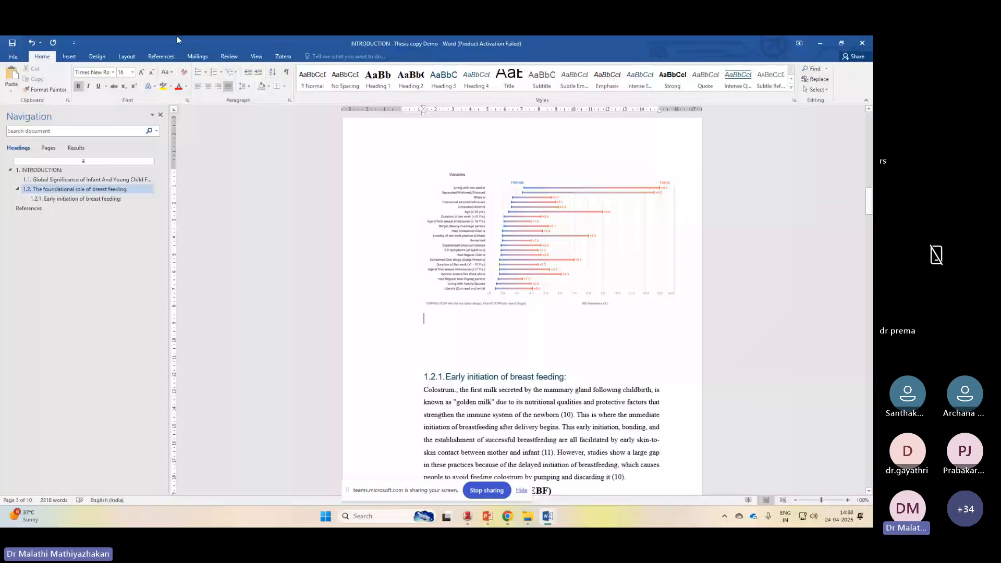
click(159, 57)
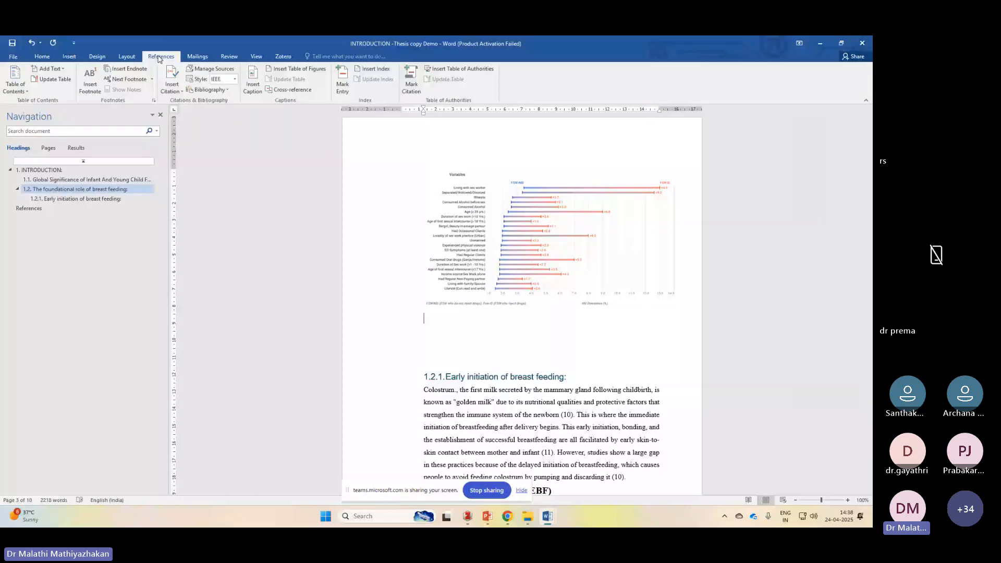
click(257, 93)
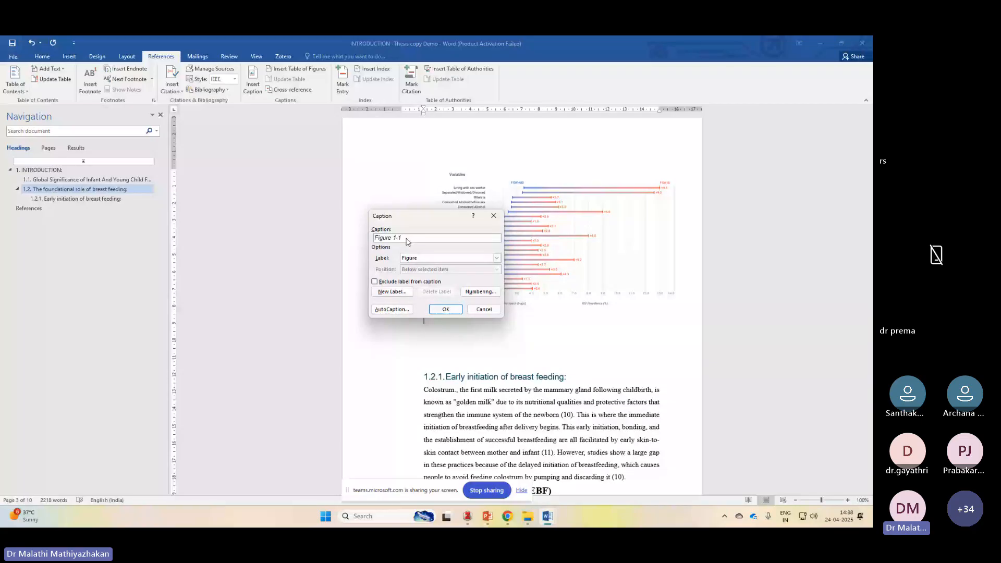
click(468, 258)
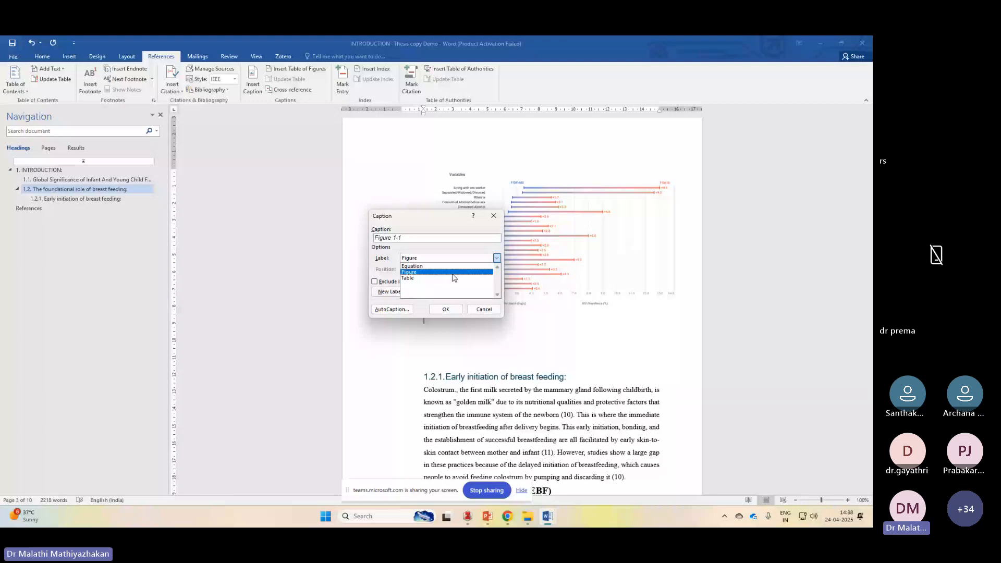
click(452, 274)
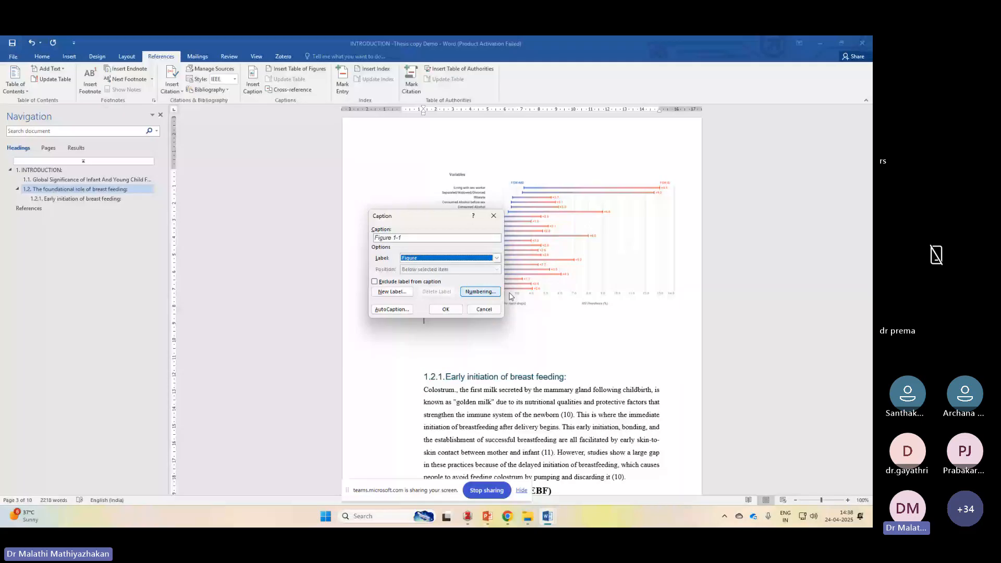
click(480, 291)
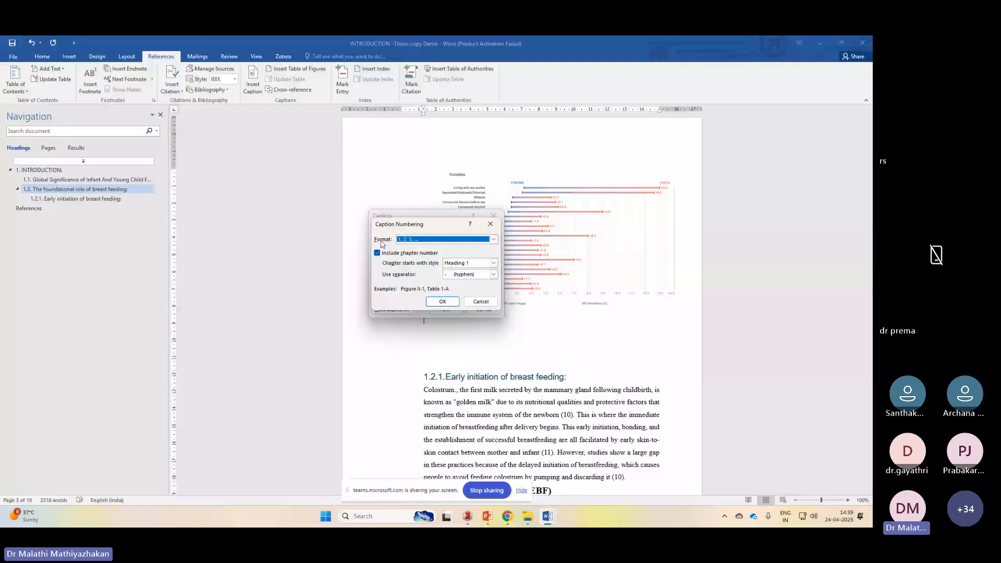
key(Escape)
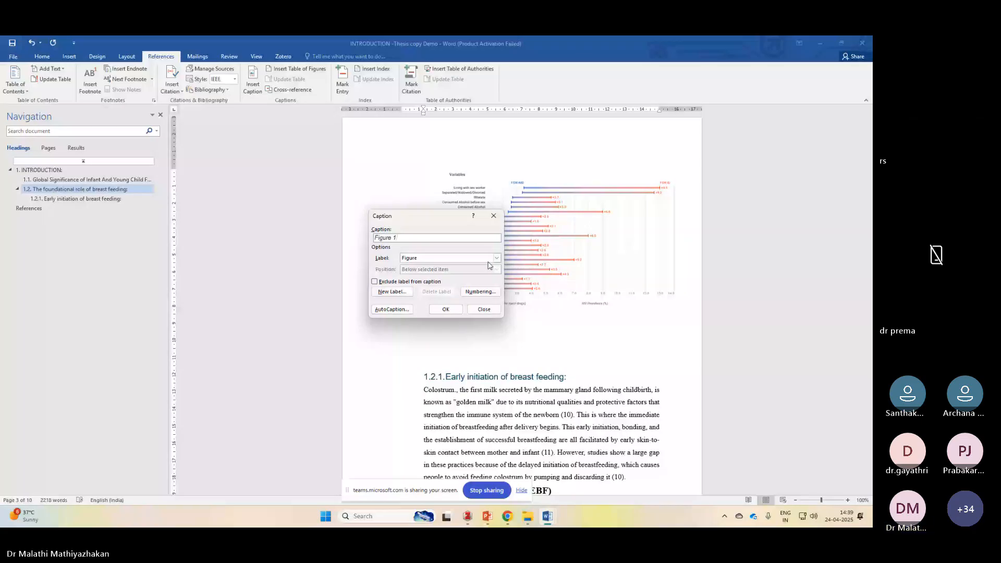
text(-1)
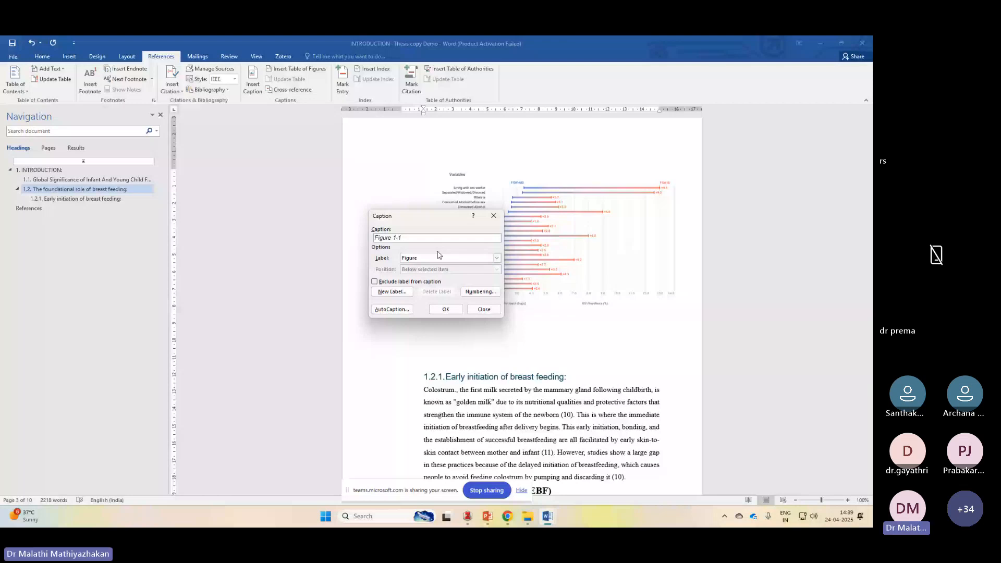
text(Factors Asso)
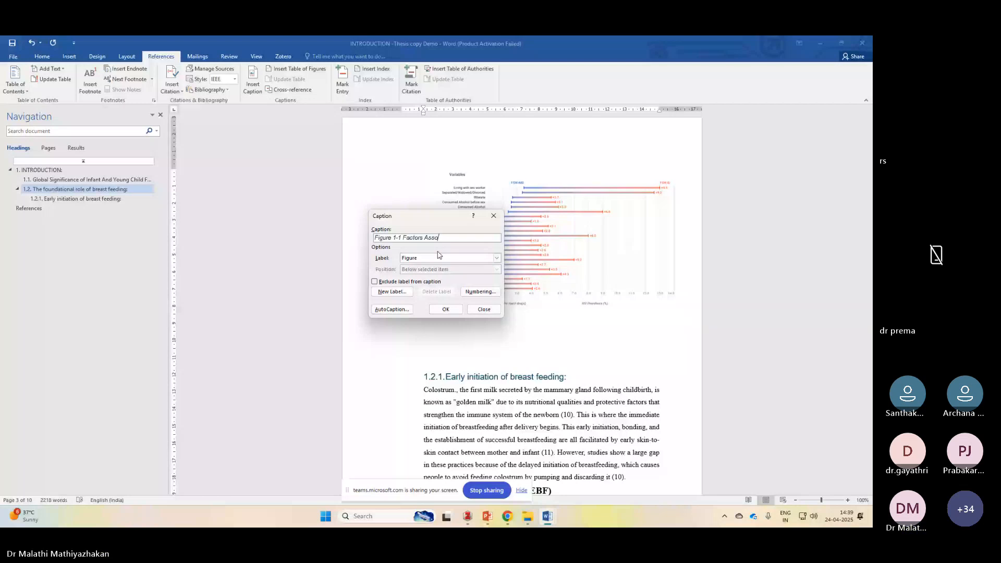
text(ciated)
key(Return)
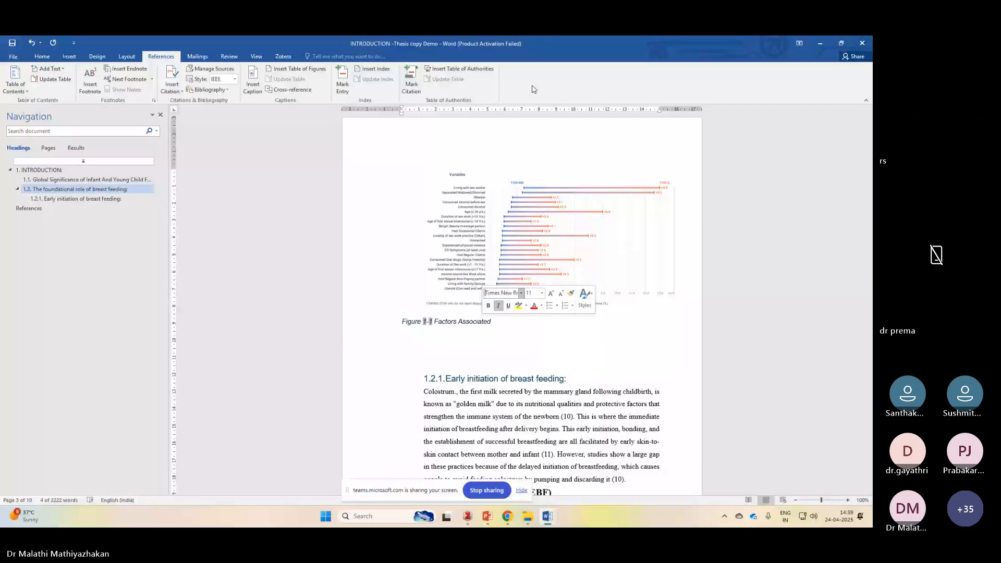
Make the figure caption below the chart bold and increase its font size by one step.
click(42, 56)
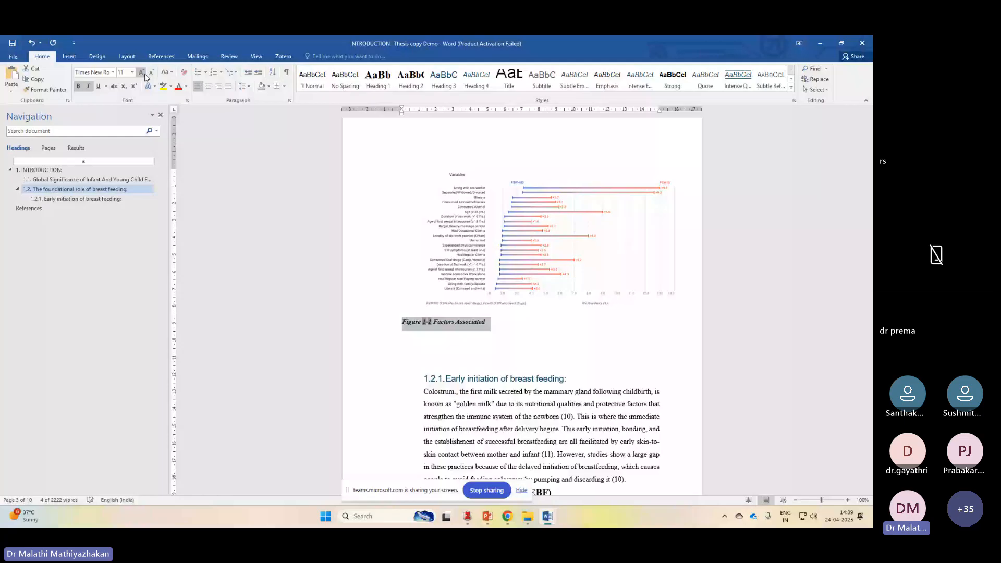
click(145, 77)
click(491, 290)
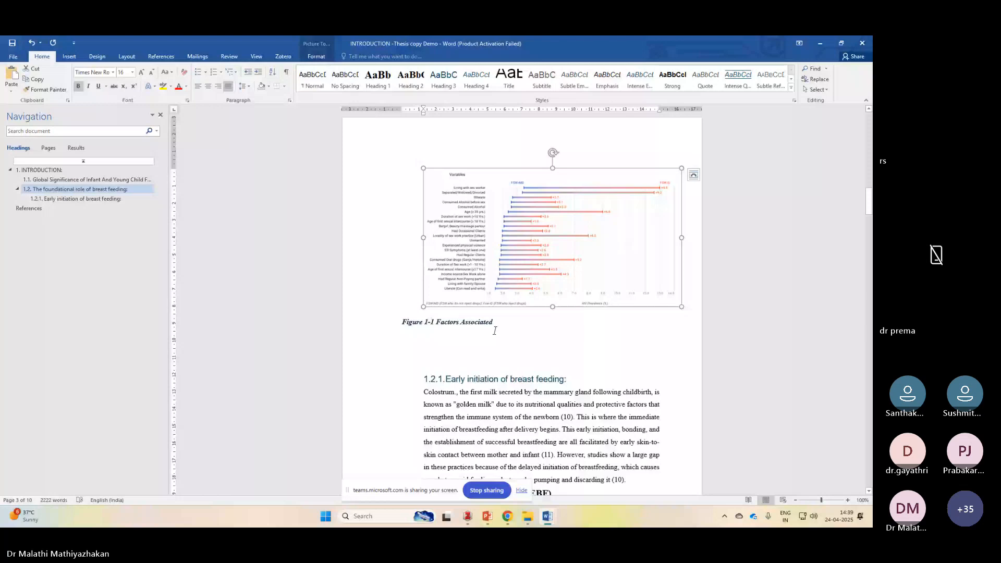
Add blank lines below the figure caption and insert an empty table with seven columns and seven rows.
click(495, 330)
key(Return)
key(Return)
key(Return)
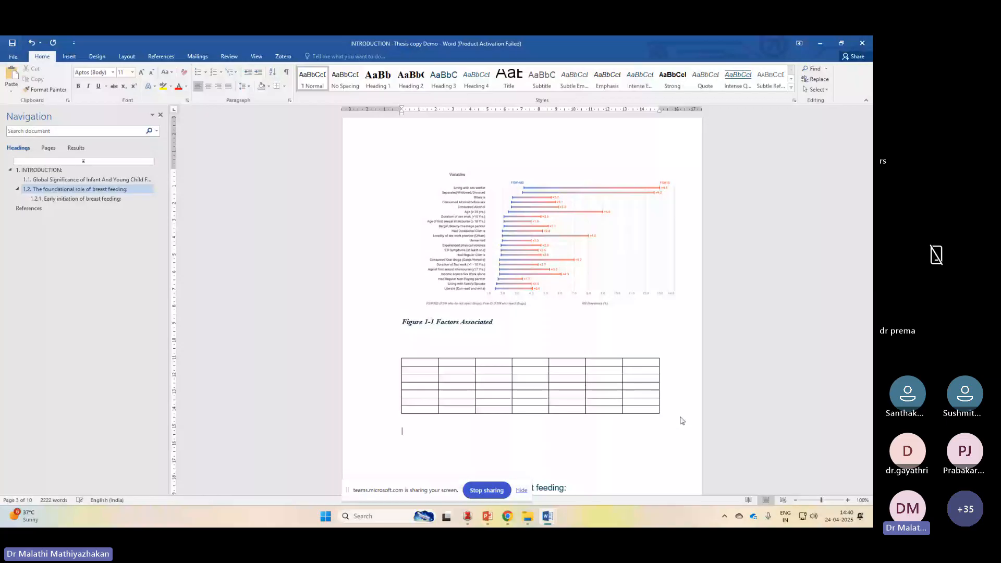
Insert the caption "Table 1: Factors Associated" below the empty table, using the Table label.
click(160, 56)
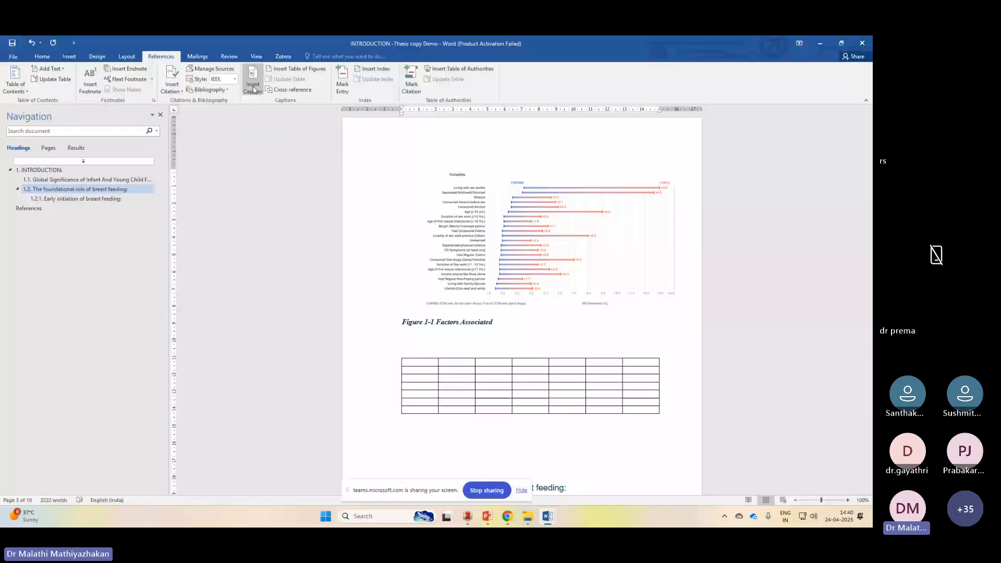
click(253, 85)
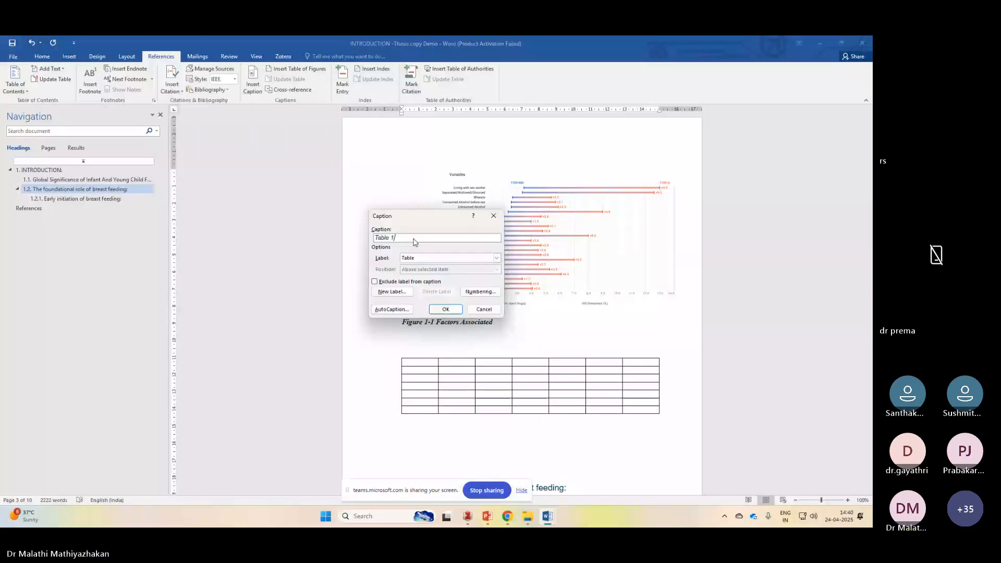
text(: Factors )
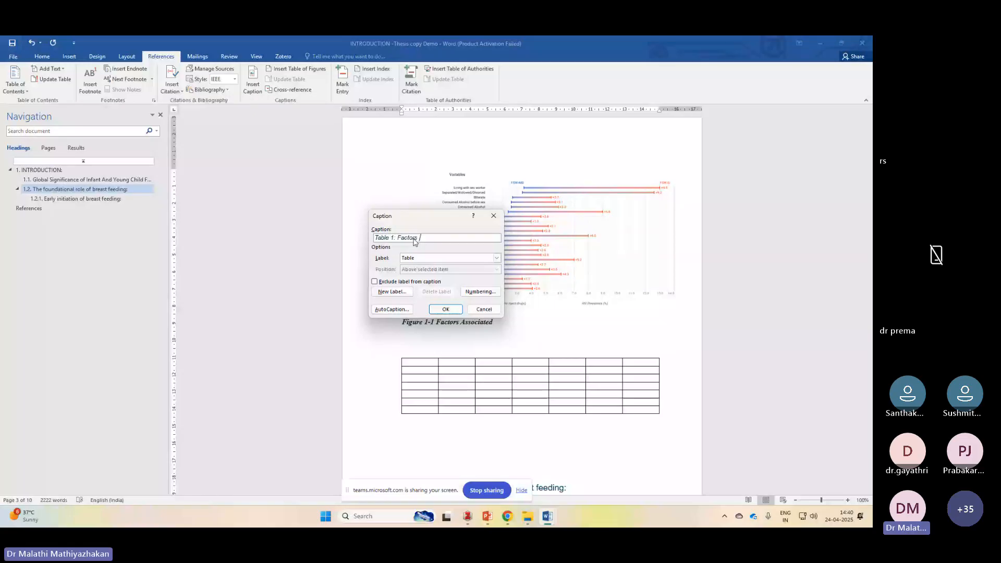
text(Associated)
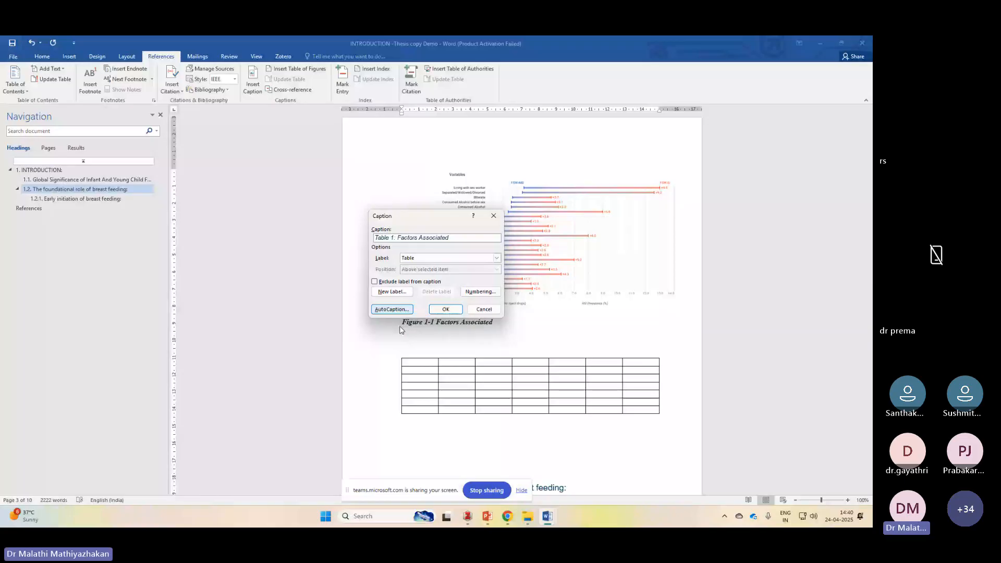
key(Return)
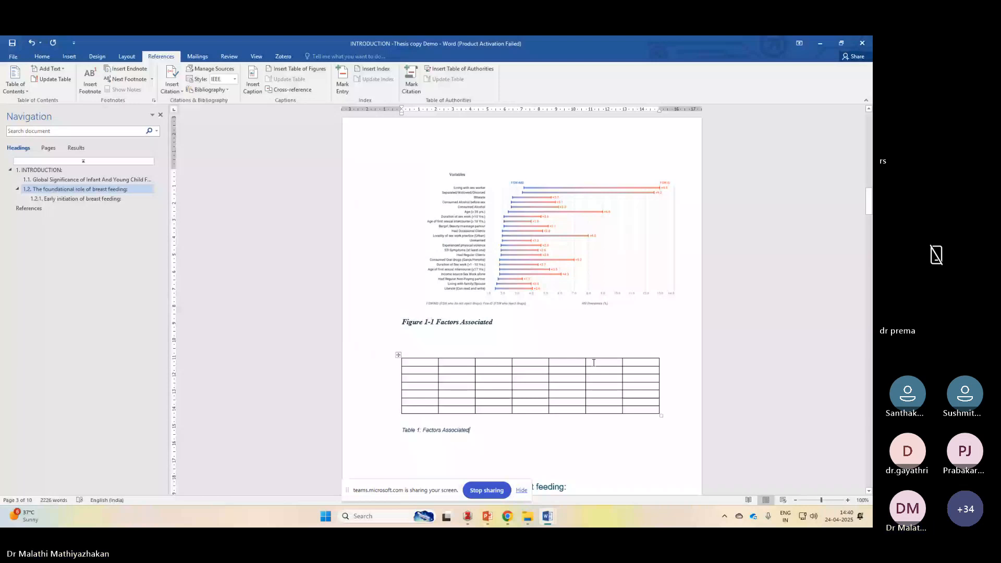
Try to insert a page break directly before the INTRODUCTION heading, and undo it.
click(83, 189)
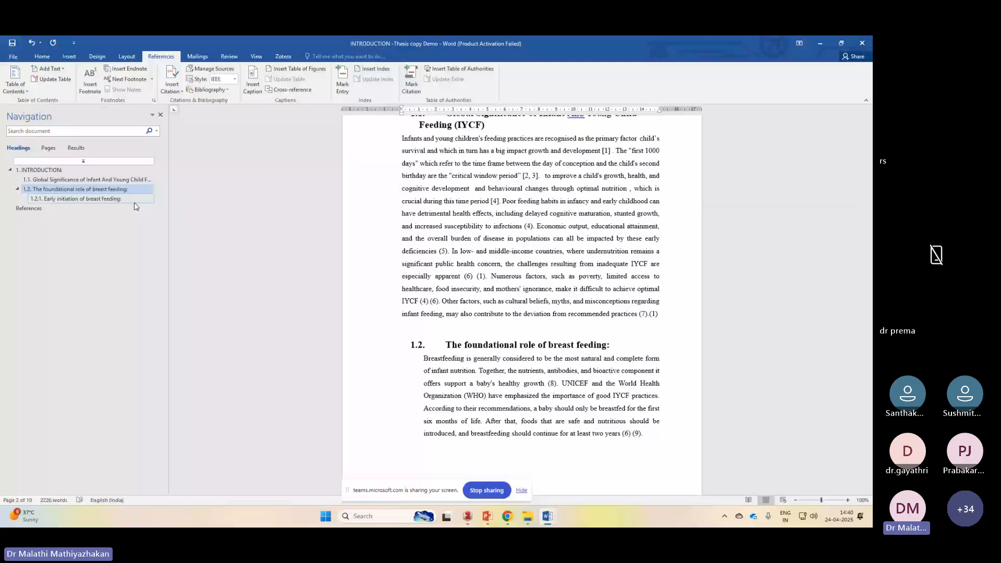
click(134, 202)
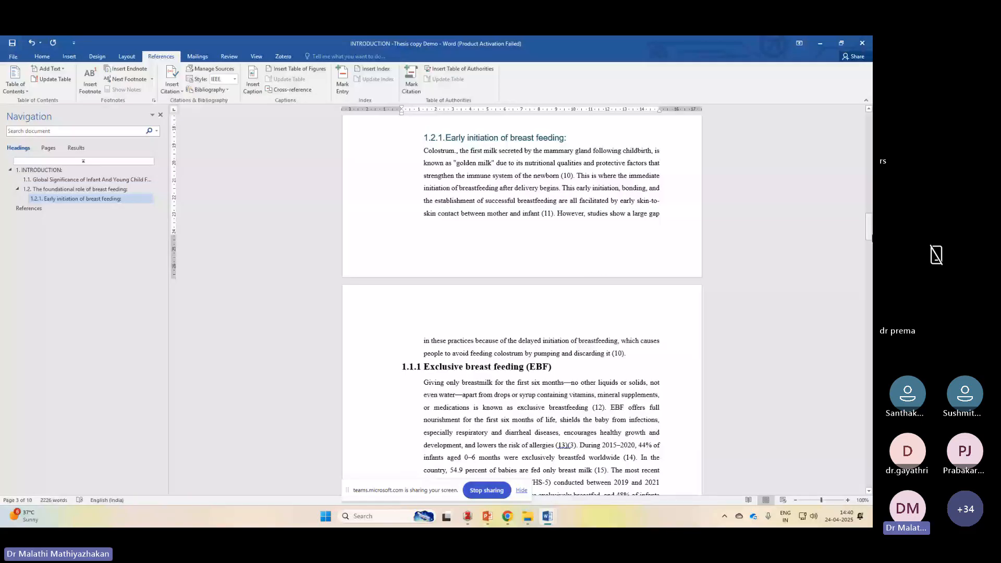
drag(871, 235, 871, 164)
click(400, 273)
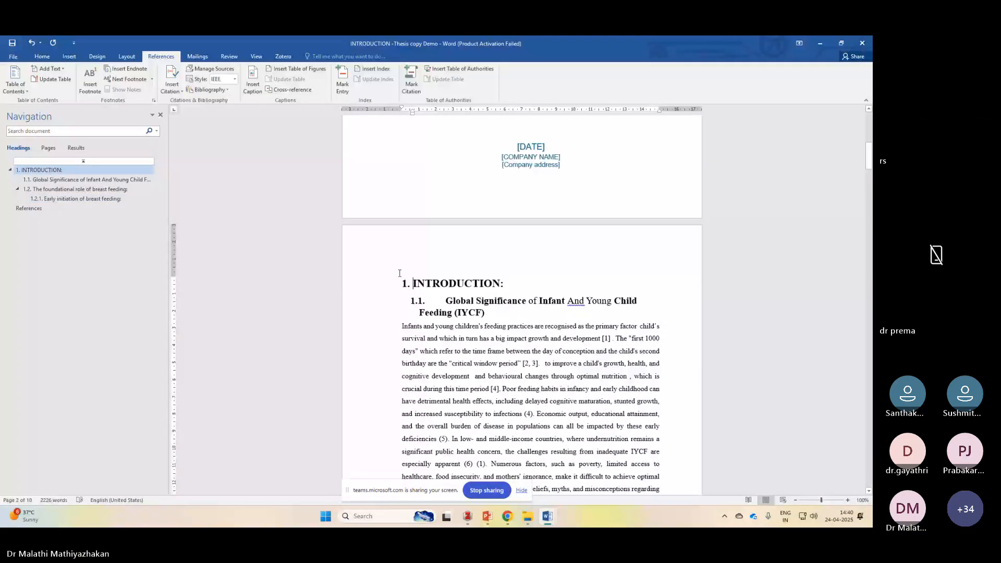
click(70, 57)
click(49, 80)
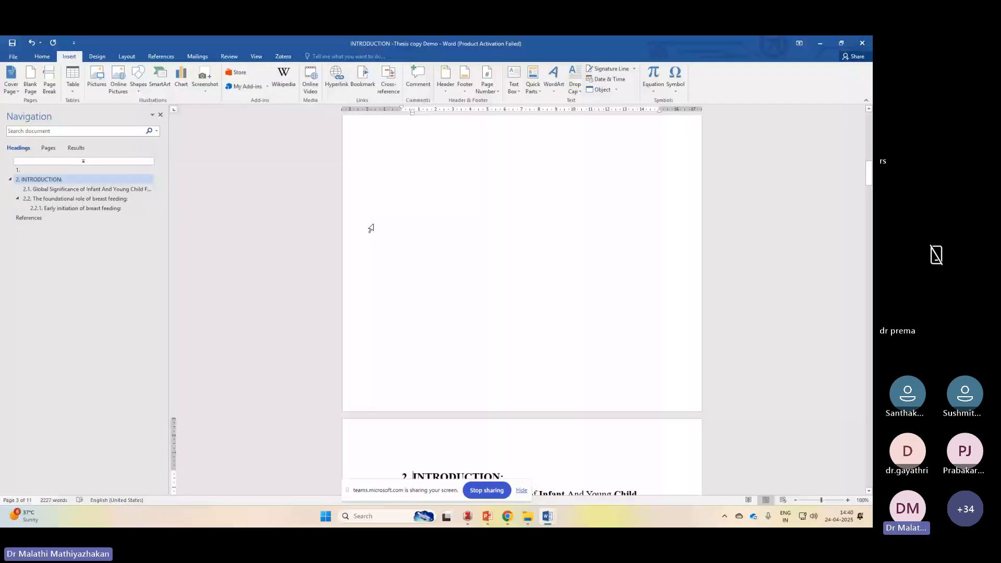
key(ctrl+z)
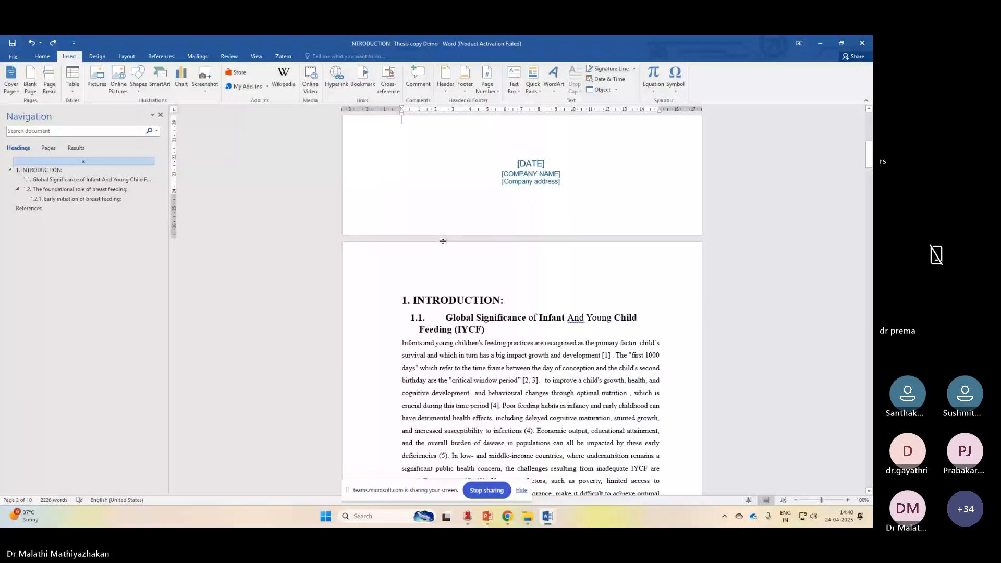
Delete the date, company name and address block from the cover page and add a page break before the introduction.
scroll(677, 279, up, 3)
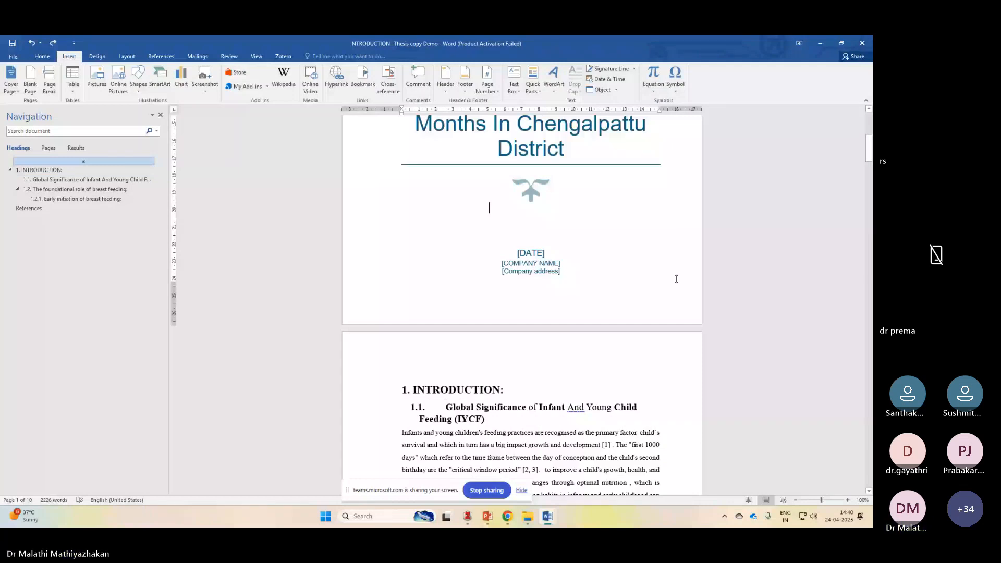
key(Delete)
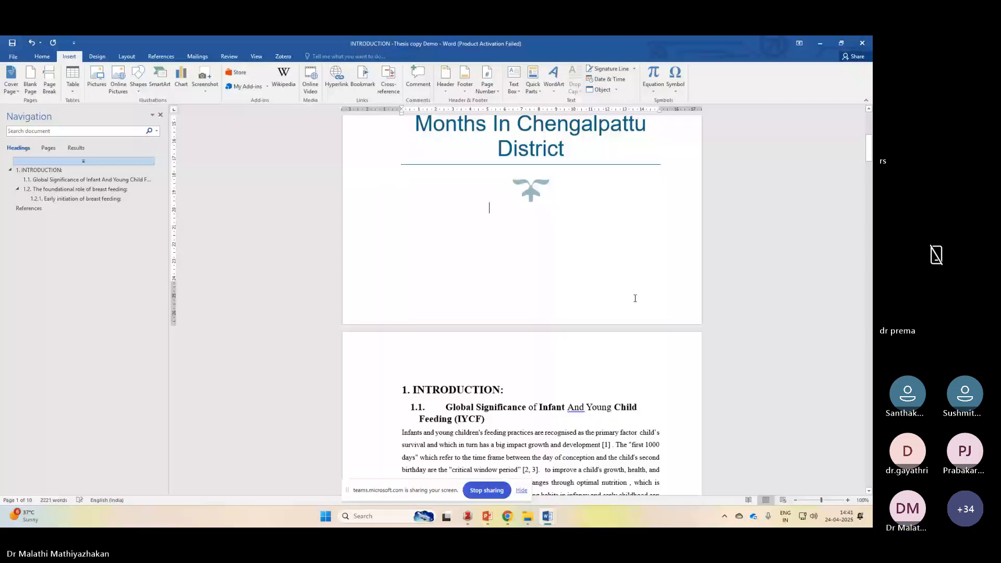
key(ctrl+Return)
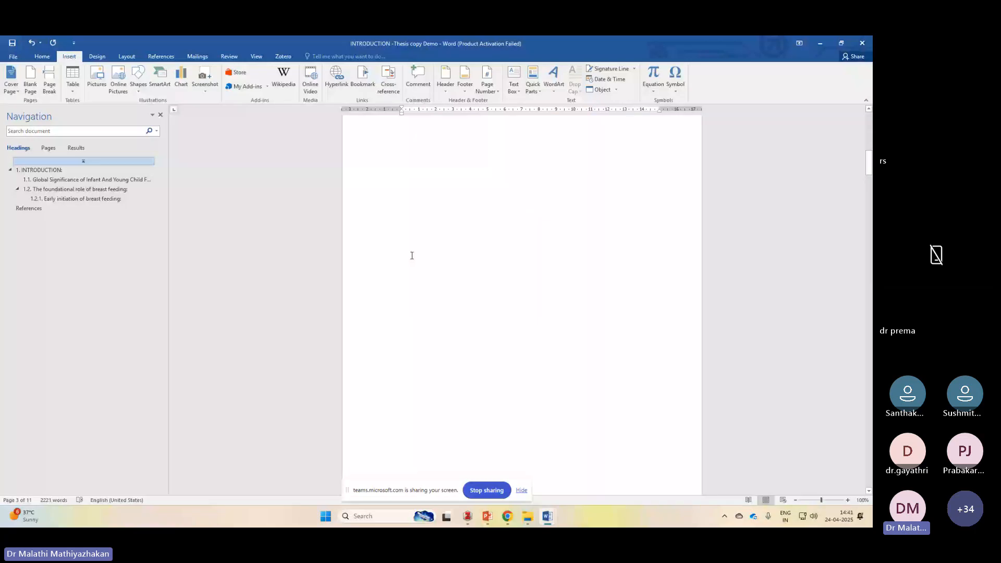
Insert a table of contents in the Automatic Table 2 style on the blank page after the cover.
click(172, 59)
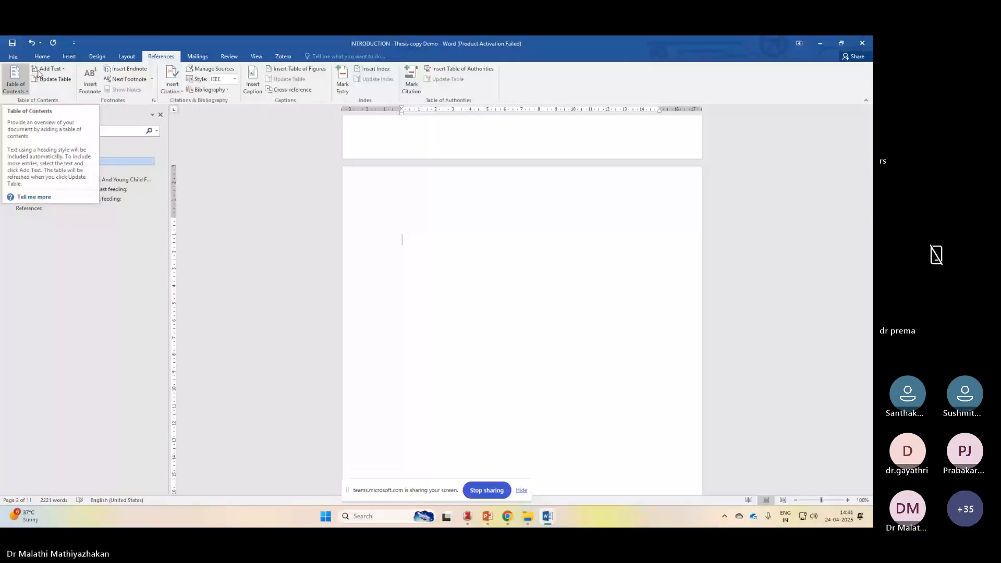
click(16, 85)
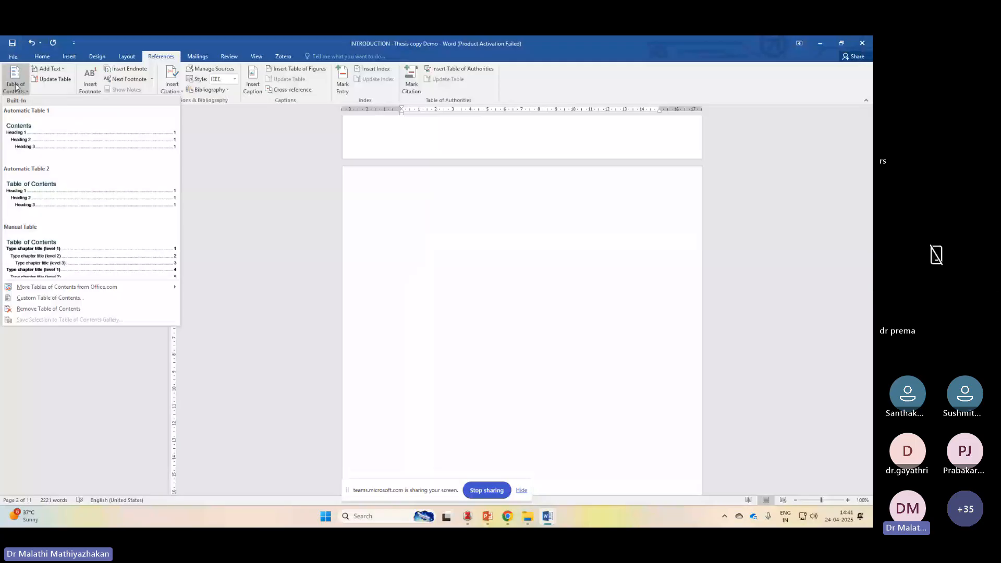
click(21, 170)
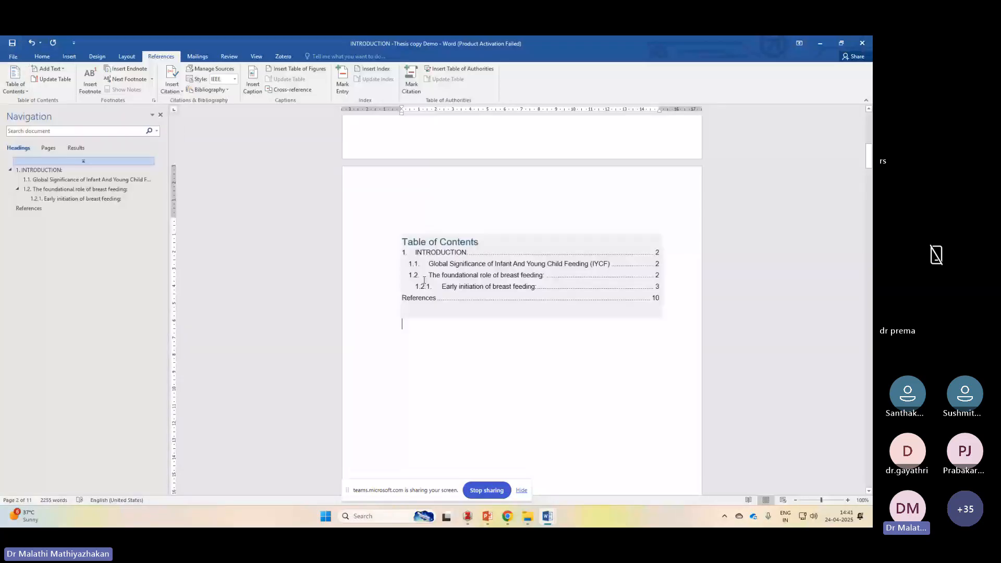
Insert a table of figures for the Figure caption label above the INTRODUCTION heading, on the page after the table of contents.
scroll(565, 377, down, 3)
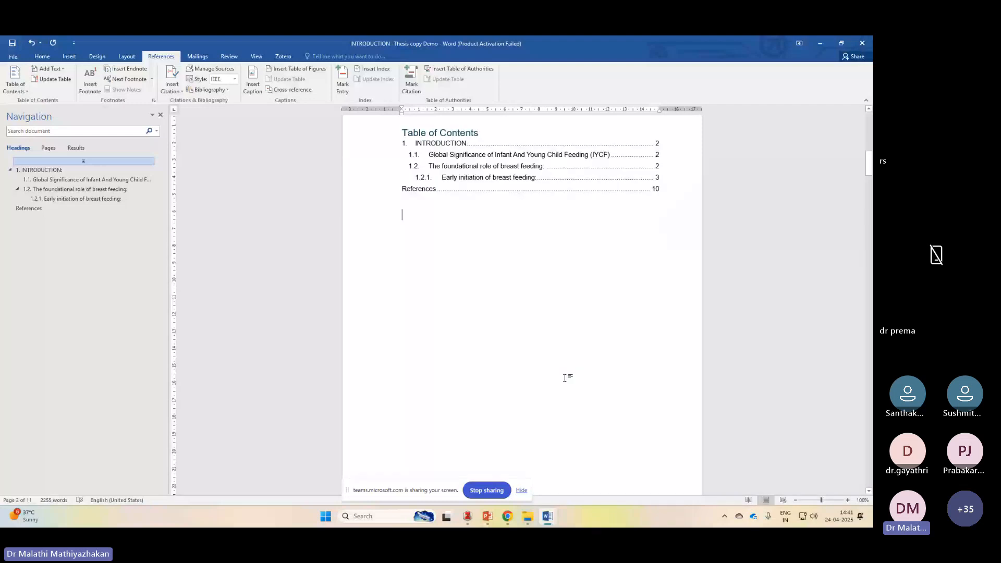
scroll(565, 377, down, 3)
scroll(514, 411, up, 1)
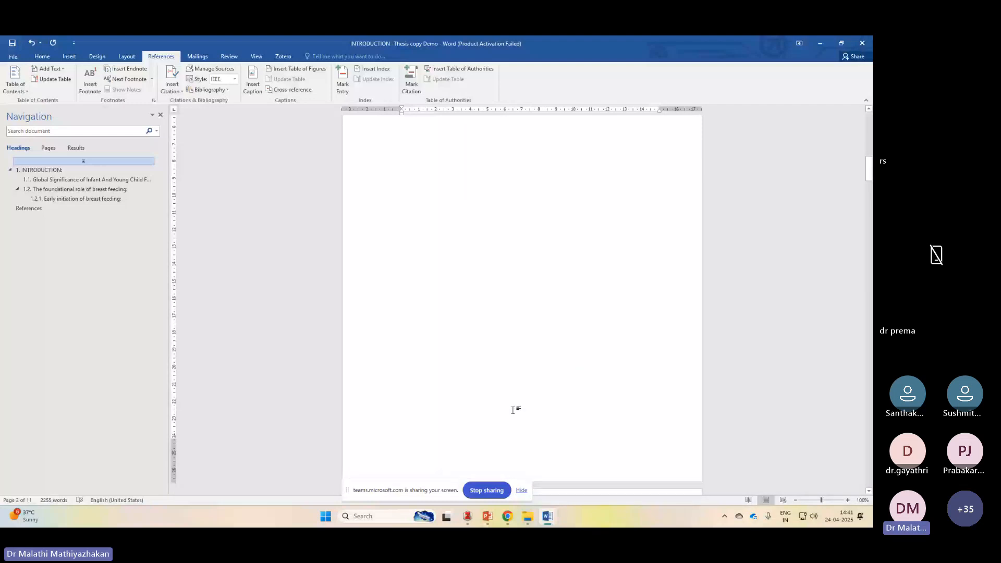
scroll(513, 411, down, 3)
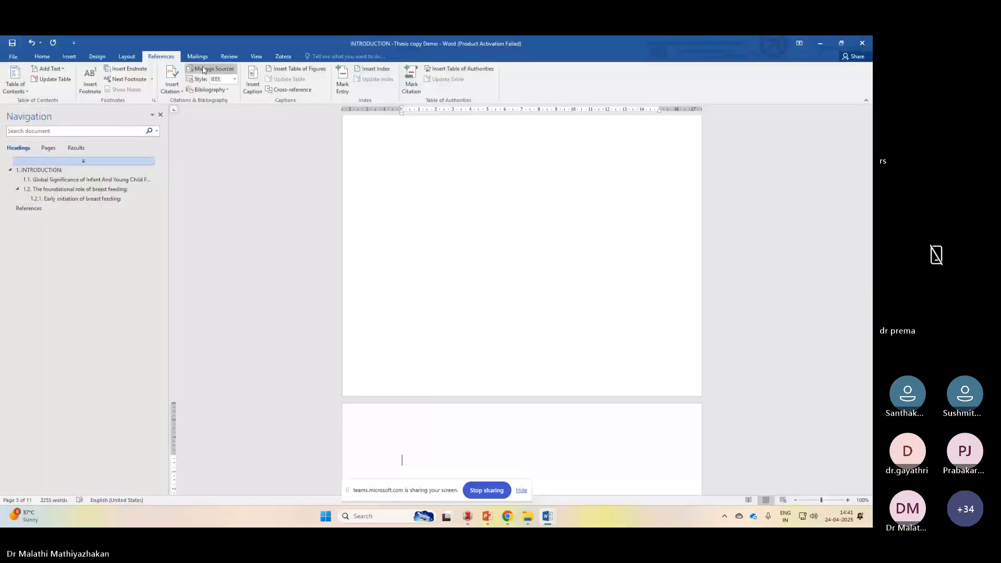
click(292, 70)
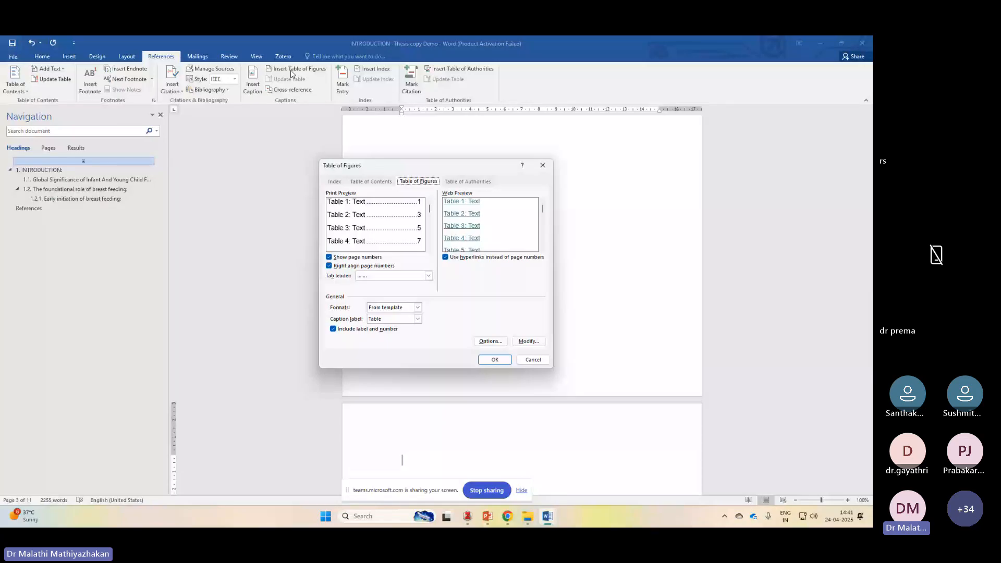
click(419, 320)
click(378, 339)
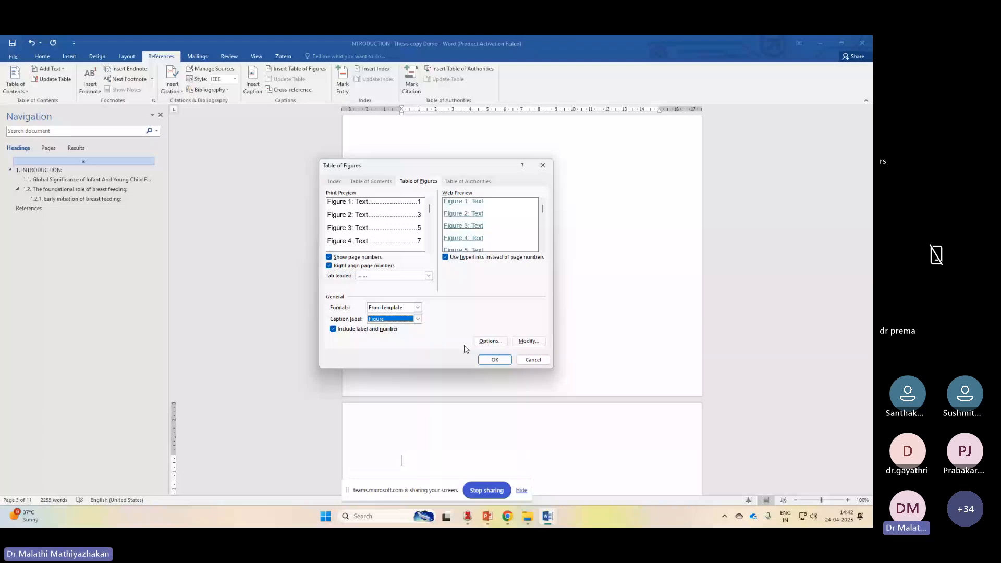
click(489, 360)
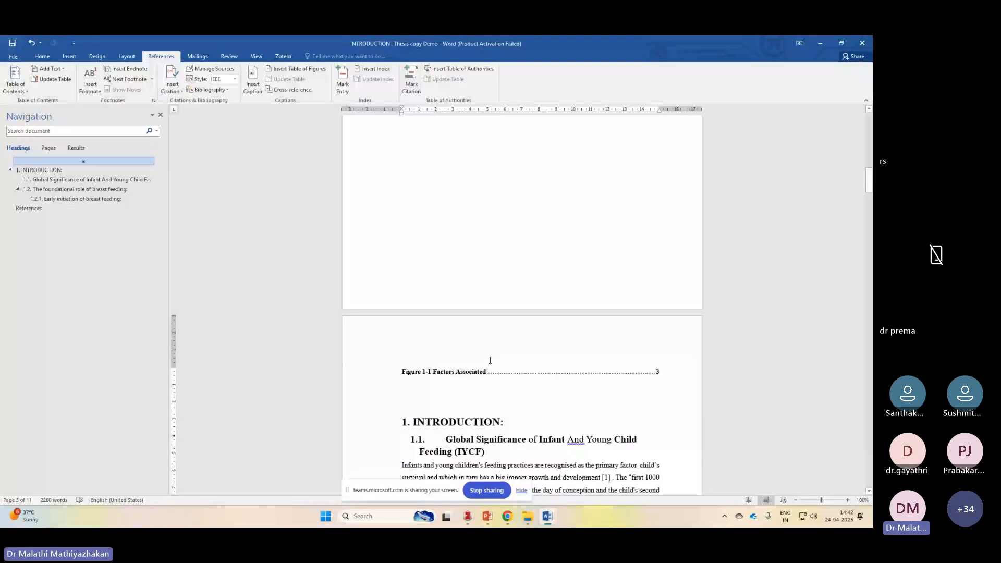
Insert a table of figures for the Table caption label below the figure list, above the INTRODUCTION heading.
key(ctrl+Return)
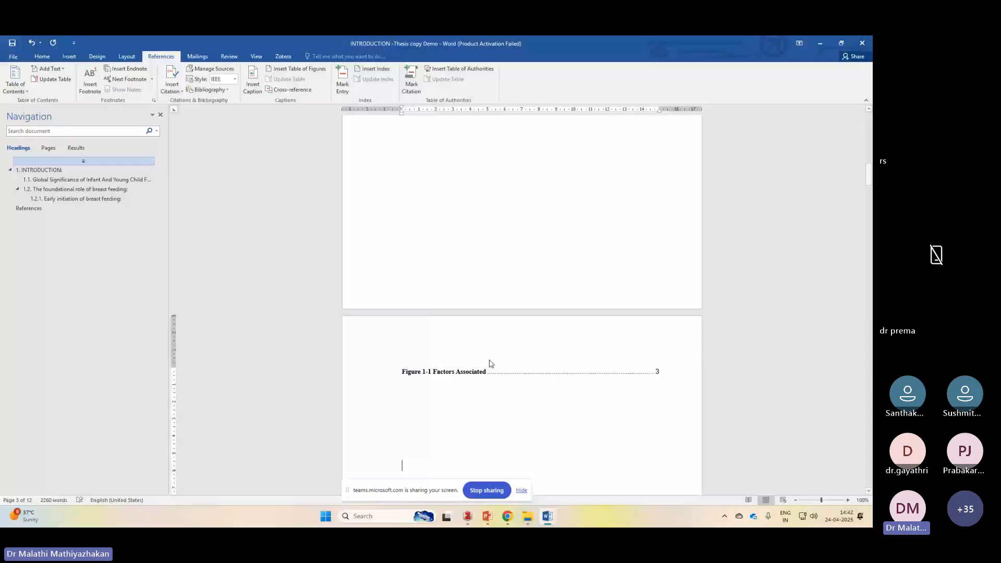
scroll(490, 364, down, 3)
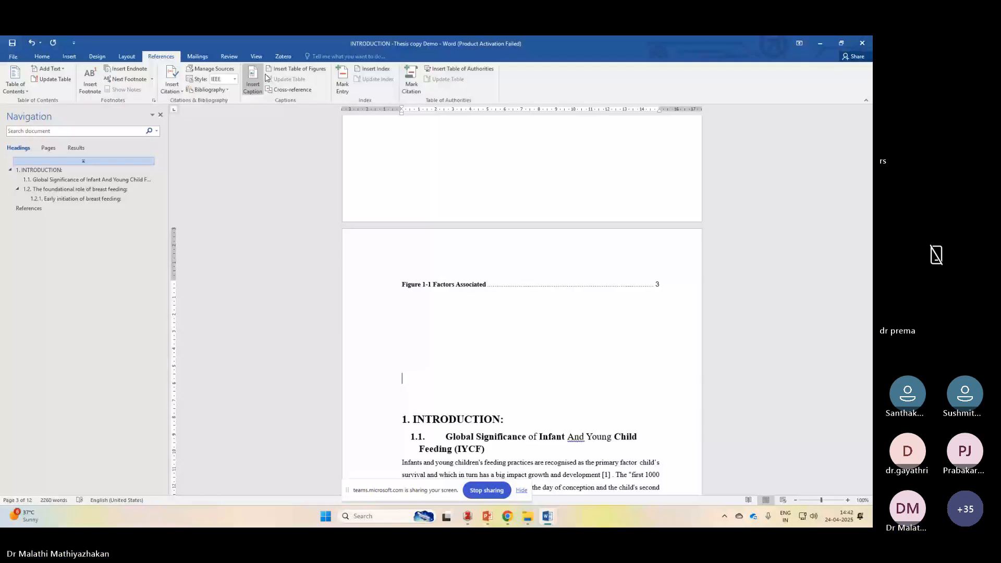
click(286, 69)
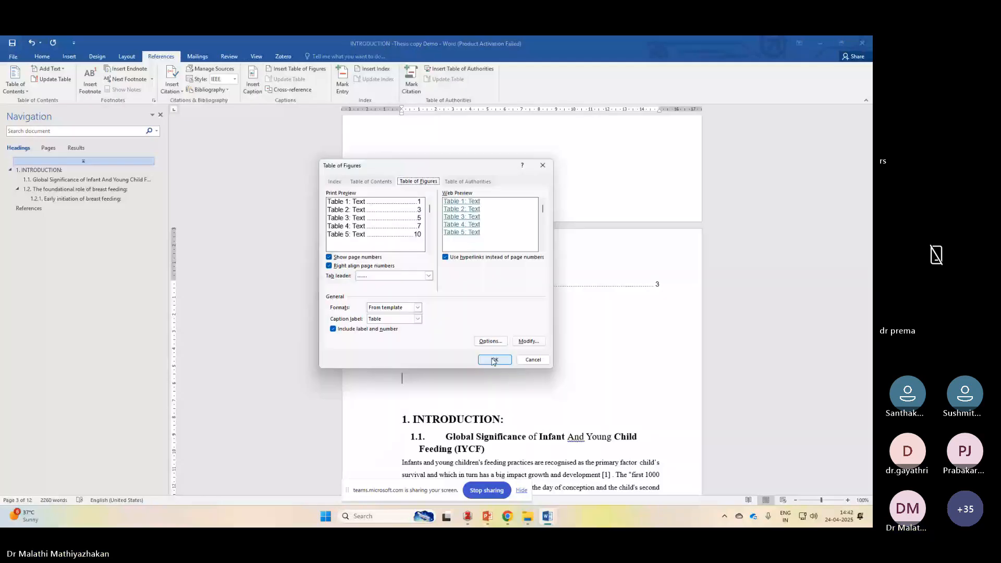
click(494, 361)
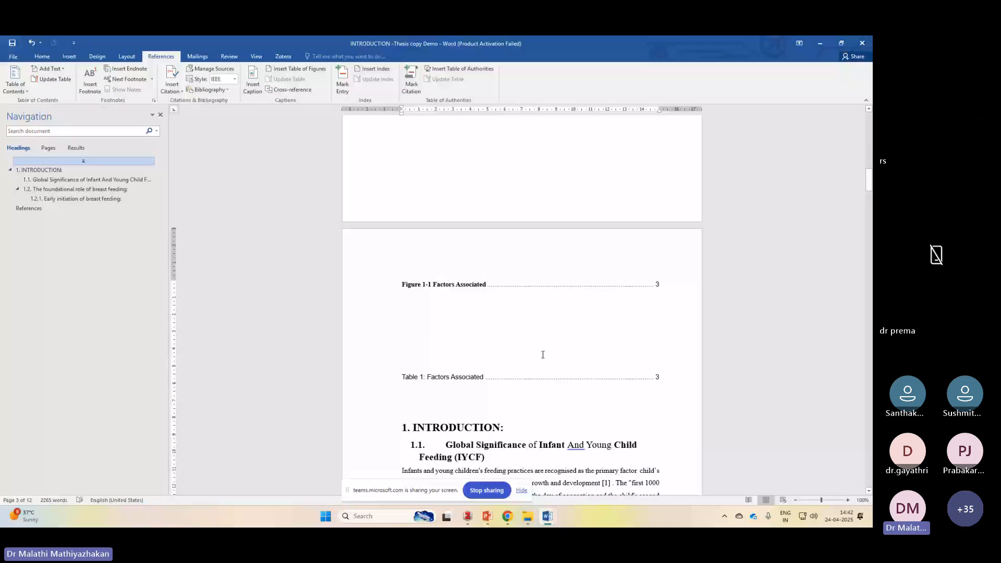
Try to insert a footnote at the INTRODUCTION heading.
click(540, 415)
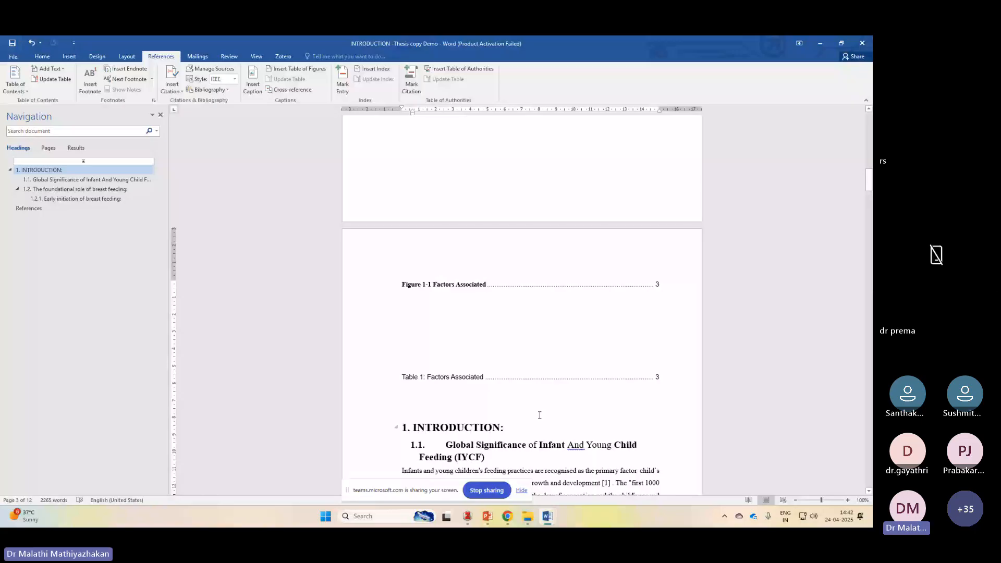
drag(869, 180, 870, 228)
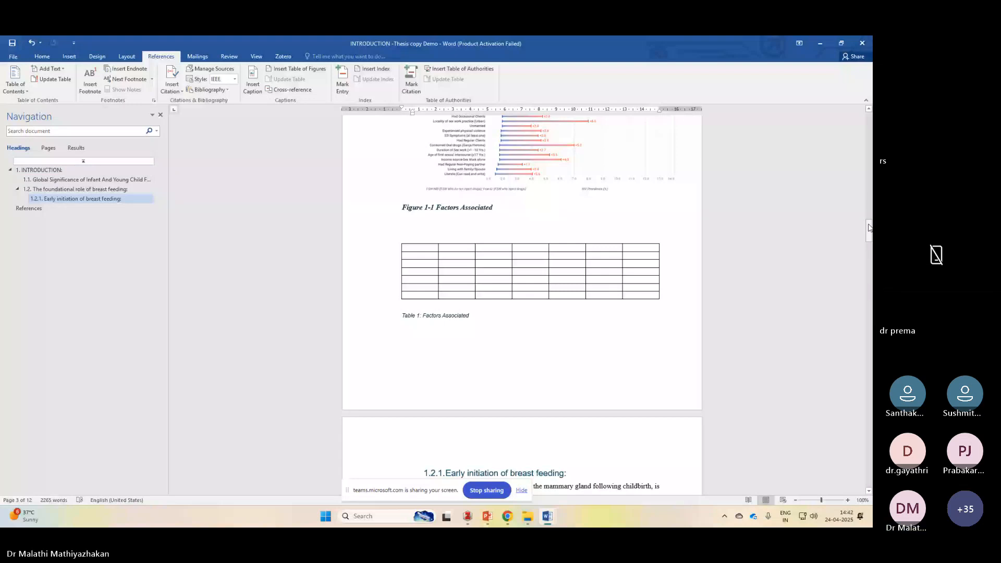
click(90, 80)
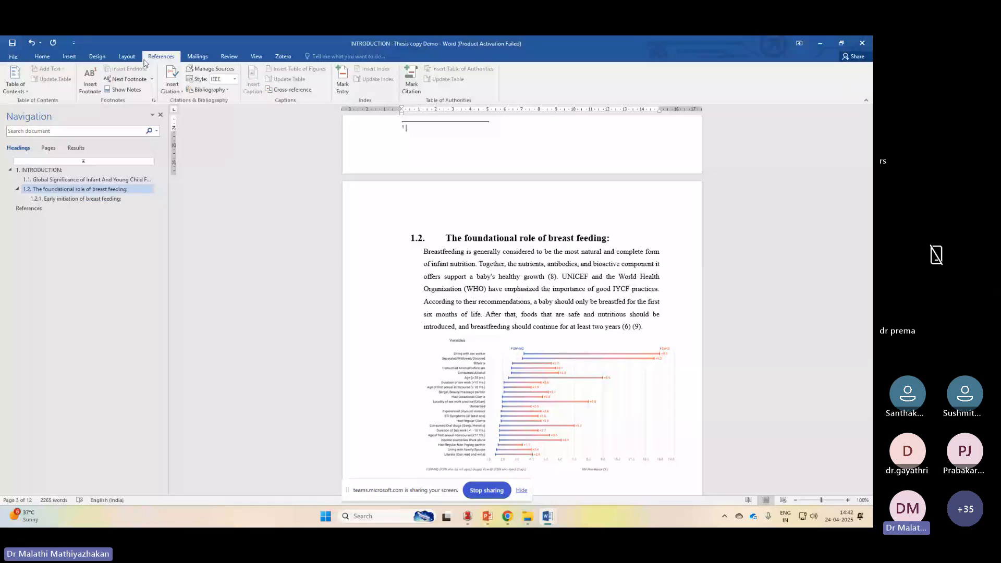
click(86, 88)
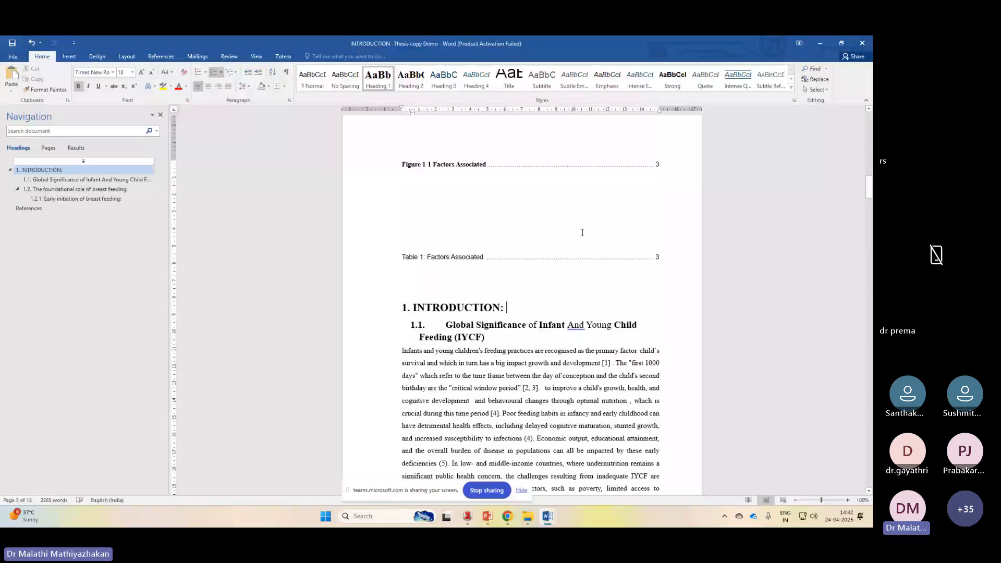
Add a page break between the list of tables and the INTRODUCTION heading.
scroll(522, 313, up, 2)
click(496, 355)
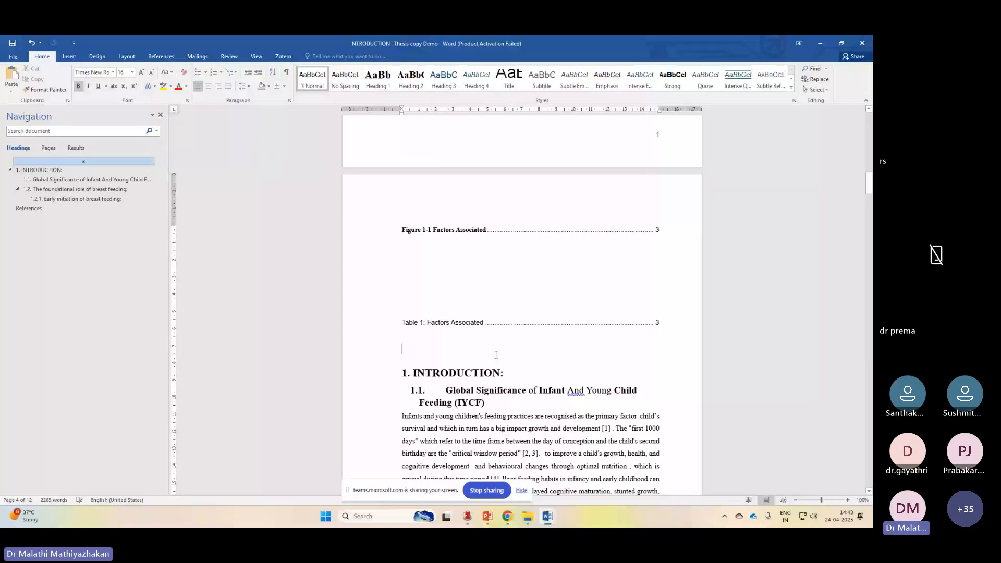
key(ctrl+z)
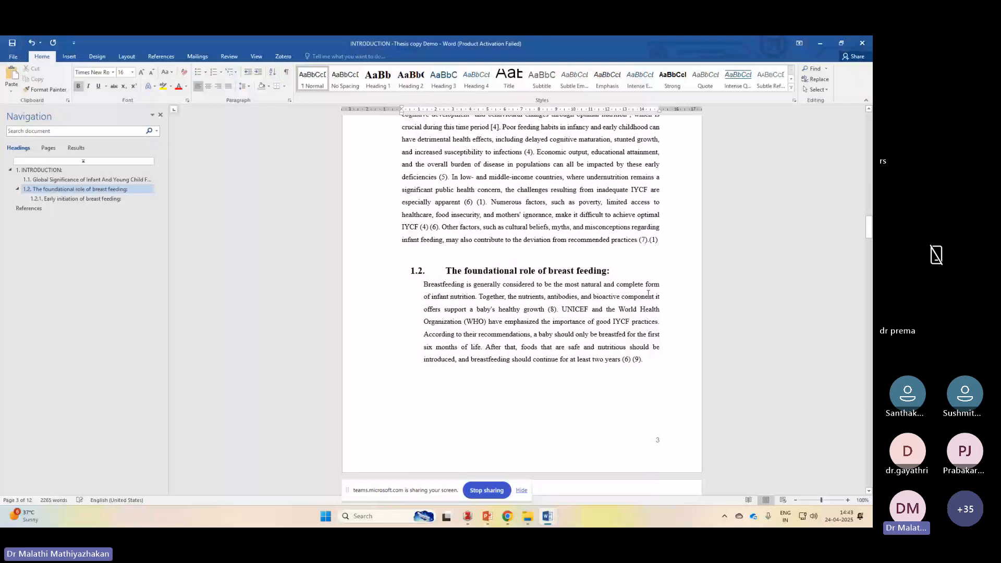
key(ctrl+z)
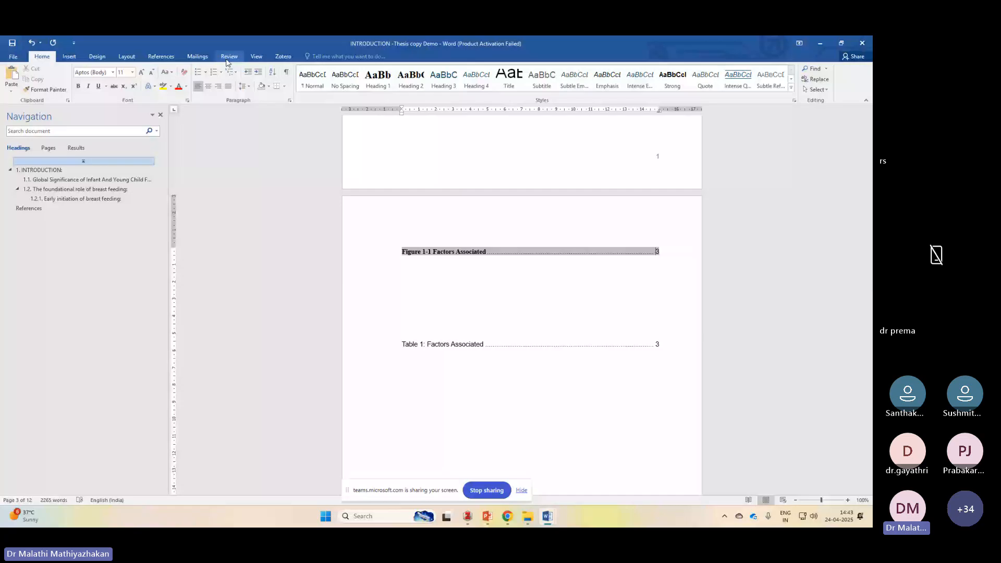
Update the entire list of figures.
click(161, 57)
click(289, 79)
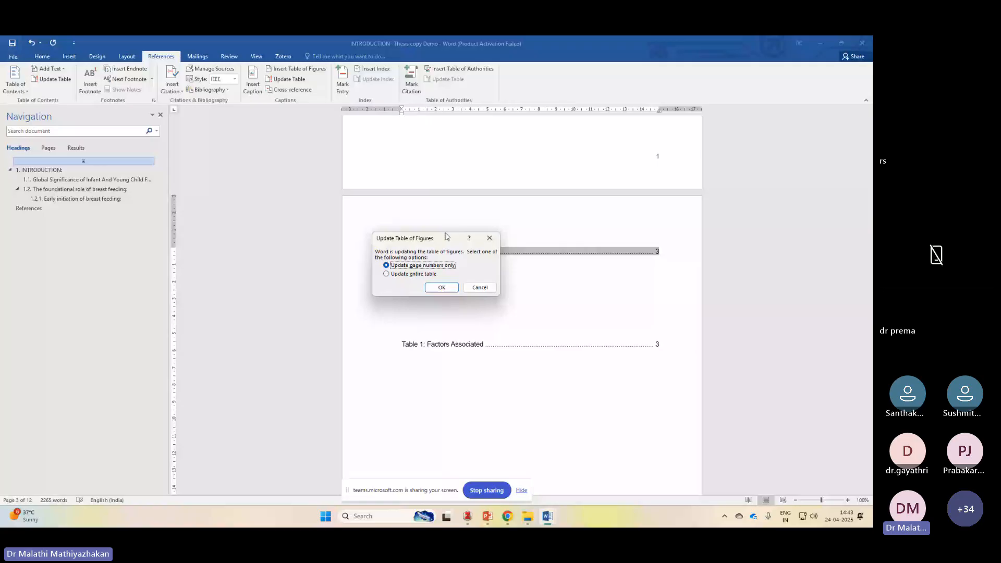
click(415, 276)
click(442, 287)
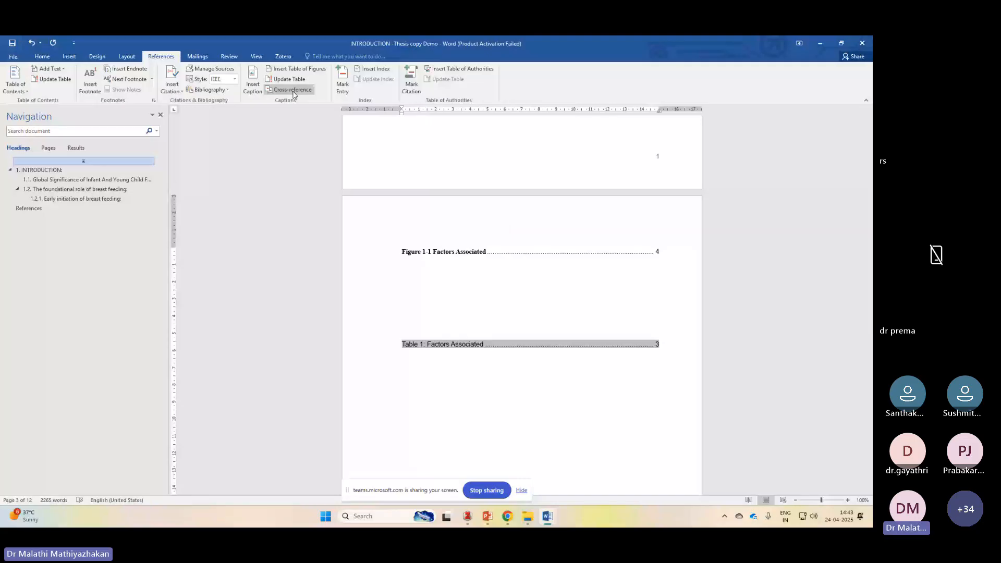
Update the entire table of contents on the page after the cover.
scroll(454, 258, up, 10)
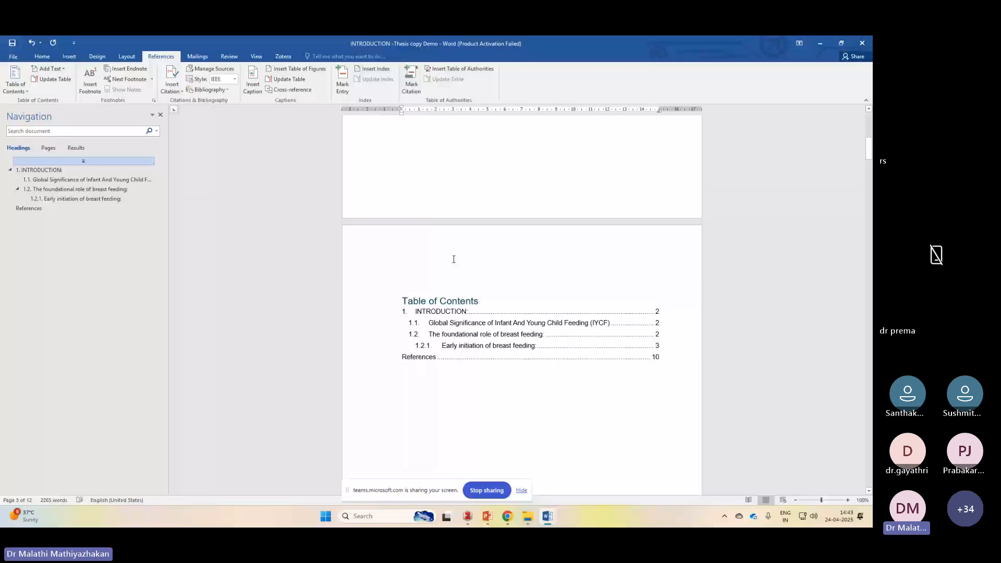
click(452, 301)
click(443, 288)
click(388, 274)
click(437, 289)
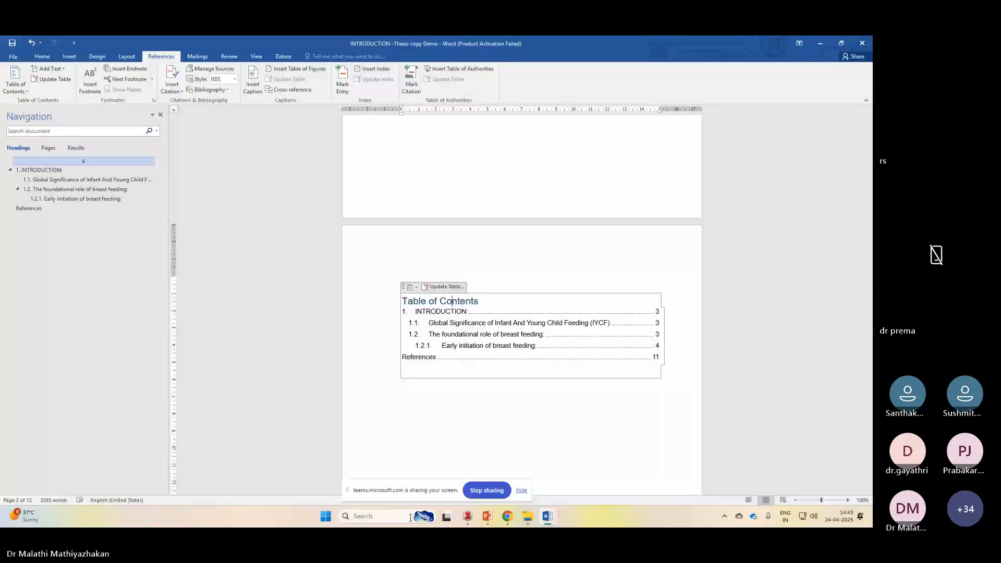
scroll(868, 155, down, 2)
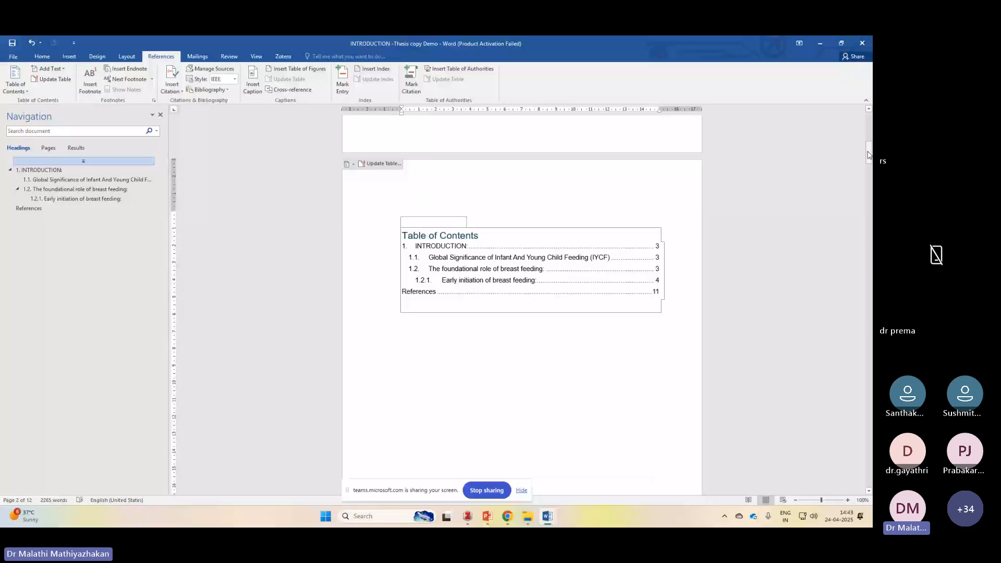
drag(869, 155, 870, 168)
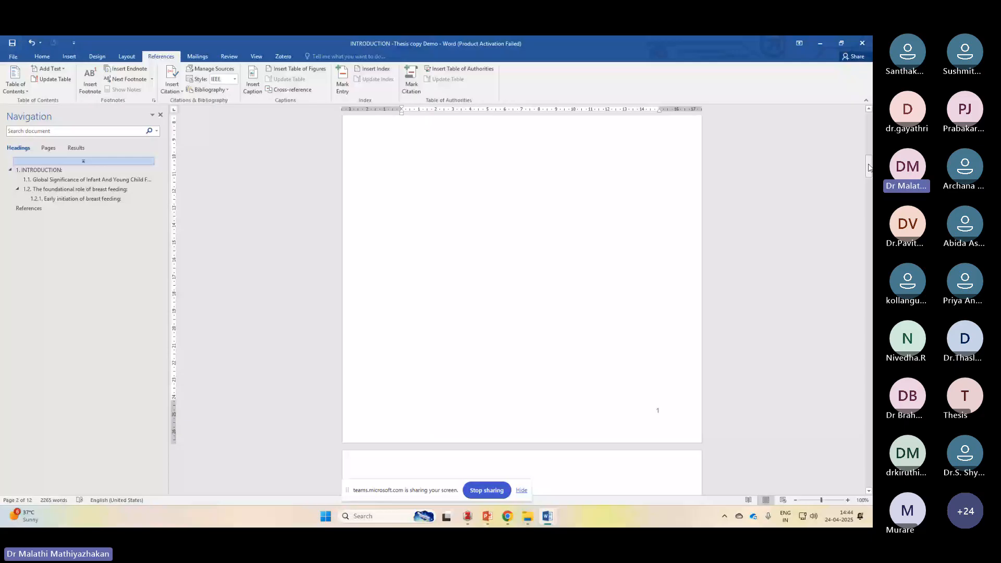
click(504, 517)
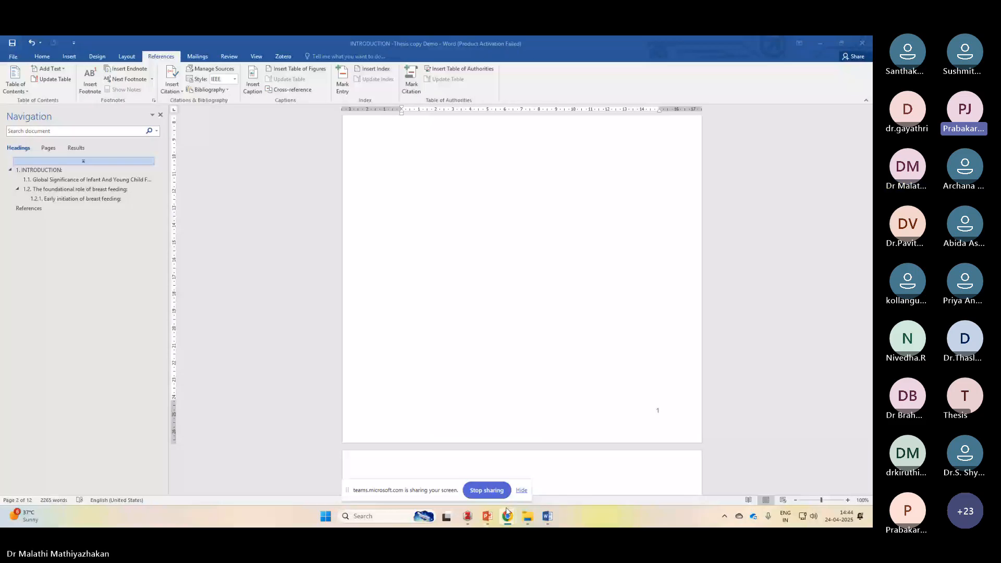
mouse_move(513, 519)
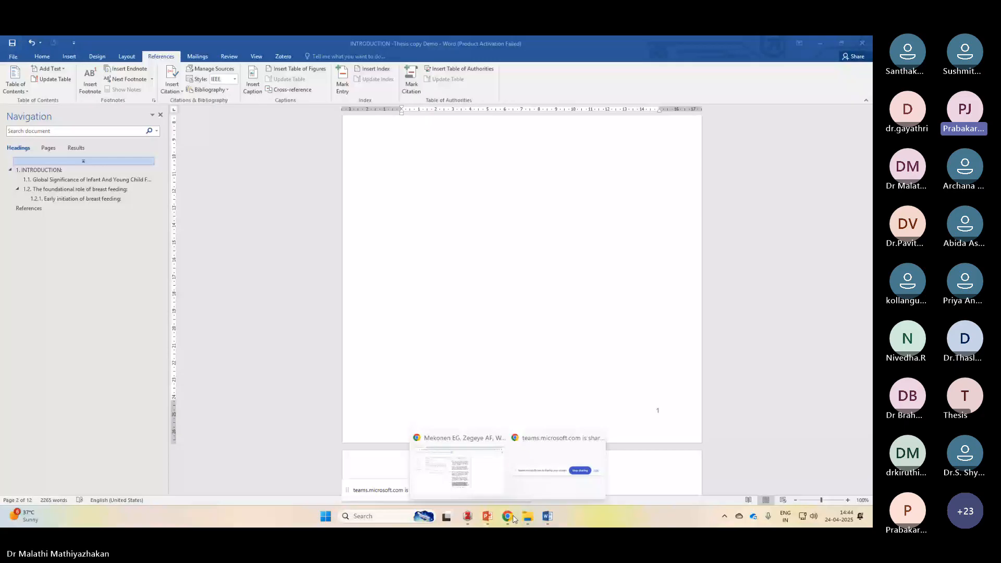
click(457, 237)
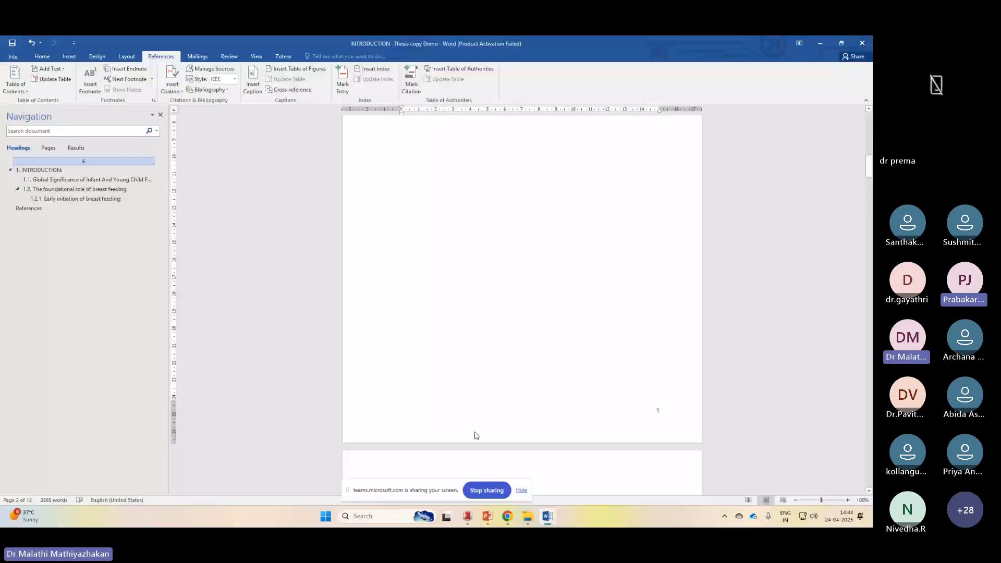
Switch to File Explorer and open the Model Doc document from the Thesis folder.
click(522, 523)
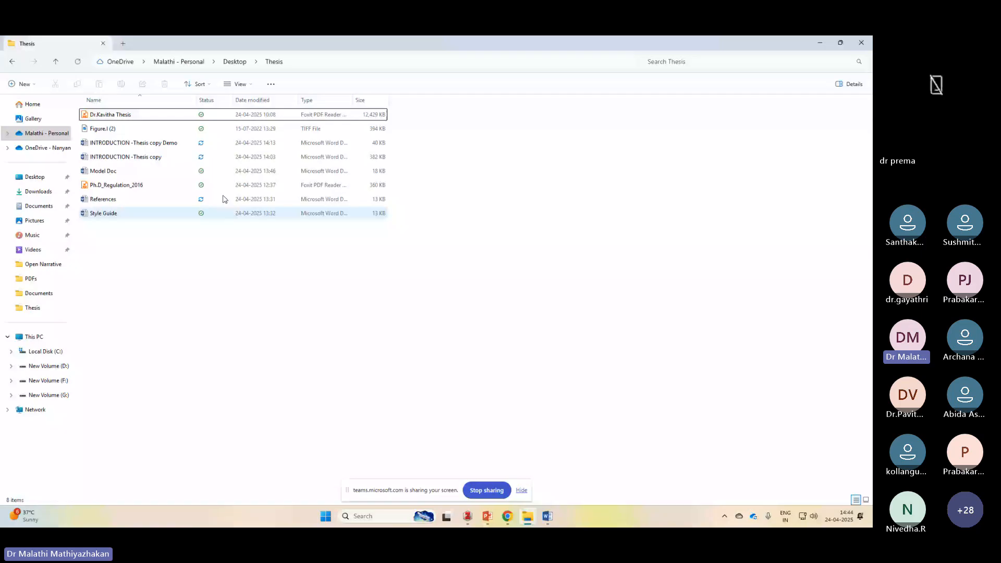
double_click(215, 168)
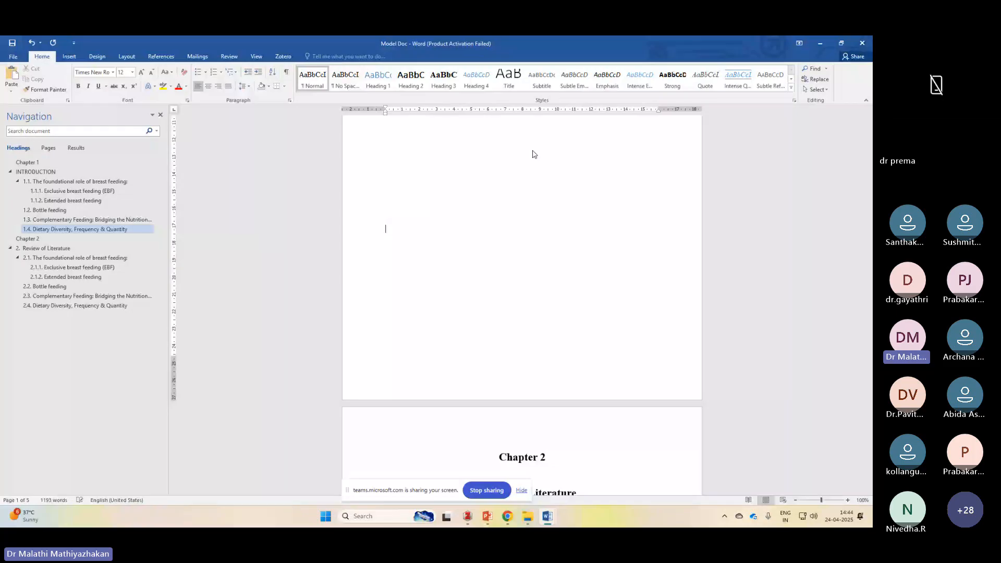
Duplicate the whole Chapter 2 content at the end of the document and change the copy's chapter heading to Chapter 3.
scroll(532, 155, down, 5)
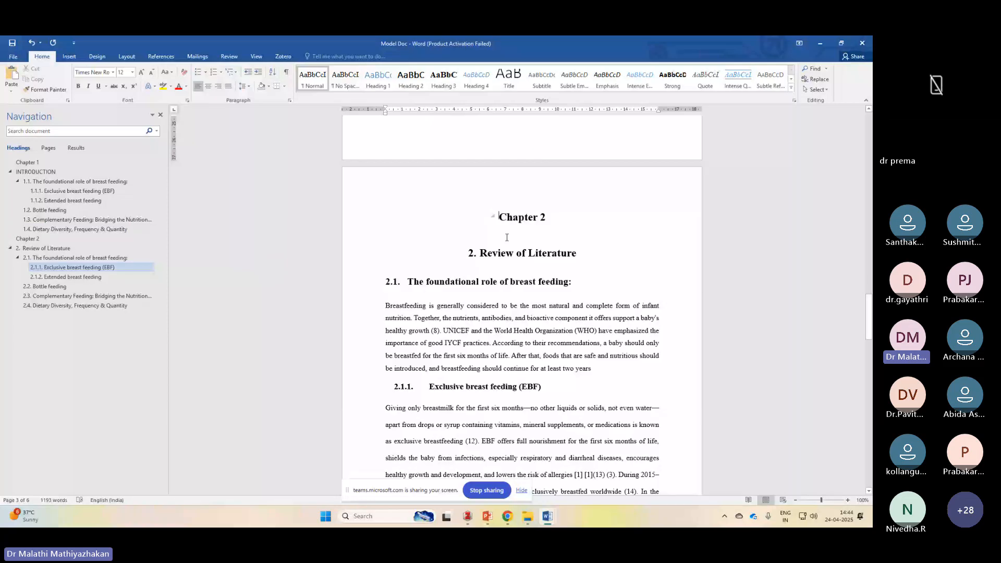
key(ctrl+shift+End)
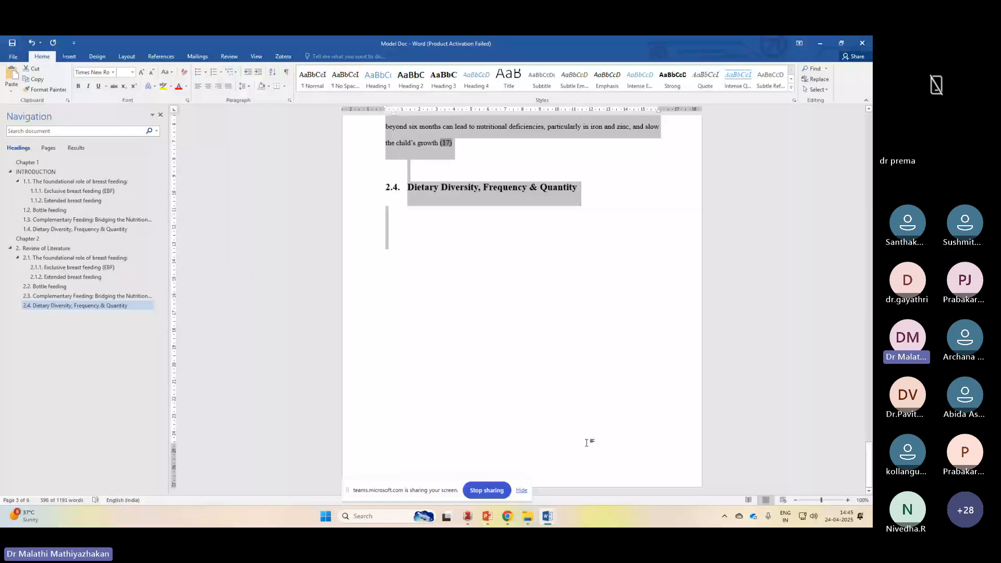
click(587, 443)
key(ctrl+v)
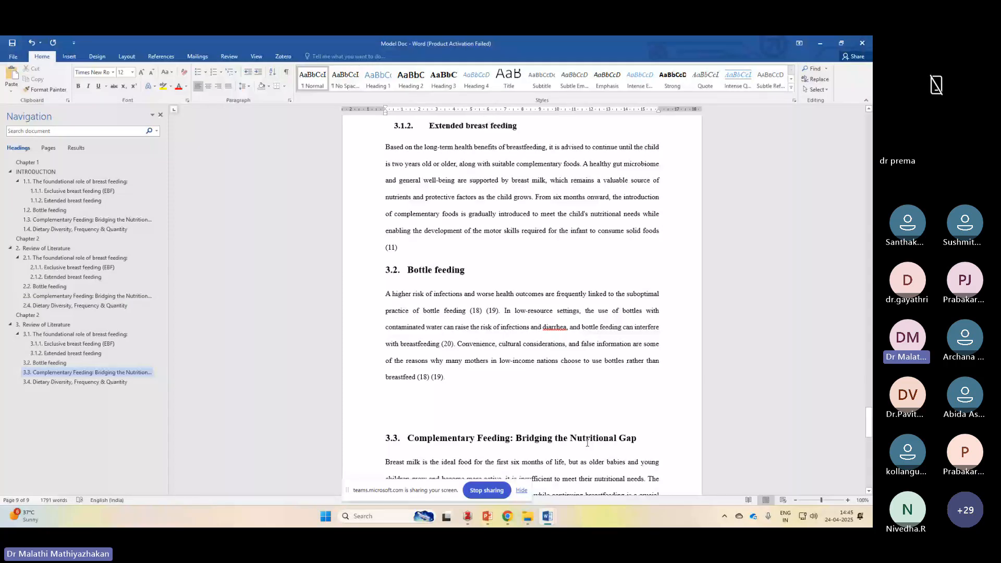
scroll(587, 442, up, 10)
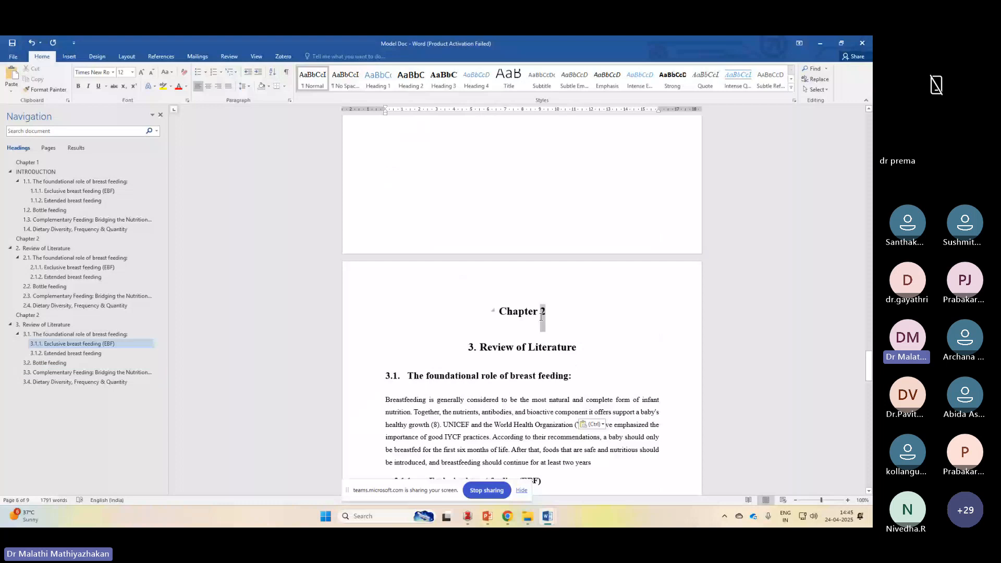
text(3)
scroll(542, 317, up, 5)
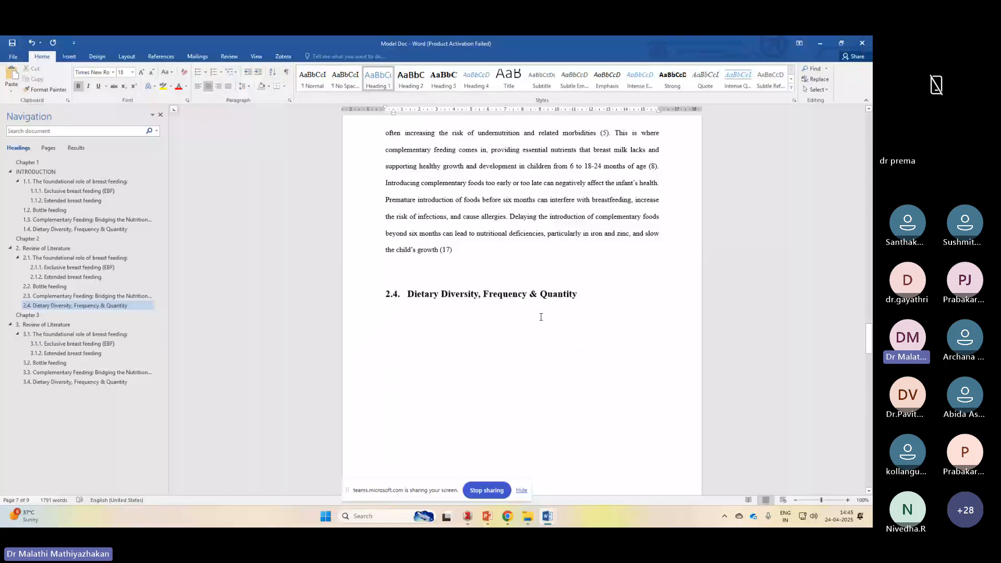
scroll(542, 317, down, 5)
right_click(474, 330)
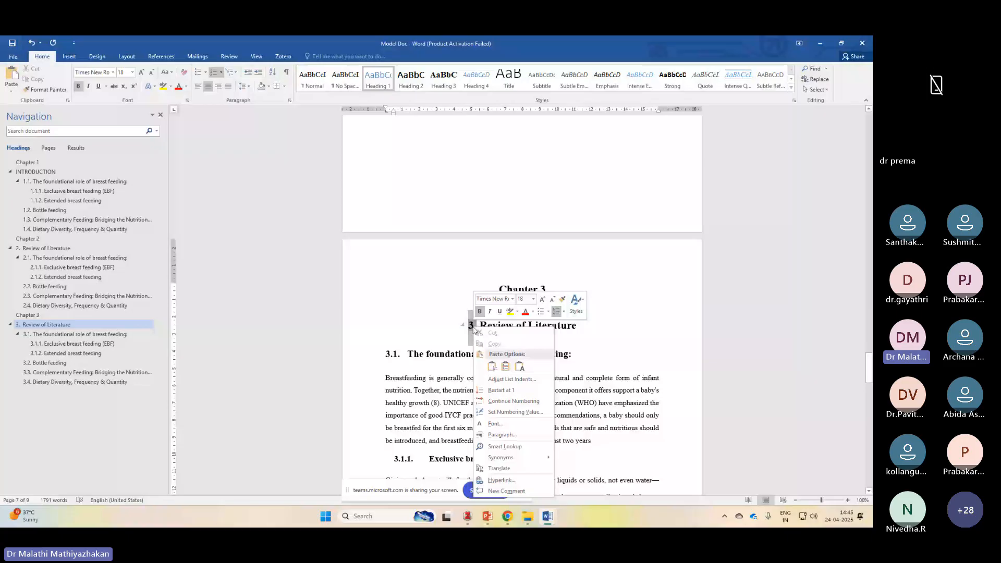
click(230, 72)
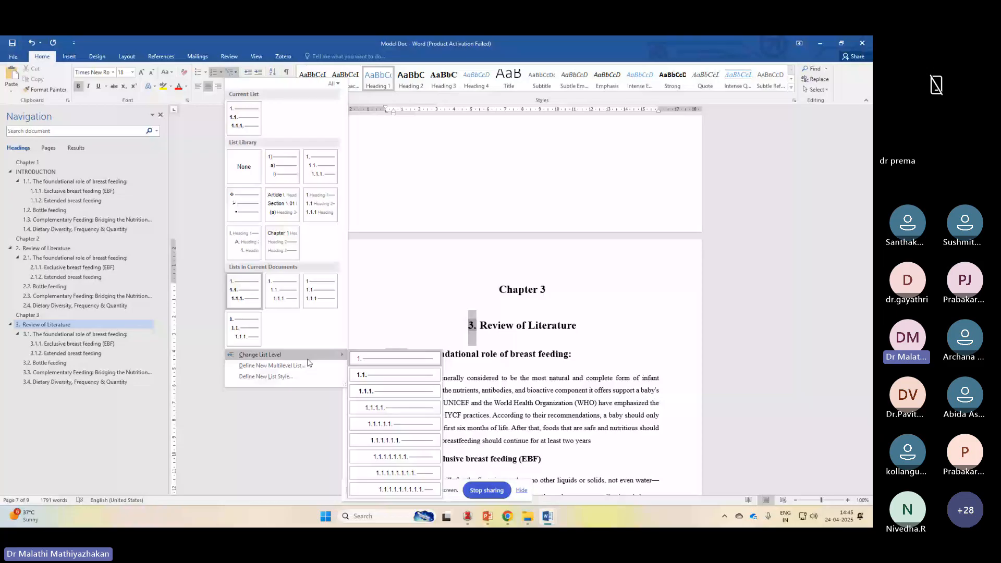
Insert the Variables chart image below the paragraph of section 1.2 Bottle feeding in Chapter 1.
click(867, 185)
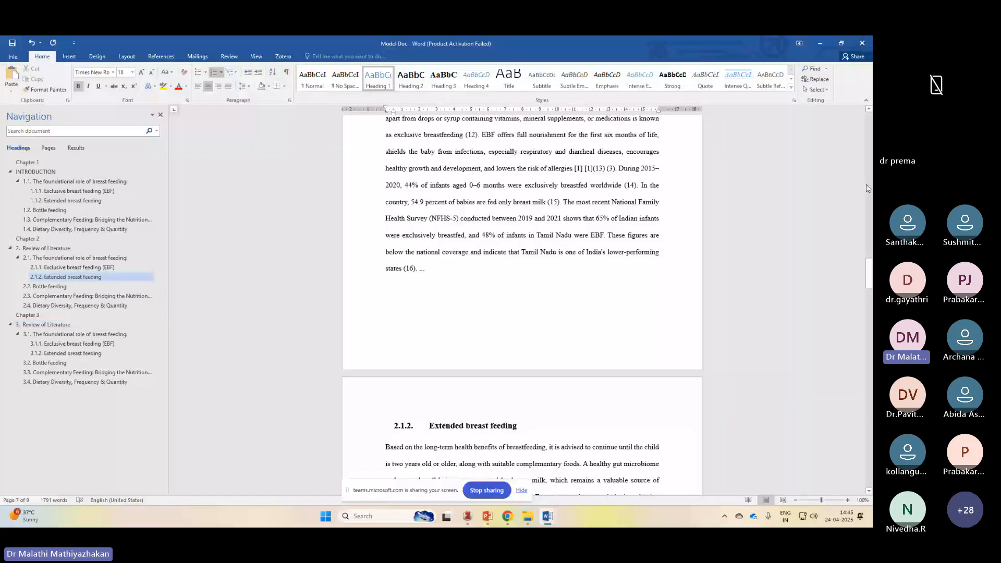
click(867, 185)
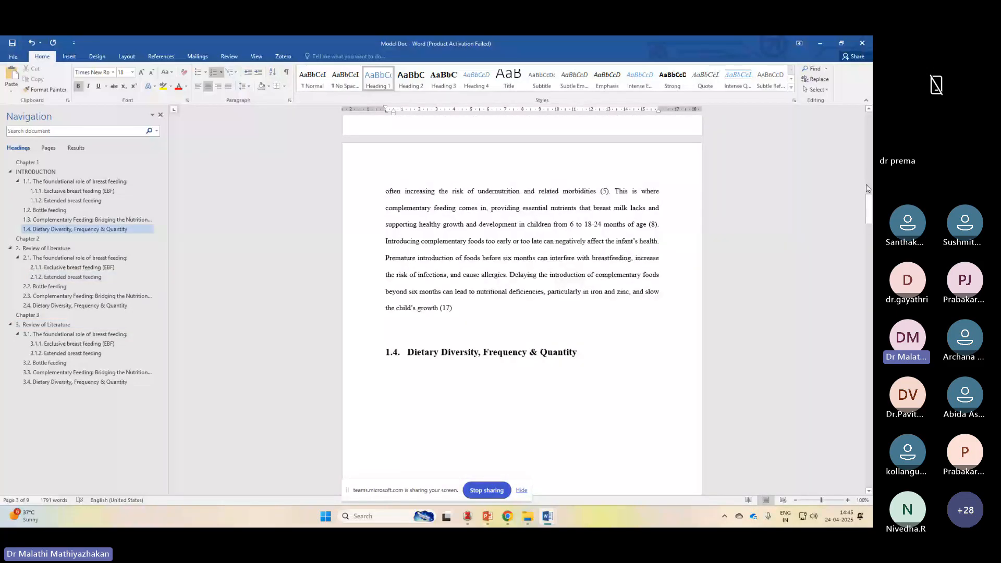
click(868, 187)
click(463, 300)
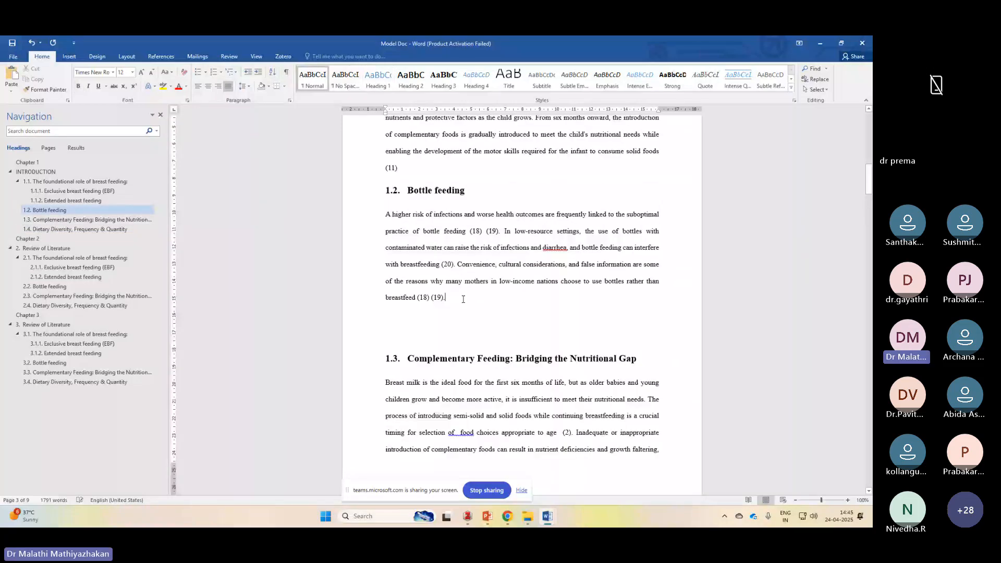
key(Return)
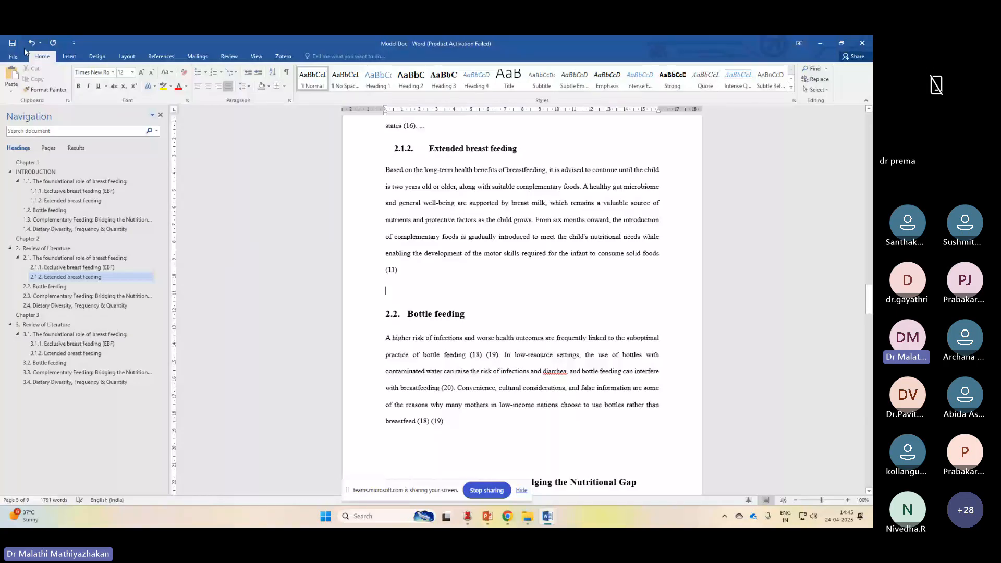
key(ctrl+v)
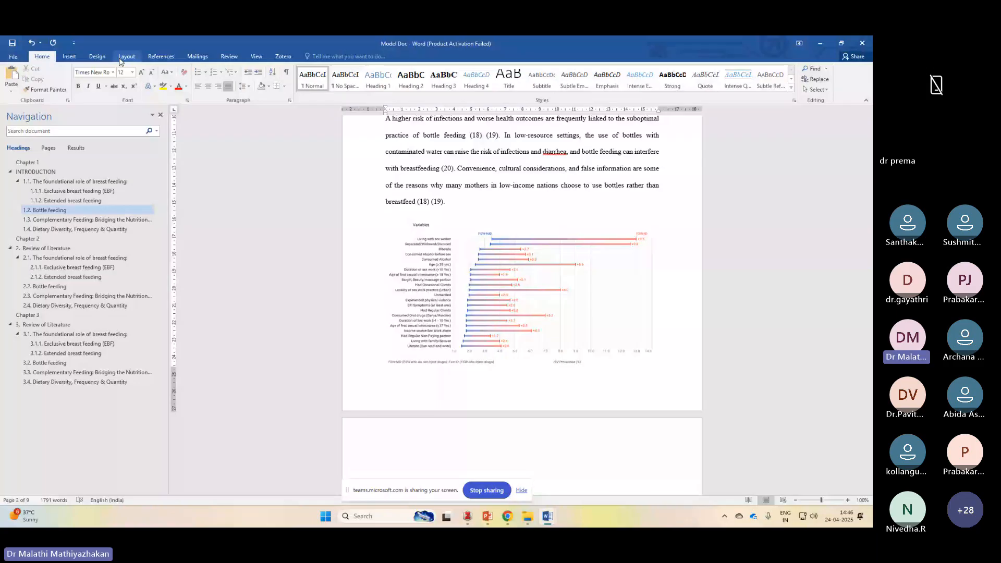
Add an empty line below the Variables chart in section 1.2 Bottle feeding.
click(161, 56)
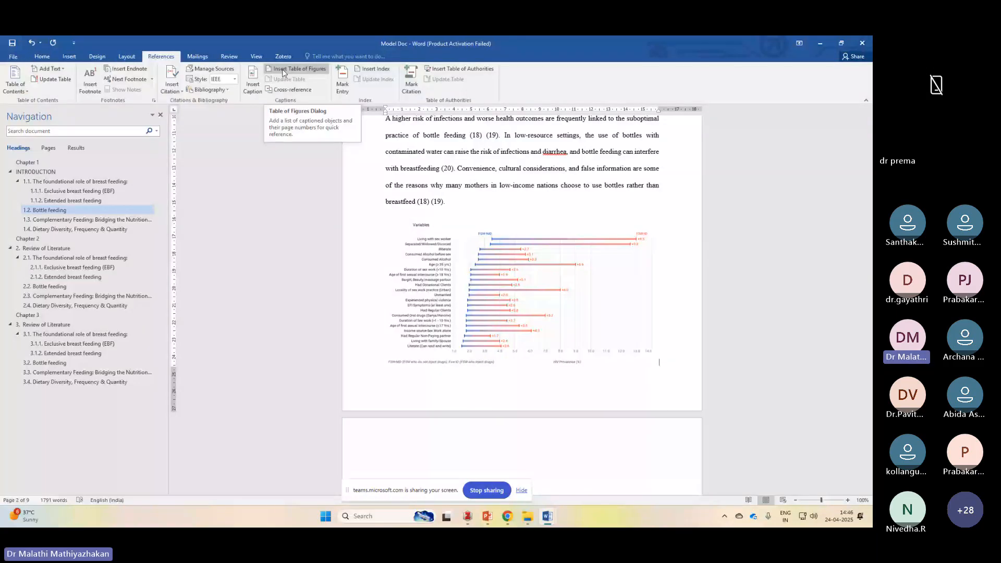
key(Return)
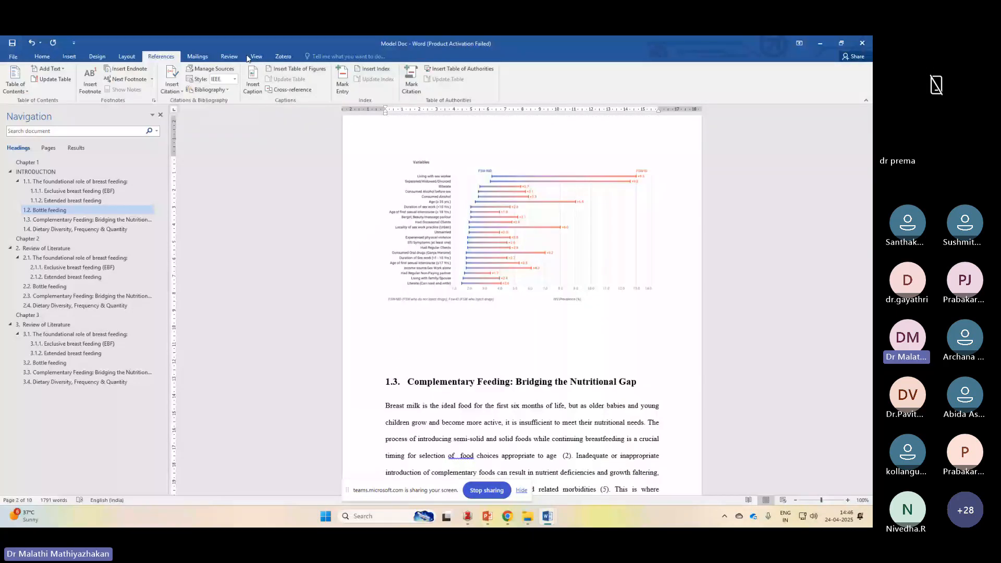
click(296, 69)
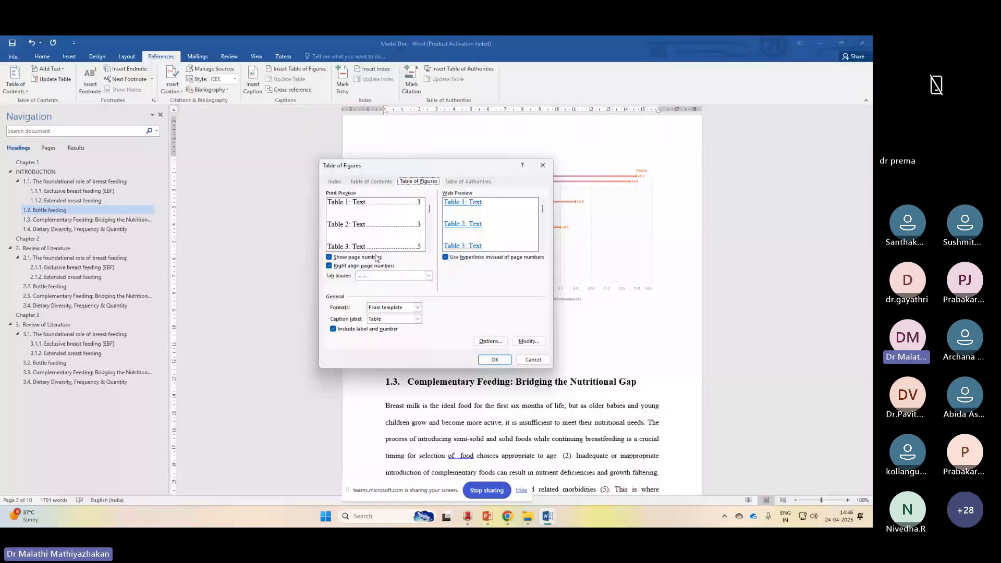
click(418, 319)
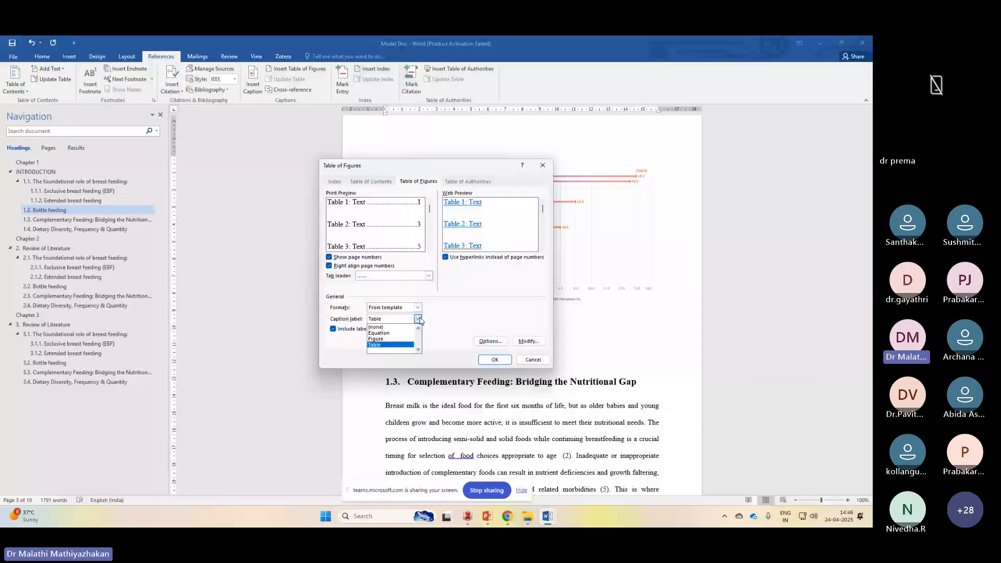
click(419, 320)
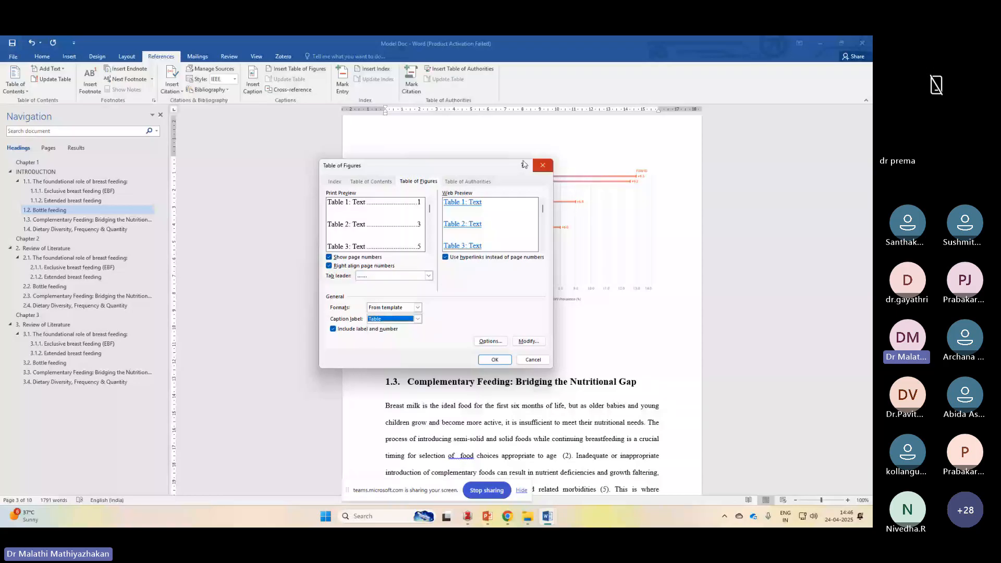
click(543, 165)
Insert a caption below the section 1.2 chart with the Figure label, chapter-based numbering and the text Factors.
click(253, 80)
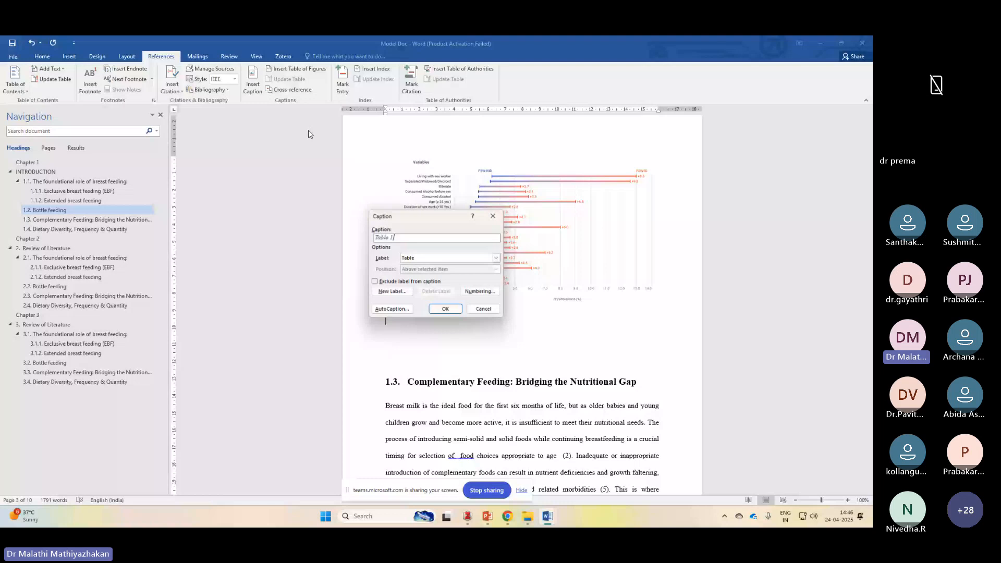
click(457, 259)
click(457, 272)
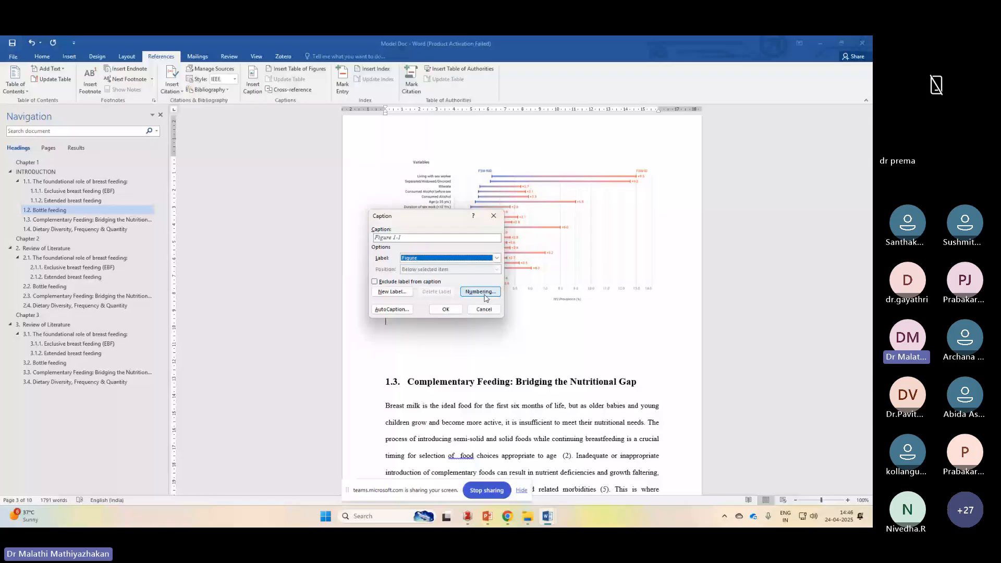
click(484, 295)
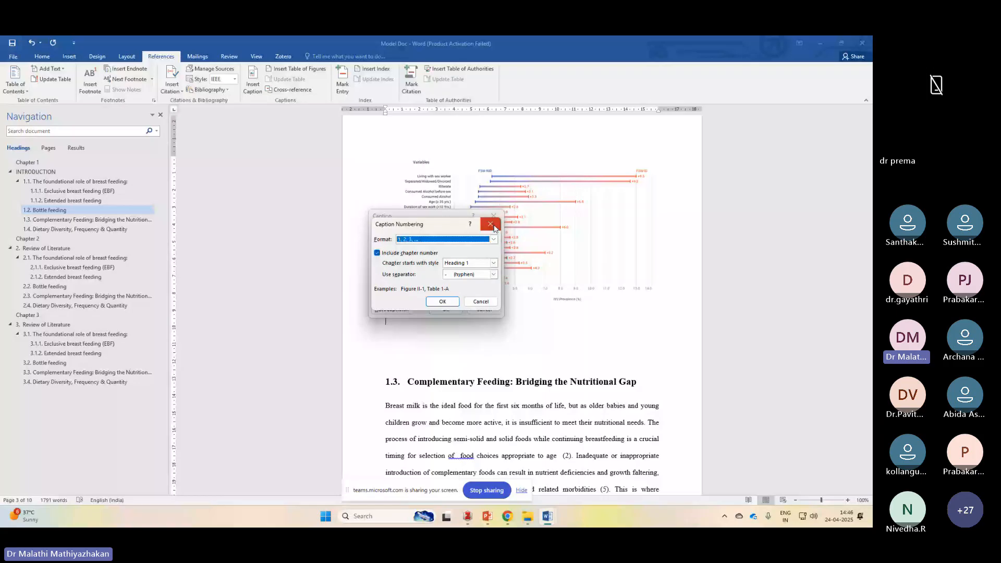
click(491, 225)
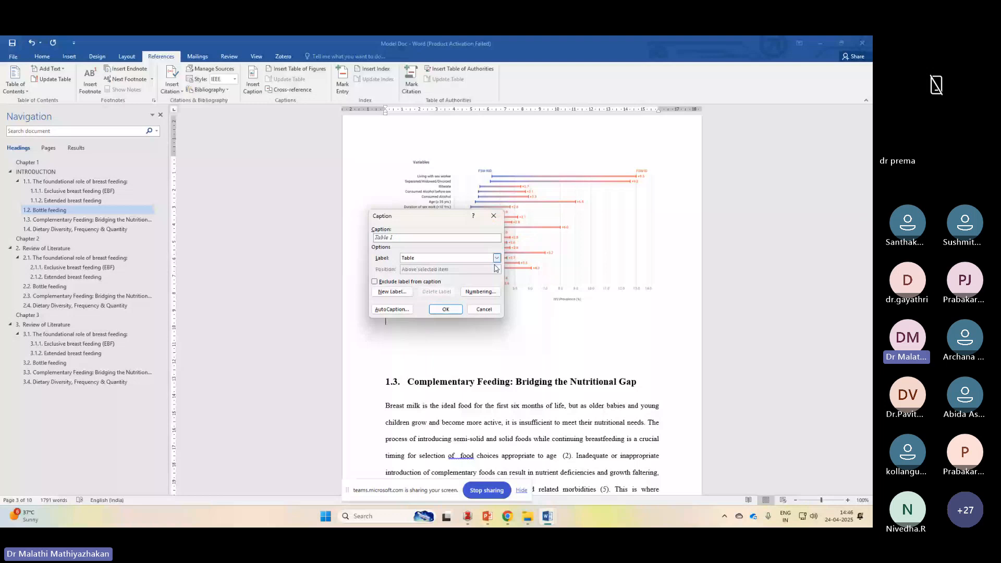
click(470, 272)
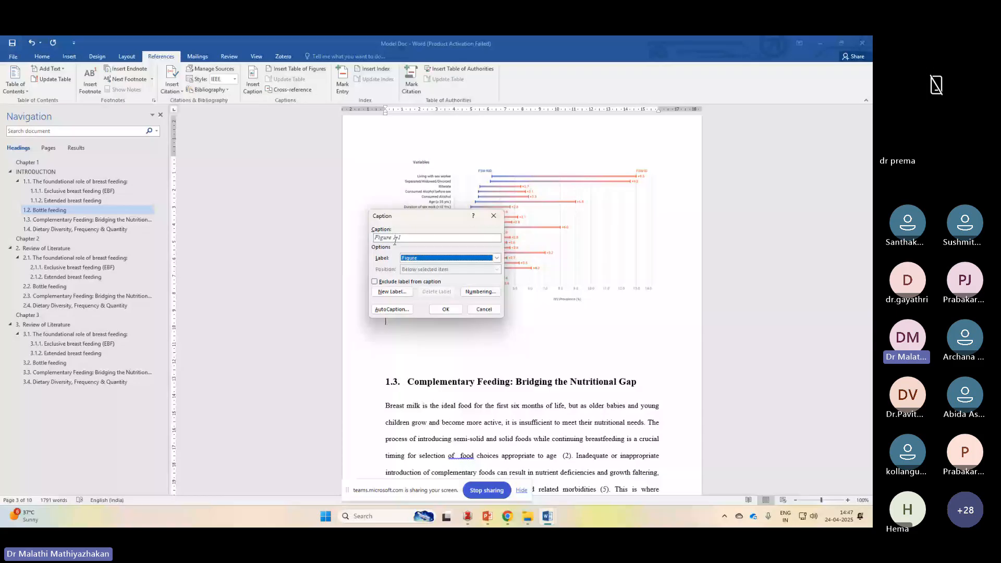
click(469, 293)
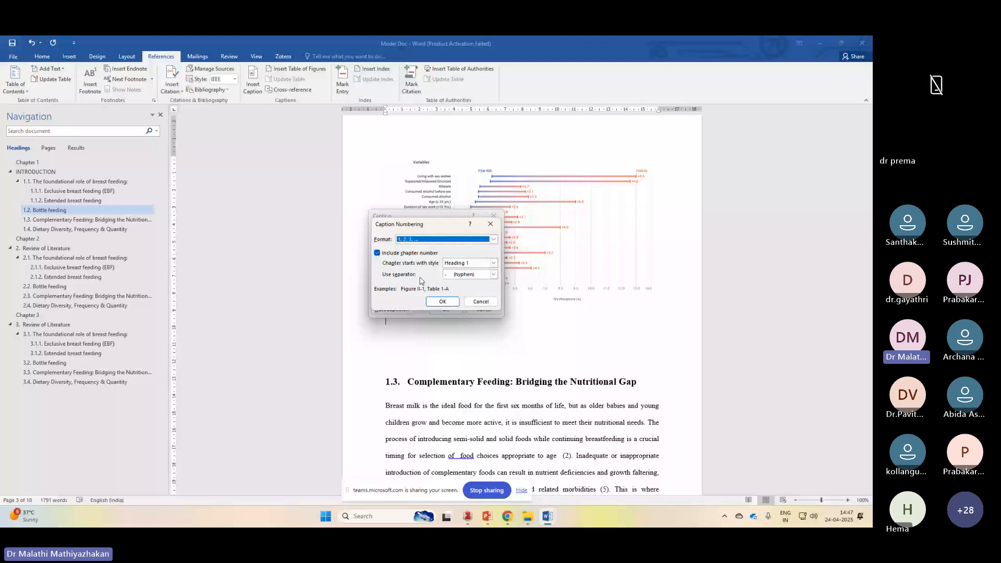
click(377, 253)
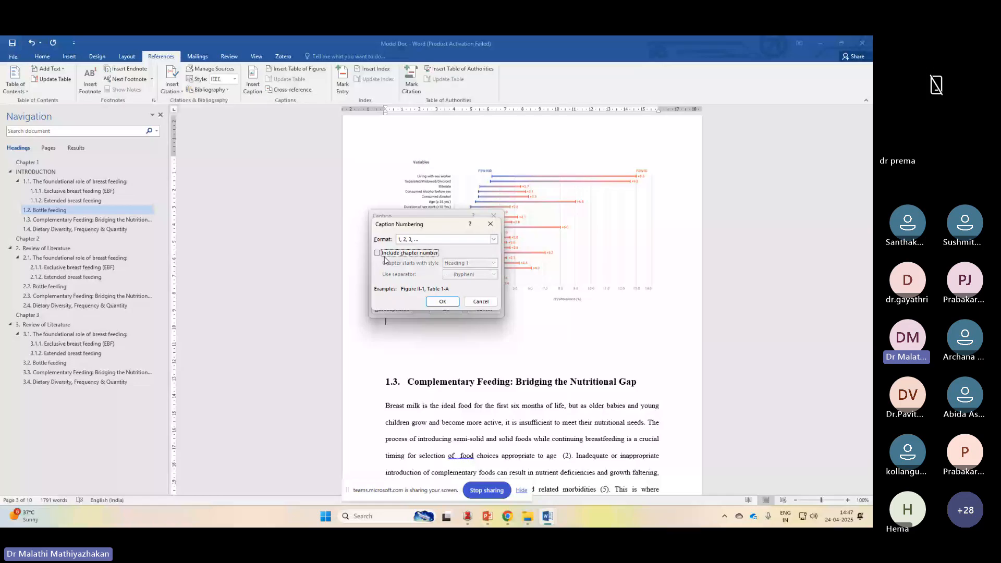
key(Return)
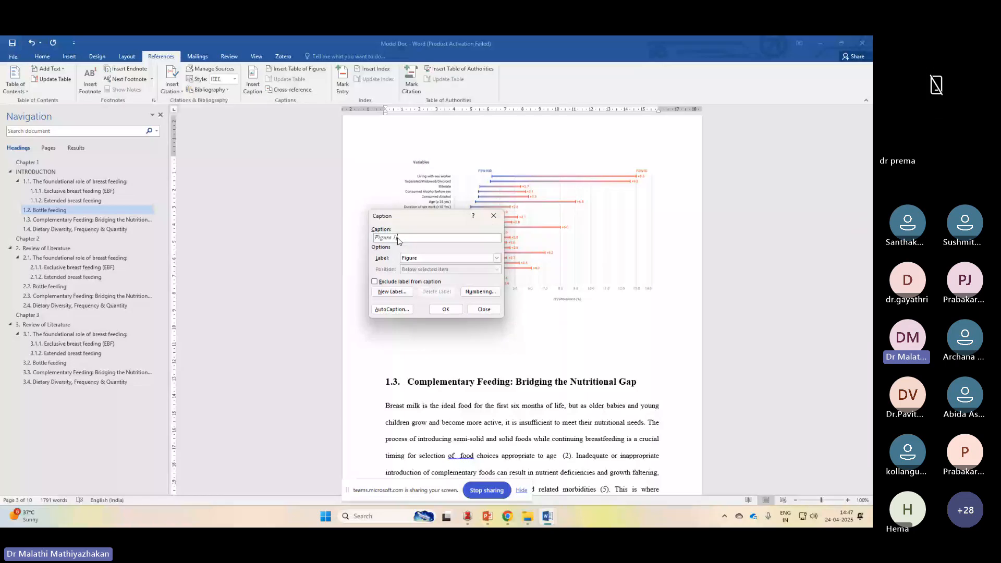
click(446, 307)
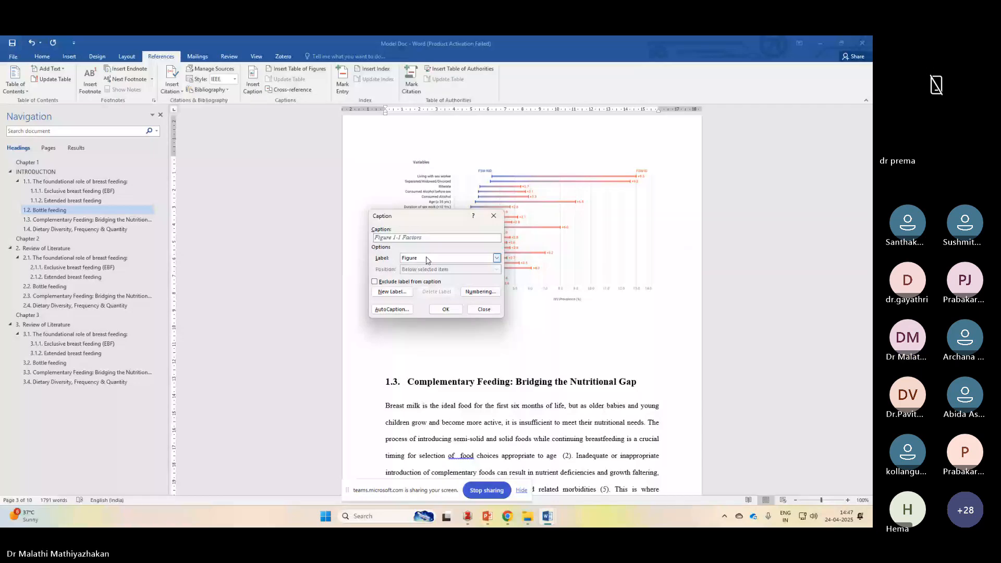
click(445, 310)
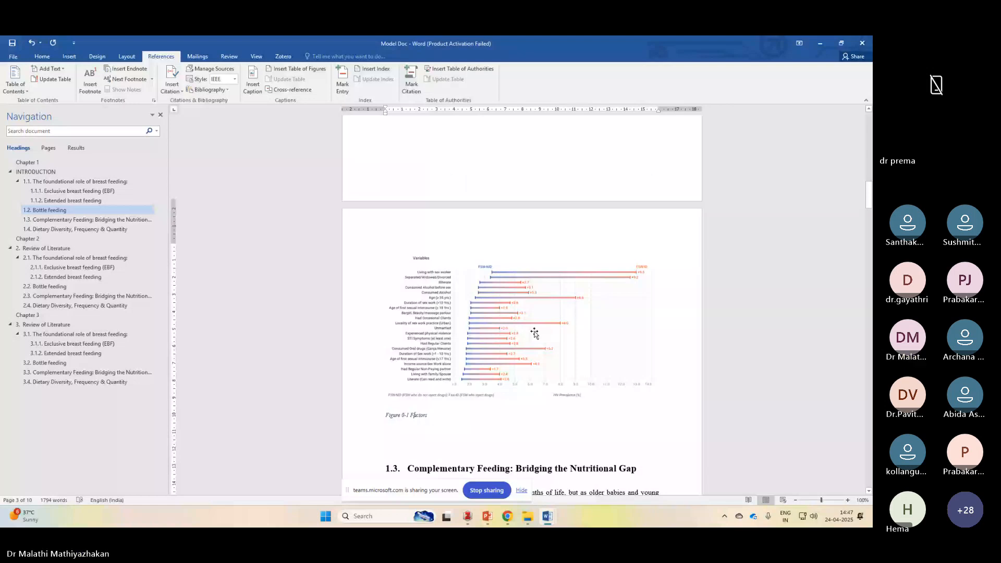
Undo the Factors caption below the section 1.2 chart.
scroll(534, 334, down, 3)
click(252, 80)
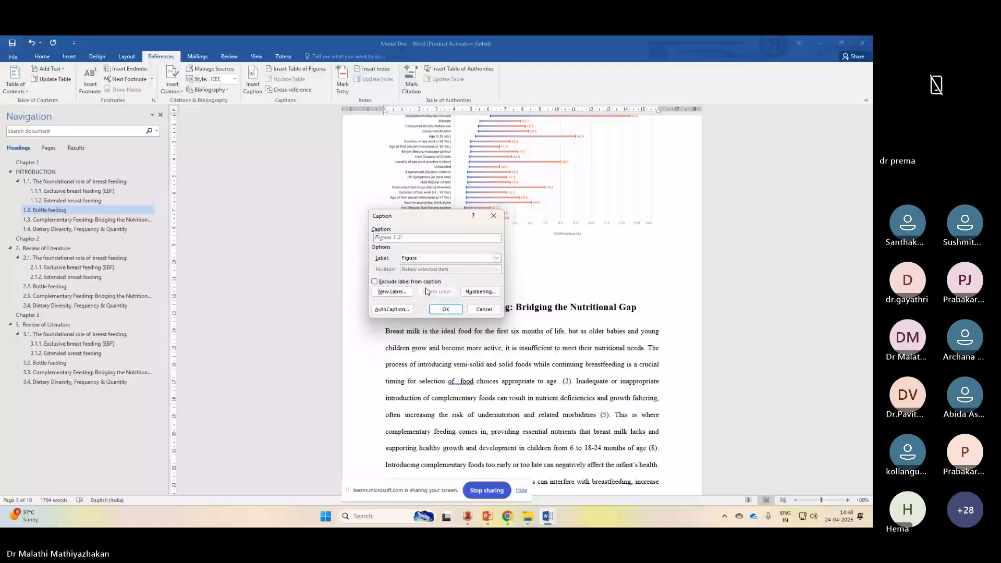
click(484, 309)
right_click(400, 258)
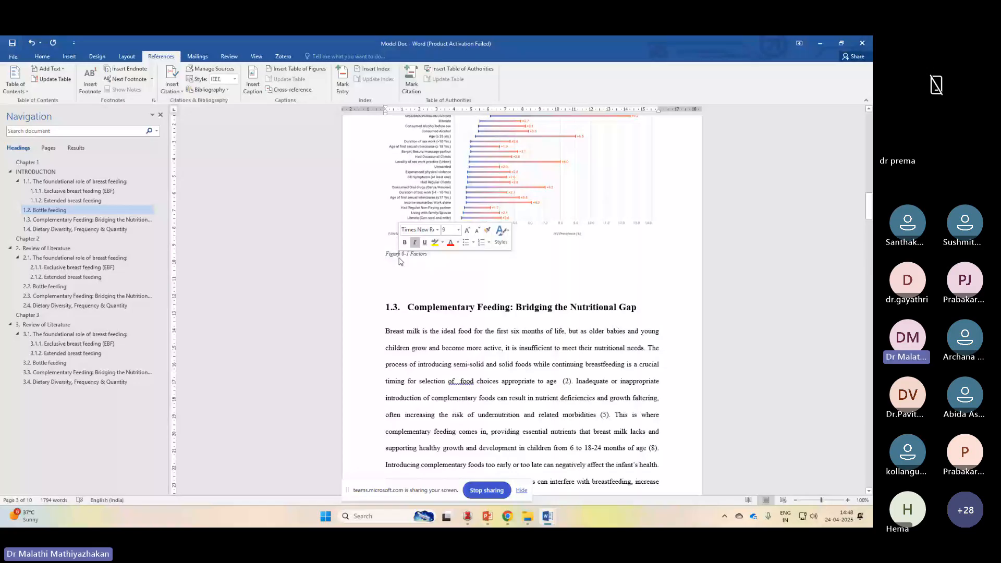
key(ctrl+z)
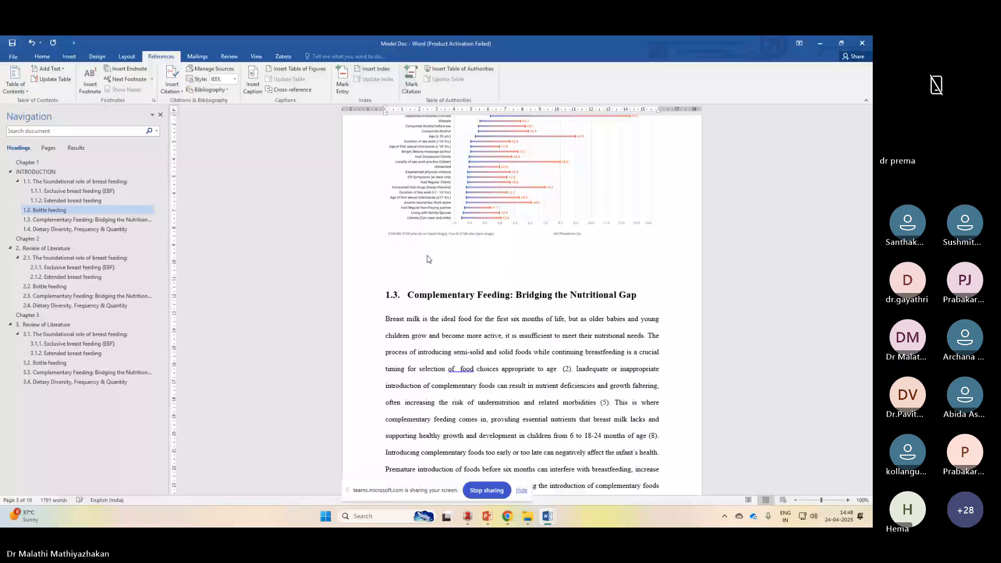
click(253, 81)
click(477, 299)
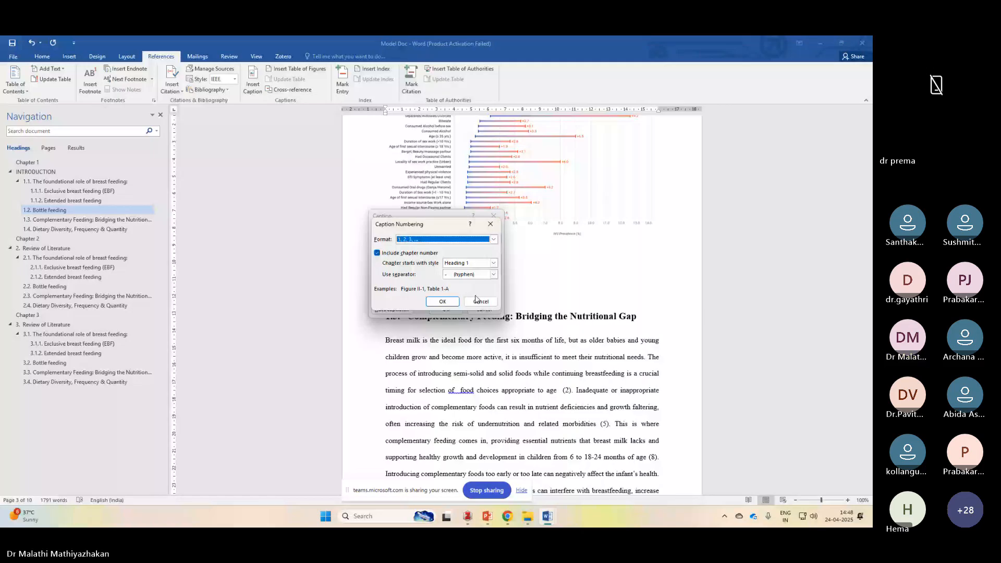
click(477, 301)
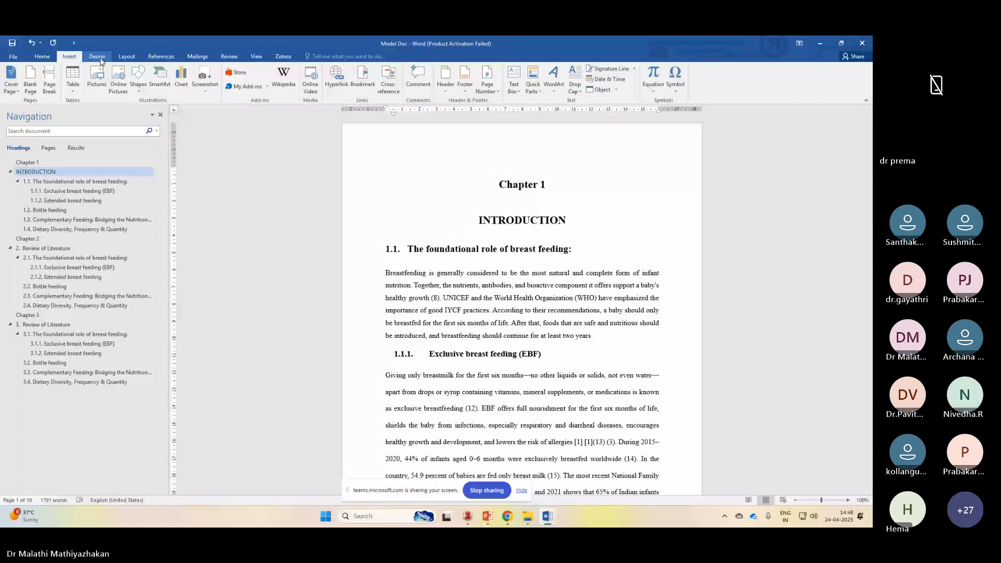
Apply the document's 1., 1.1., 1.1.1. multilevel numbering scheme to the INTRODUCTION heading of Chapter 1.
click(42, 56)
click(230, 72)
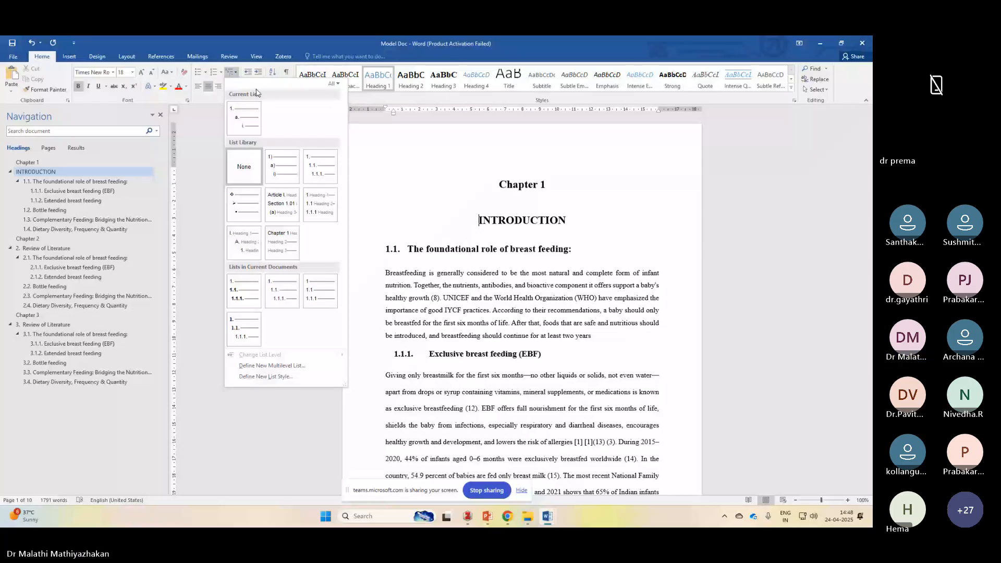
click(249, 303)
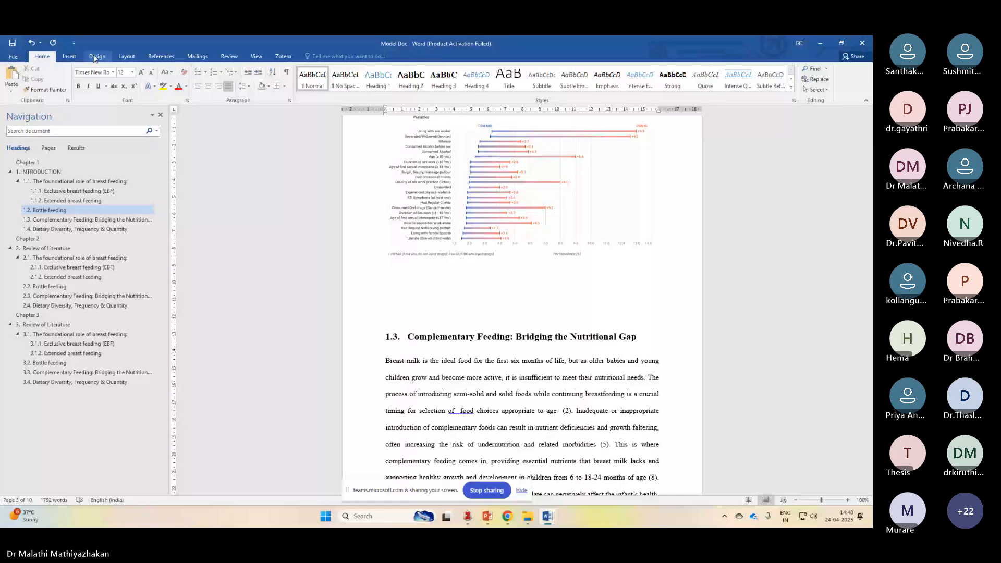
Insert a Figure caption with the chapter-based number 1-1 below the Variables chart in section 1.2.
click(160, 56)
click(172, 81)
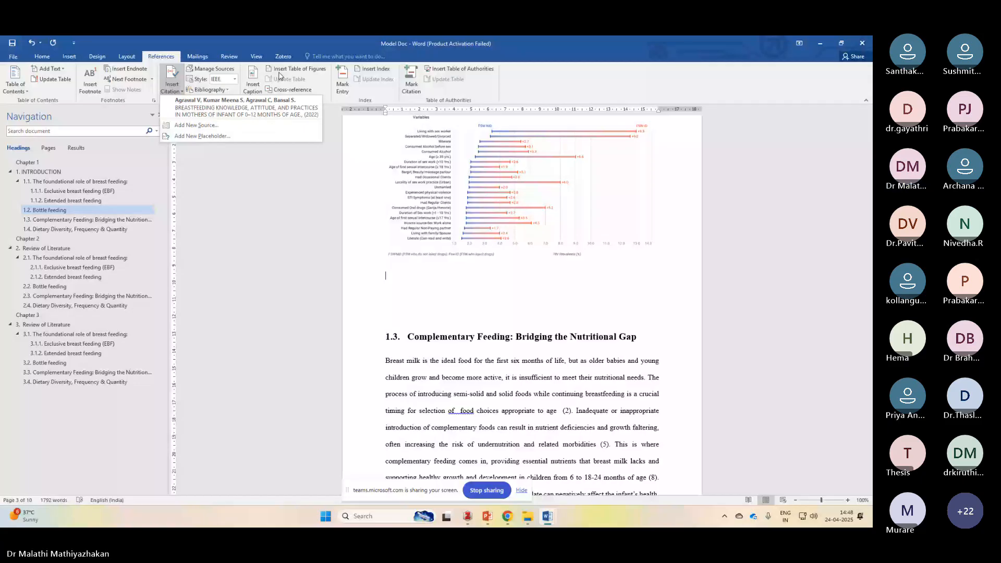
click(253, 81)
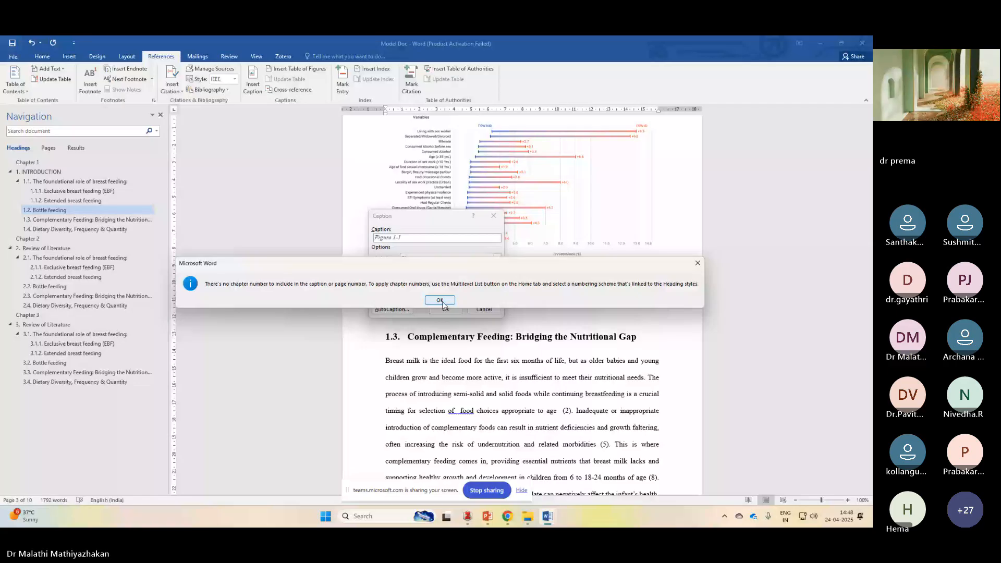
click(441, 301)
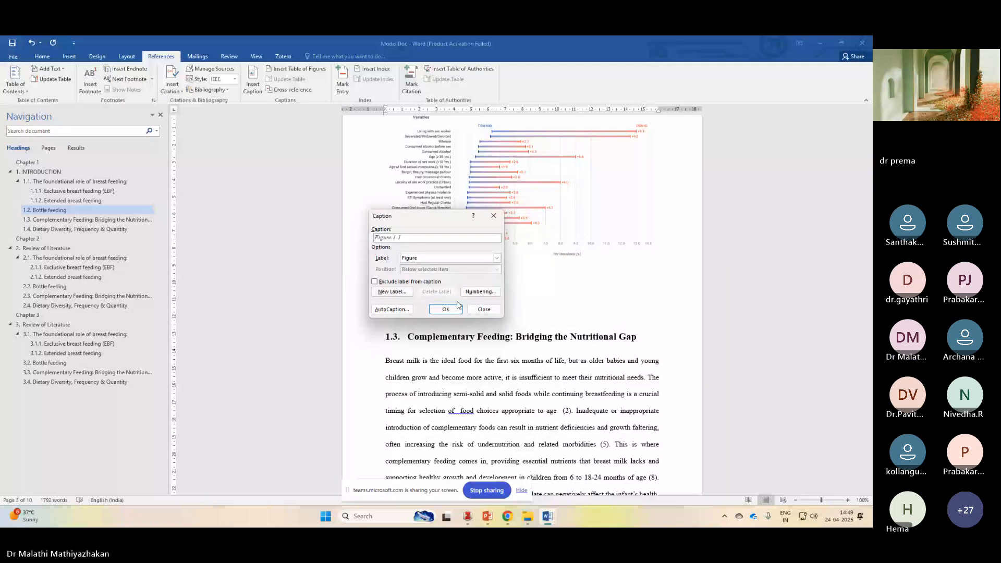
click(457, 309)
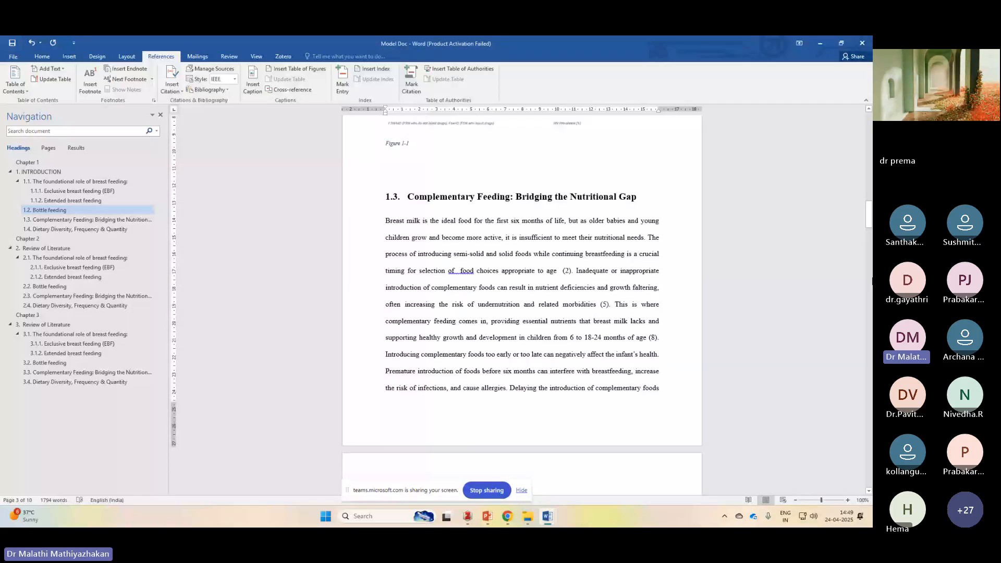
Add an empty line below the Variables chart just above section 2.2 Bottle feeding in Chapter 2.
scroll(663, 272, down, 15)
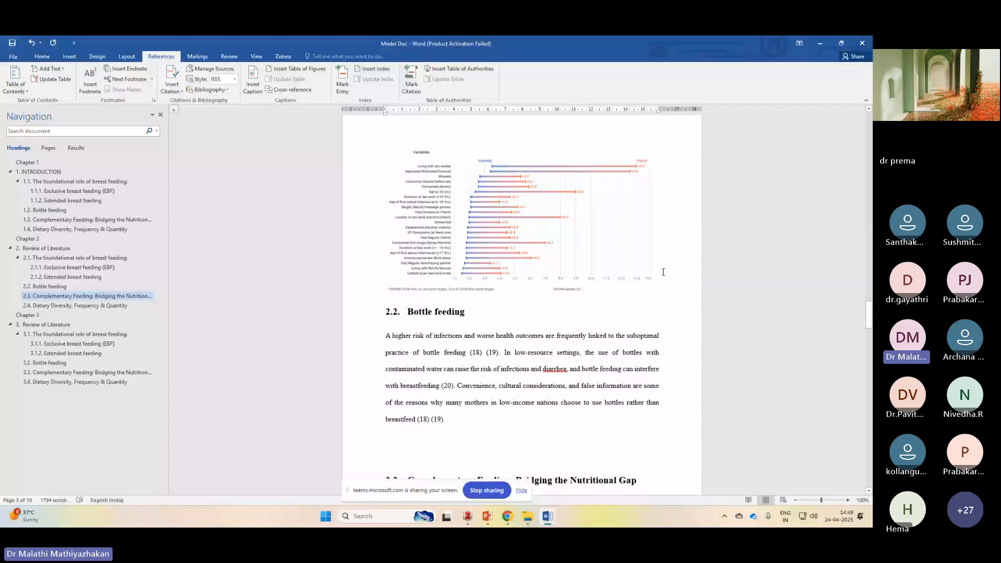
click(663, 272)
key(Return)
Try to number the Chapter 2 chart's Figure caption by chapter, based on Heading 1 with a period separator.
click(253, 80)
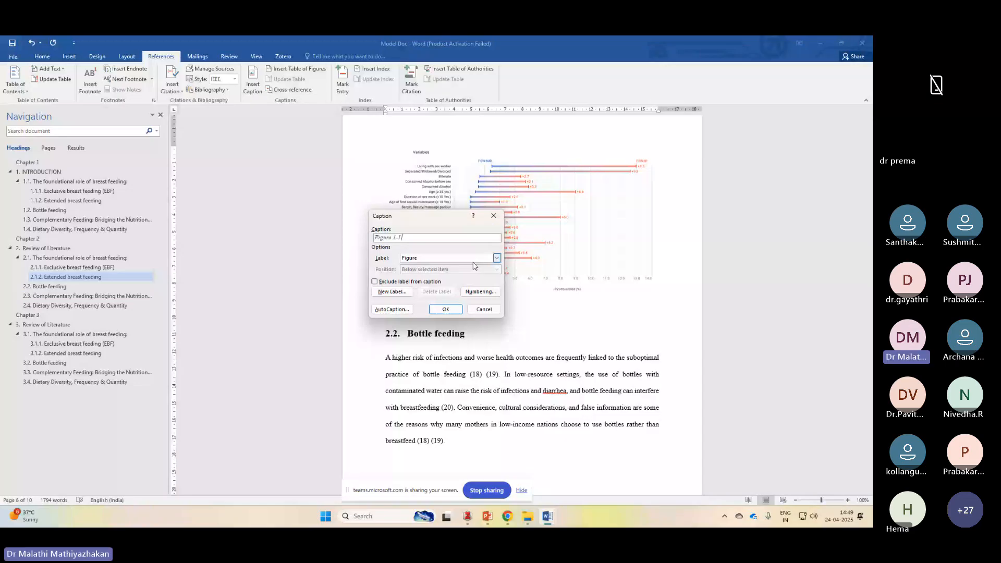
click(480, 291)
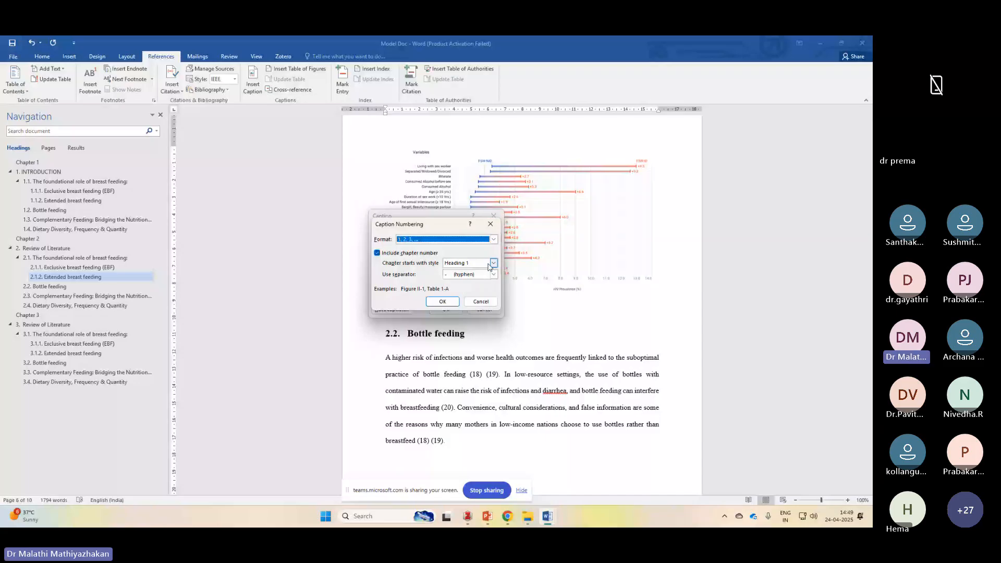
click(494, 275)
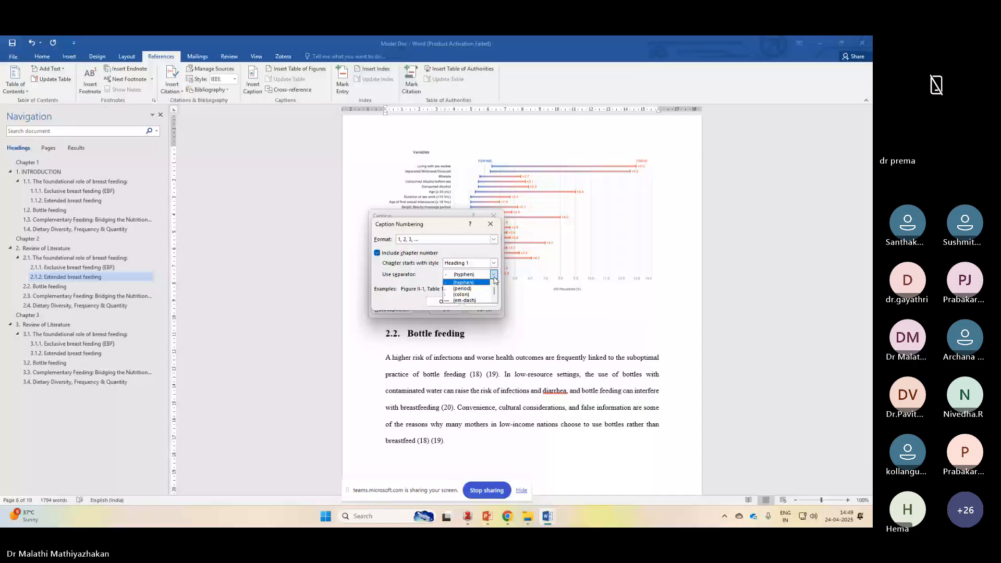
click(462, 289)
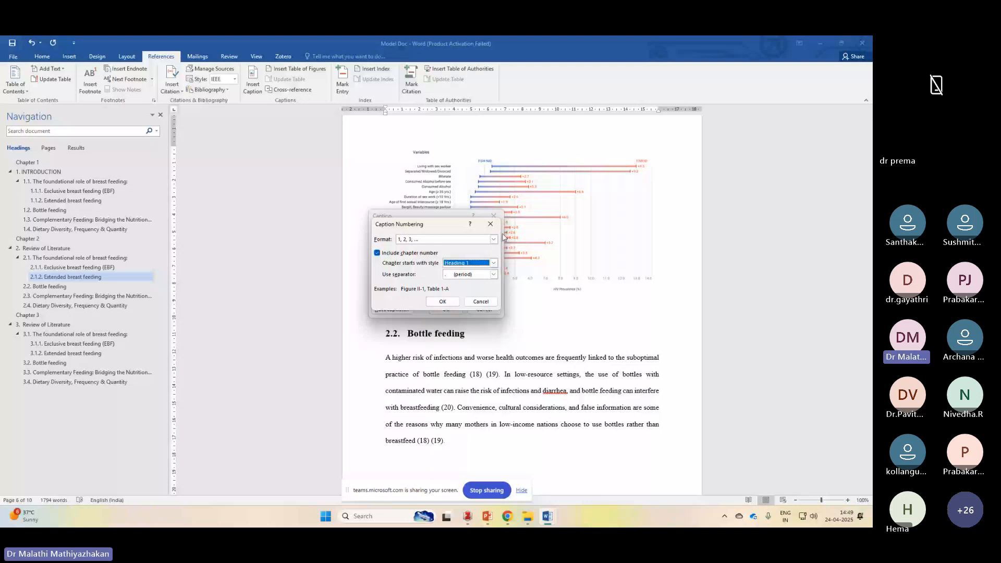
click(450, 303)
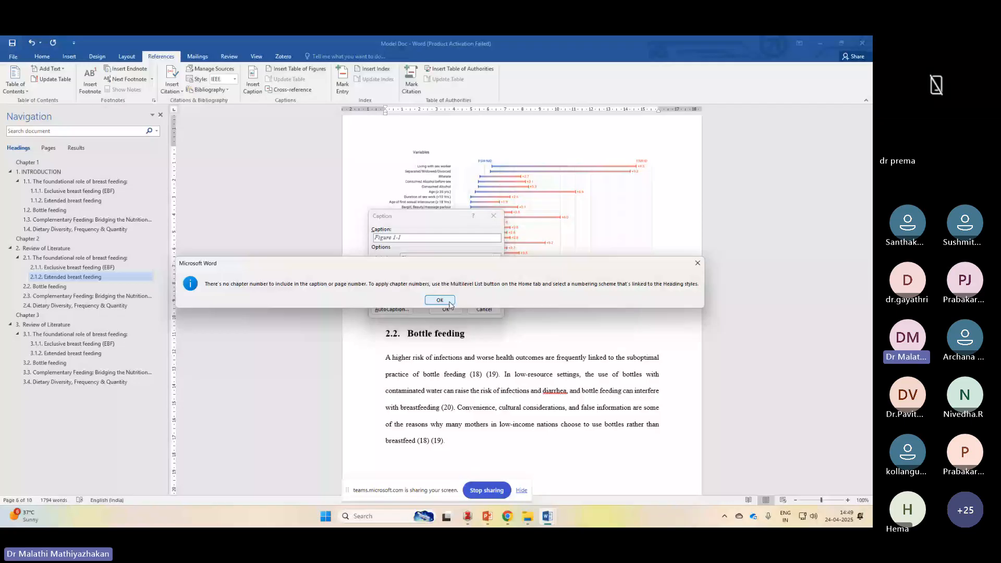
click(449, 301)
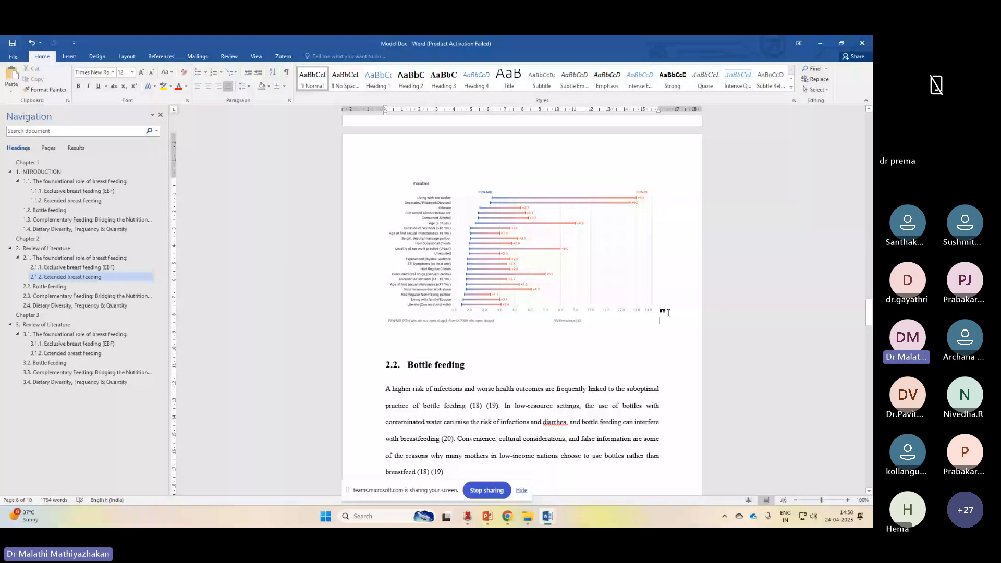
Examine the list numbering options of the Review of Literature heading in Chapter 2.
scroll(573, 287, up, 8)
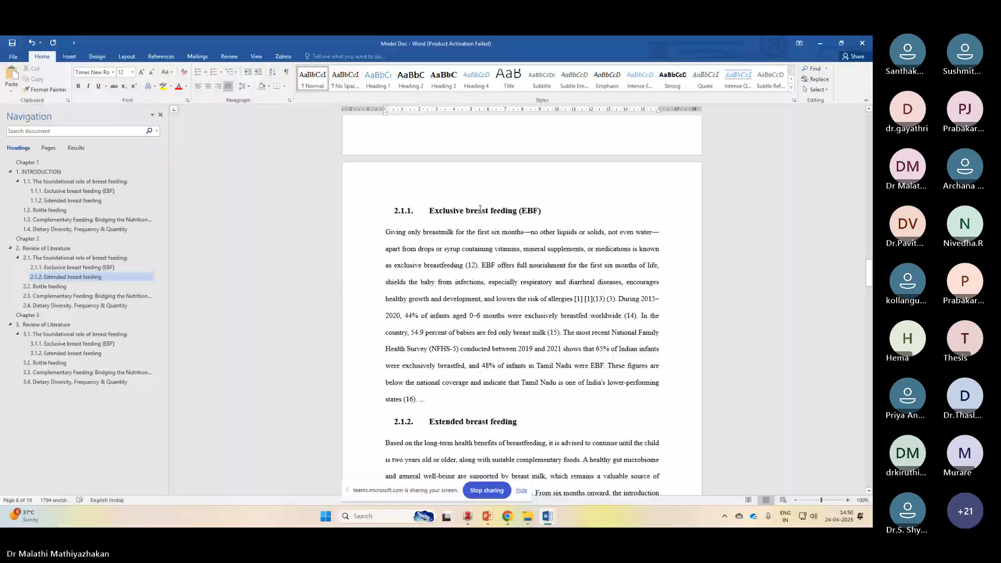
scroll(480, 209, up, 5)
right_click(471, 214)
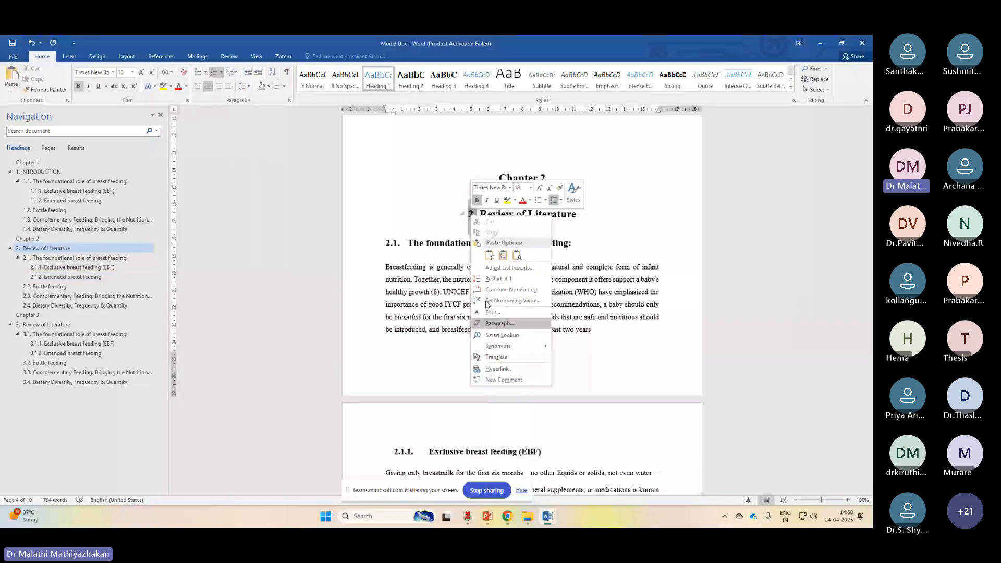
click(461, 264)
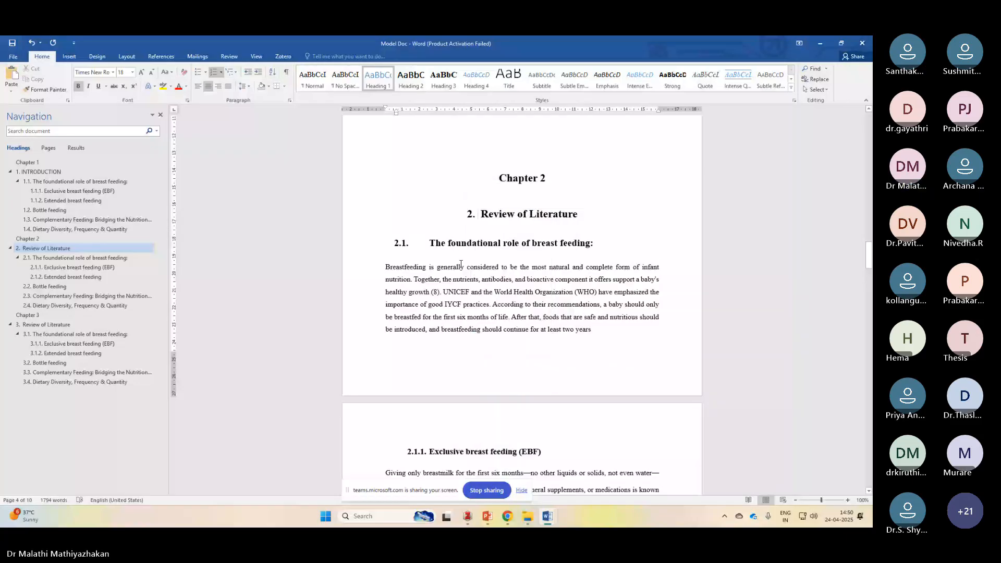
scroll(461, 265, down, 1)
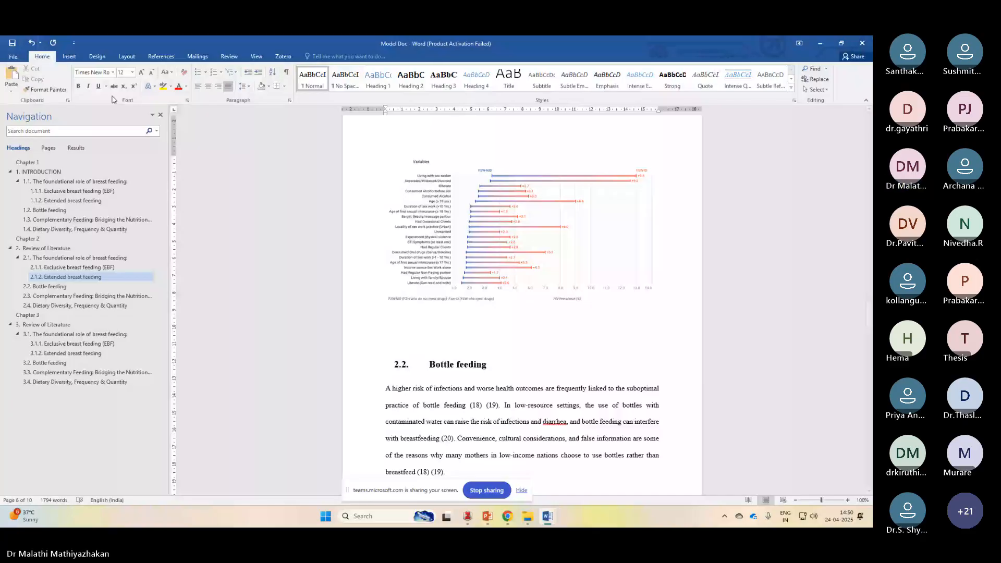
Insert a Figure 2.1 caption below the Chapter 2 Variables chart, with the chapter number based on Heading 1 and a period separator.
click(229, 57)
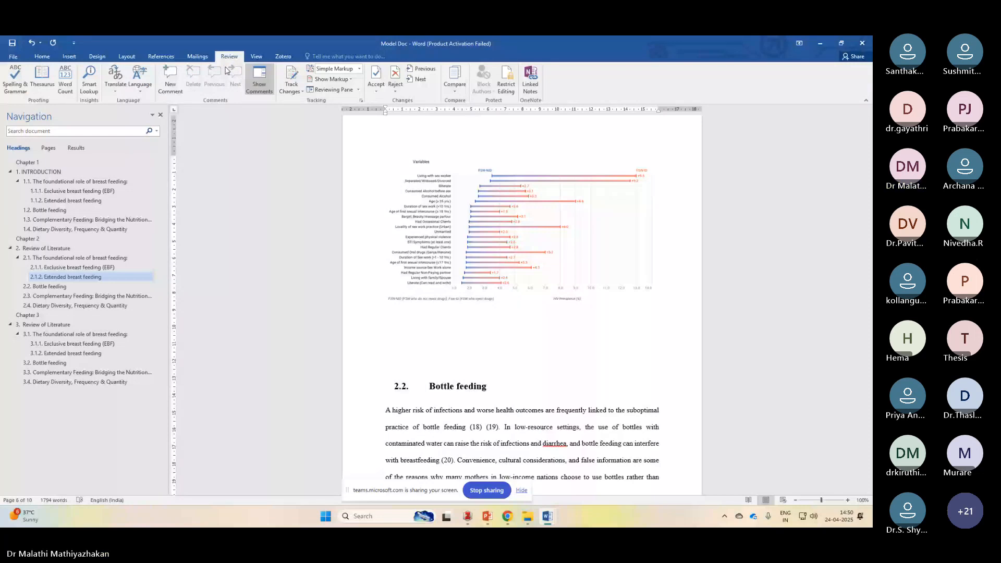
click(160, 57)
click(172, 84)
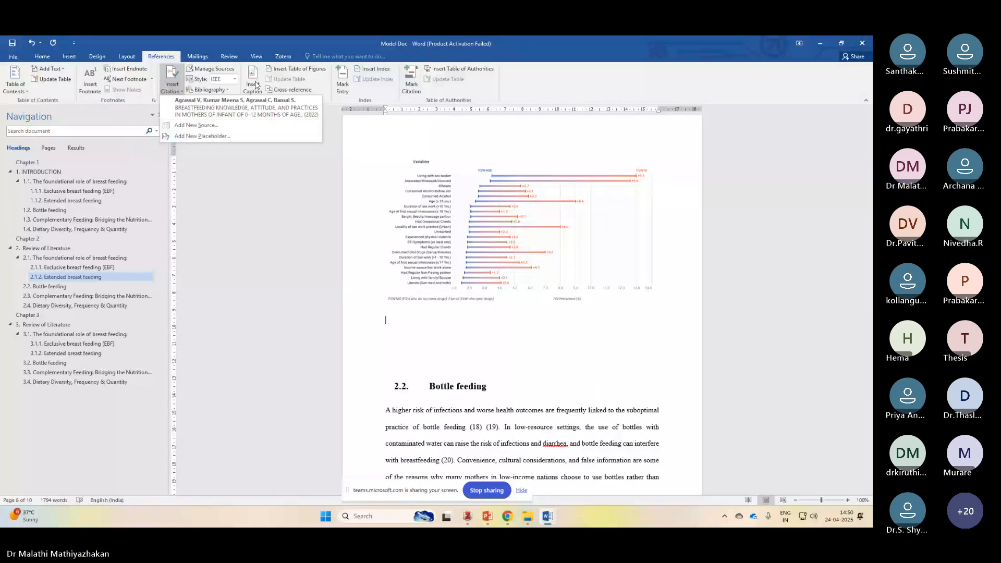
click(255, 84)
click(478, 297)
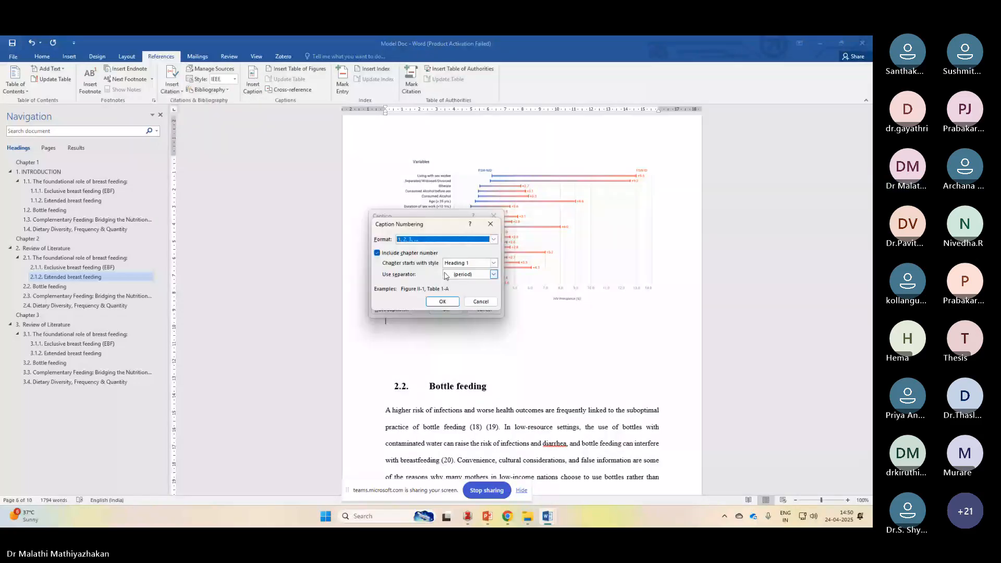
click(494, 263)
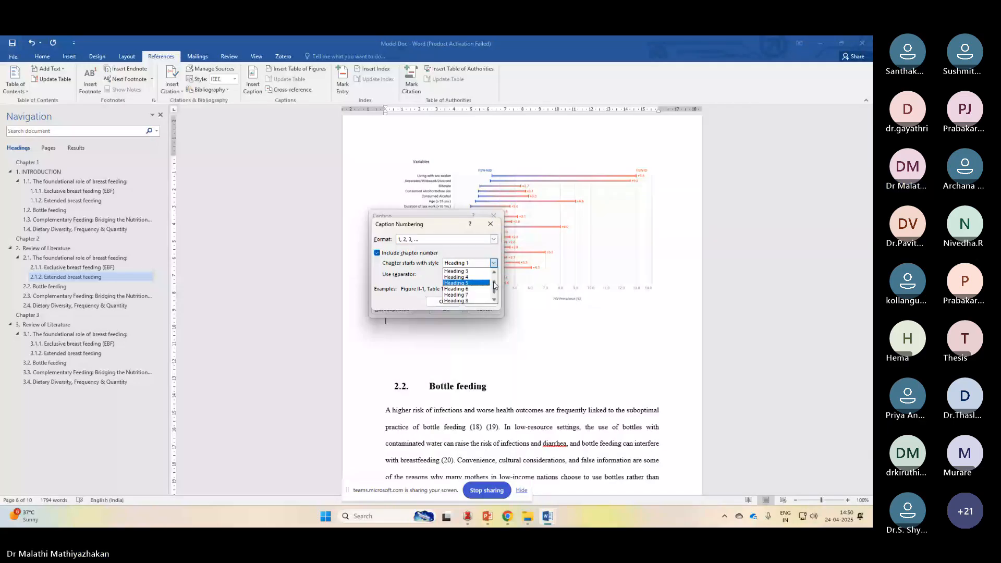
click(446, 300)
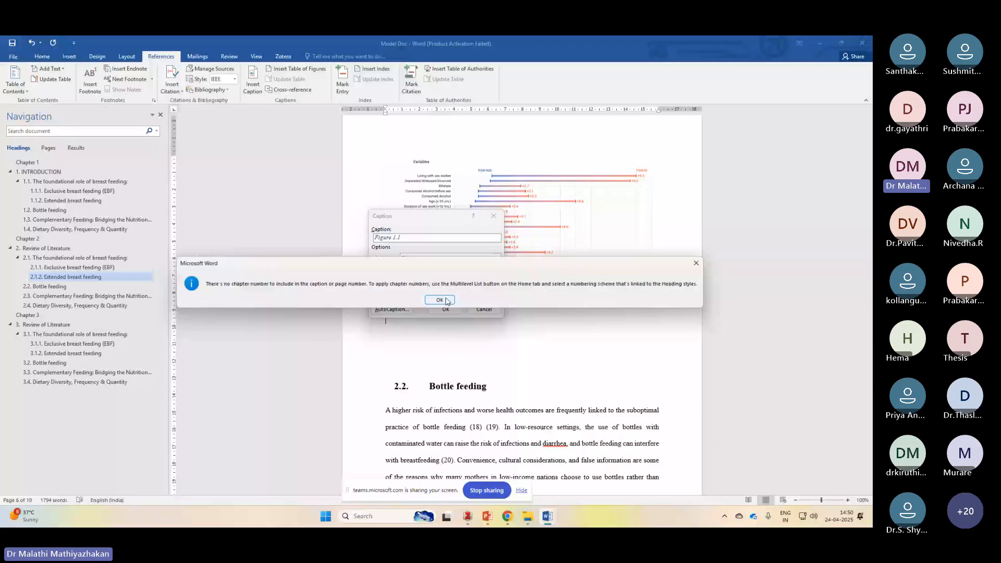
click(440, 300)
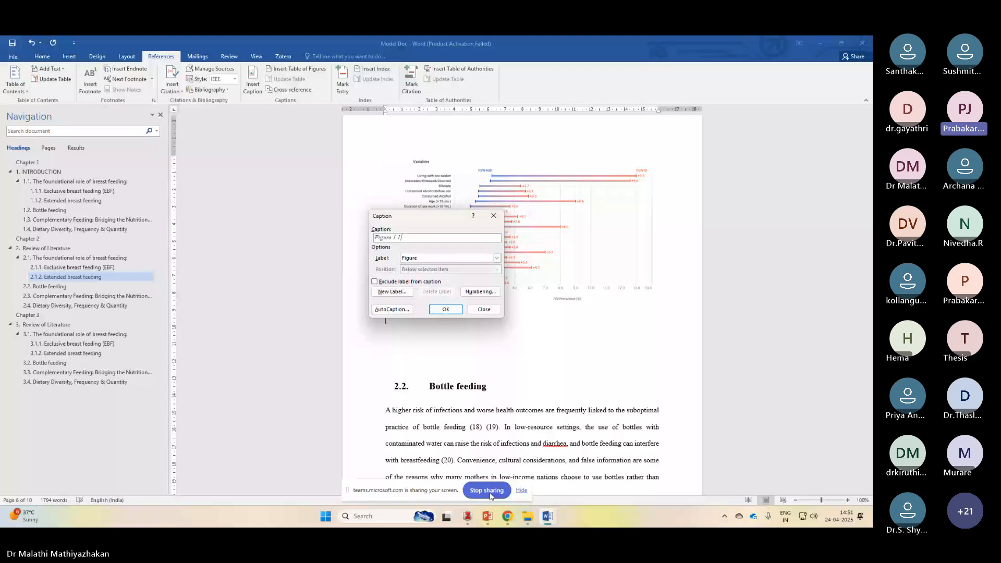
click(446, 310)
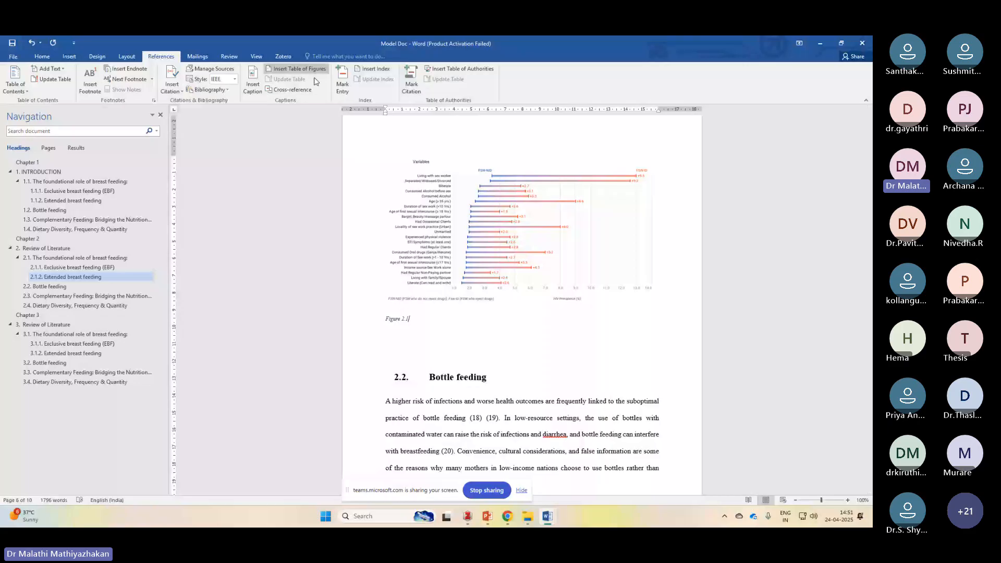
scroll(459, 230, up, 15)
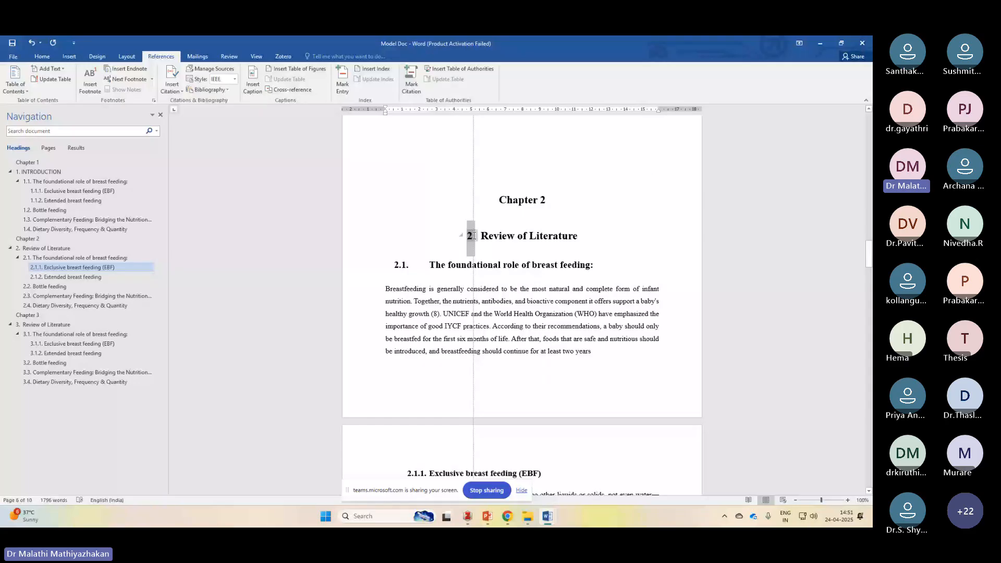
click(498, 236)
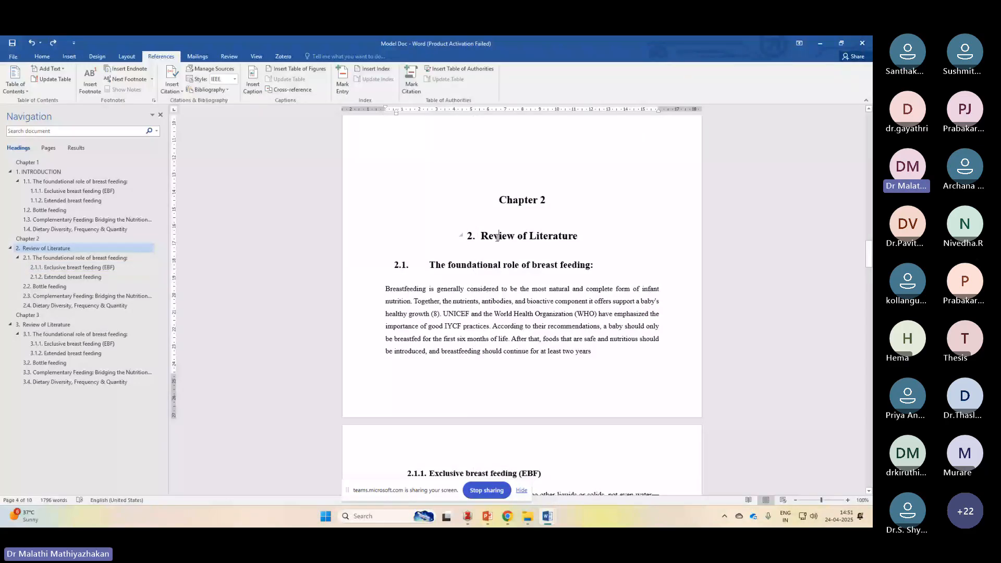
click(41, 56)
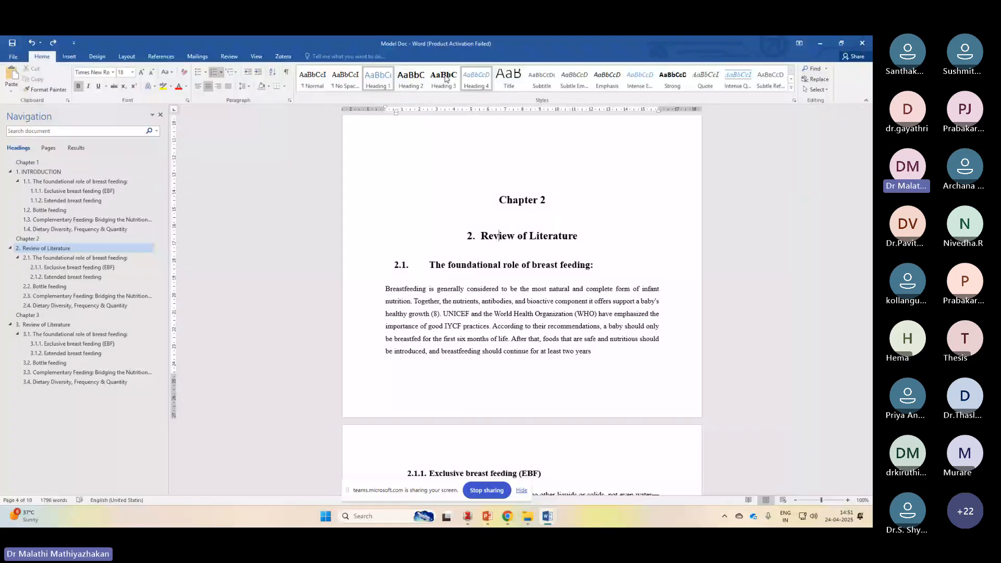
drag(471, 237, 473, 238)
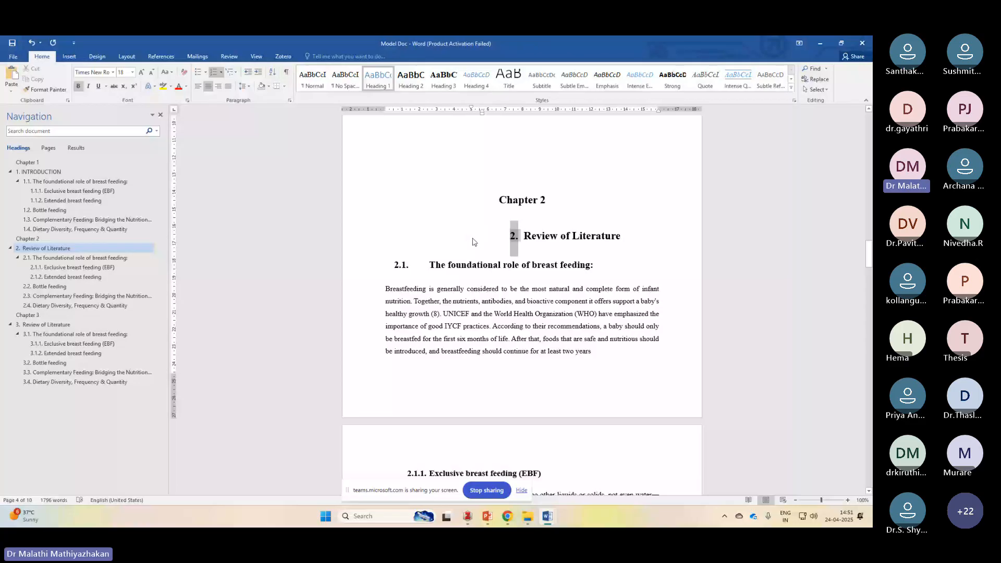
key(ctrl+z)
key(ctrl+z)
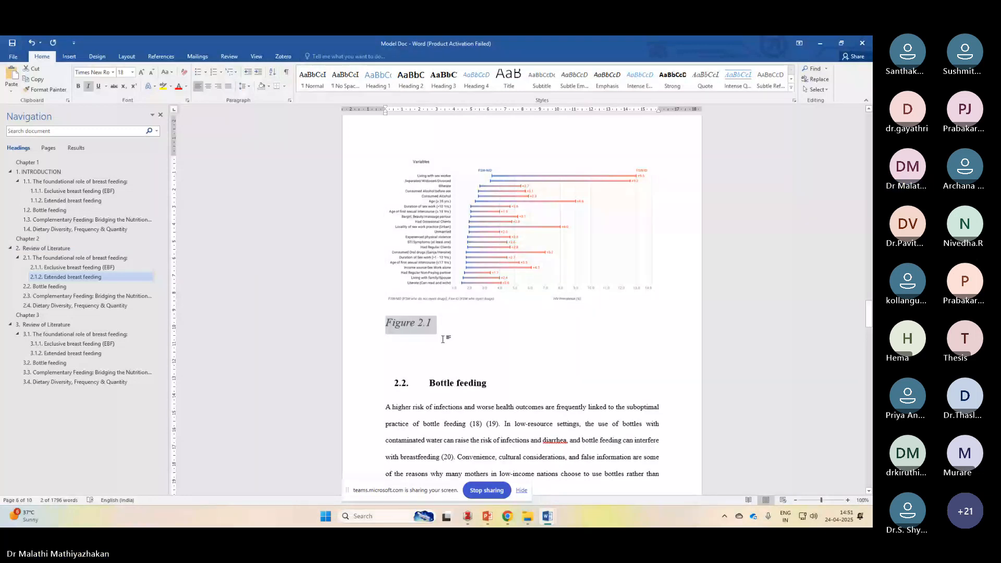
Insert a second Figure caption with the sample text "jkdsjfkl" right after the Figure 2.1 caption.
click(425, 324)
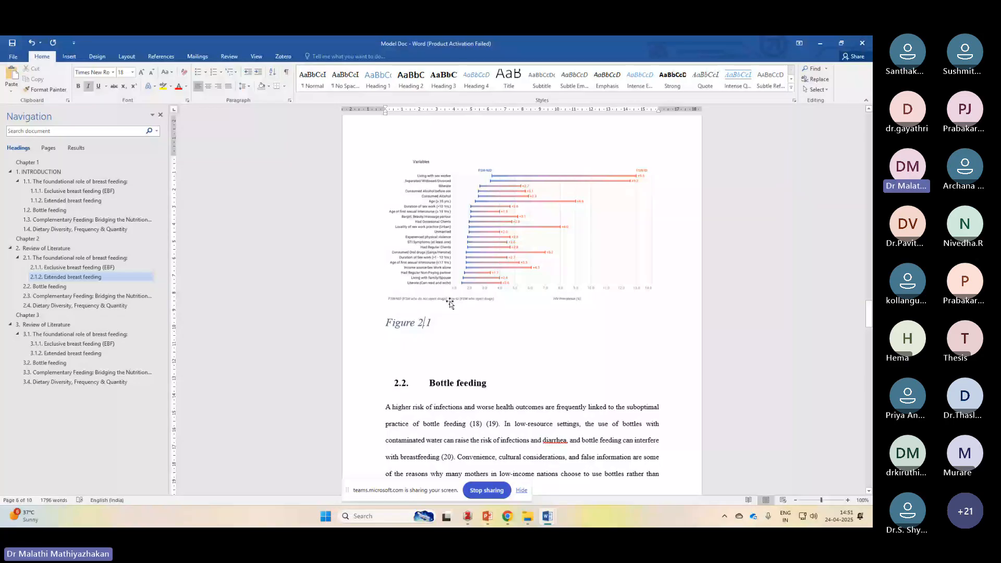
click(161, 56)
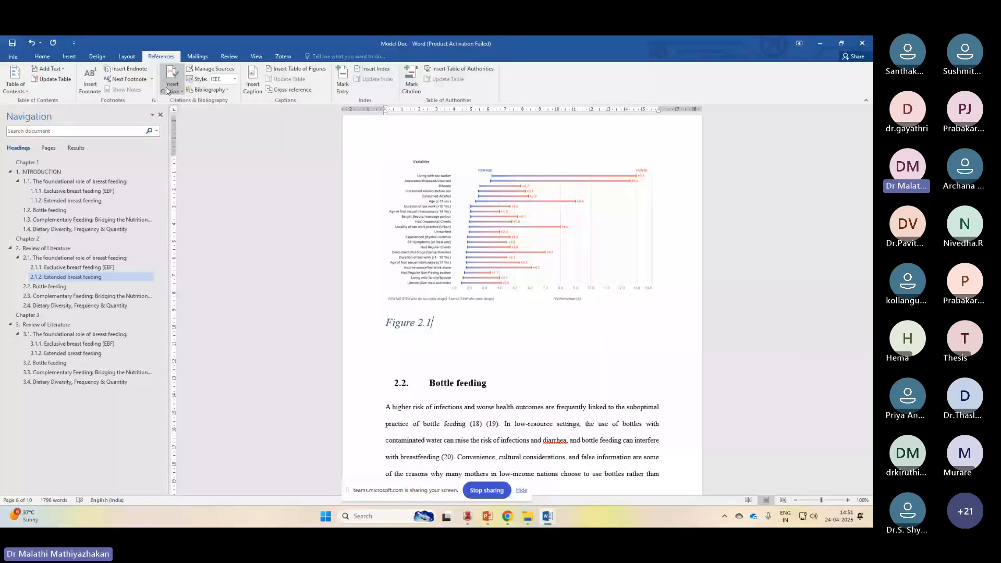
click(253, 84)
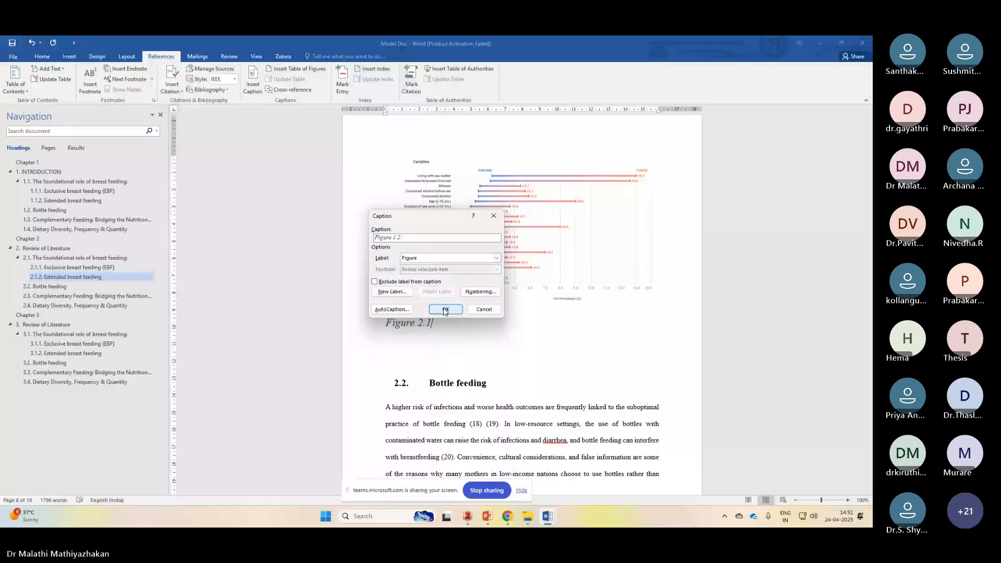
text(jkdsjfkl)
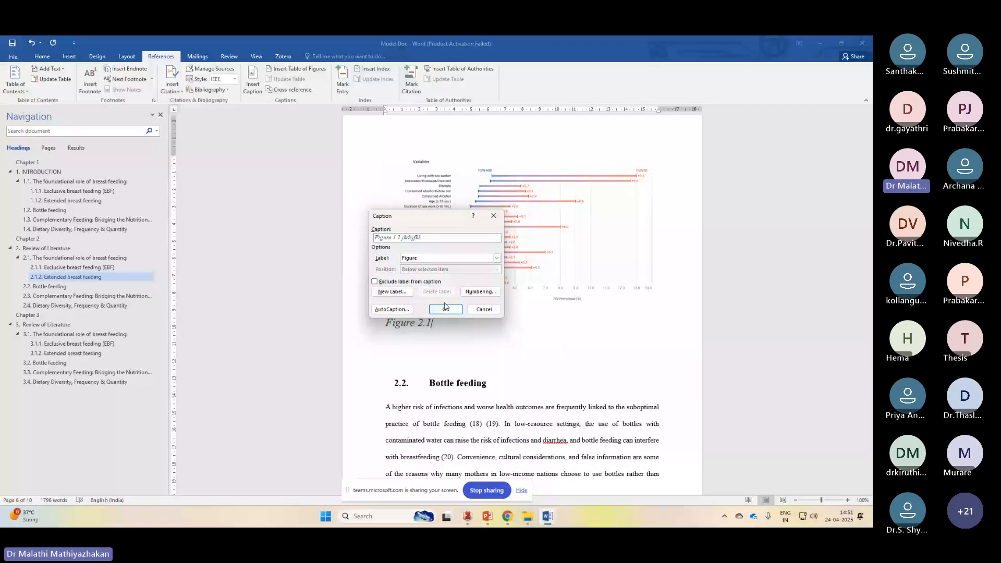
click(445, 309)
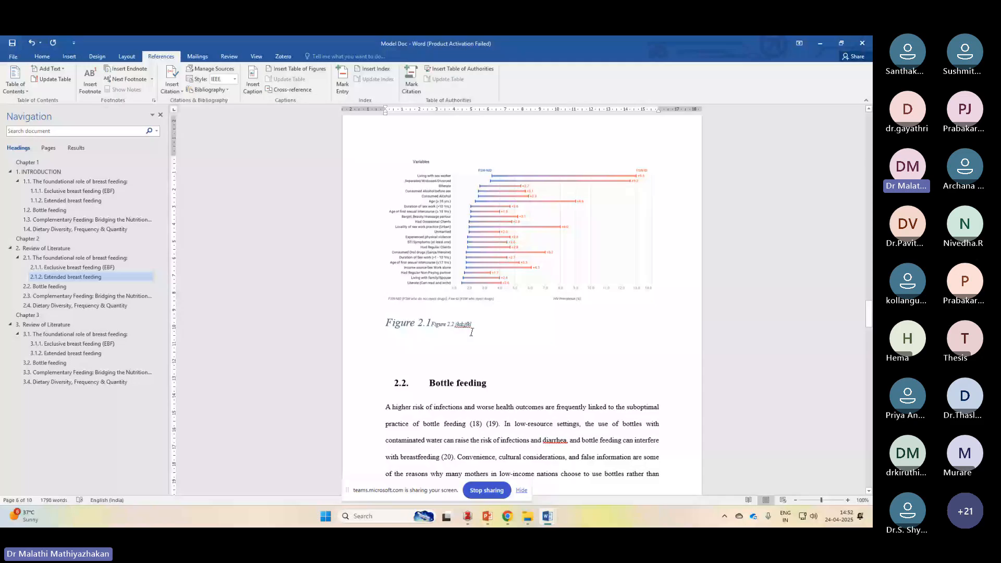
Delete the extra caption and its sample text following Figure 2.1.
key(BackSpace)
key(BackSpace)
key(BackSpace)
key(BackSpace)
key(BackSpace)
key(BackSpace)
key(BackSpace)
key(BackSpace)
key(BackSpace)
key(BackSpace)
key(BackSpace)
key(BackSpace)
key(BackSpace)
key(BackSpace)
key(BackSpace)
key(BackSpace)
key(BackSpace)
key(BackSpace)
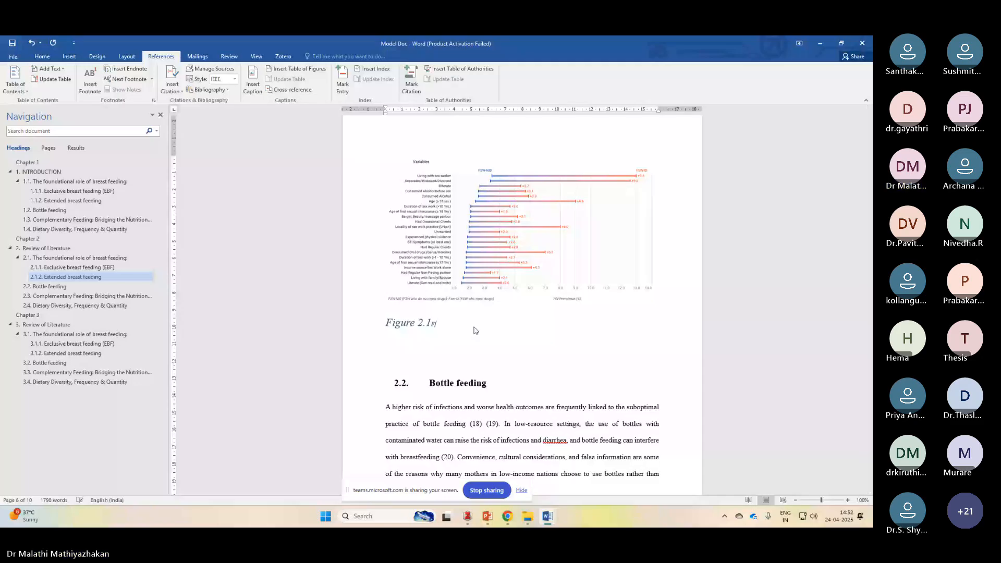
Review Chapter 3 and the Figure 1.1 caption above section 1.3, returning to the Figure 2.1 caption in Chapter 2.
drag(869, 313, 870, 431)
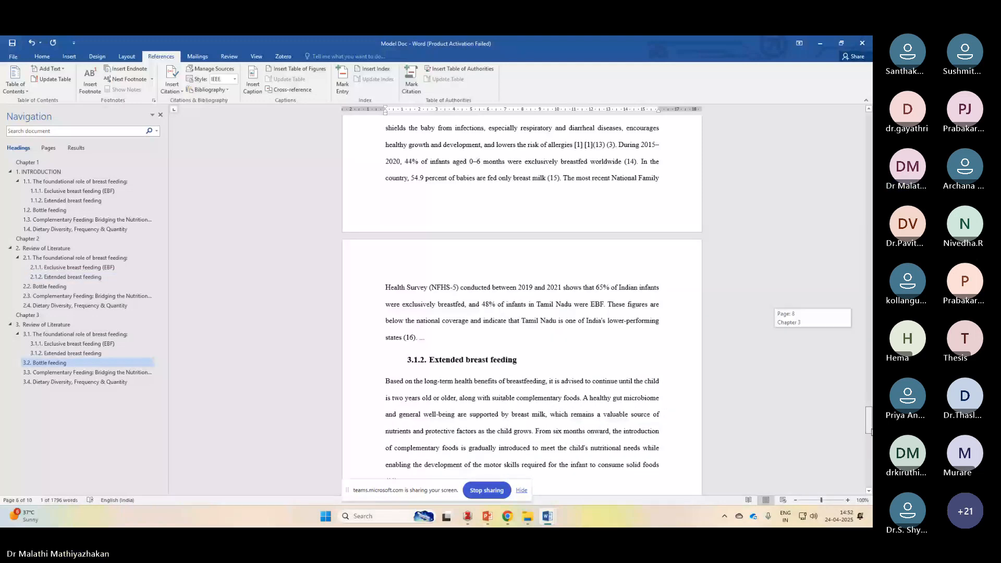
drag(870, 432, 870, 443)
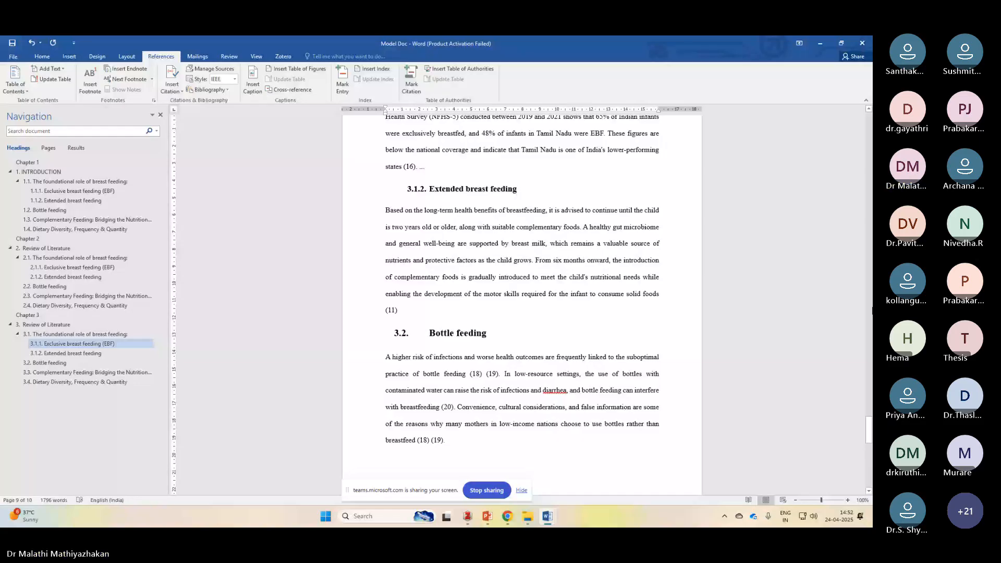
scroll(508, 360, up, 20)
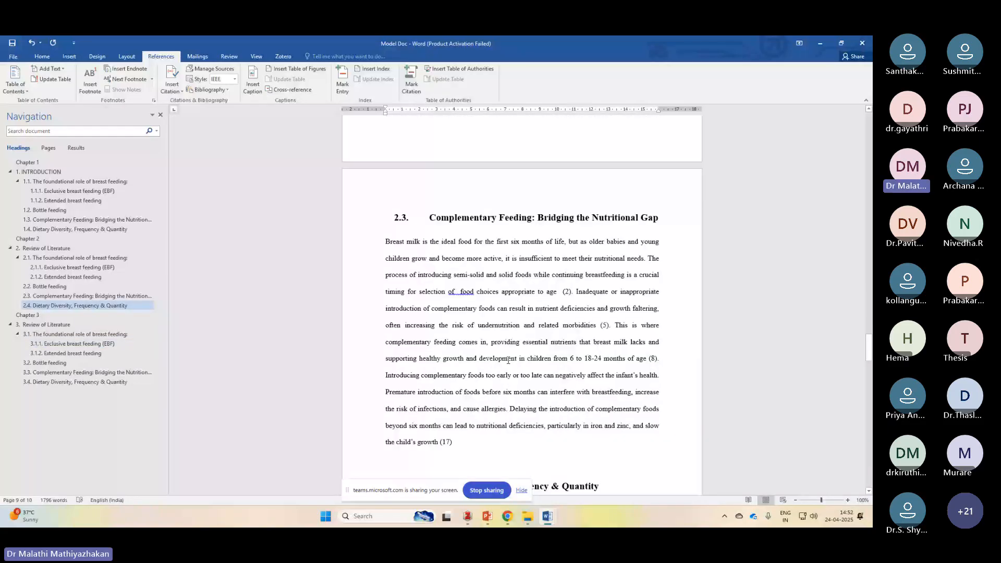
scroll(865, 338, up, 3)
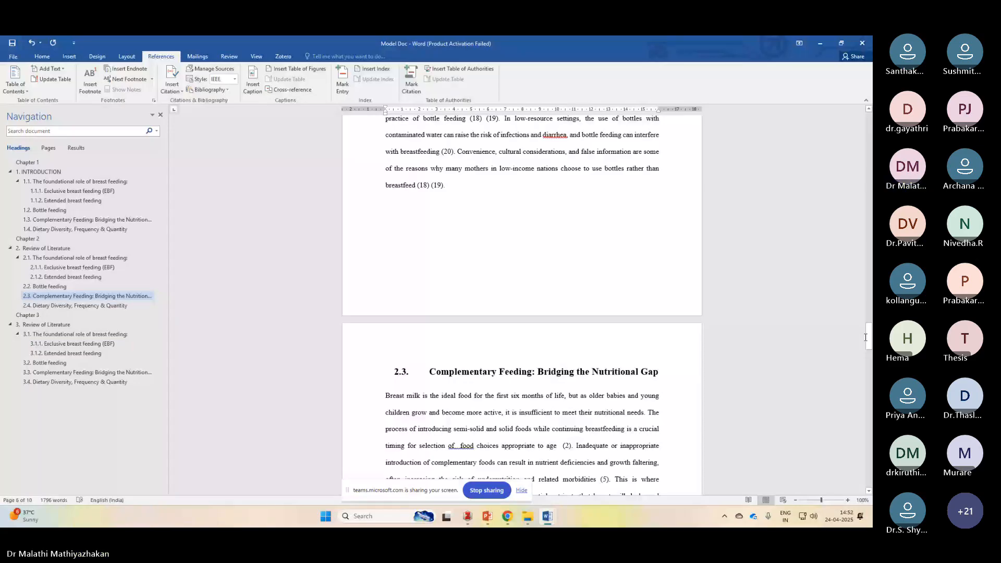
drag(866, 338, 868, 200)
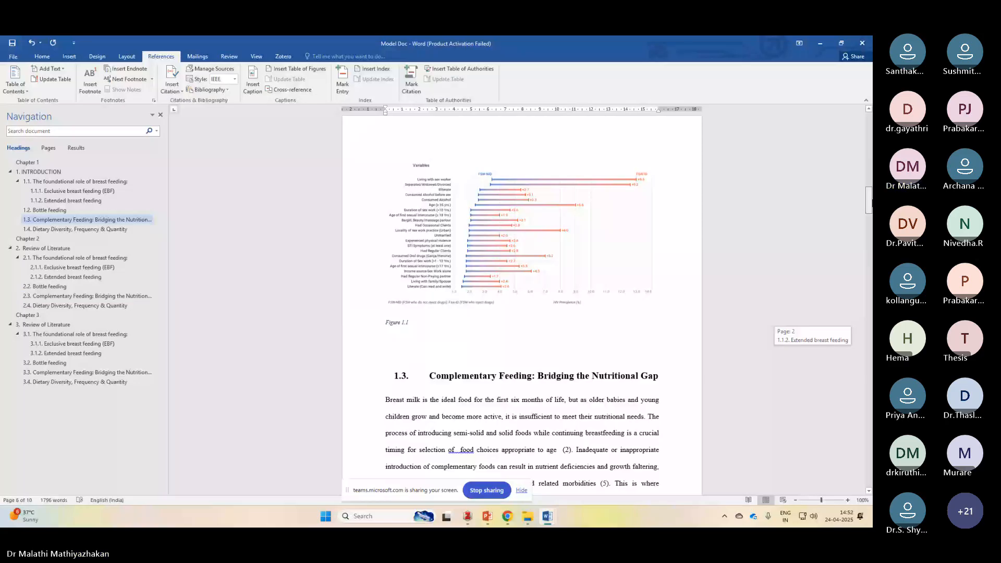
drag(869, 201, 869, 200)
drag(386, 344, 412, 344)
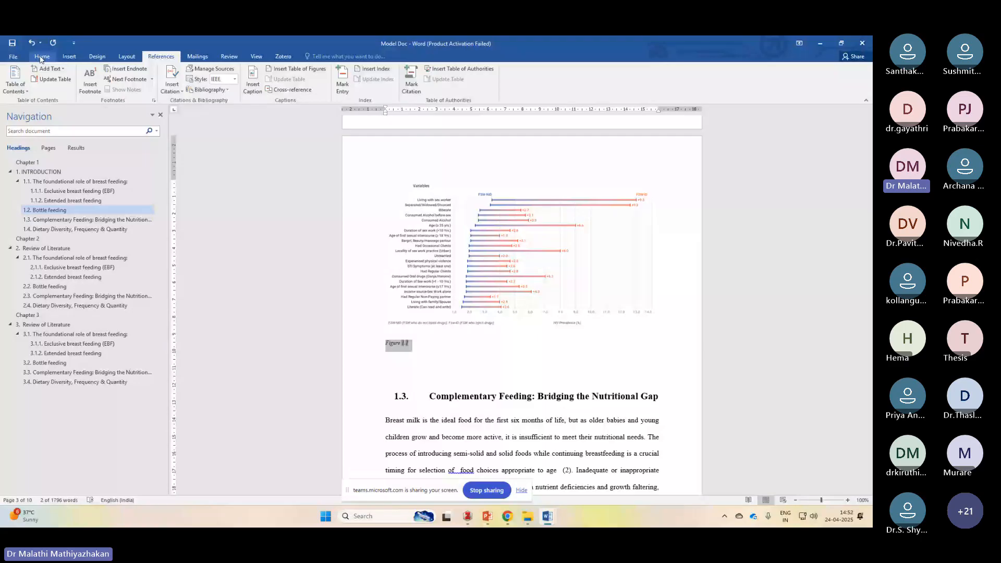
click(41, 58)
drag(869, 205, 869, 227)
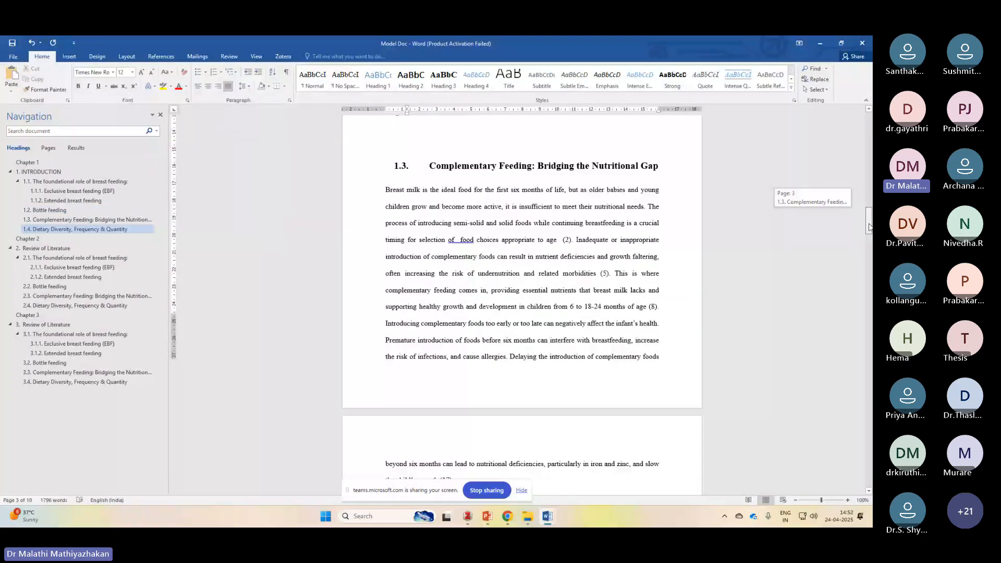
drag(870, 227, 870, 324)
Try to insert another chapter-numbered Figure caption, based on Heading 1 with a period separator, on the empty line below Figure 2.1.
click(467, 273)
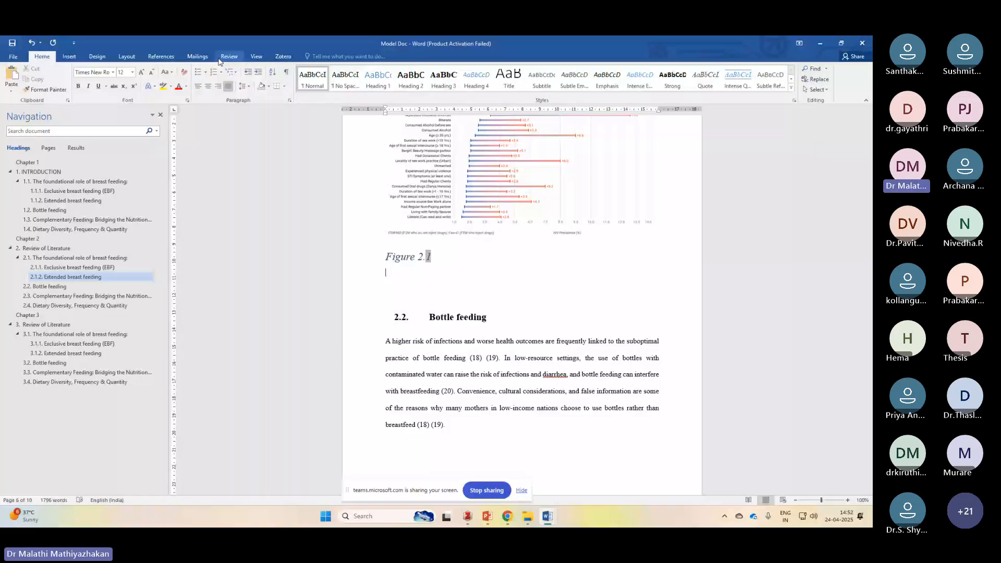
click(161, 56)
click(253, 83)
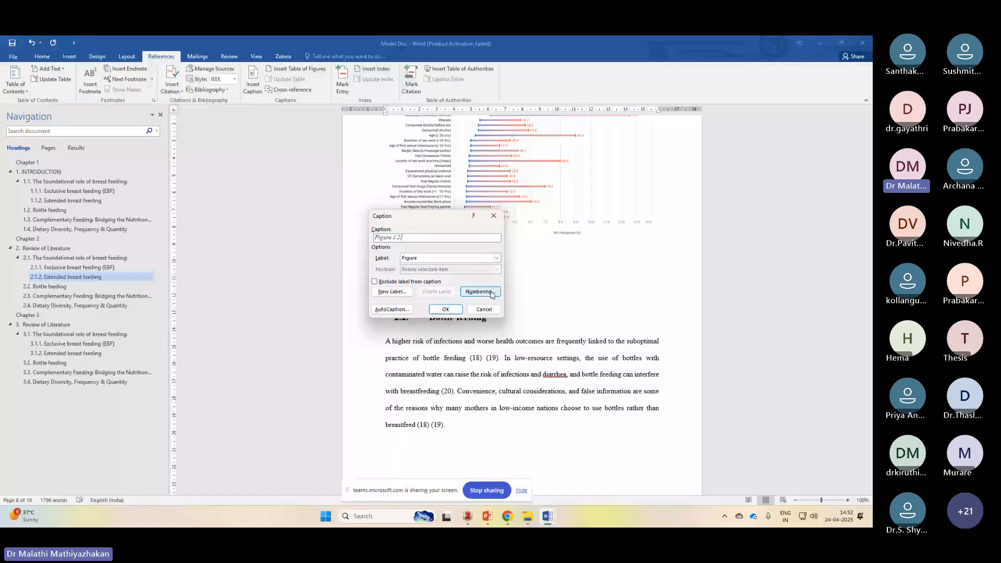
click(491, 293)
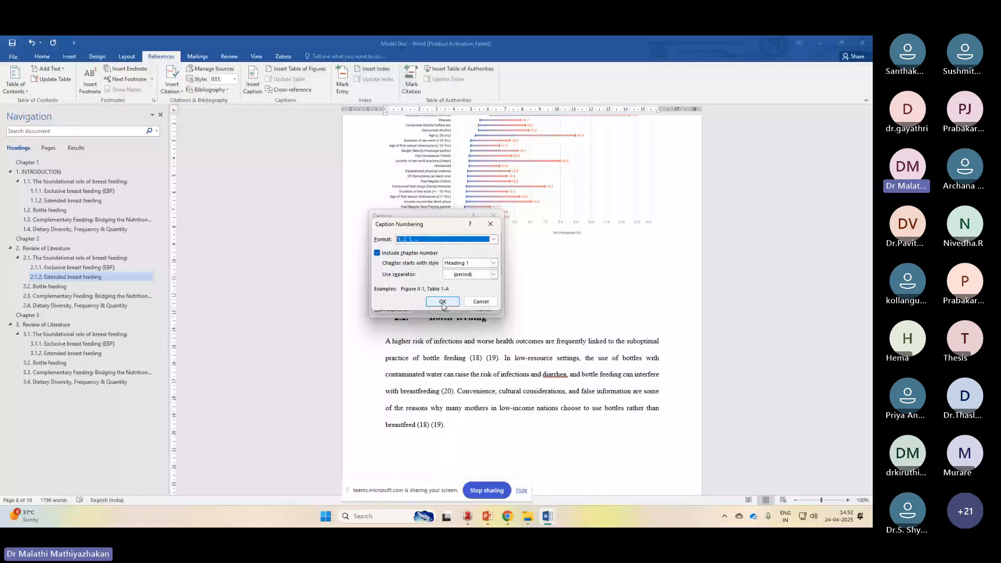
click(443, 304)
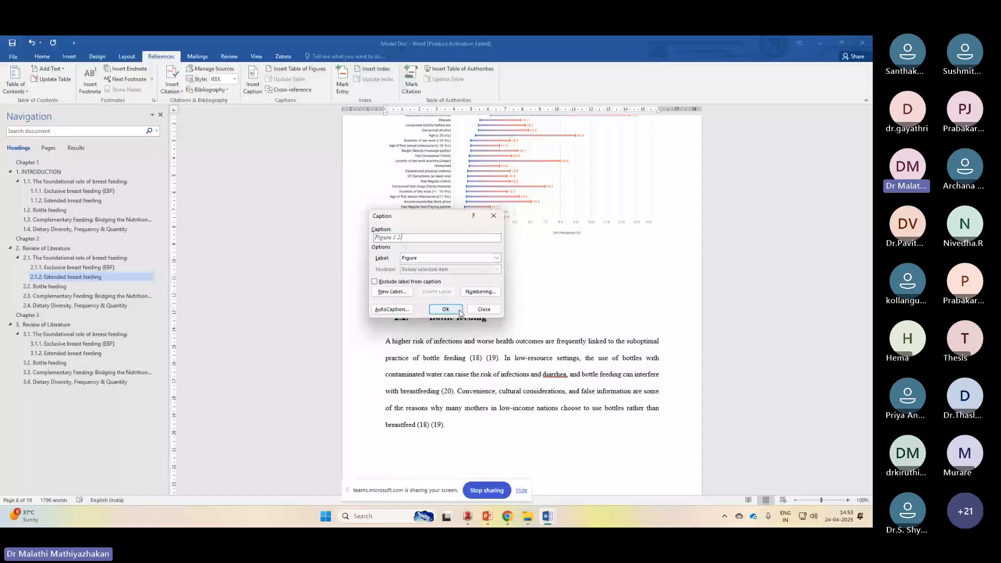
click(460, 310)
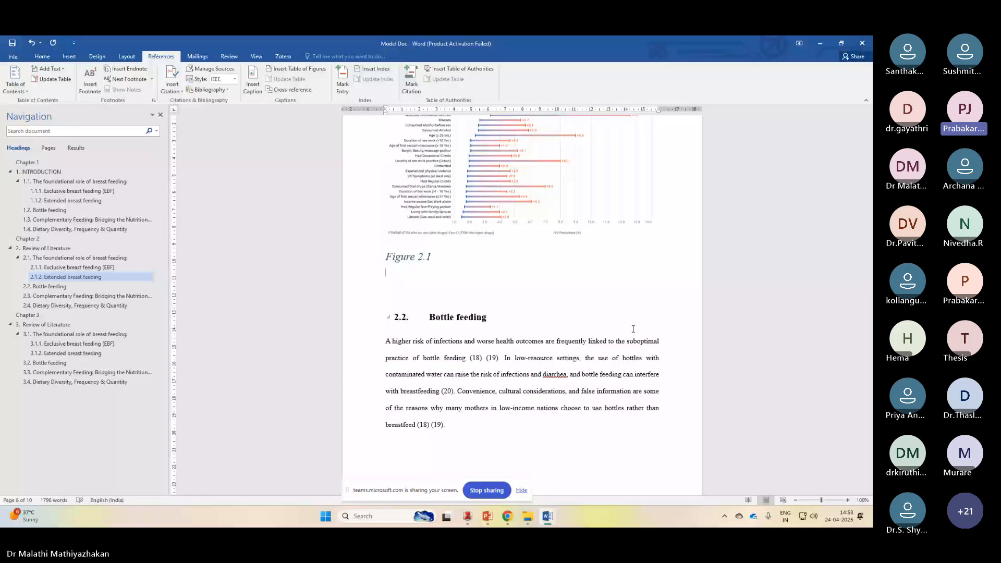
drag(868, 313, 868, 299)
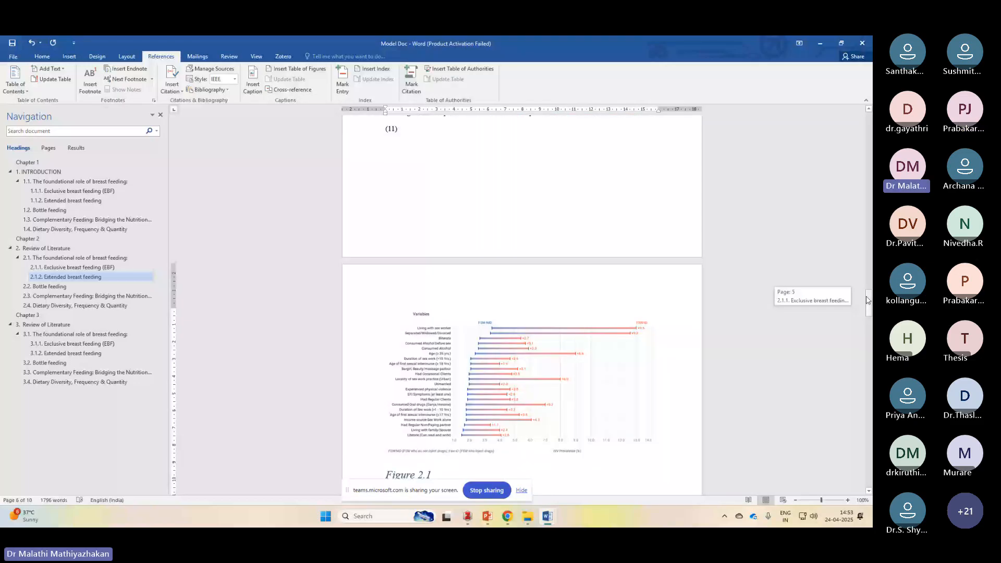
drag(869, 300, 868, 112)
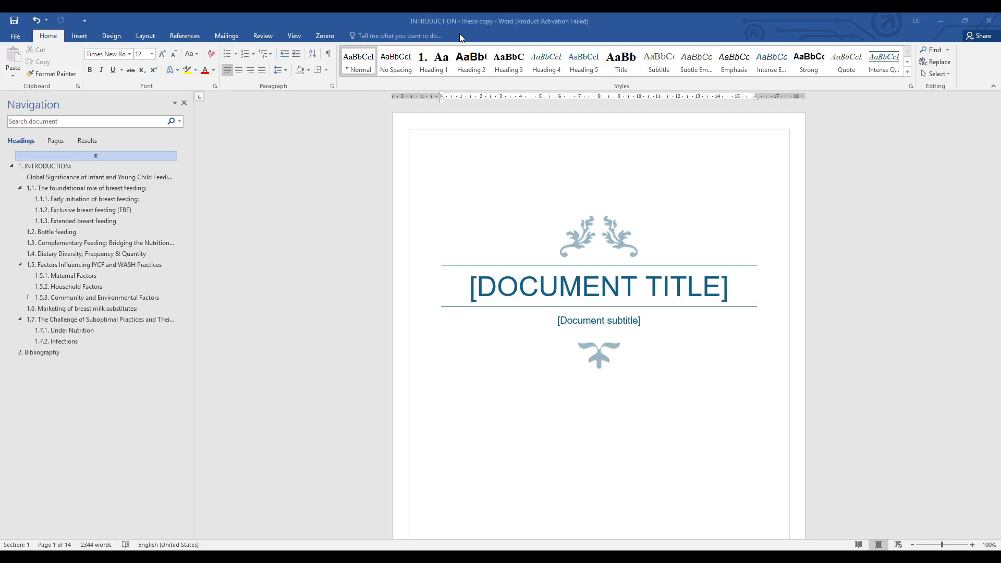
Insert a Plain Number 3 page number at the bottom of the pages in the INTRODUCTION -Thesis copy document.
scroll(587, 287, down, 5)
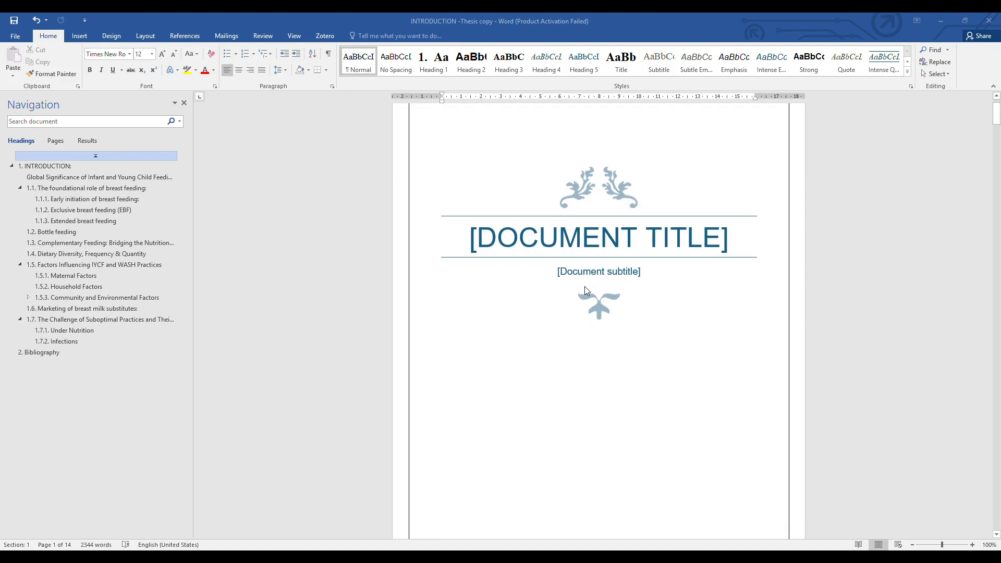
scroll(587, 291, down, 12)
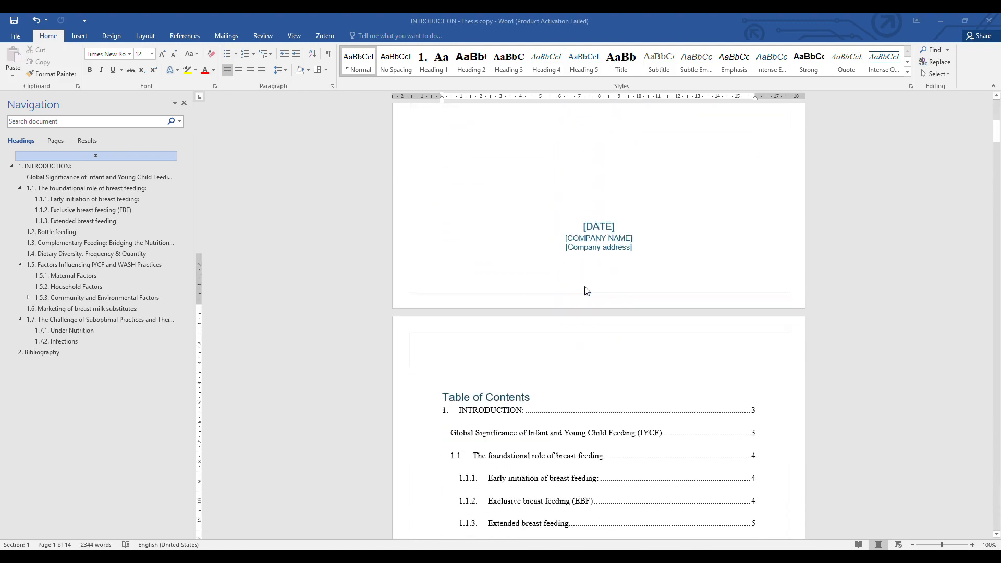
scroll(588, 292, up, 4)
scroll(587, 291, up, 3)
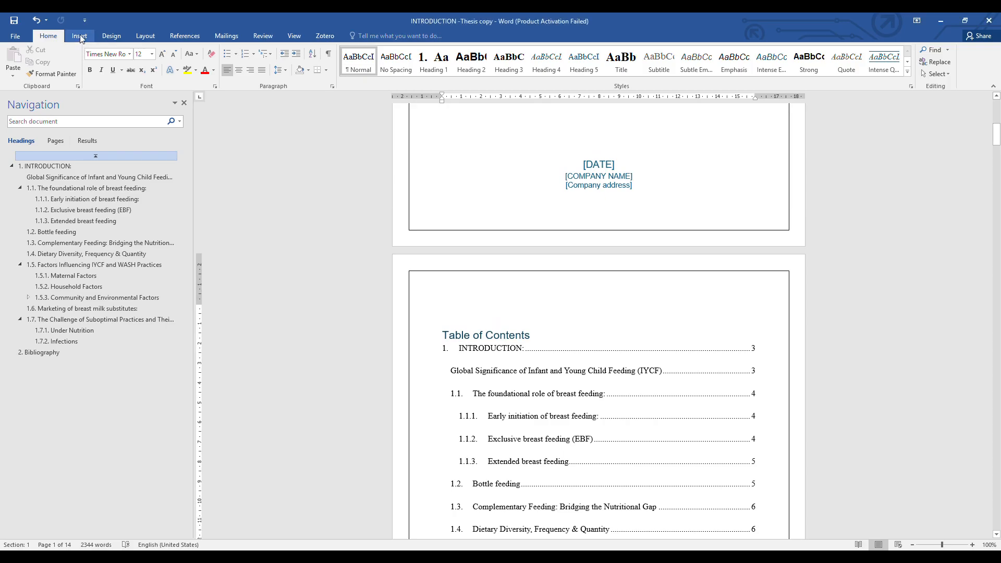
click(81, 37)
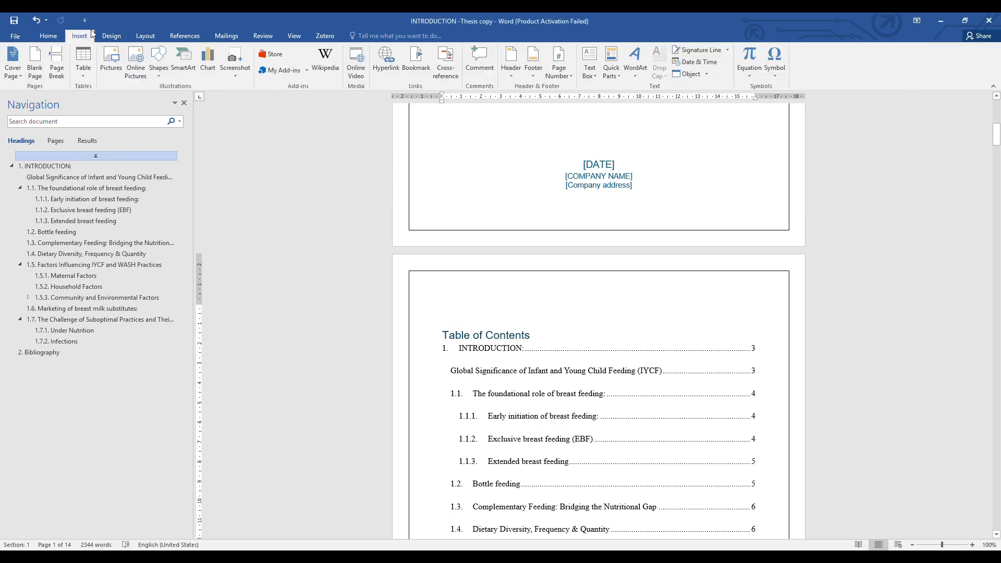
click(560, 67)
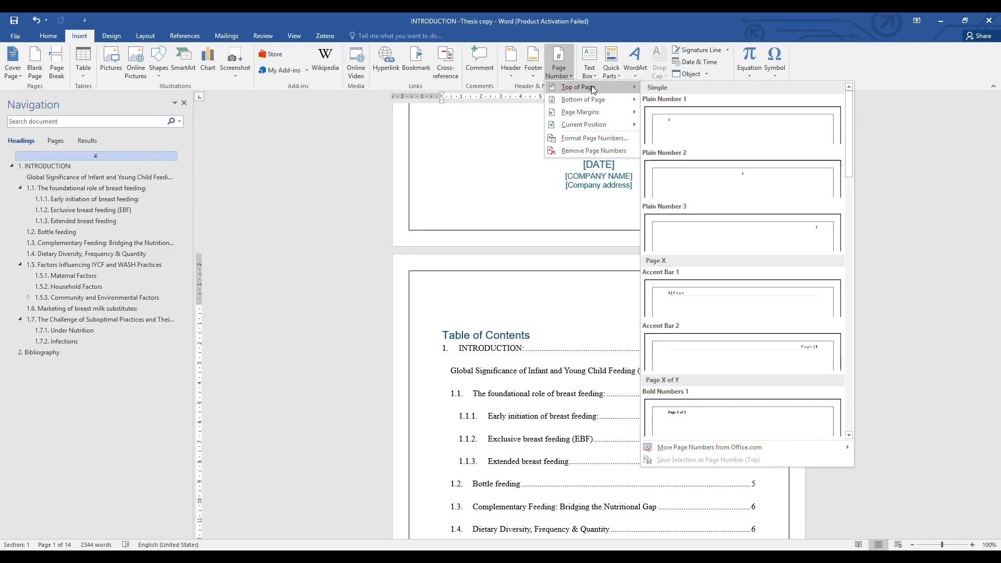
mouse_move(600, 100)
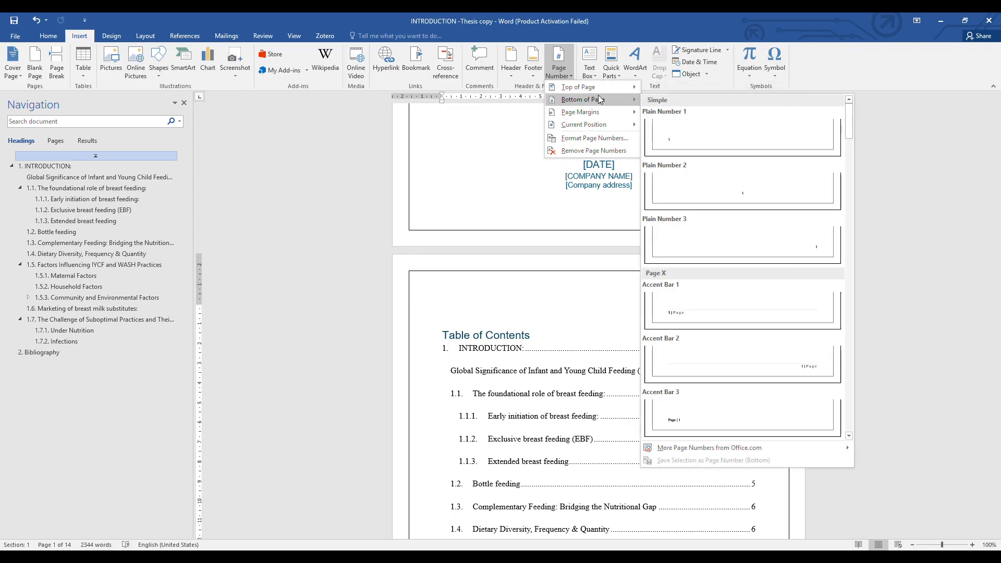
click(764, 243)
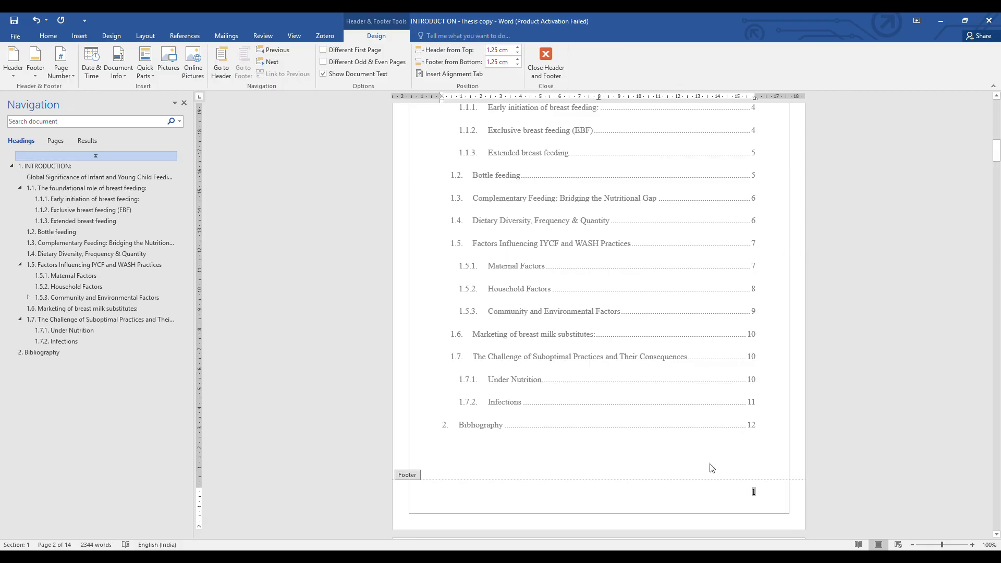
Give the cover page a different first-page footer so that it carries no page number.
scroll(715, 468, up, 10)
scroll(722, 471, up, 5)
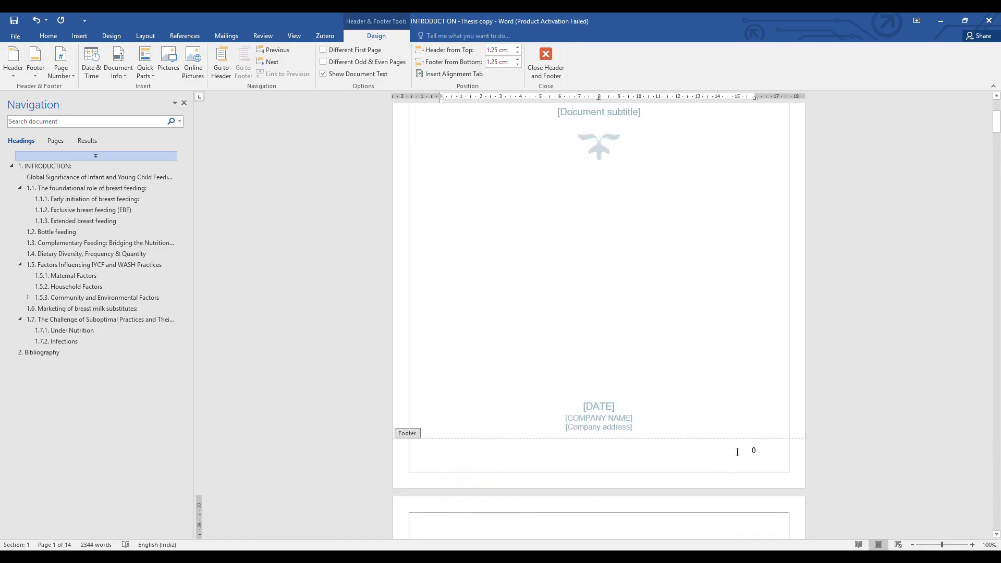
double_click(753, 451)
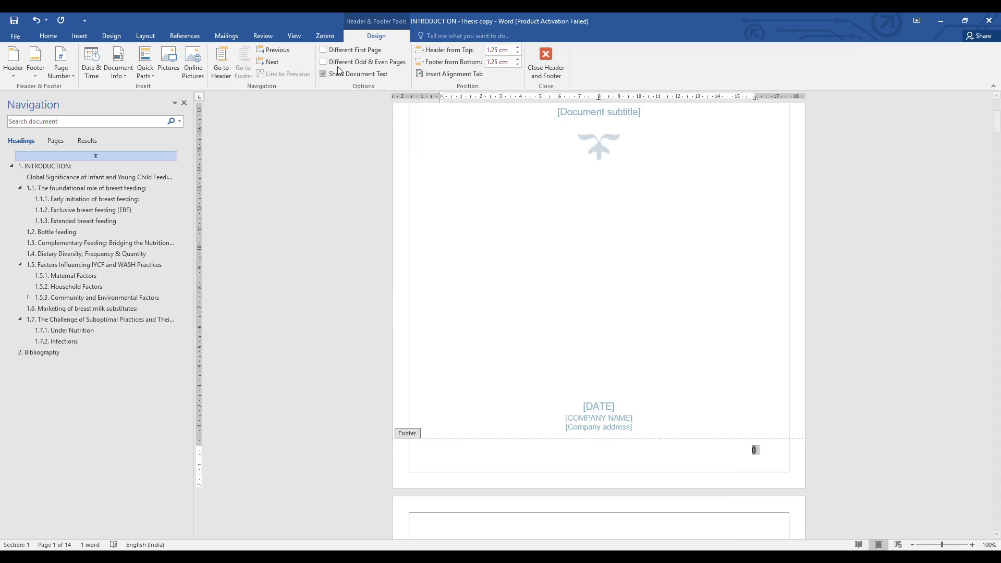
click(362, 55)
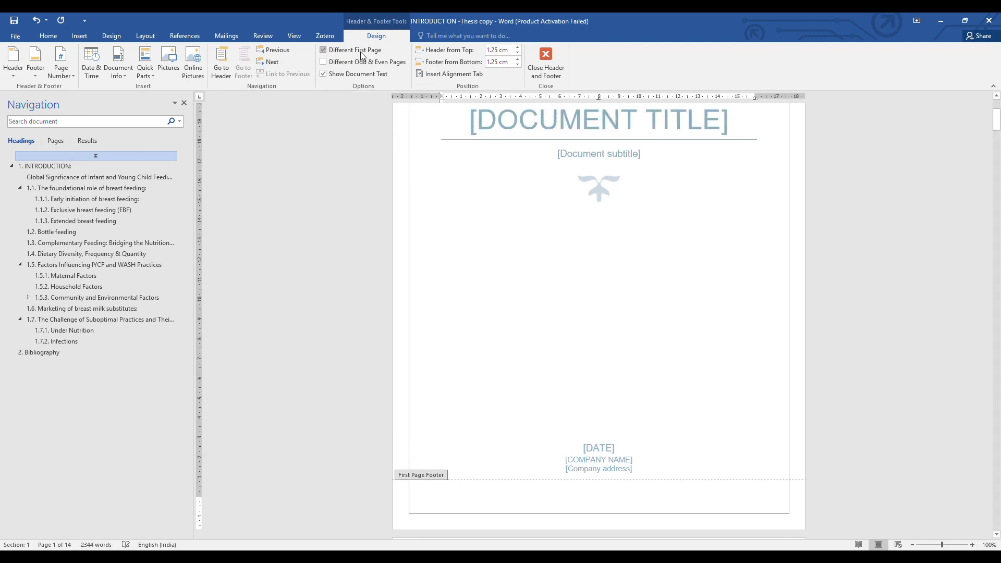
Examine the footer page numbers on the contents page, the figure and table list page, and the start of the Introduction.
scroll(738, 453, down, 5)
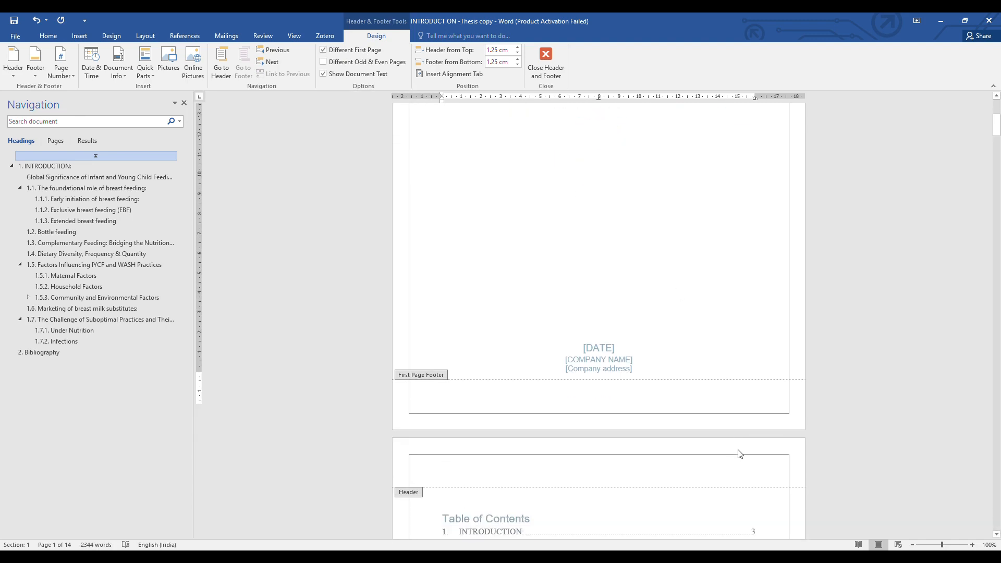
scroll(739, 453, down, 7)
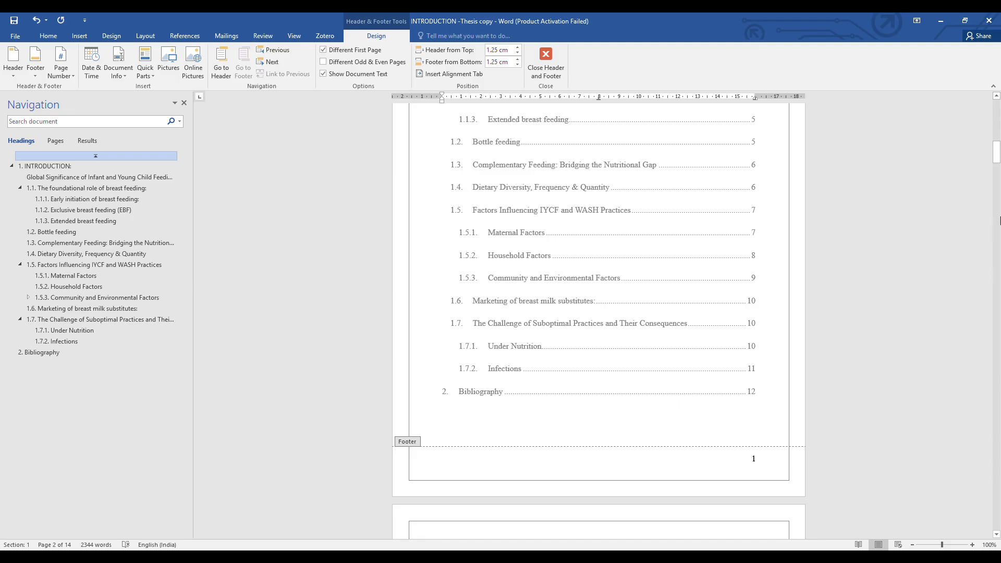
mouse_move(995, 152)
mouse_down()
mouse_move(997, 222)
mouse_move(998, 153)
mouse_up()
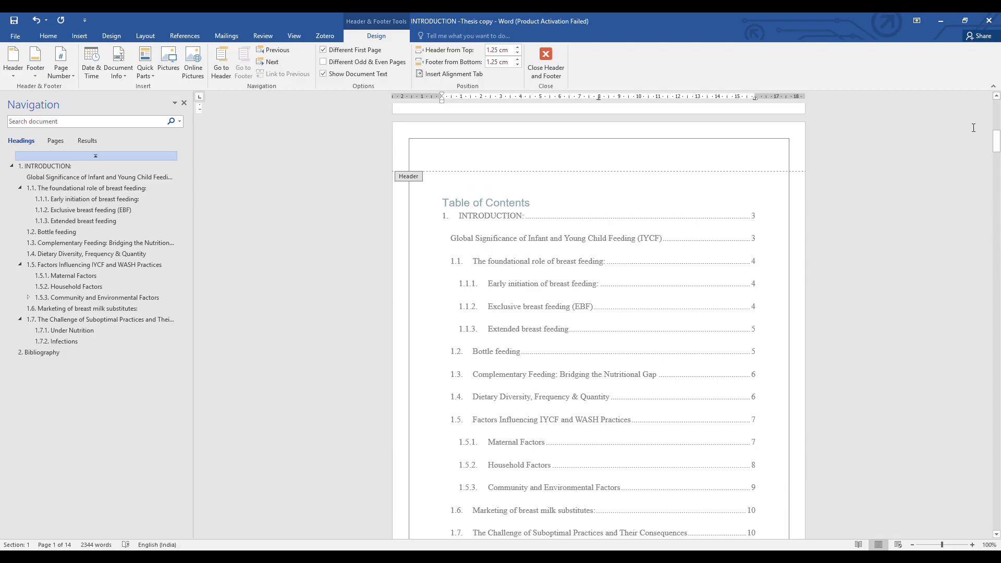
drag(997, 140, 997, 232)
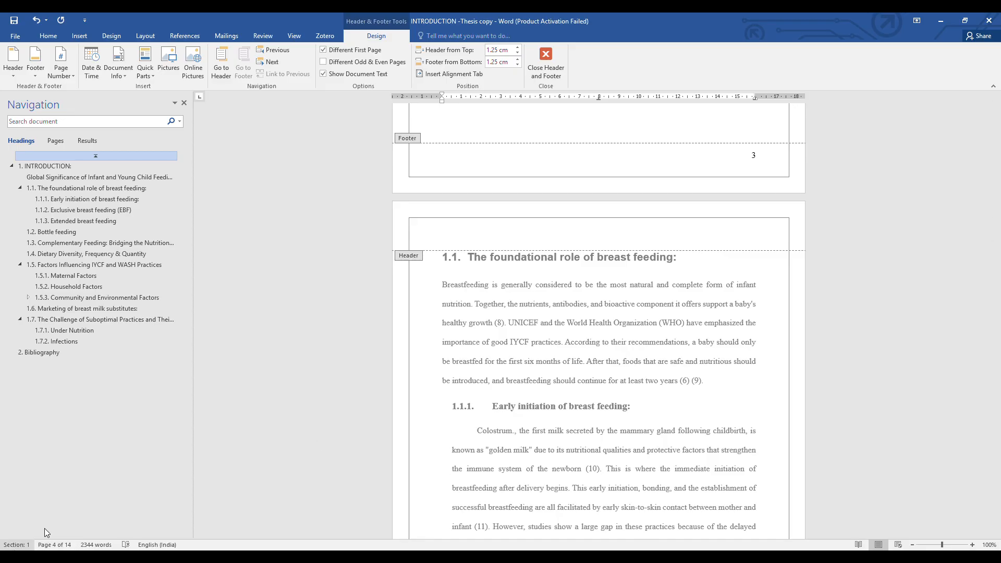
click(998, 230)
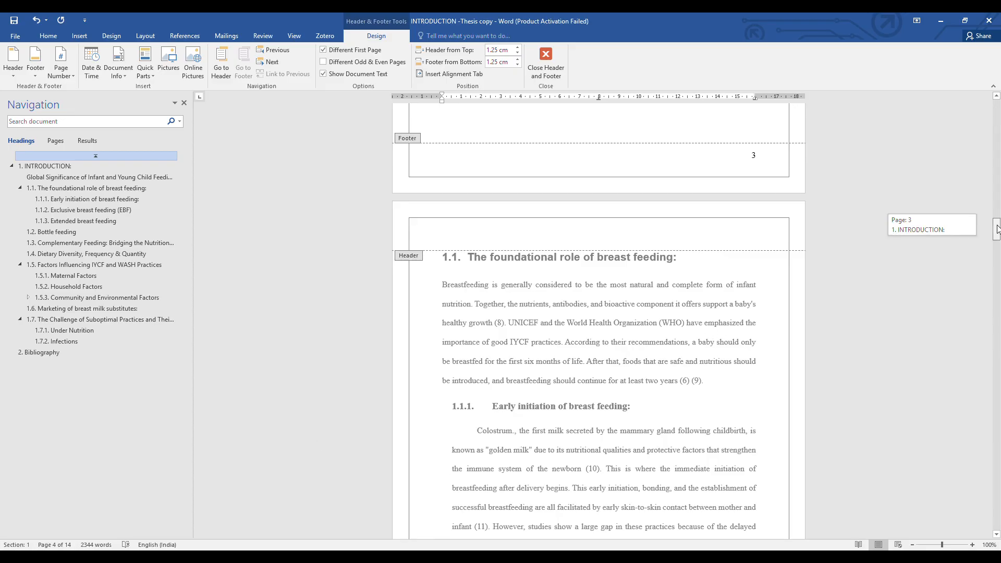
drag(998, 230, 997, 177)
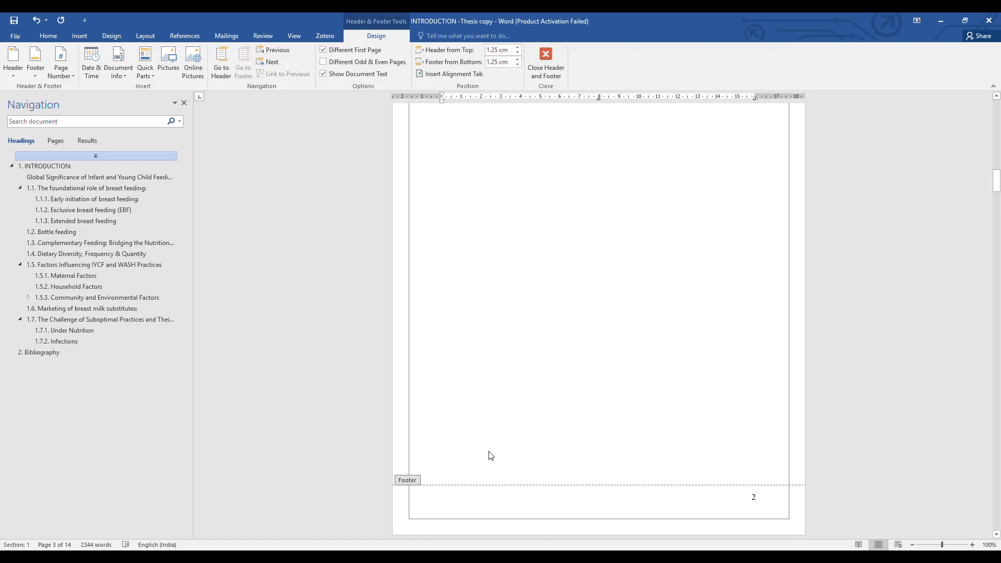
scroll(547, 384, up, 8)
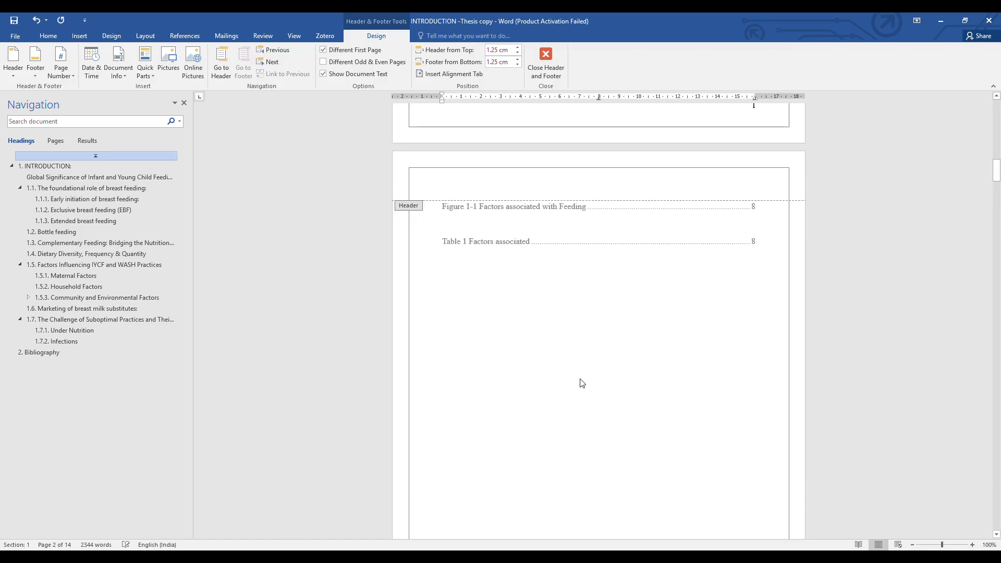
scroll(579, 384, up, 3)
scroll(579, 385, down, 20)
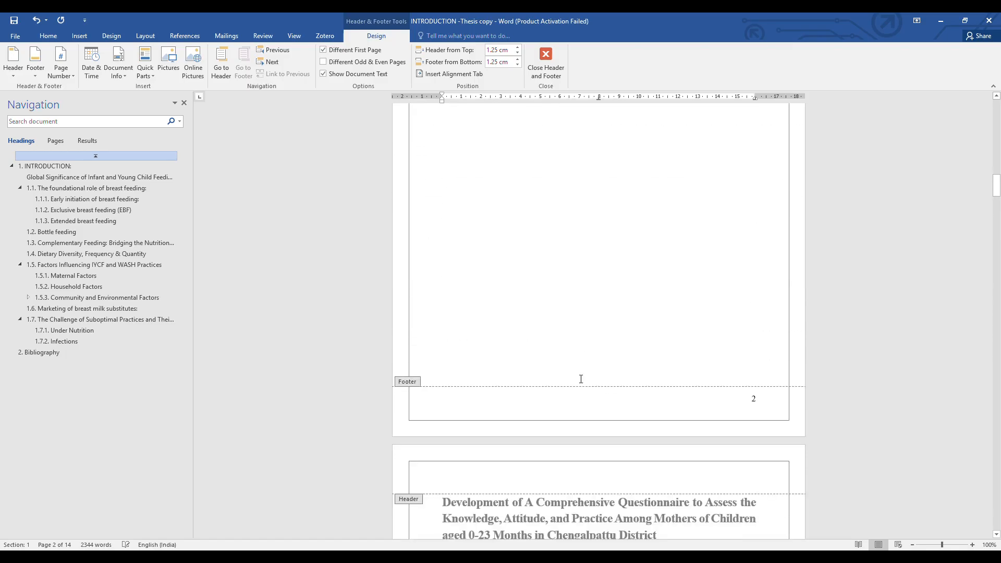
scroll(524, 284, up, 15)
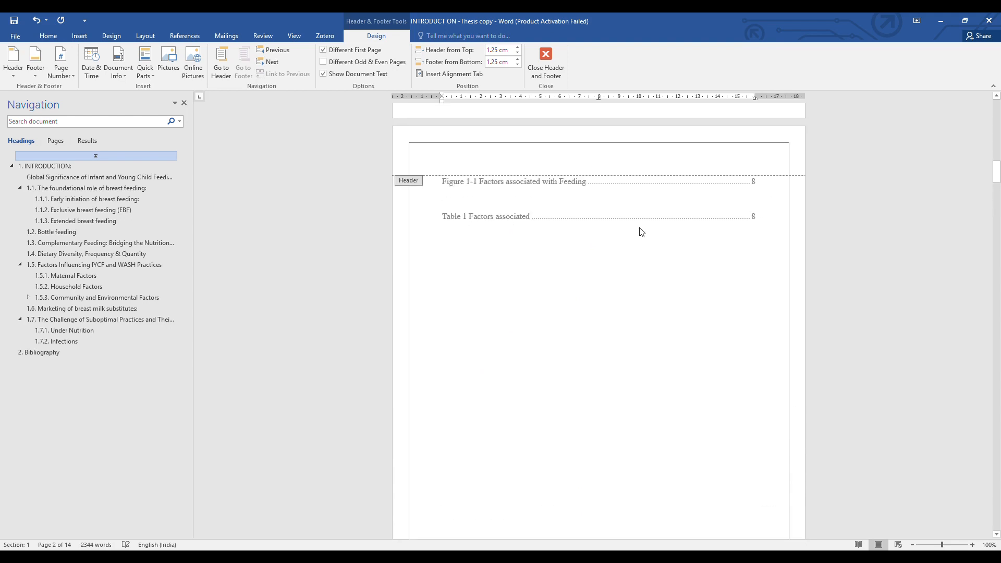
scroll(505, 389, down, 10)
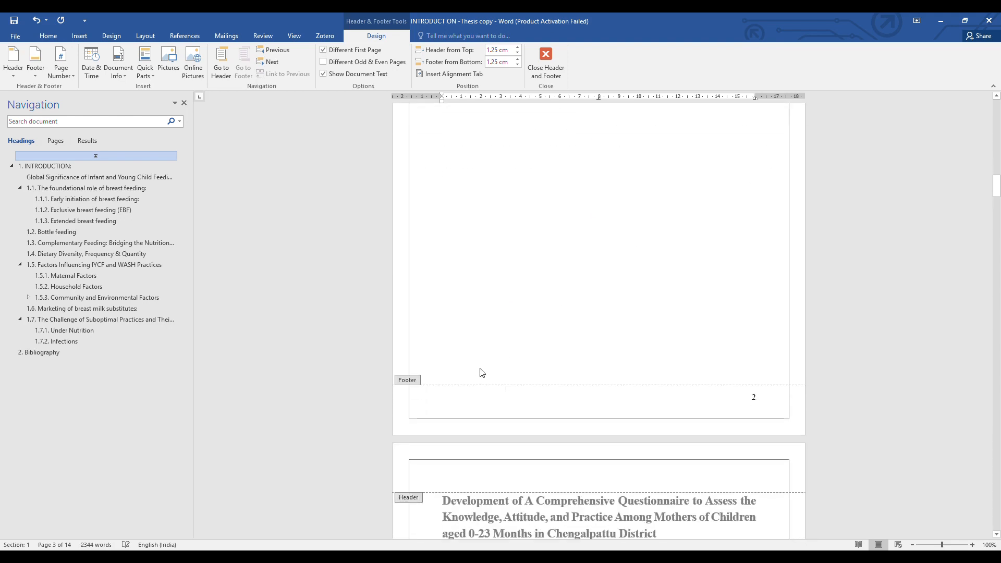
Leave footer editing and insert a Next Page section break at the end of the figure and table list page, before the thesis title.
click(554, 60)
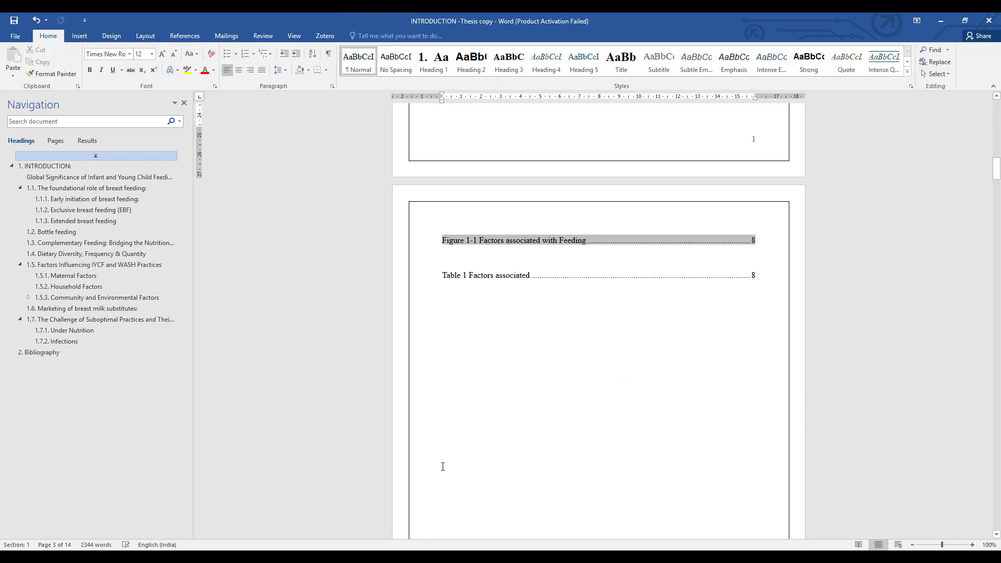
click(434, 380)
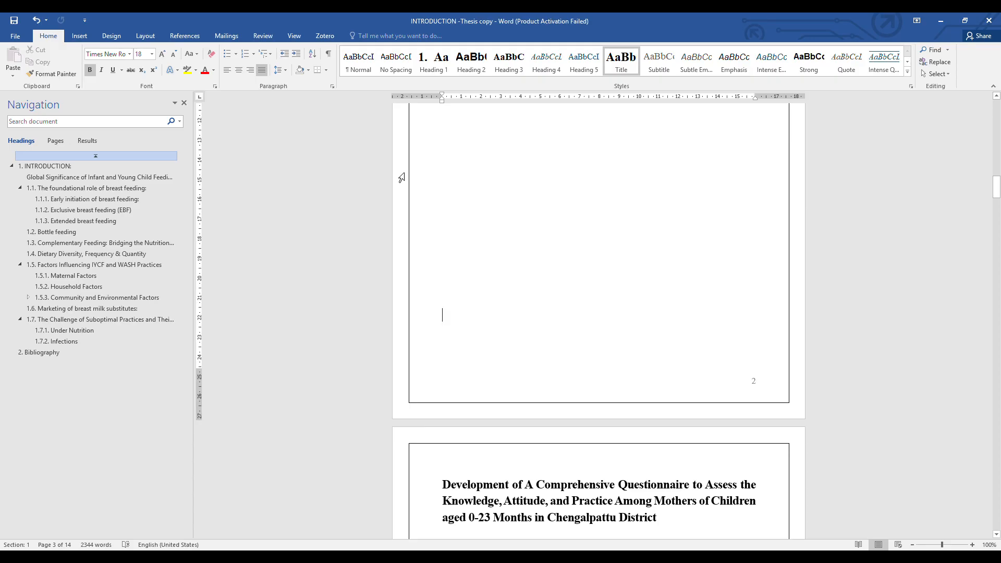
click(111, 36)
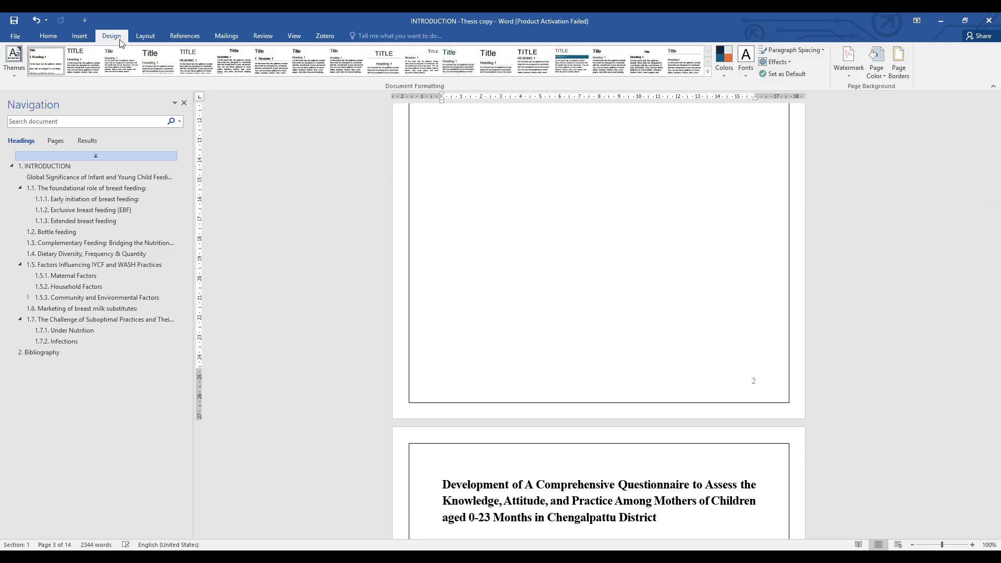
click(145, 36)
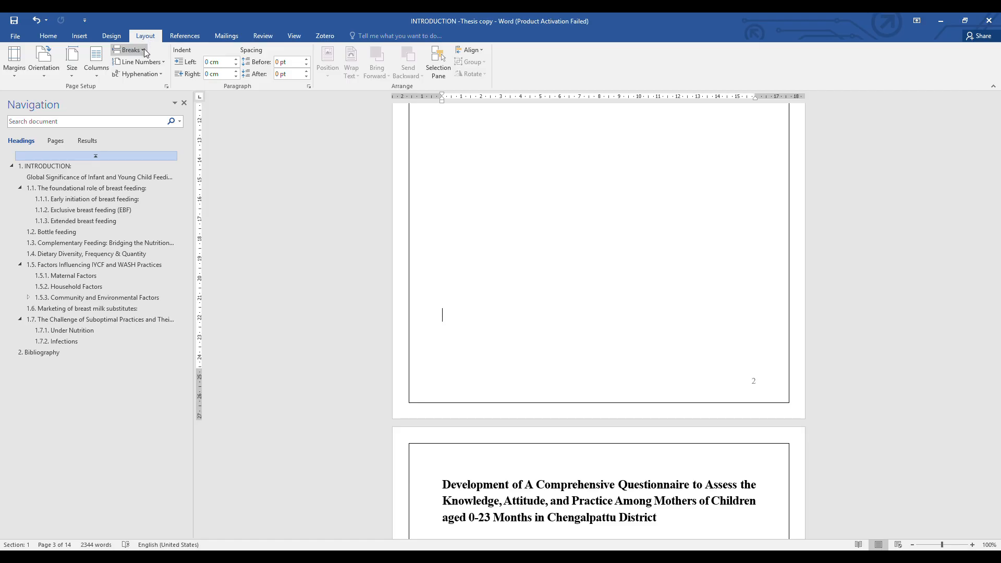
click(145, 50)
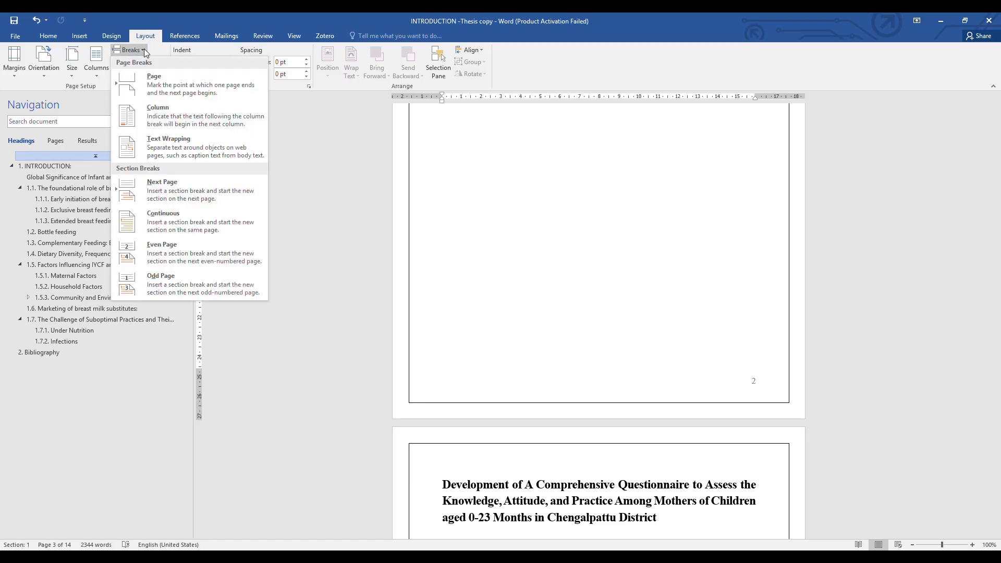
click(191, 187)
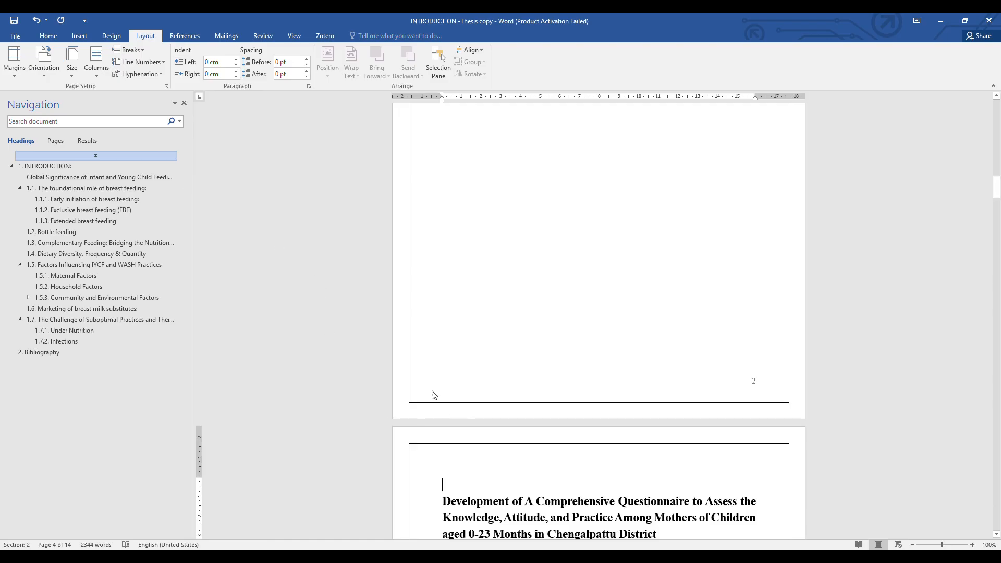
Check the section on either side of the new break and the footer page numbers across the Introduction pages.
click(473, 255)
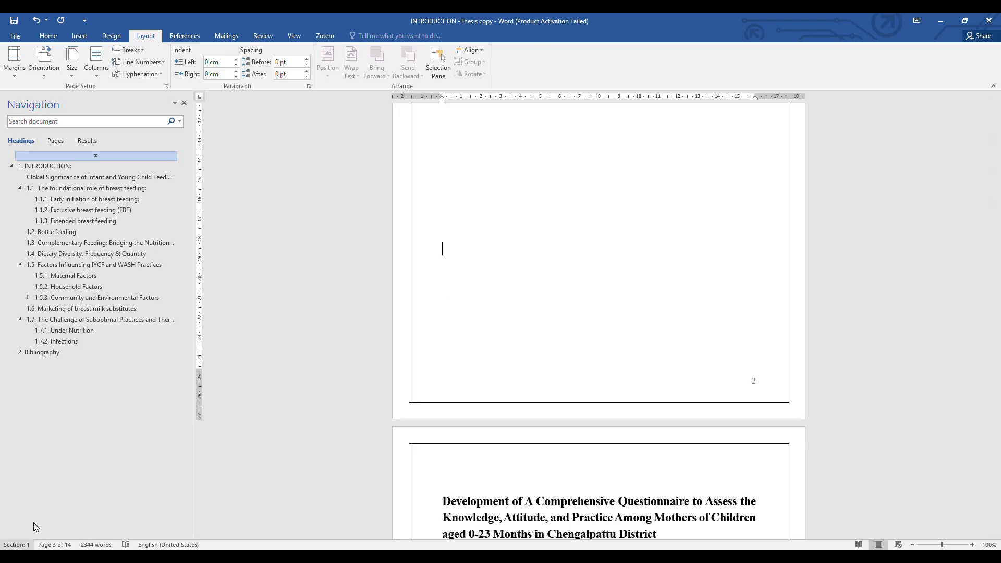
click(466, 479)
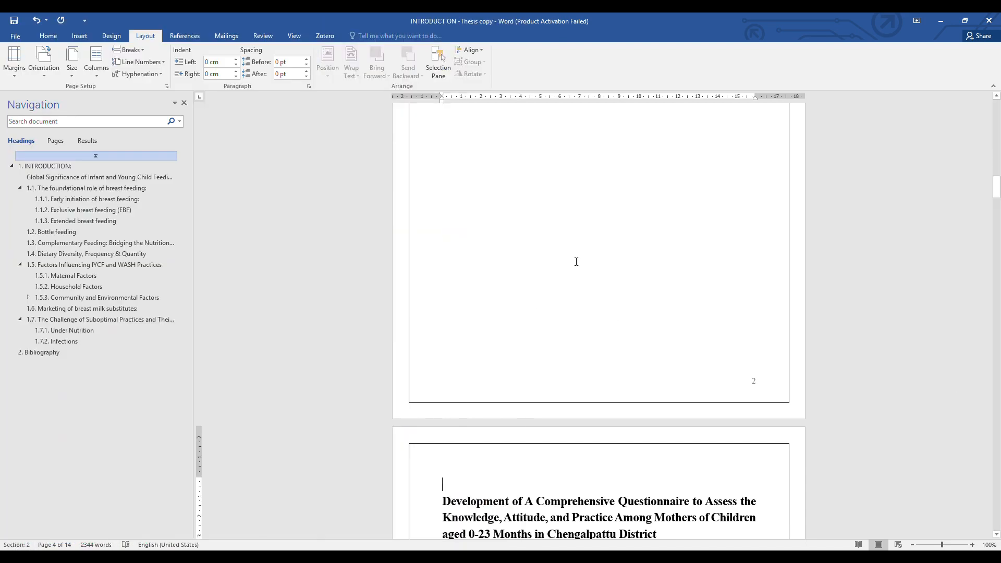
scroll(735, 384, down, 1)
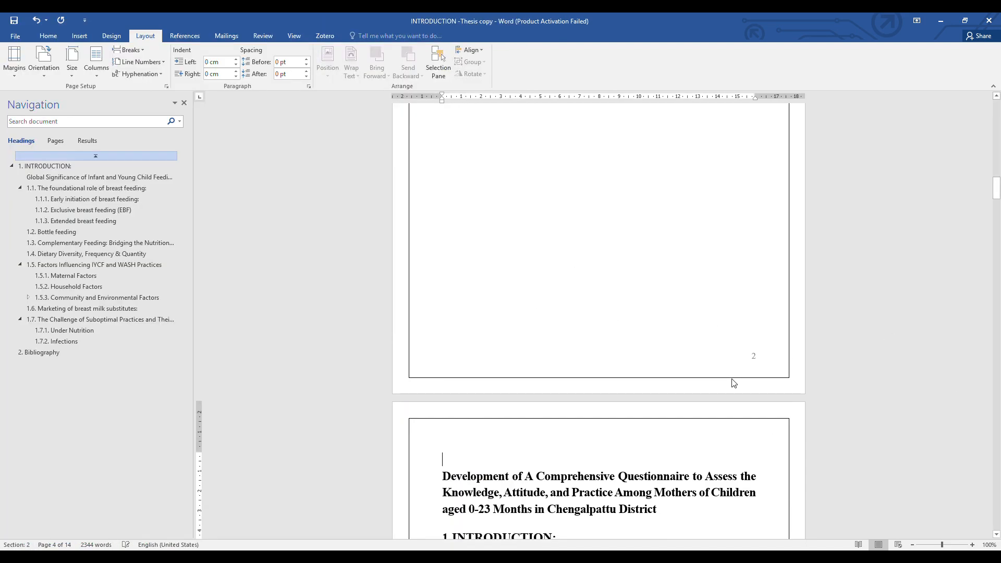
scroll(734, 384, down, 18)
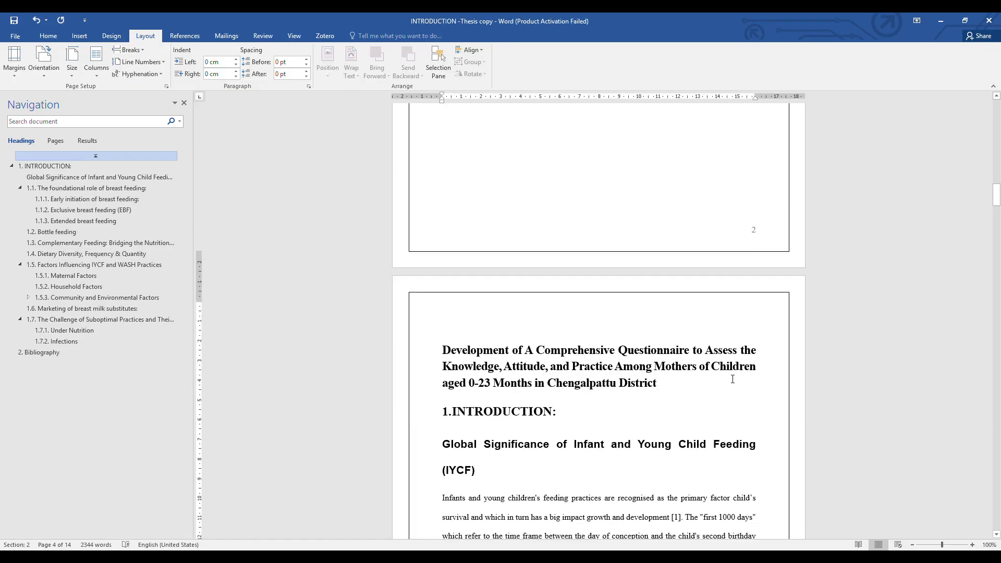
scroll(733, 379, up, 8)
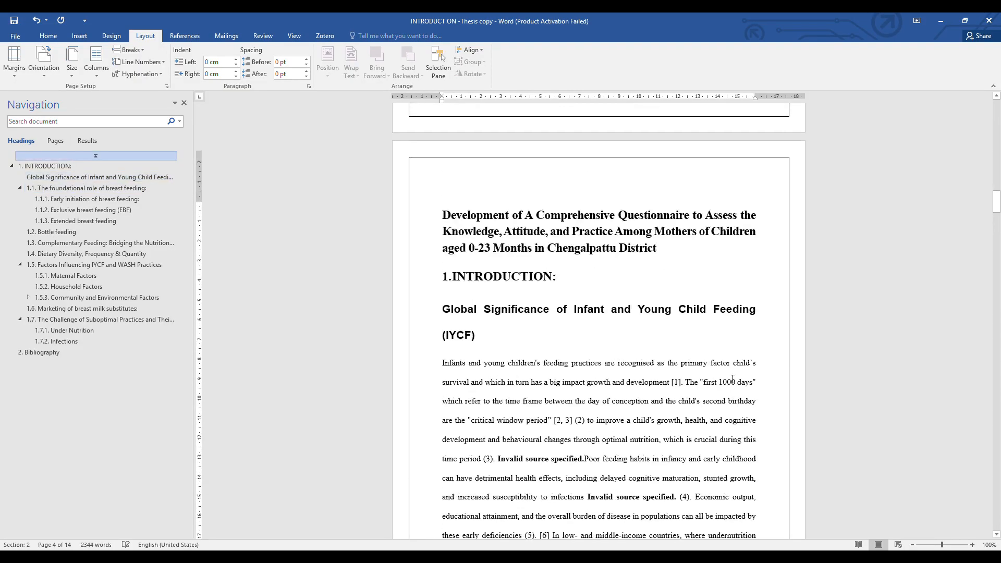
scroll(686, 226, down, 20)
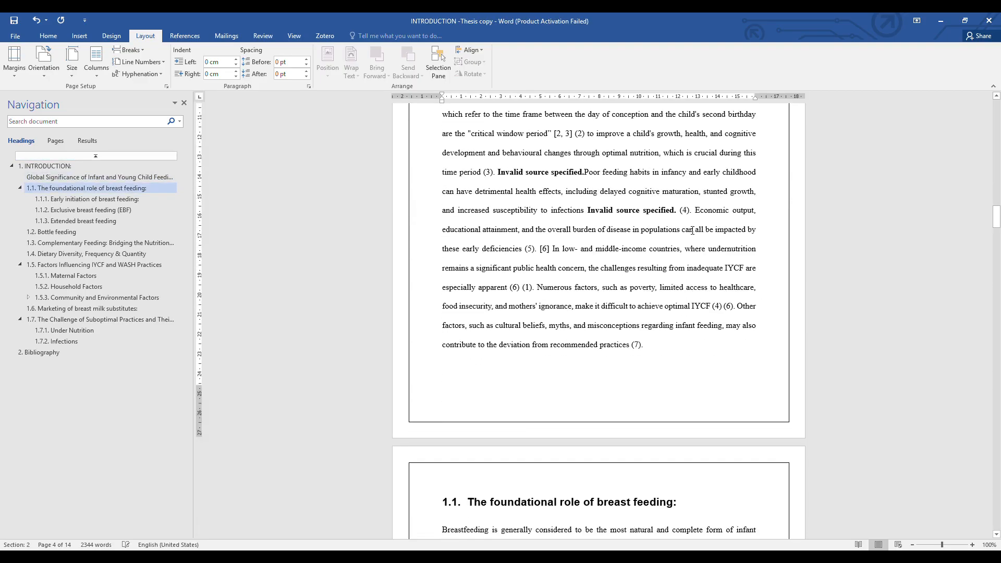
scroll(692, 231, up, 10)
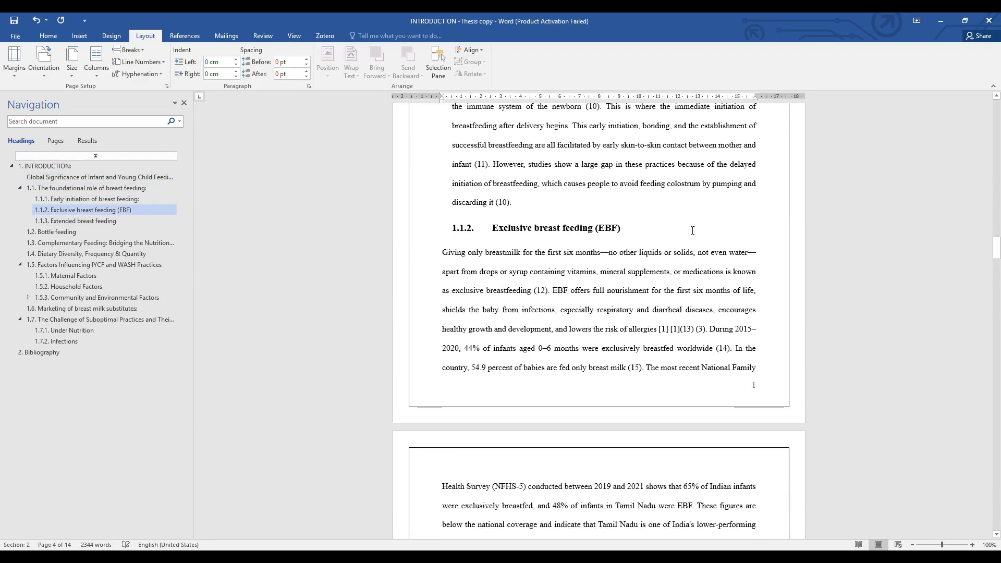
scroll(693, 230, down, 12)
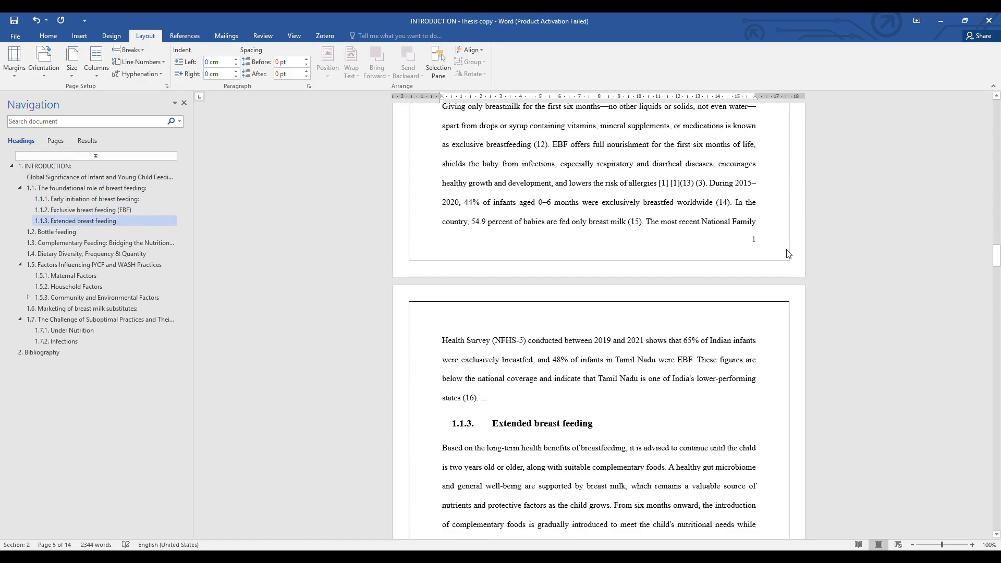
Set the page numbering of the Introduction section to start at 1 and check the footer number under Exclusive breast feeding.
scroll(735, 245, up, 20)
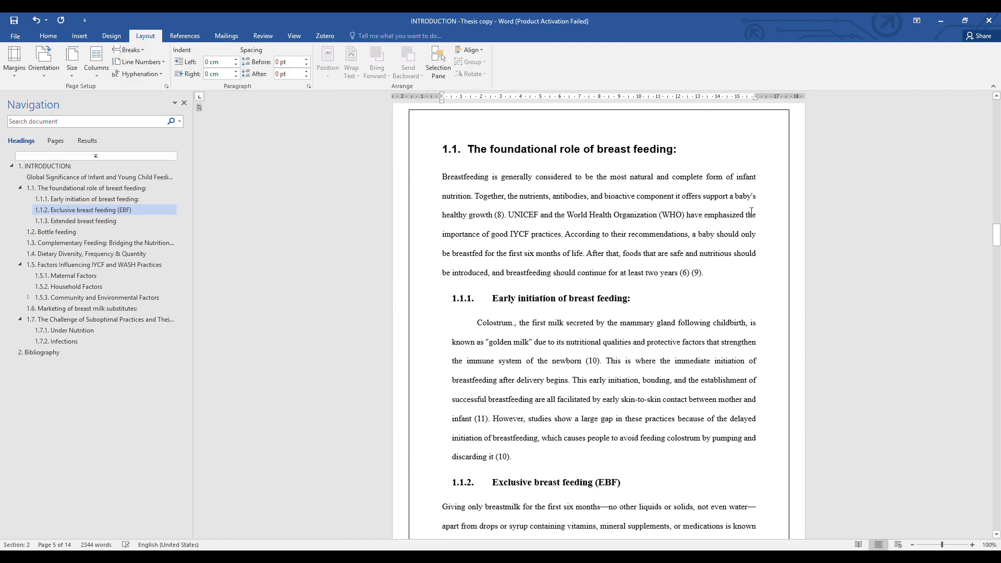
scroll(734, 345, down, 20)
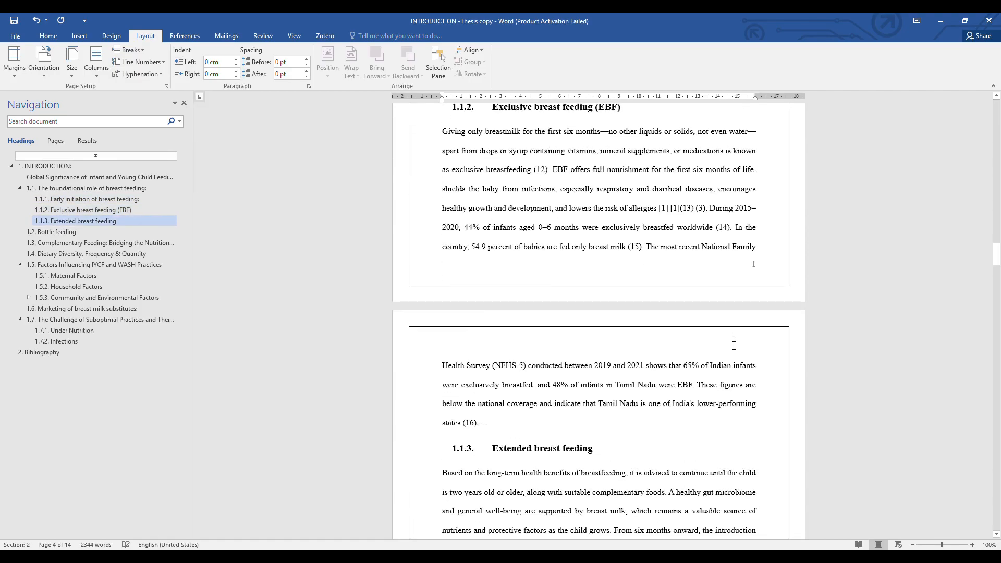
scroll(734, 345, up, 20)
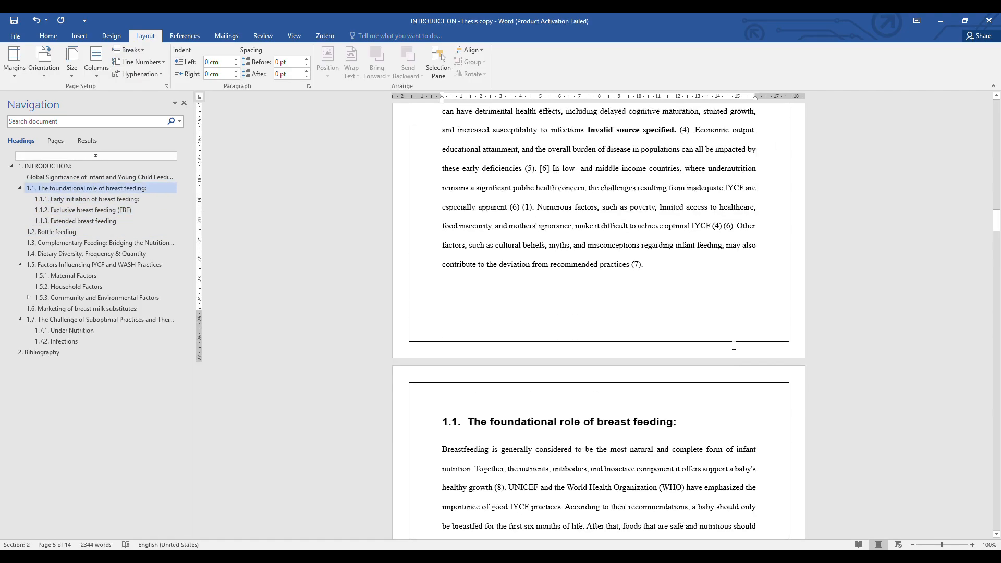
click(756, 329)
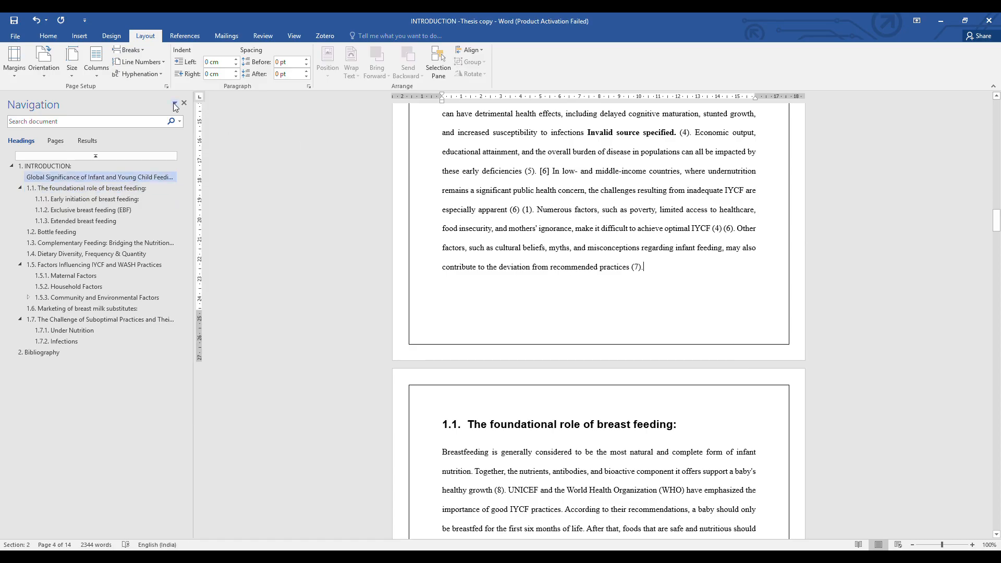
click(72, 39)
click(569, 78)
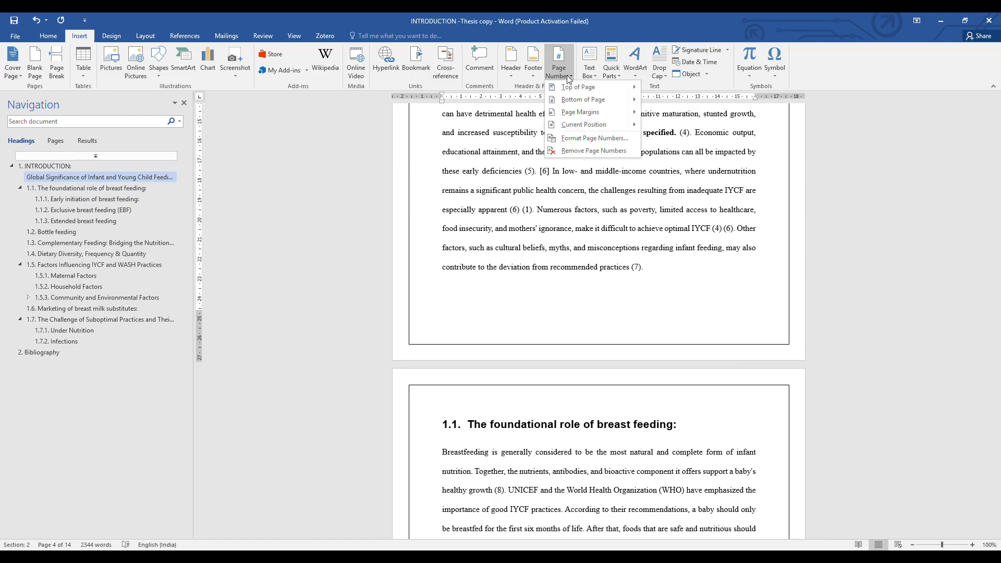
click(585, 137)
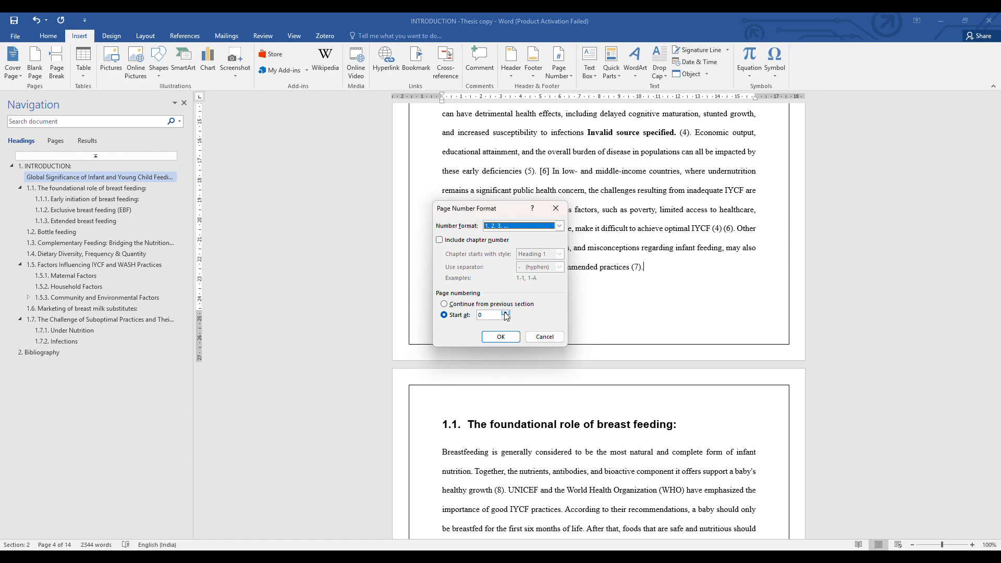
click(507, 336)
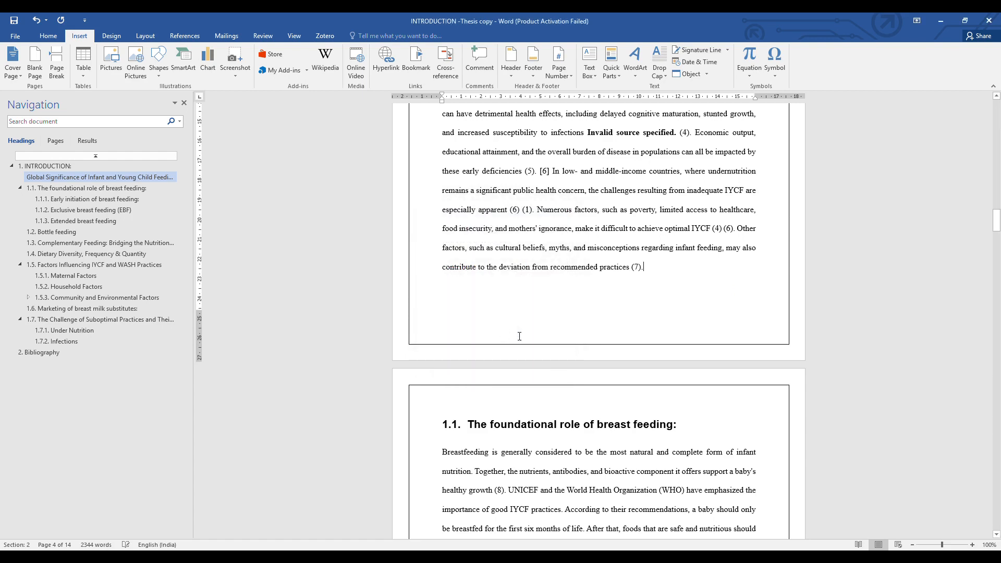
scroll(681, 333, down, 9)
scroll(682, 333, up, 5)
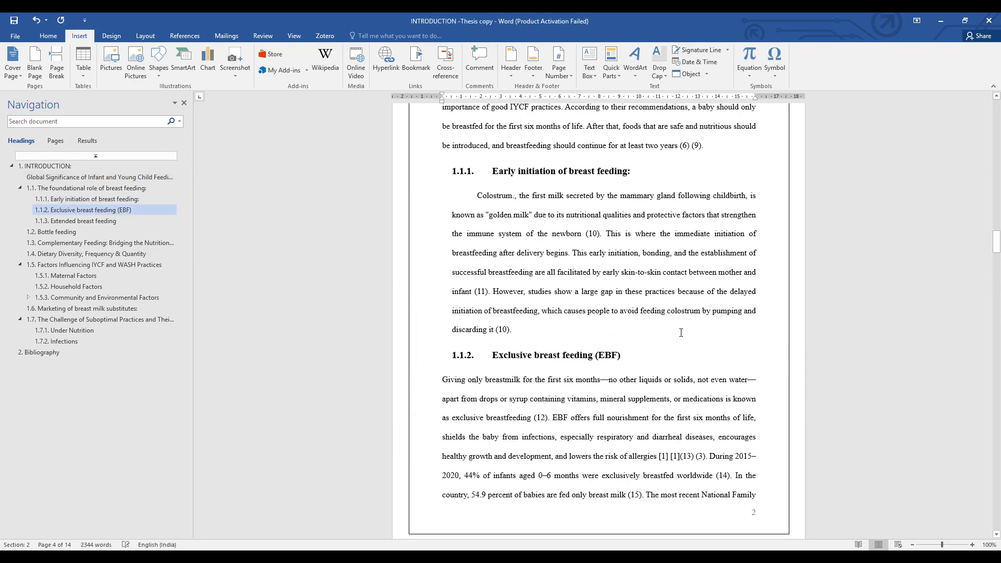
scroll(681, 333, up, 5)
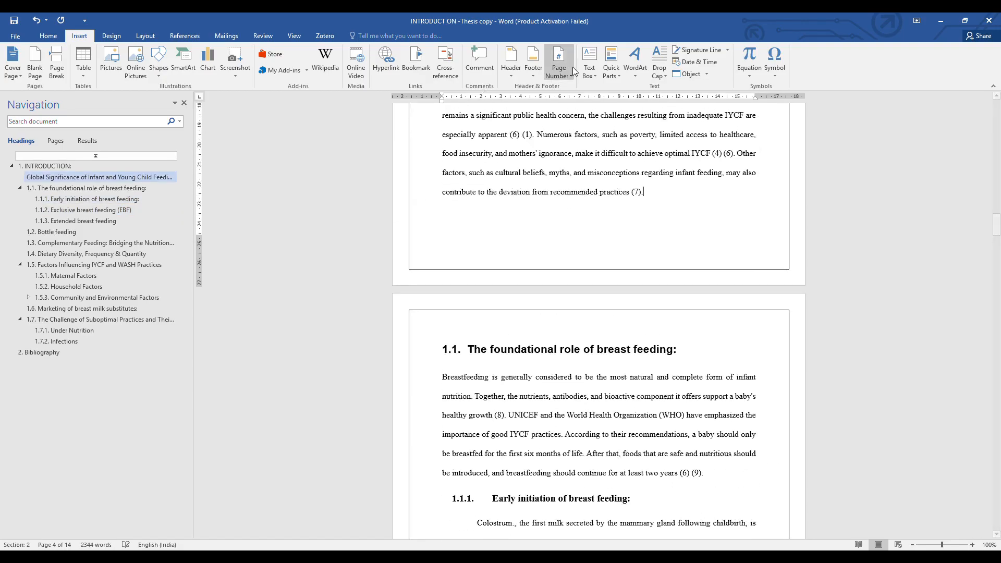
click(567, 82)
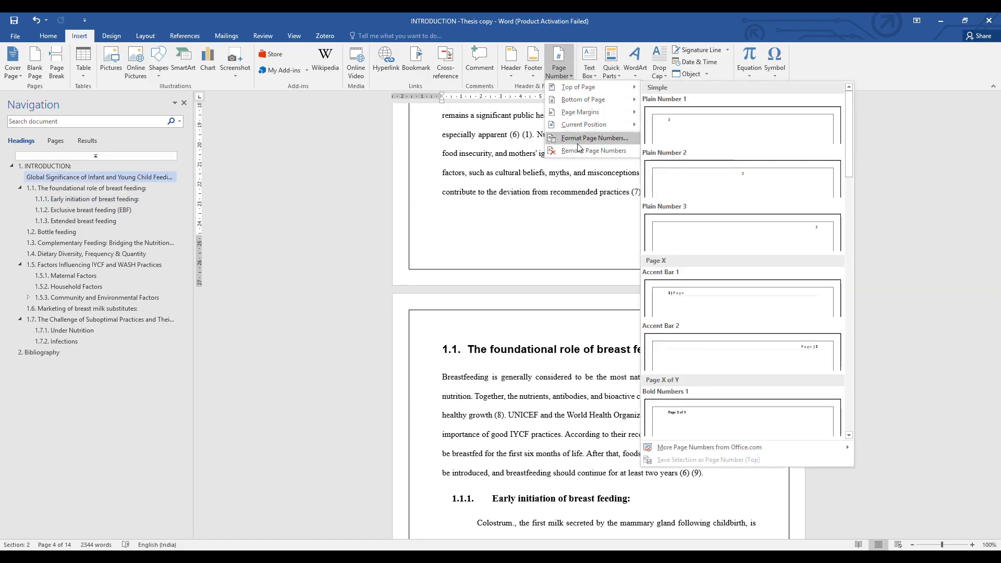
click(547, 142)
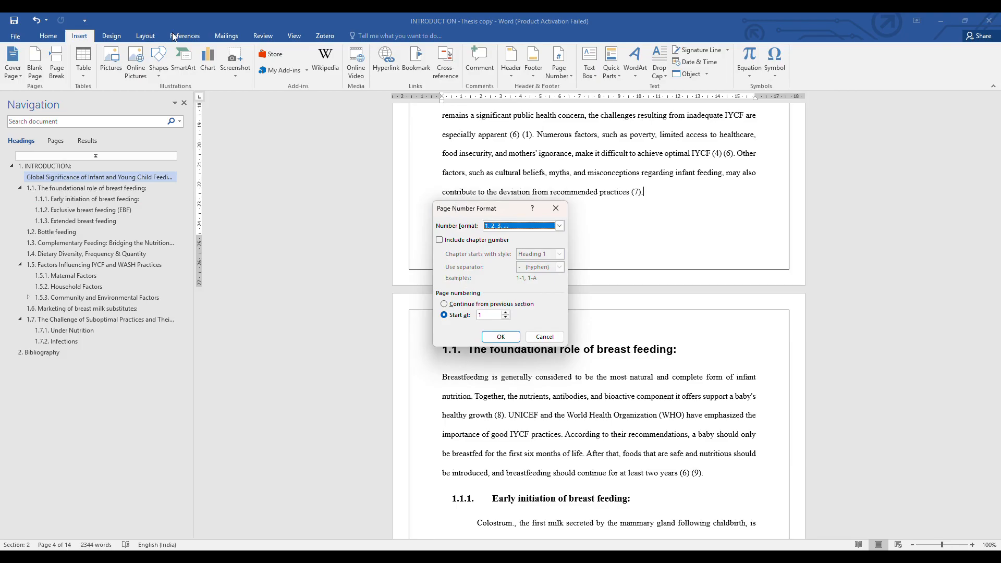
click(556, 208)
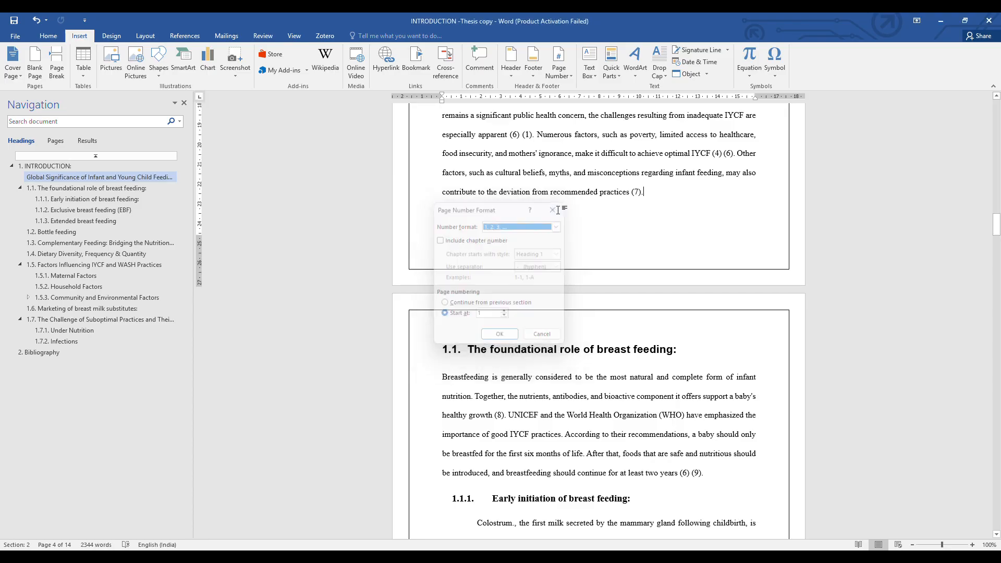
right_click(557, 78)
click(557, 78)
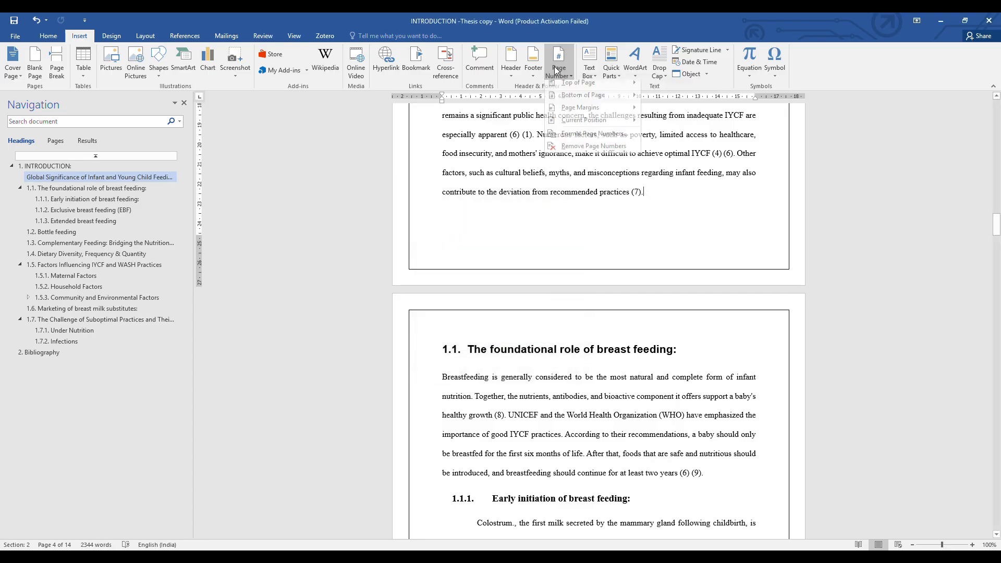
click(785, 281)
Open the Introduction section's footer and turn off its different first page so numbering shows from the thesis title page.
scroll(785, 281, down, 10)
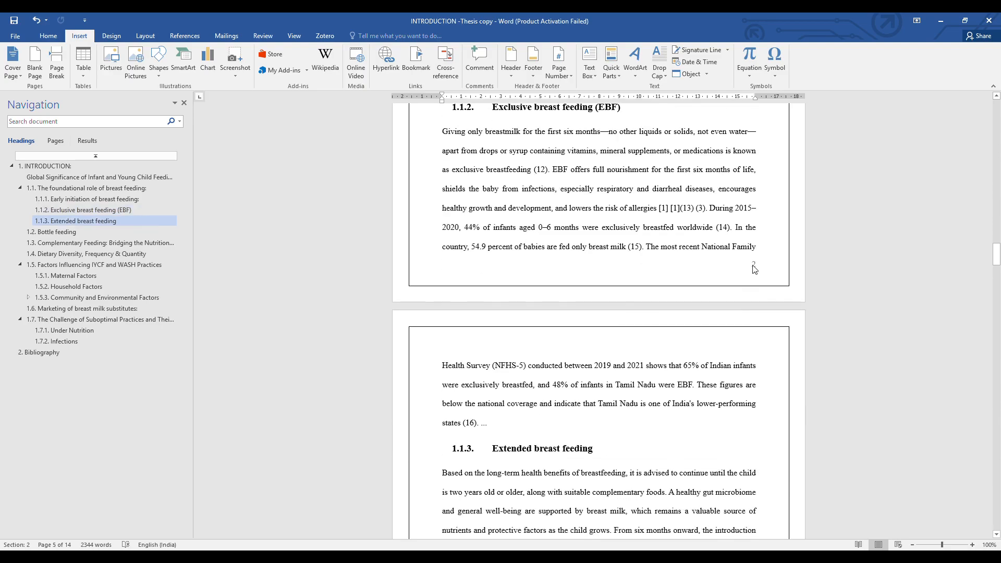
double_click(755, 269)
click(60, 73)
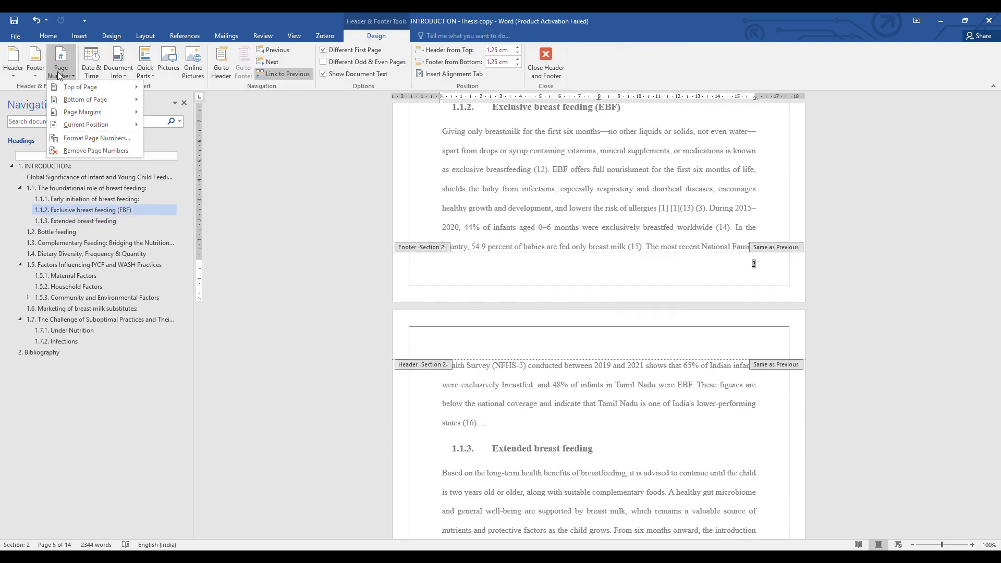
click(96, 139)
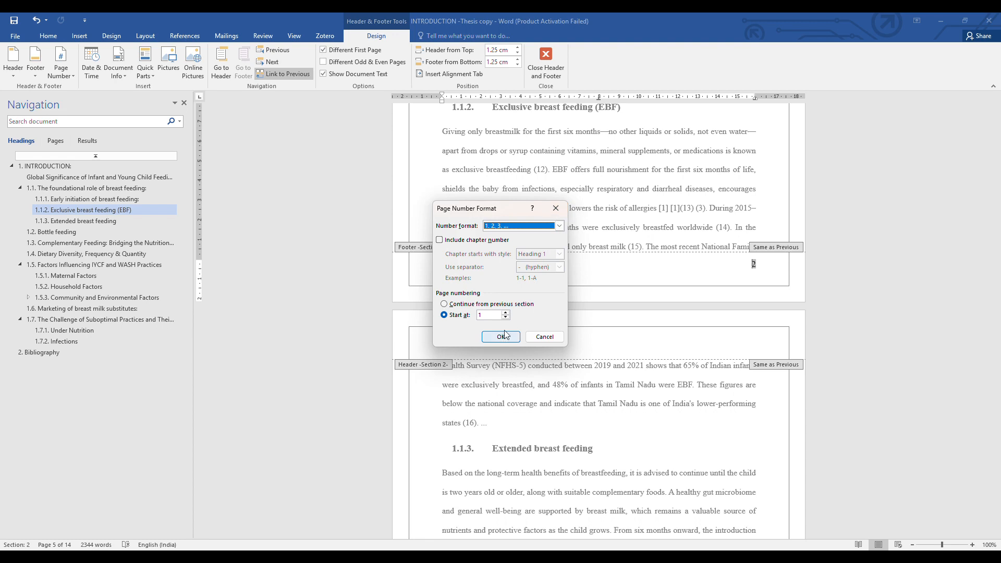
click(556, 208)
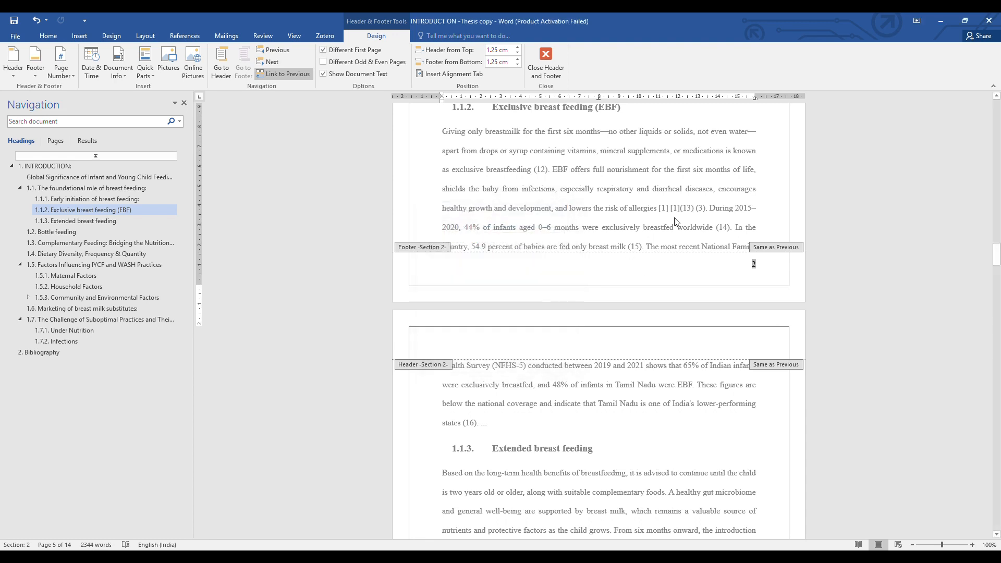
scroll(676, 221, up, 12)
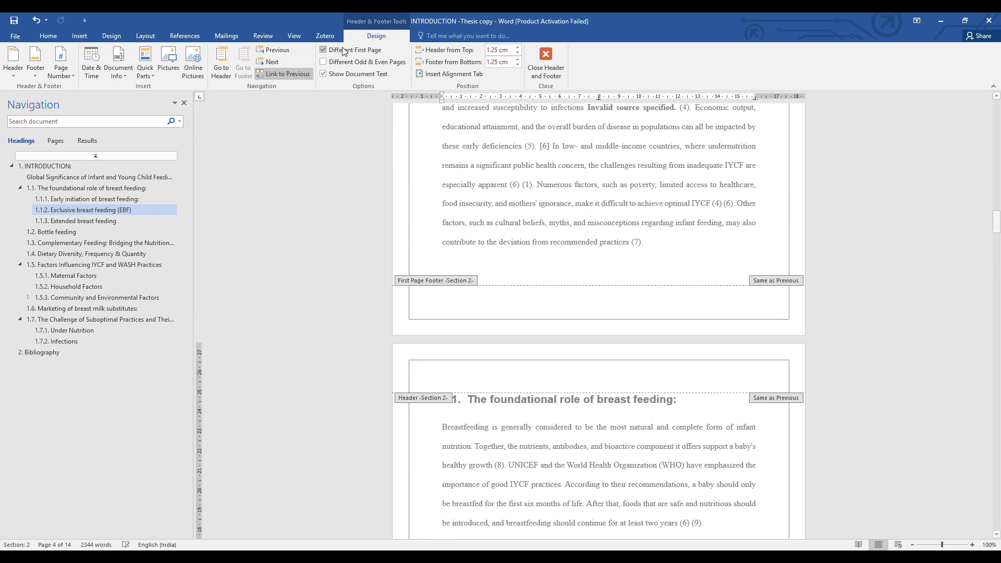
click(343, 52)
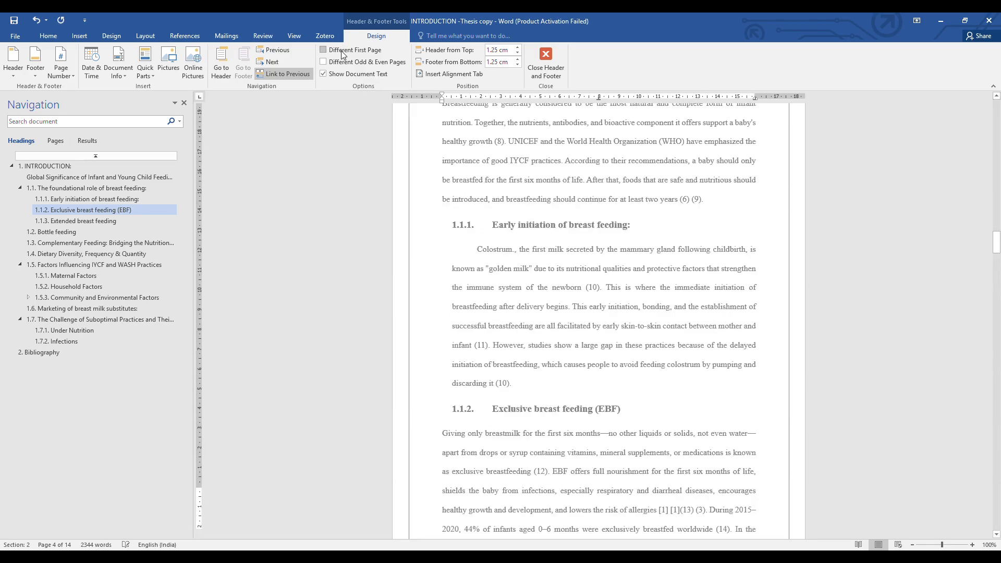
scroll(756, 396, up, 5)
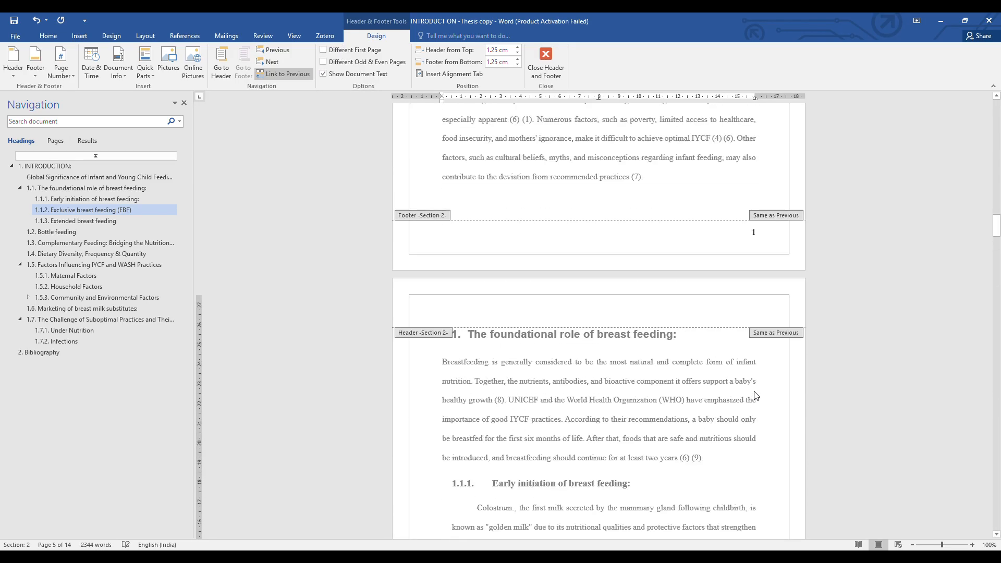
scroll(756, 397, up, 3)
scroll(732, 326, up, 6)
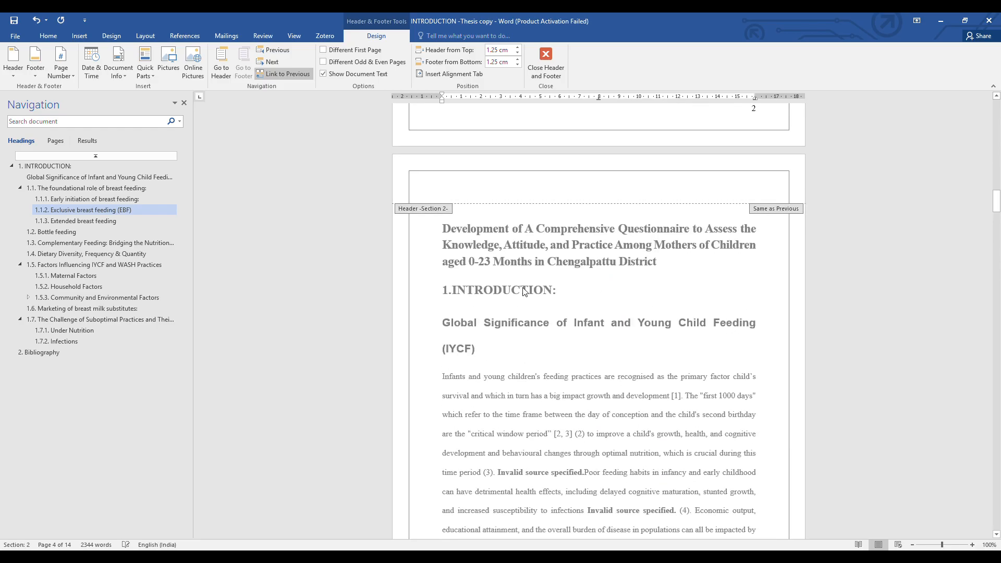
scroll(579, 293, down, 8)
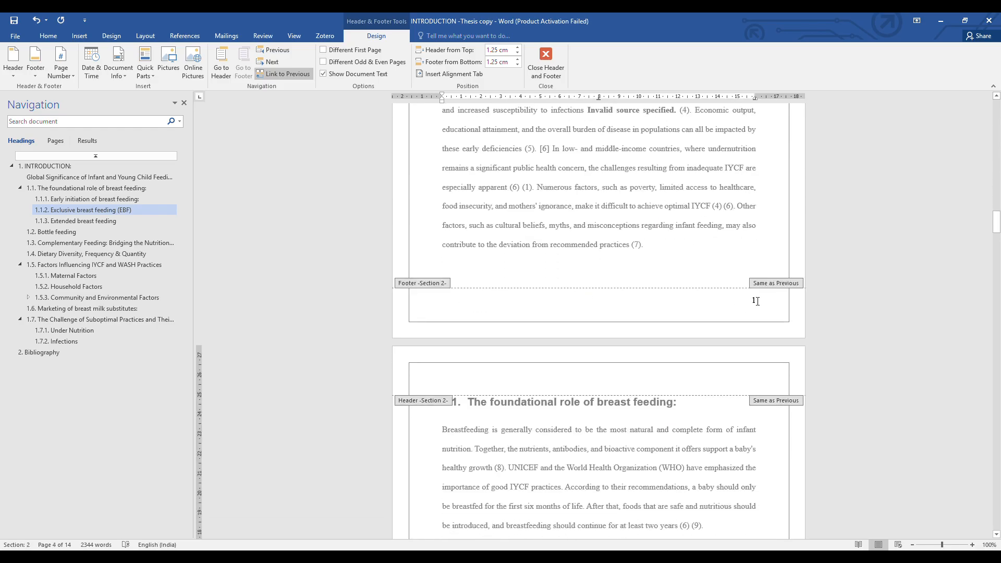
Change the front matter section's page number format on the contents page to lowercase Roman numerals (i, ii, iii).
drag(998, 229, 998, 166)
scroll(743, 427, down, 1)
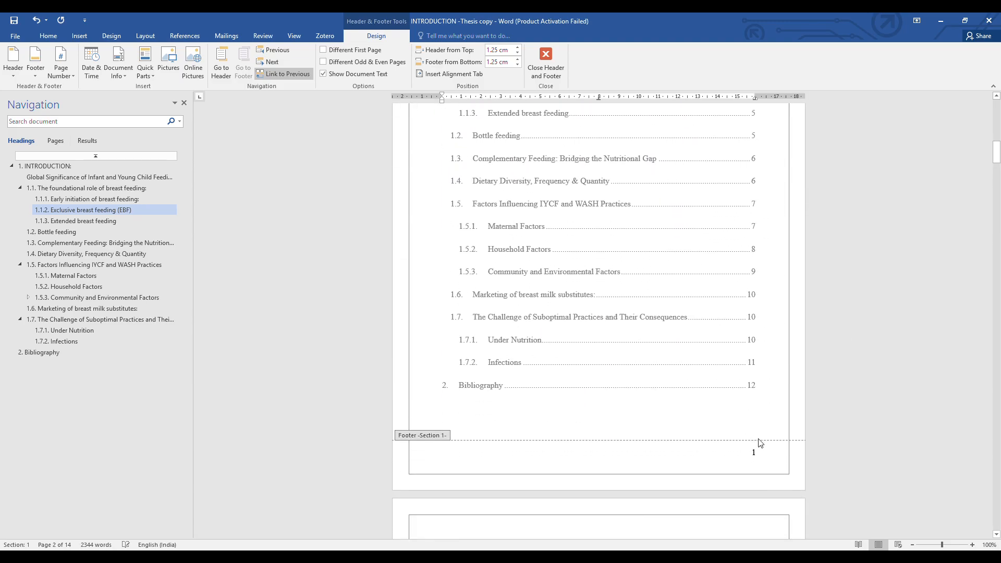
double_click(754, 452)
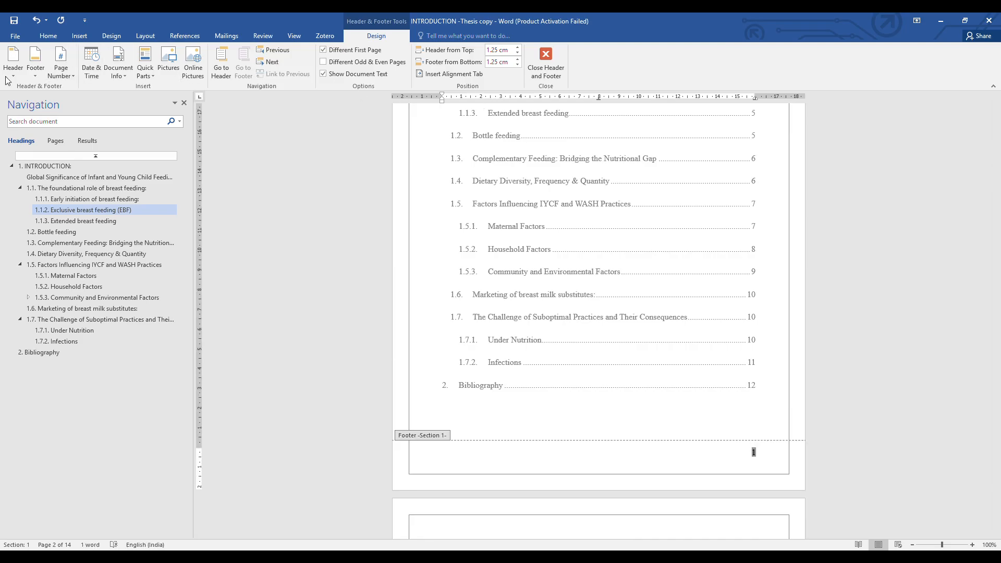
click(61, 65)
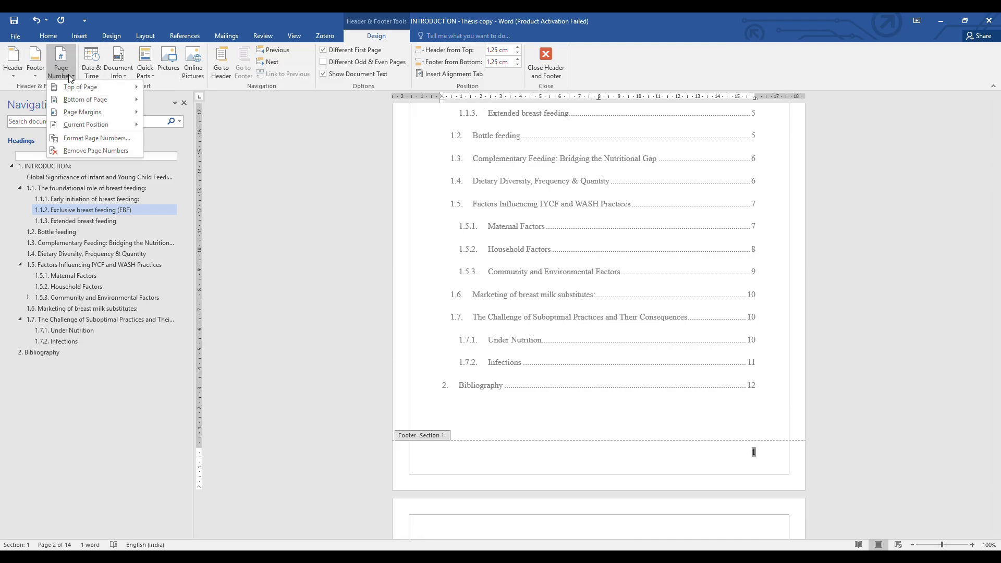
click(92, 138)
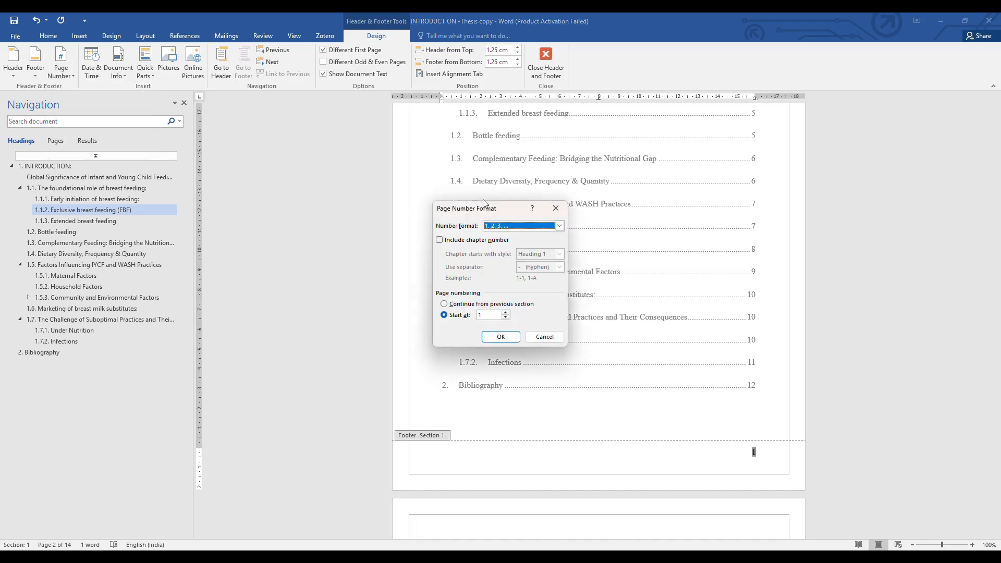
click(559, 225)
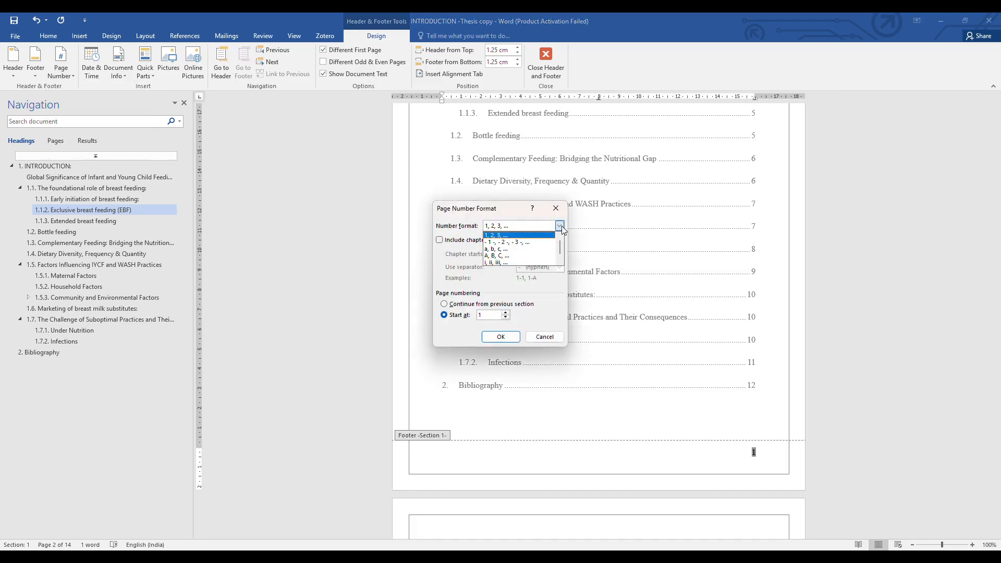
click(542, 262)
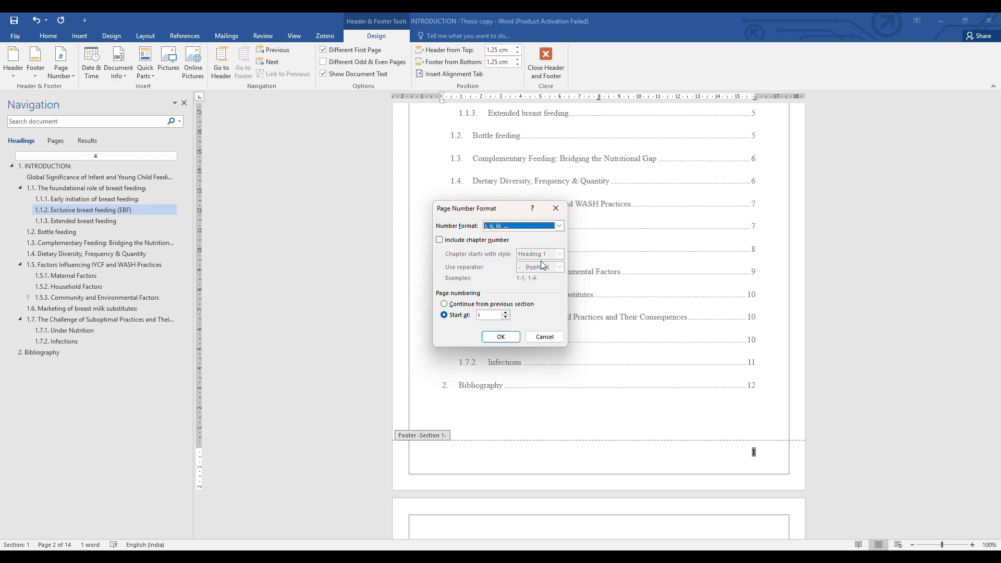
click(501, 337)
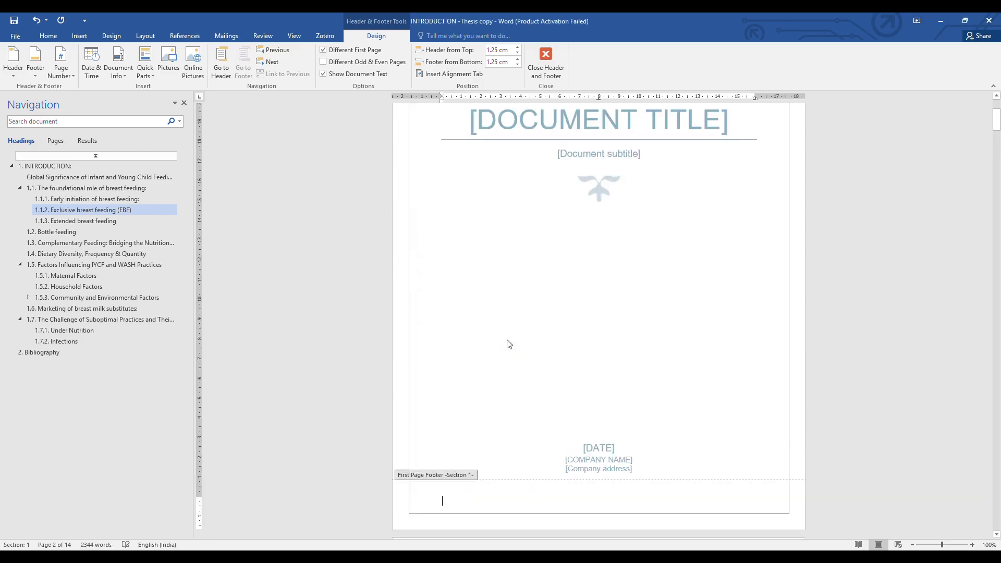
Check the footer page numbers on the contents page and the figure and table list page, up to the start of the Introduction.
scroll(696, 318, down, 15)
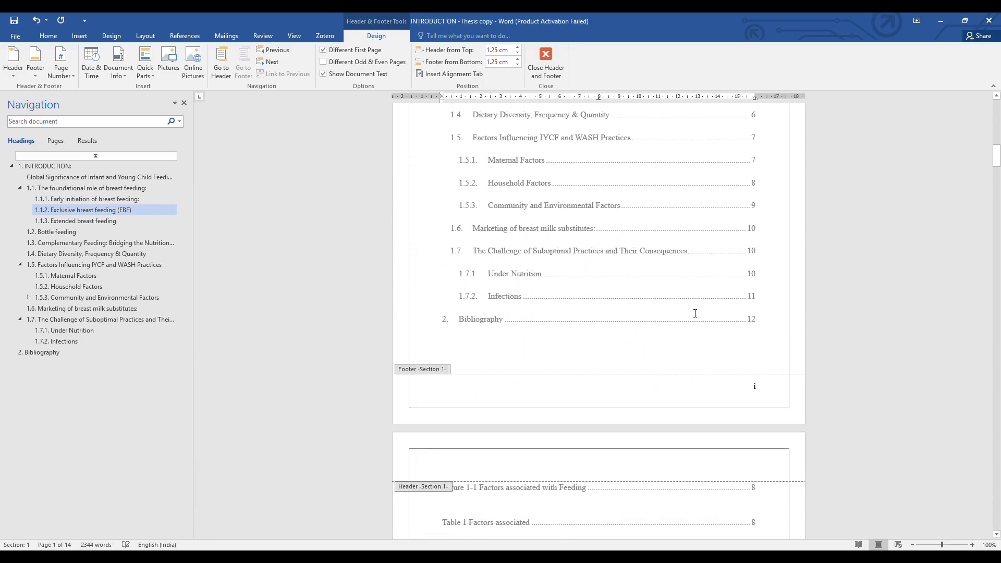
scroll(697, 317, down, 12)
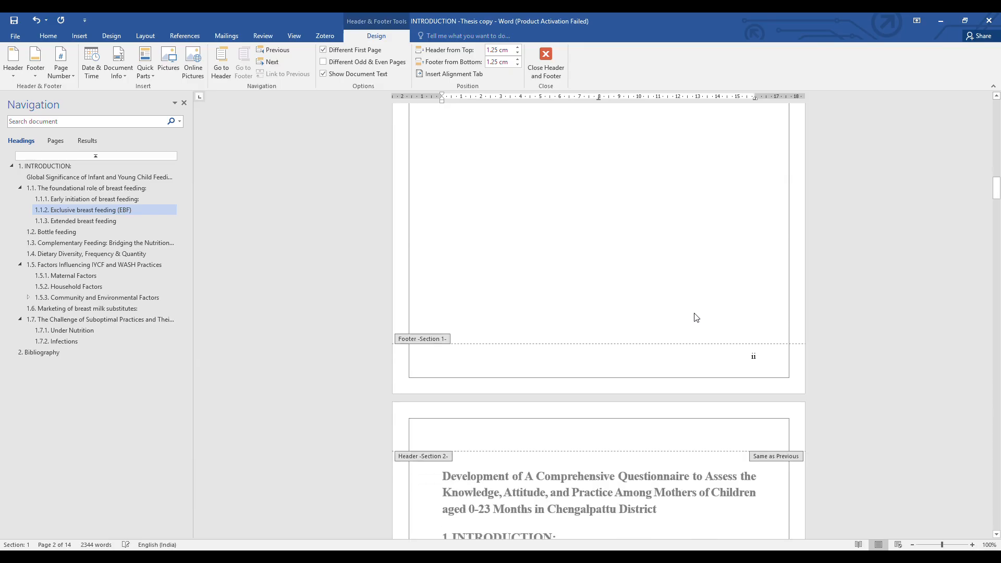
scroll(697, 317, down, 3)
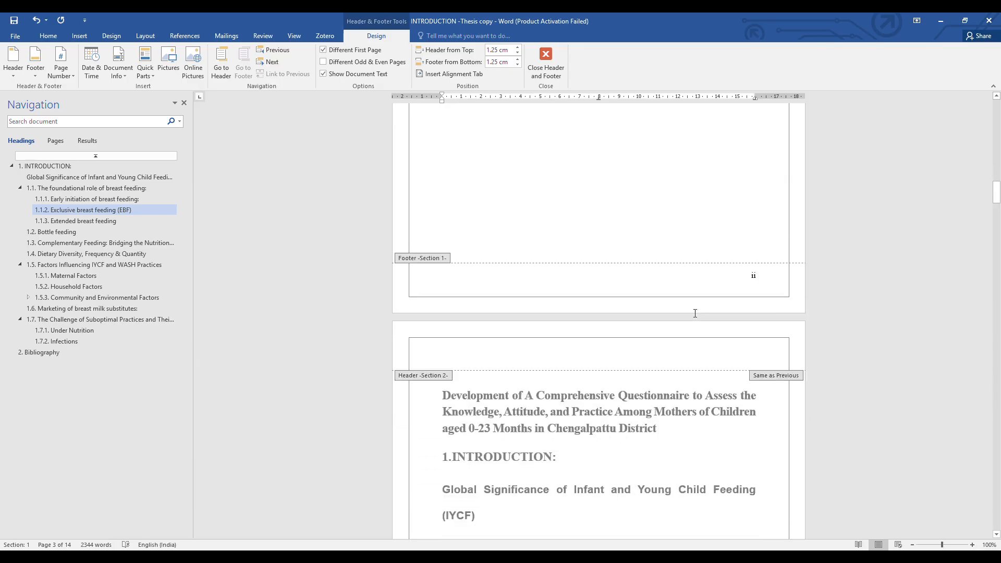
scroll(695, 313, down, 3)
scroll(696, 313, up, 20)
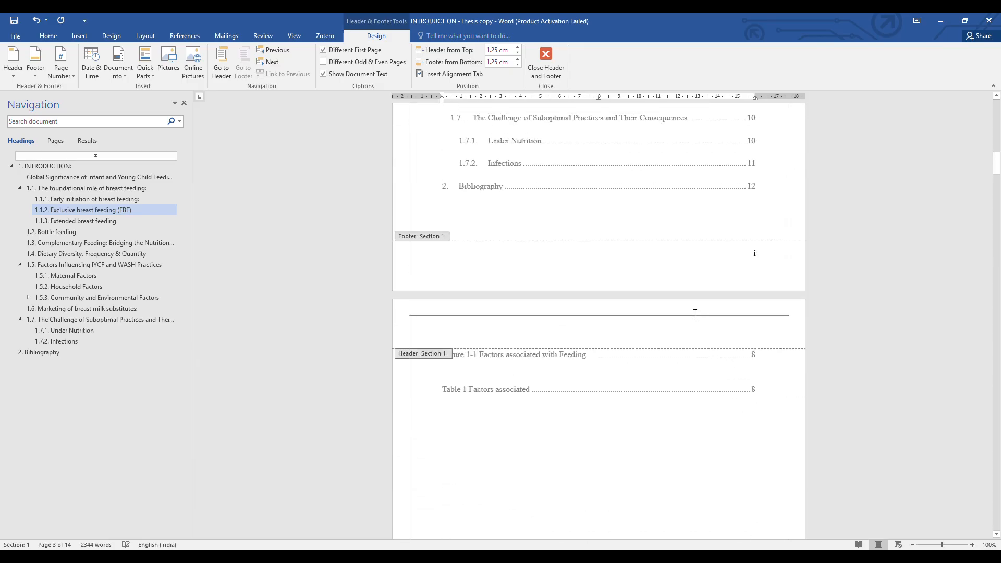
scroll(696, 313, down, 6)
scroll(696, 312, up, 6)
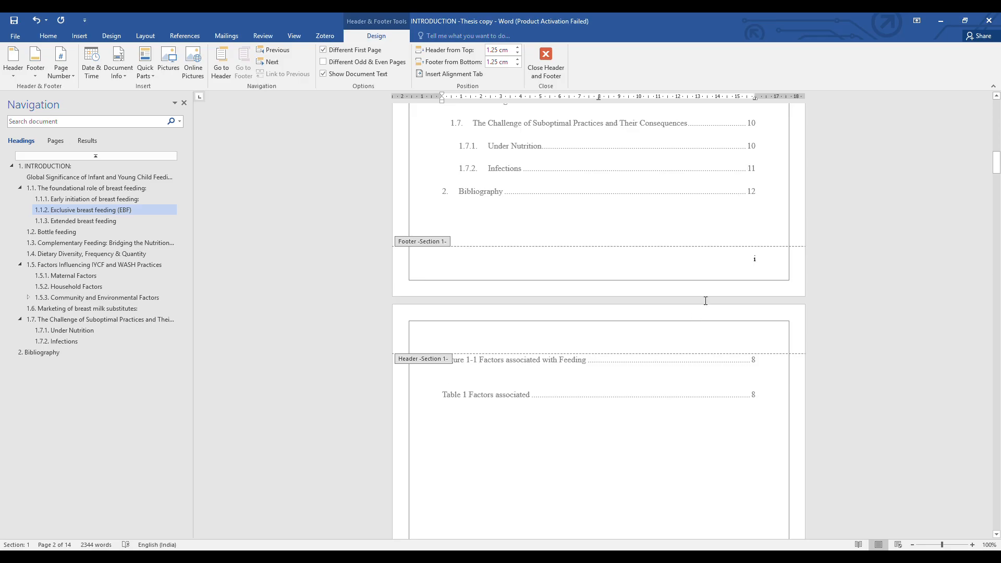
scroll(740, 263, up, 7)
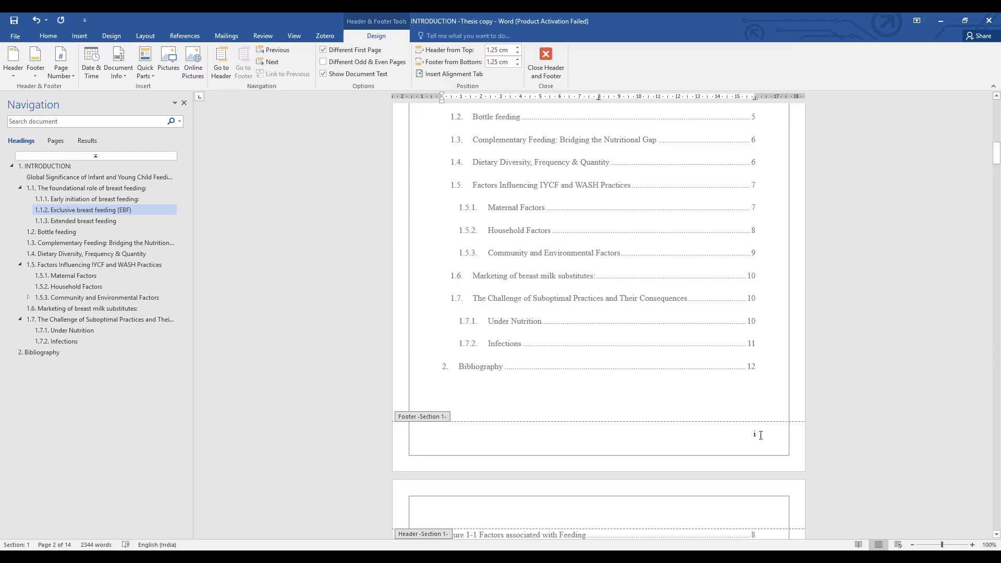
Check the Roman numeral footers up to the start of the Introduction, close footer editing and return to the contents page.
scroll(761, 436, down, 20)
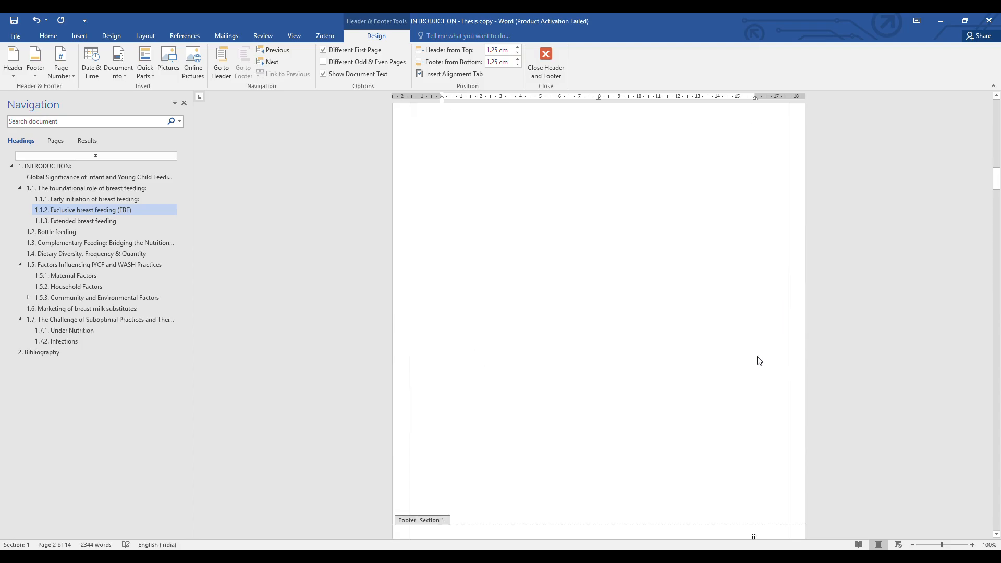
scroll(759, 361, down, 12)
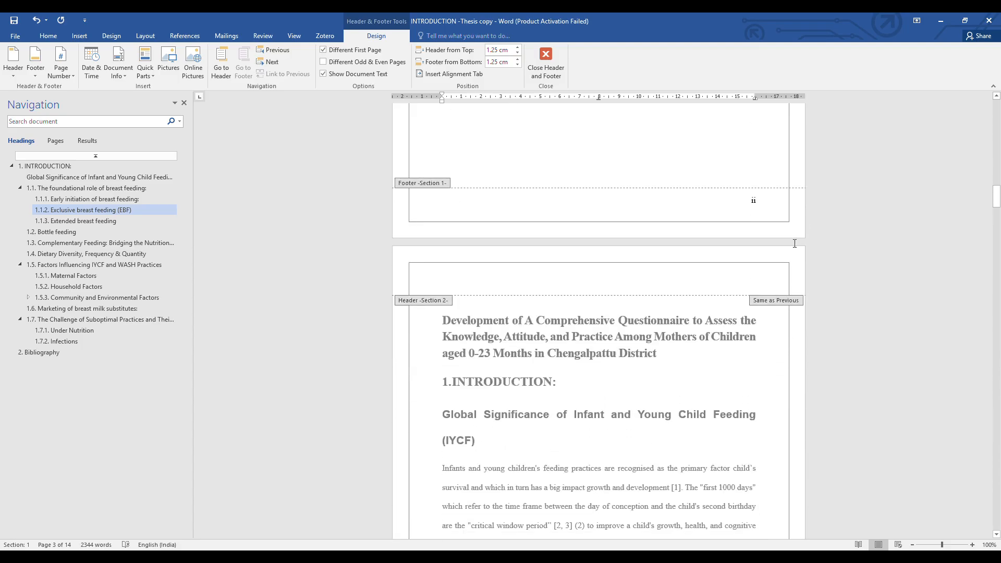
drag(998, 207, 995, 176)
scroll(581, 367, up, 8)
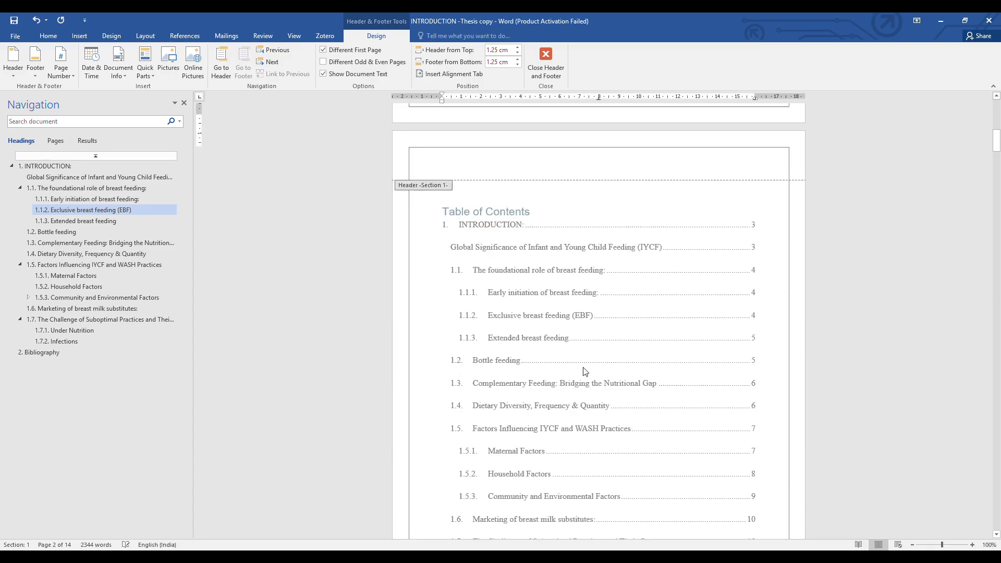
click(546, 65)
scroll(530, 469, down, 3)
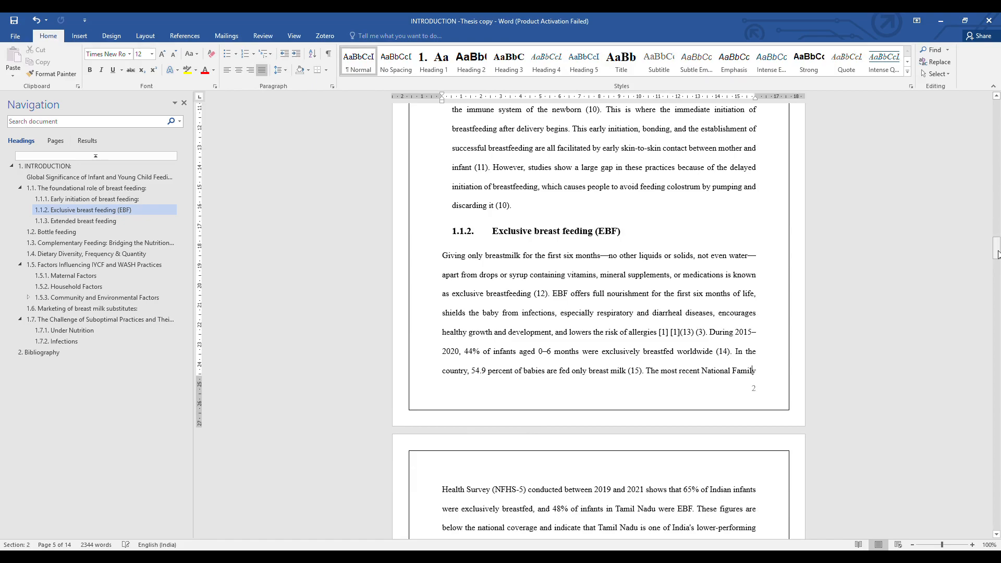
drag(999, 246, 1000, 155)
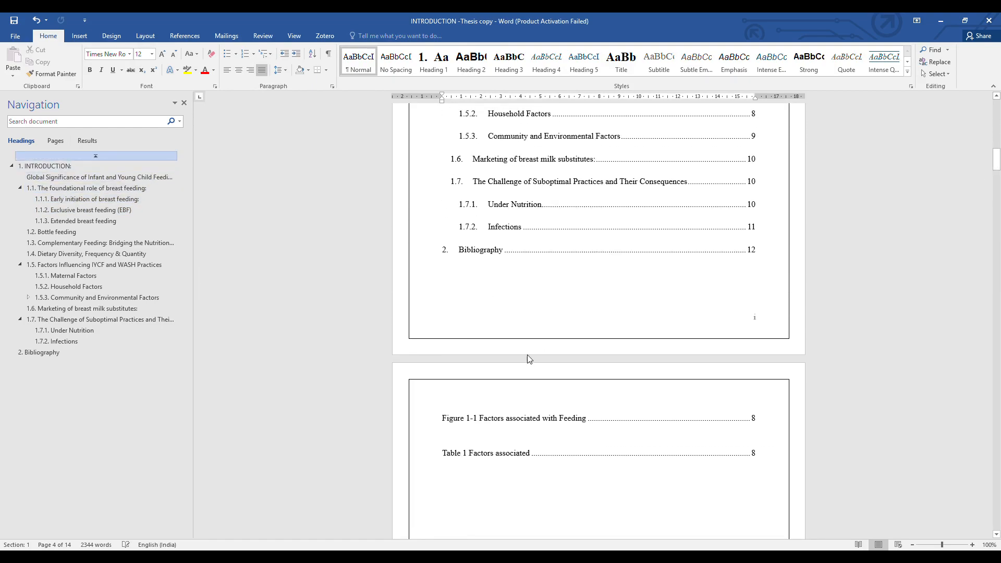
Insert a Next Page section break between the figure list and the table list.
click(542, 436)
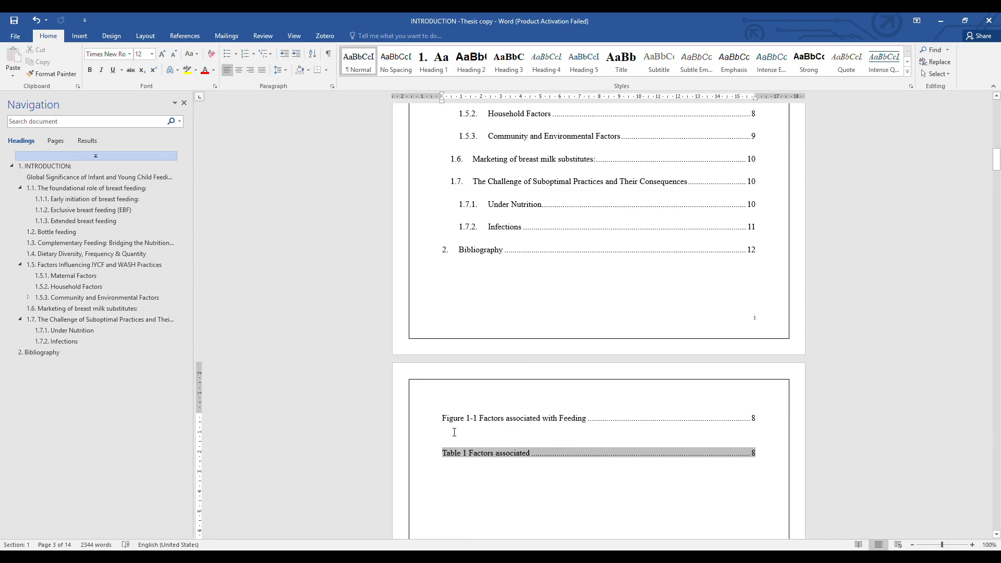
click(78, 40)
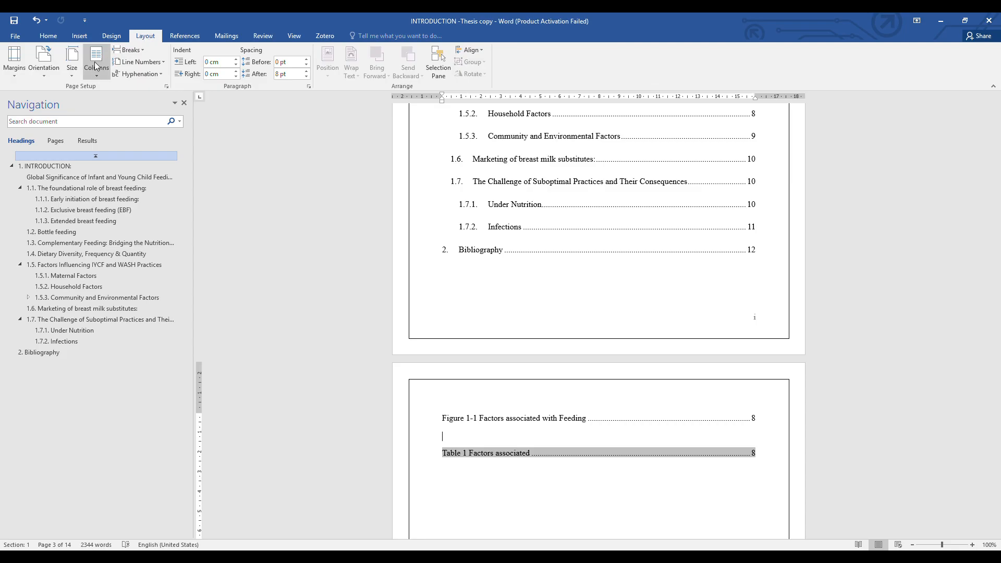
click(143, 52)
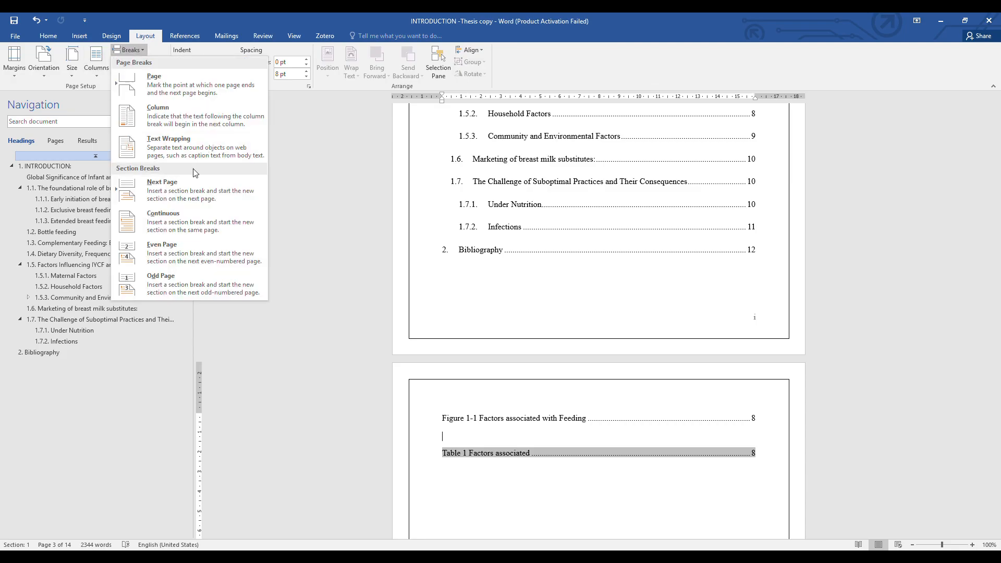
click(177, 193)
scroll(586, 406, down, 1)
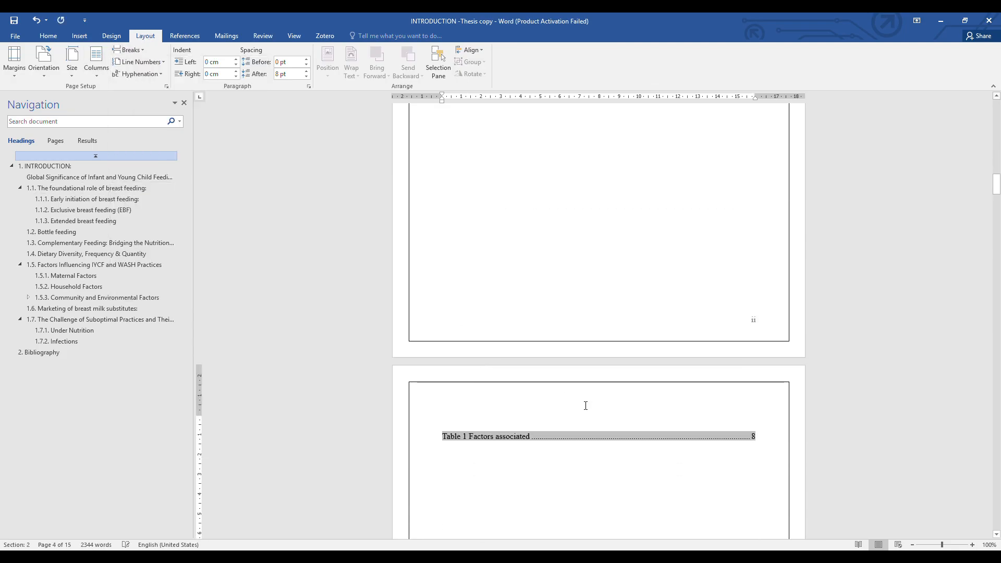
Insert a Plain Number 3 page number at the bottom of the table list page and turn off its different first page.
scroll(568, 425, down, 8)
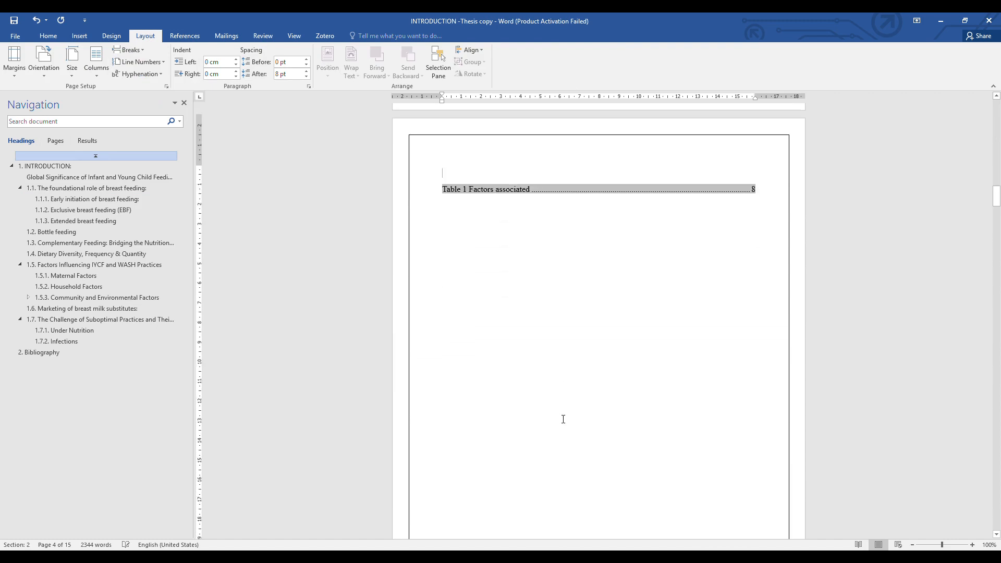
scroll(563, 419, down, 1)
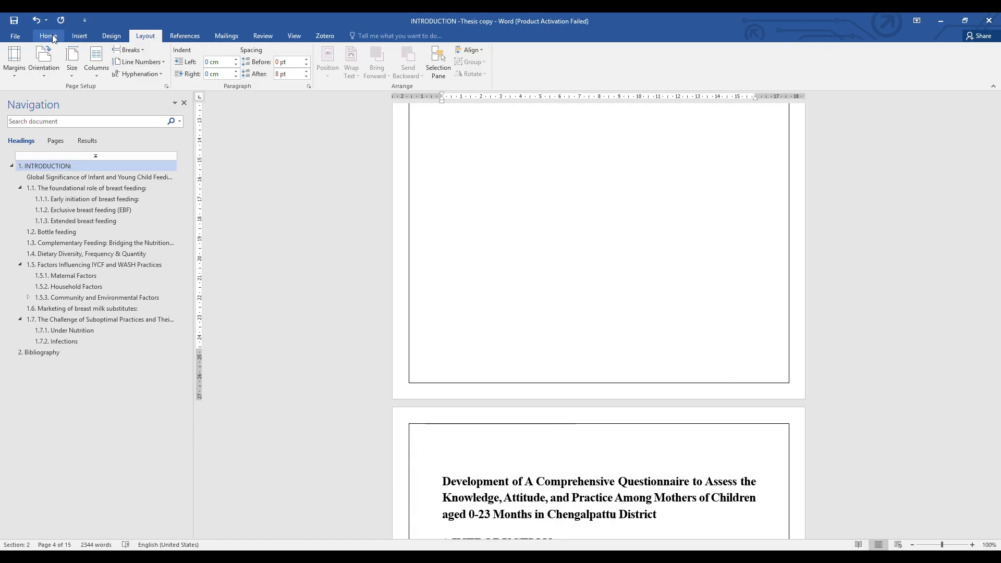
click(79, 37)
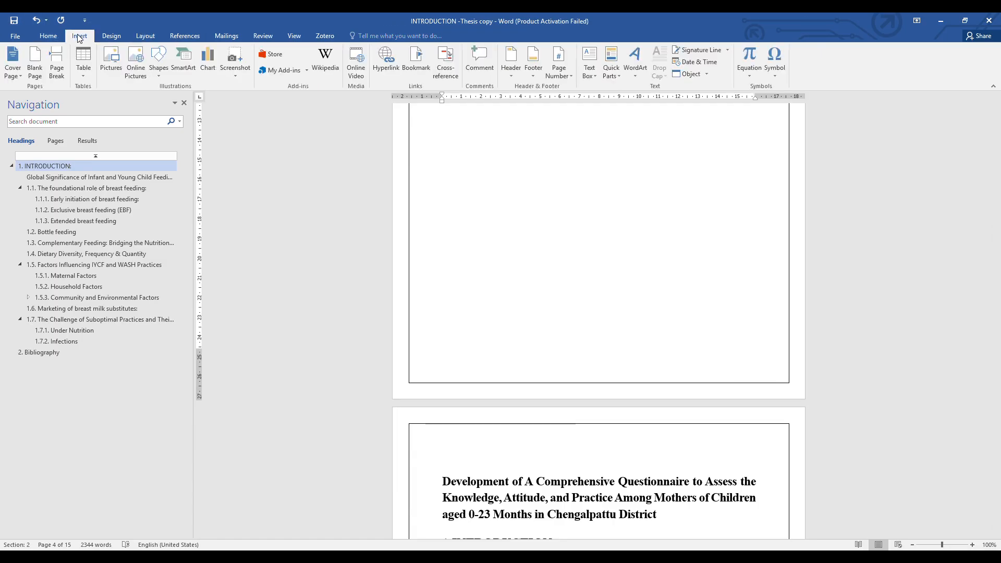
click(559, 62)
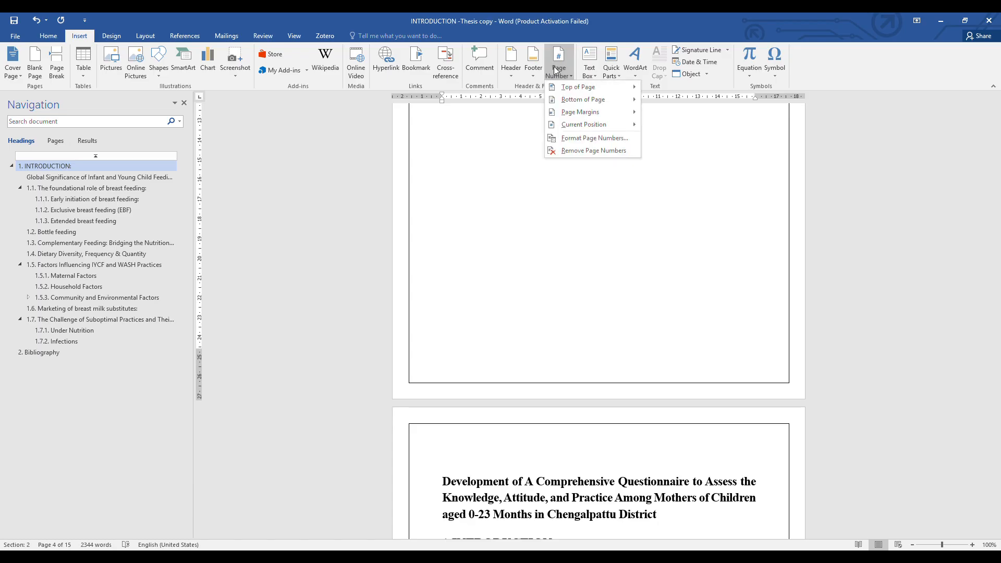
mouse_move(590, 101)
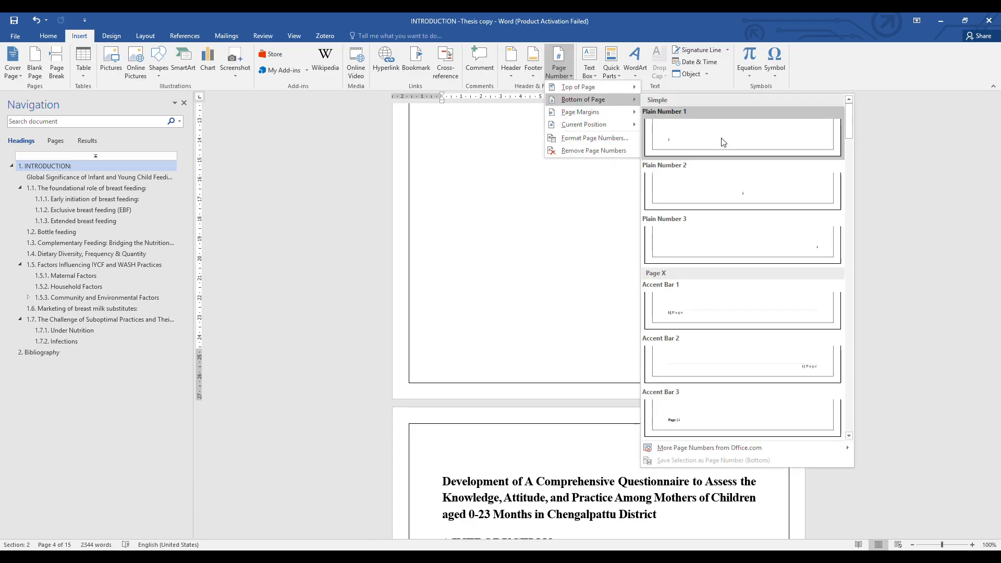
click(740, 262)
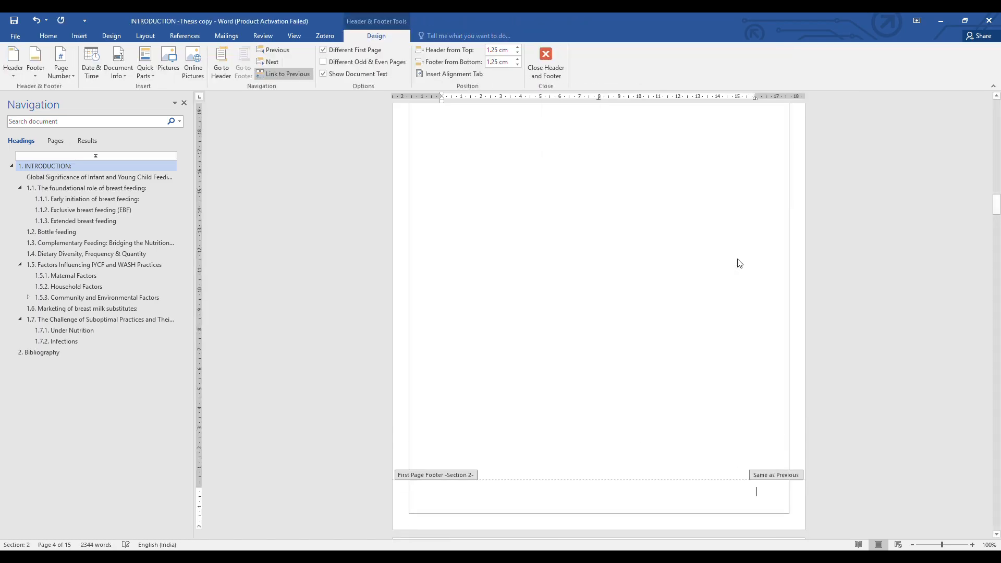
click(355, 49)
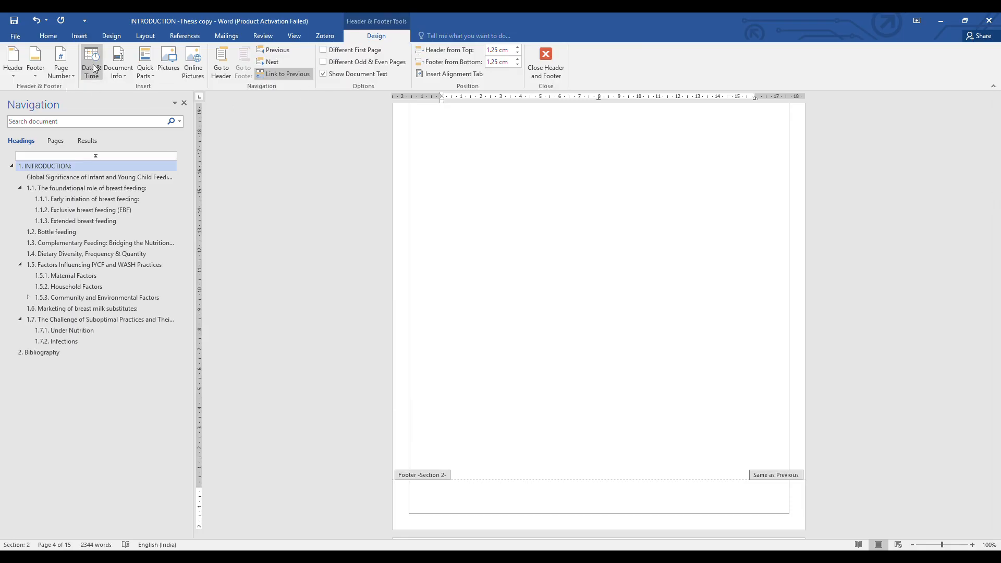
Set the table list section's page numbering, in i, ii, iii format, to continue from the previous section.
click(57, 73)
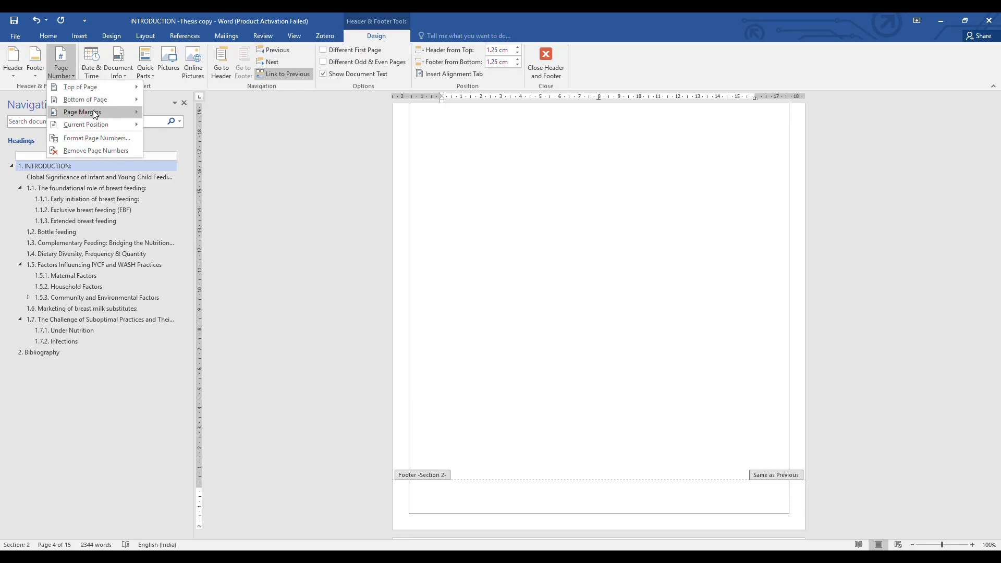
click(96, 138)
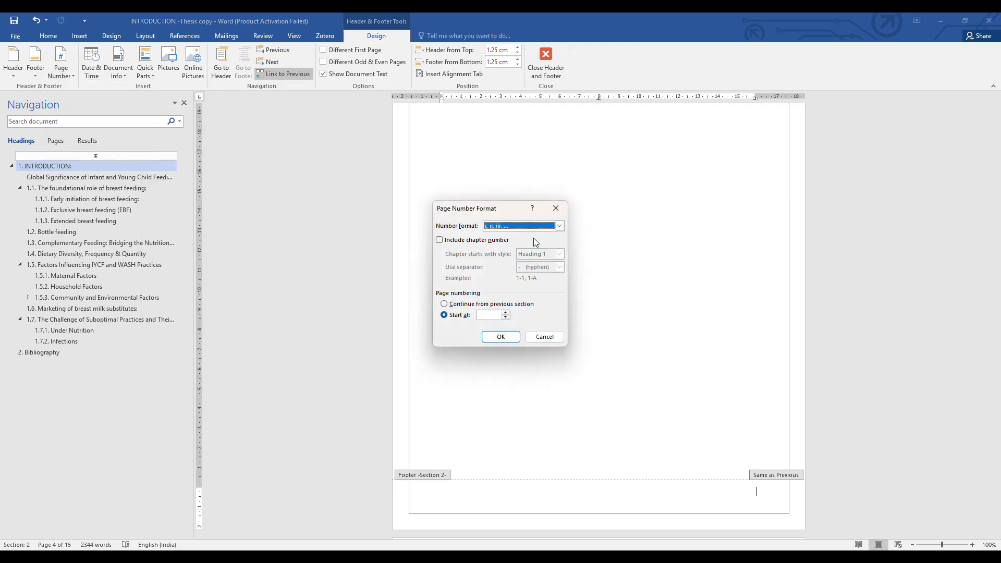
click(488, 305)
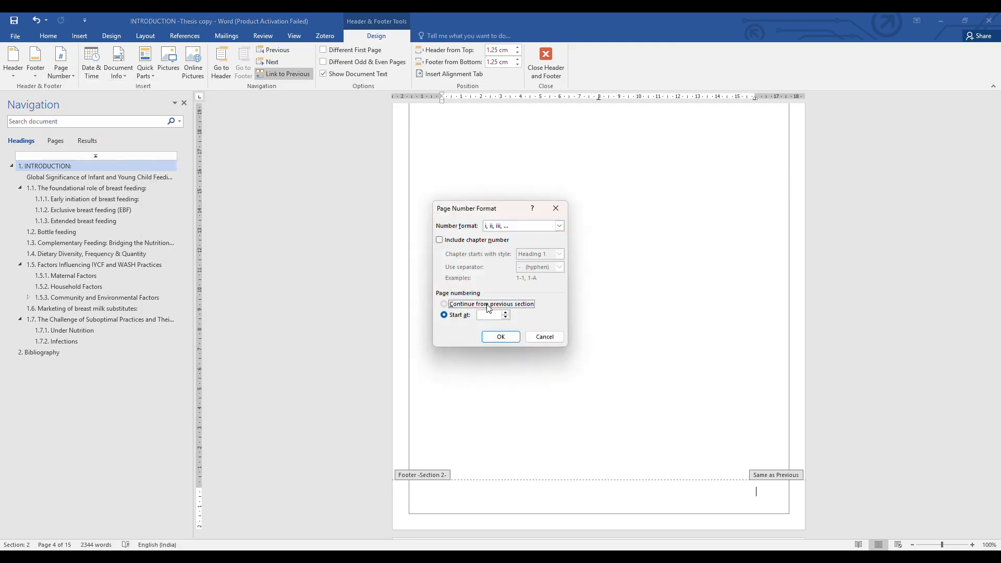
click(508, 338)
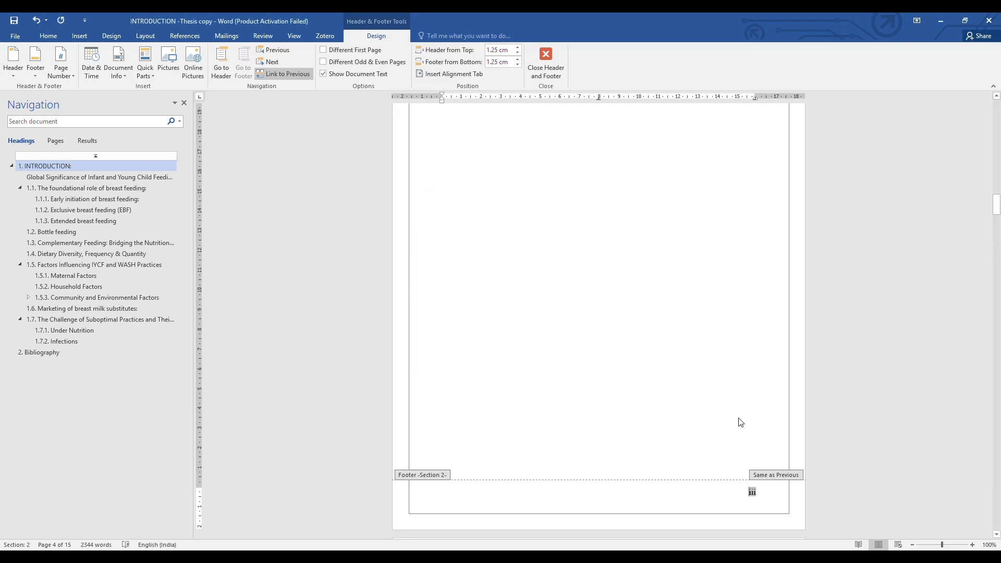
Restart the table list section's page numbering at i.
click(61, 65)
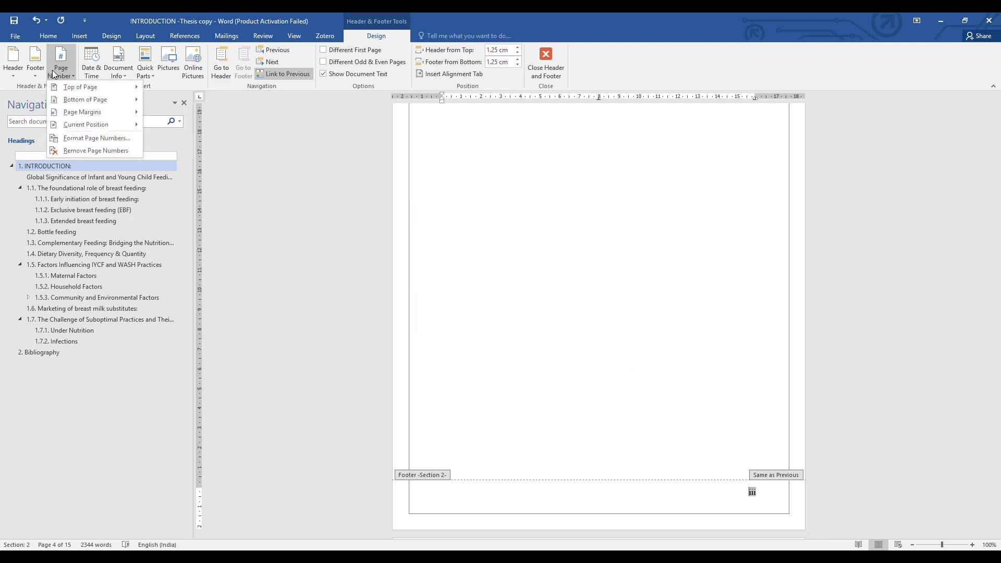
click(90, 138)
click(474, 320)
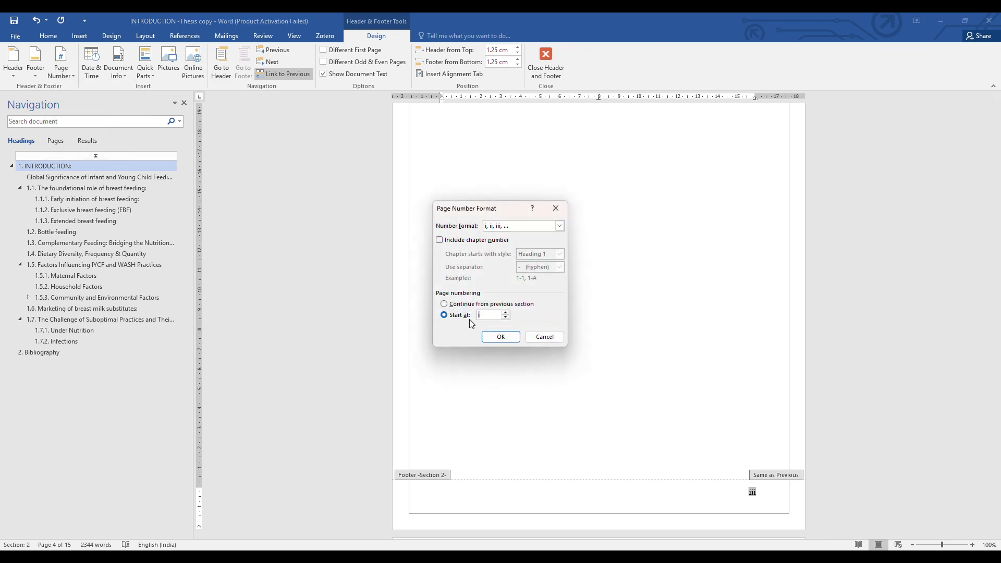
click(501, 337)
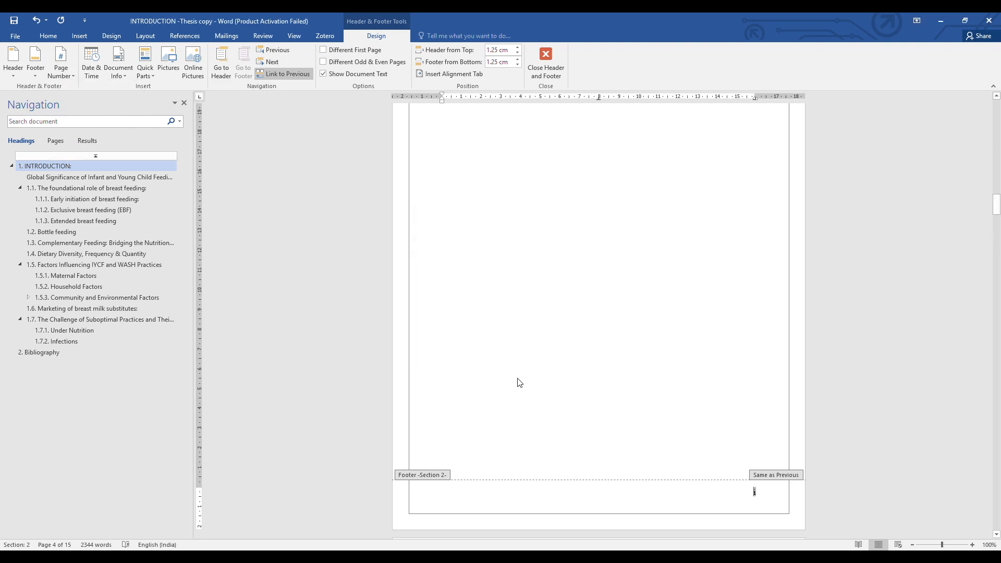
Switch the table list section from its own start number back to continuing the previous section's page numbering.
click(61, 65)
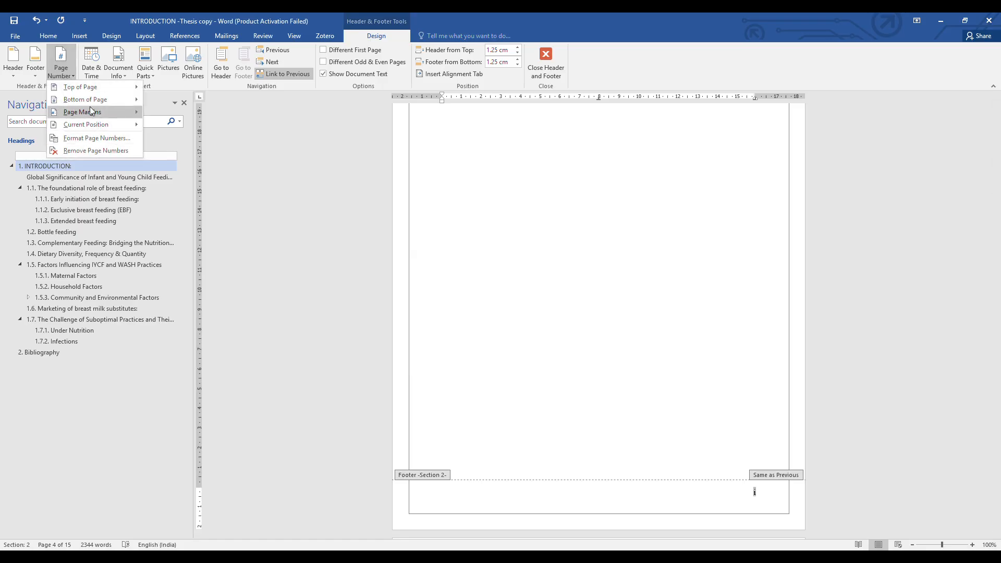
click(98, 139)
click(444, 304)
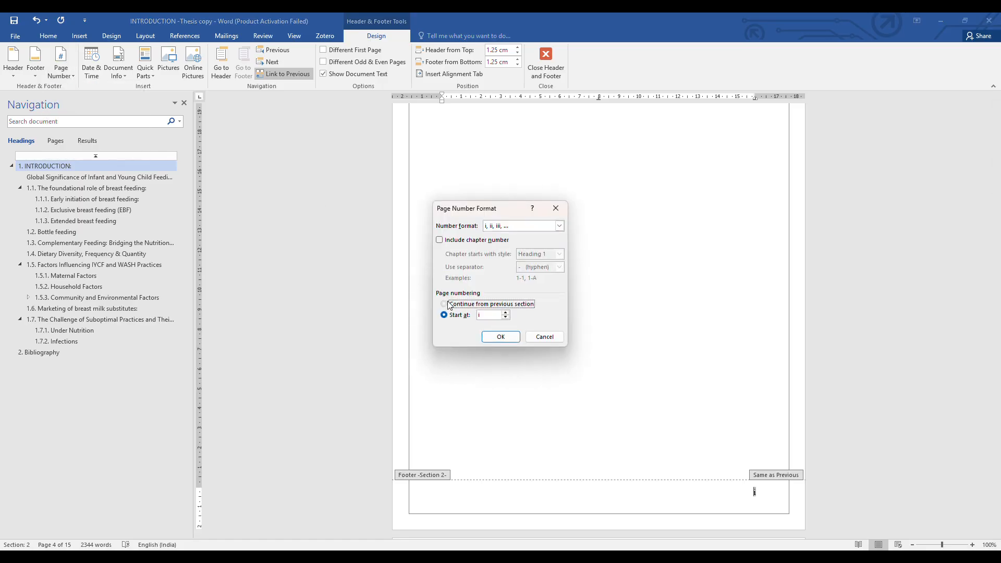
click(501, 336)
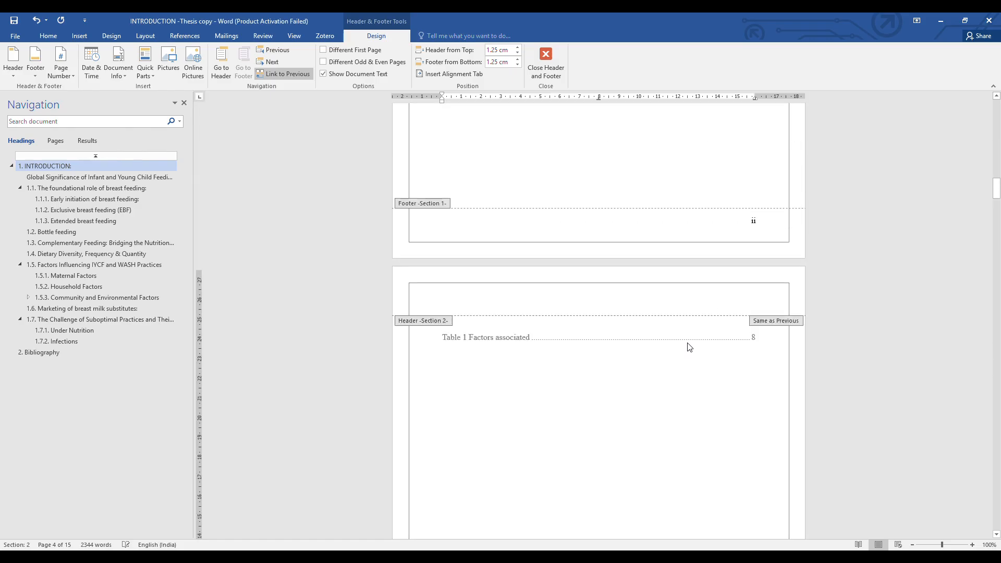
Leave footer editing and check the page number at the end of the Introduction's first page.
double_click(521, 132)
mouse_move(997, 203)
mouse_down()
mouse_move(998, 107)
mouse_move(994, 186)
mouse_move(976, 249)
mouse_up()
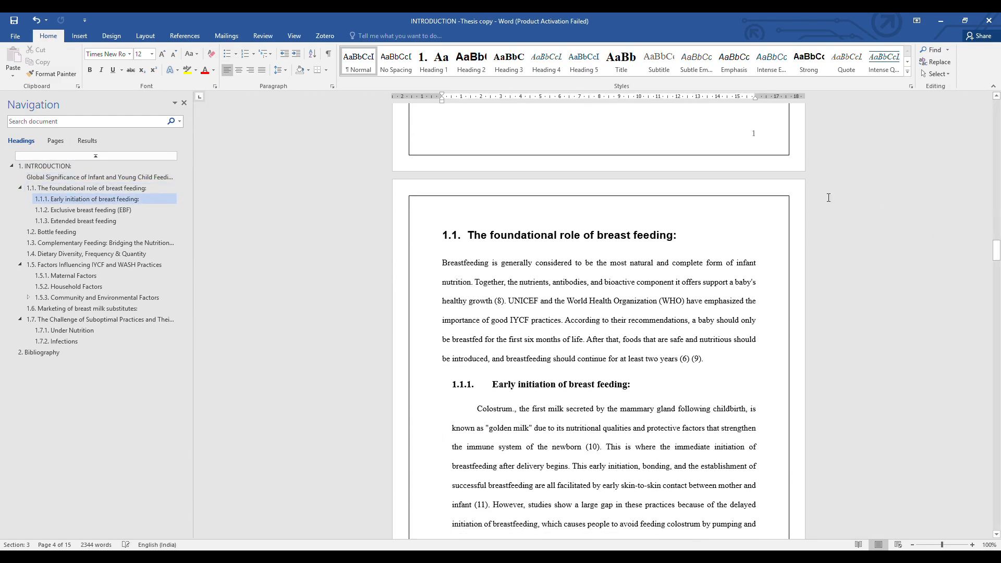
click(753, 146)
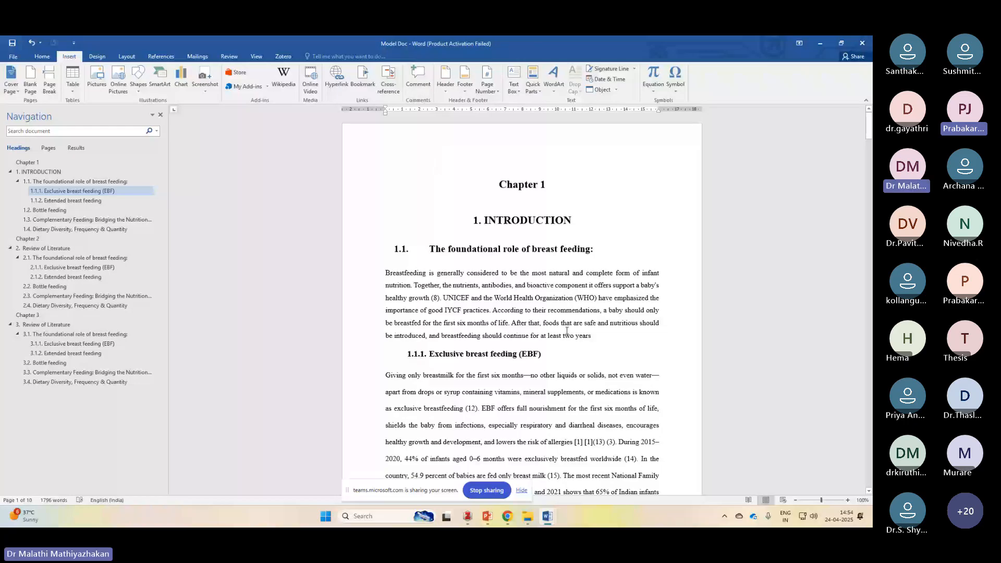
Close the Model Doc document and go to the reference list at the end of the Thesis copy Demo document.
click(860, 40)
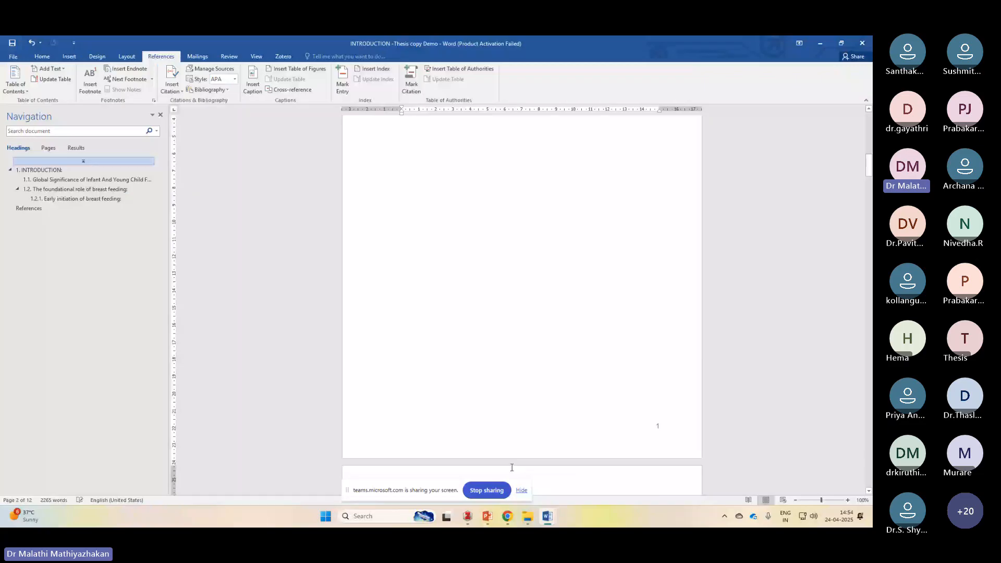
drag(869, 165, 869, 467)
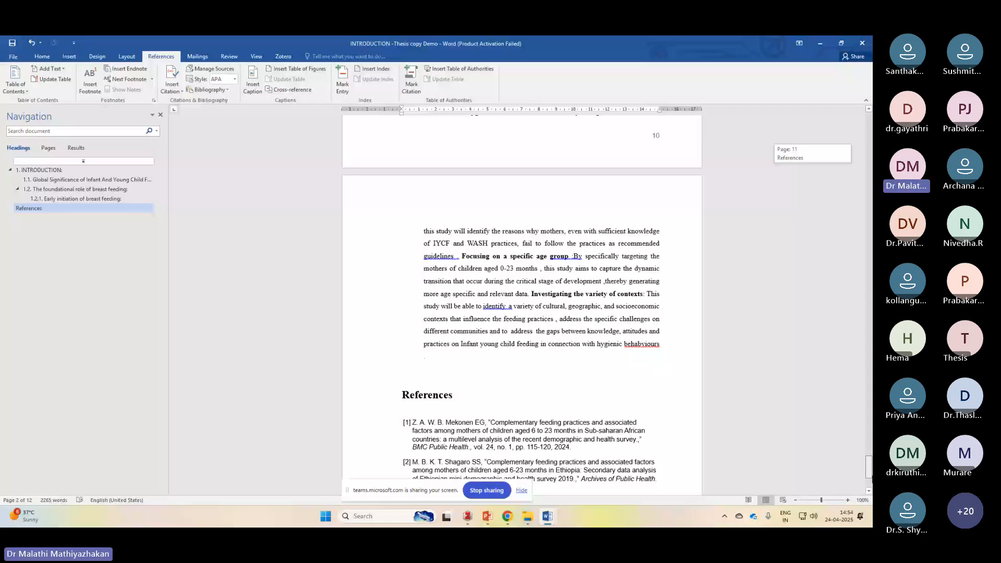
drag(869, 467, 869, 475)
click(575, 251)
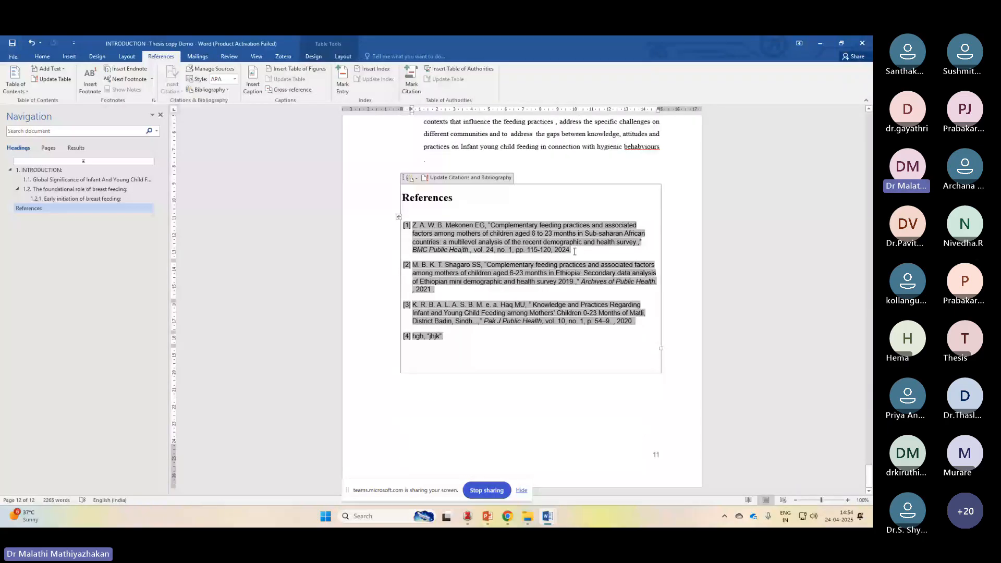
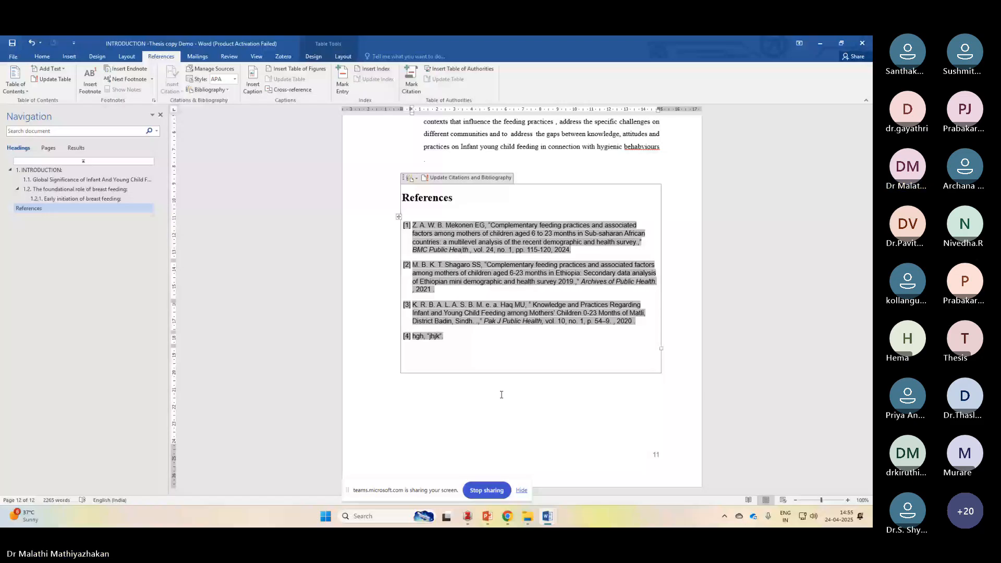
Add blank lines above the References heading to push the whole reference list onto a new page.
click(555, 179)
key(Return)
key(Return)
key(Return)
key(Return)
key(Return)
key(Return)
key(Return)
key(Return)
key(Return)
key(Return)
key(Return)
key(Return)
key(Return)
key(Return)
key(Return)
key(Return)
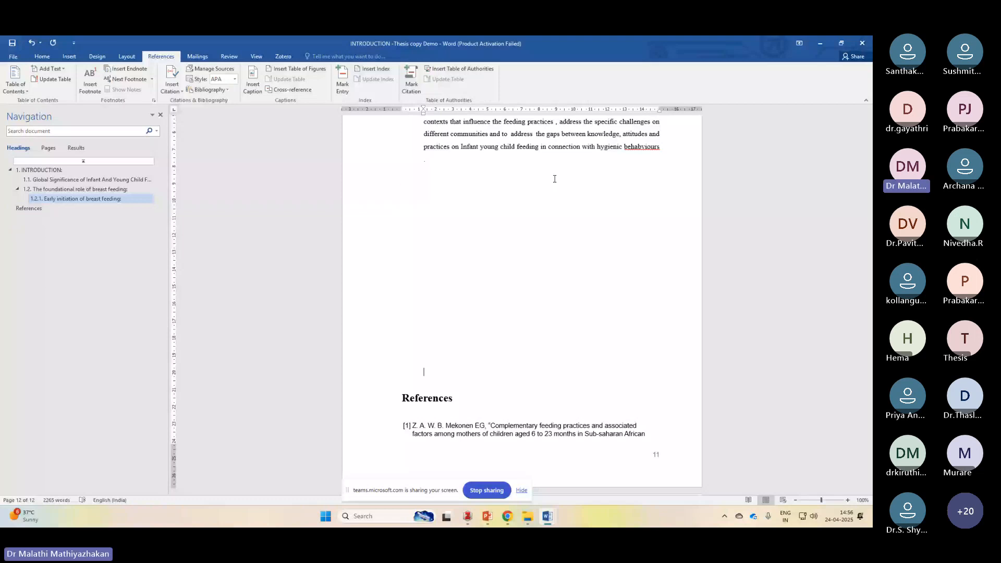
key(Return)
key(Return)
key(Return)
scroll(555, 179, down, 5)
click(497, 247)
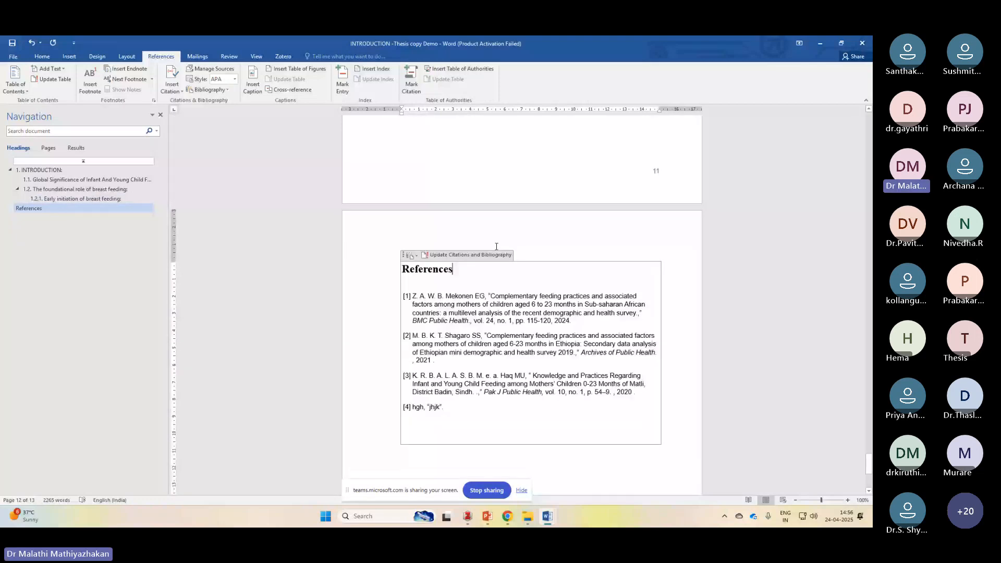
click(528, 186)
key(Return)
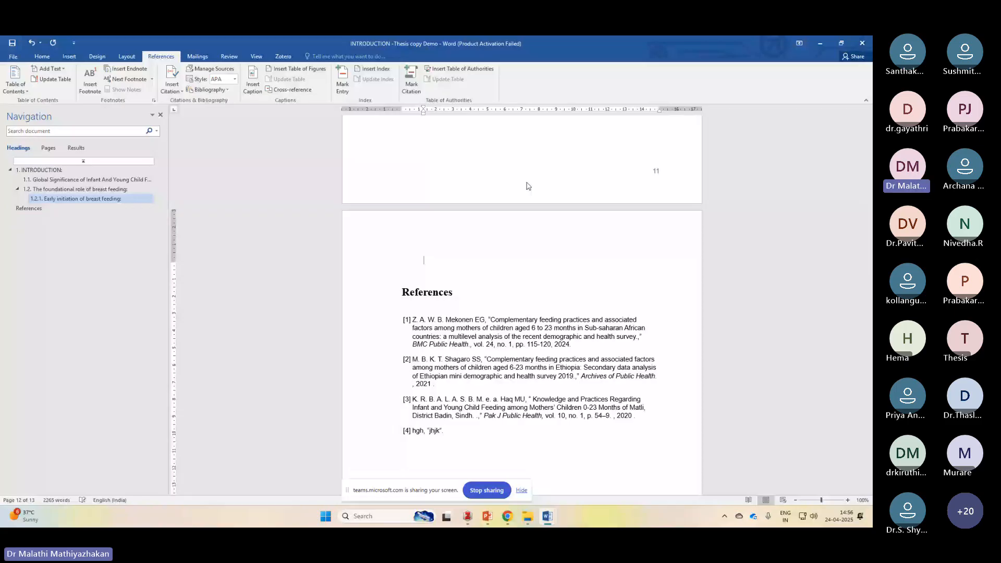
text(Chapter)
scroll(467, 303, up, 3)
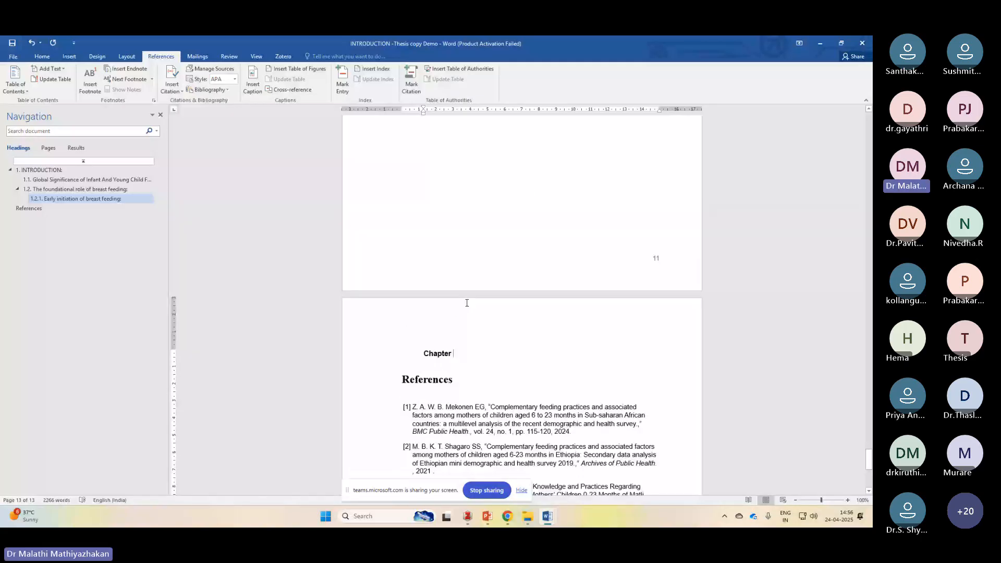
key(BackSpace)
key(BackSpace)
key(BackSpace)
key(BackSpace)
key(BackSpace)
key(BackSpace)
key(BackSpace)
key(BackSpace)
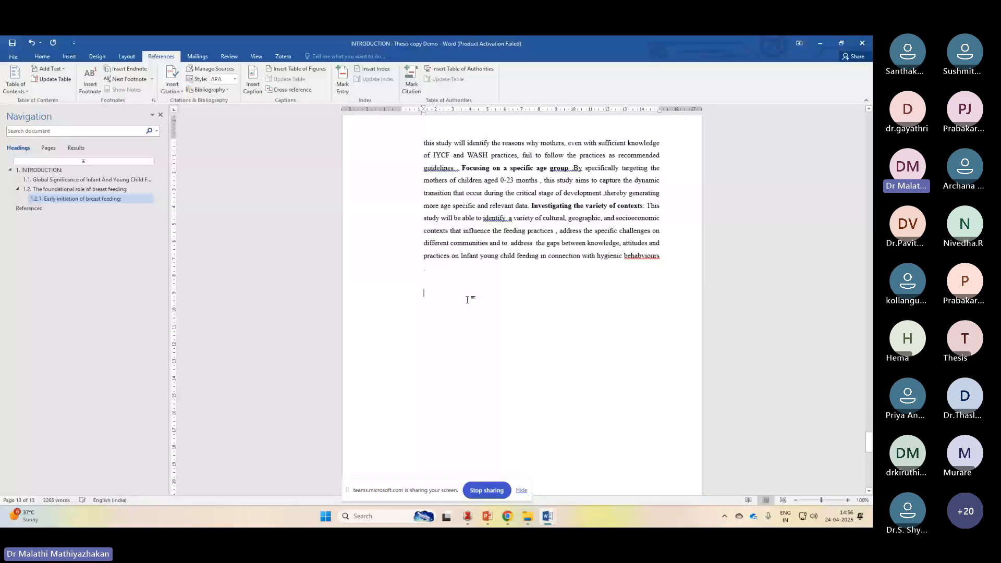
Start a new page after the existing reference list and insert a References bibliography there.
scroll(462, 331, down, 10)
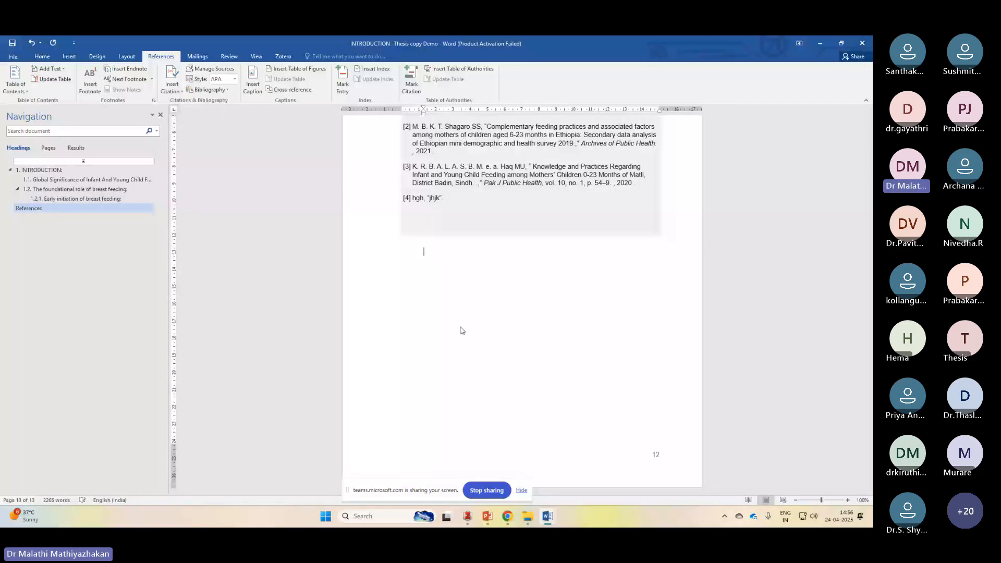
key(ctrl+Return)
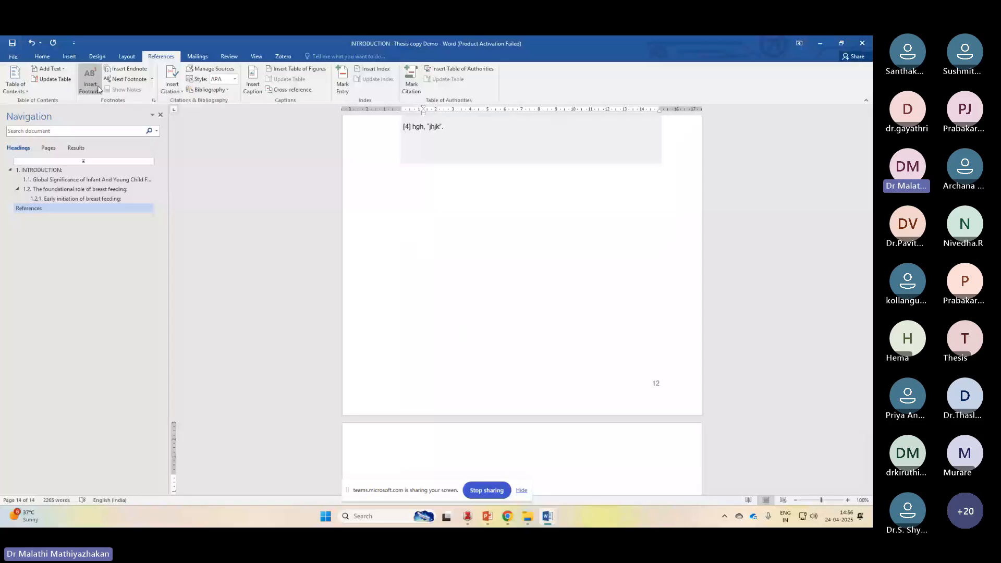
click(209, 90)
click(260, 219)
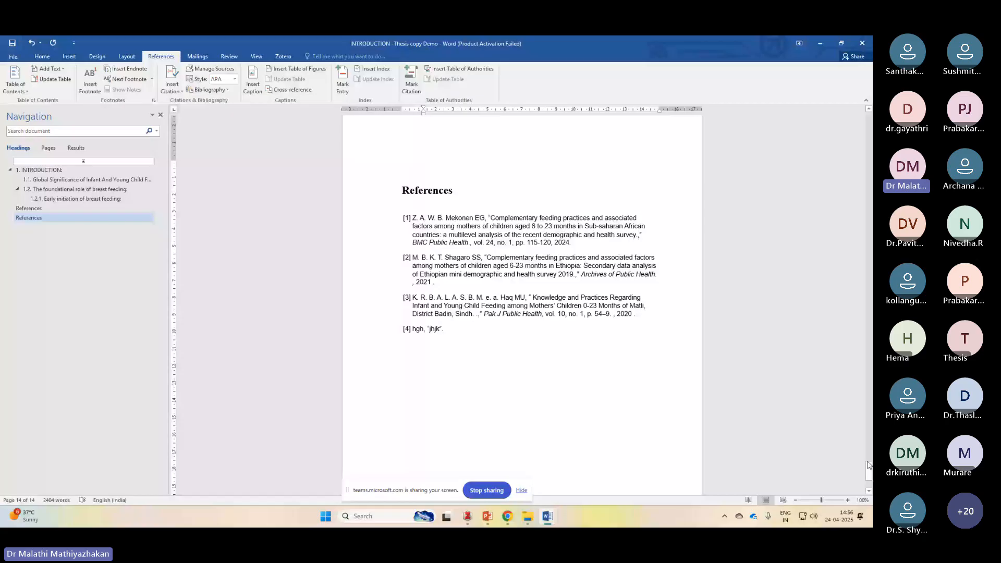
Follow the Table of Contents link to section 1.1, and jump to headings 1.2 and 1.2.1 through the document's heading outline.
drag(869, 465, 756, 156)
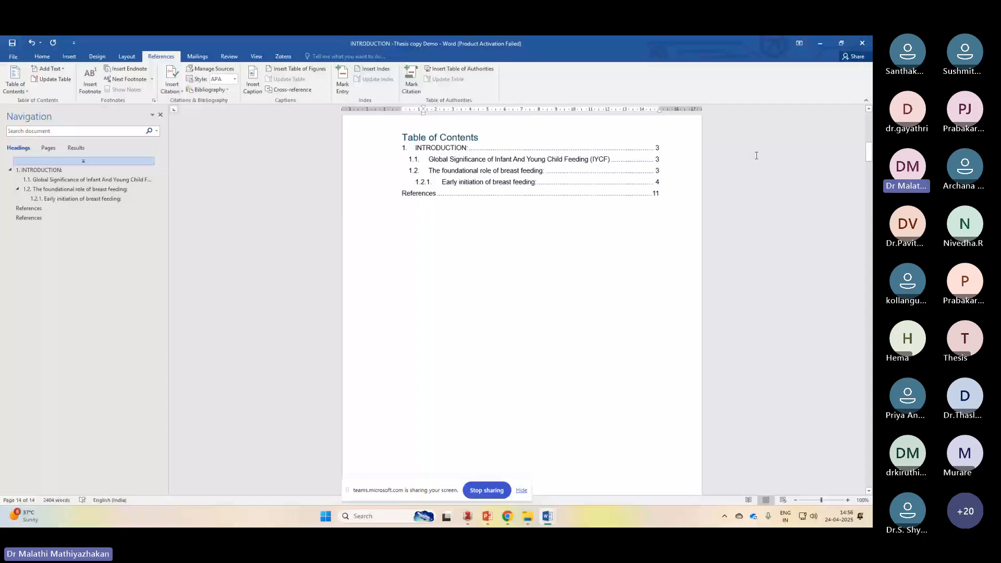
click(497, 159)
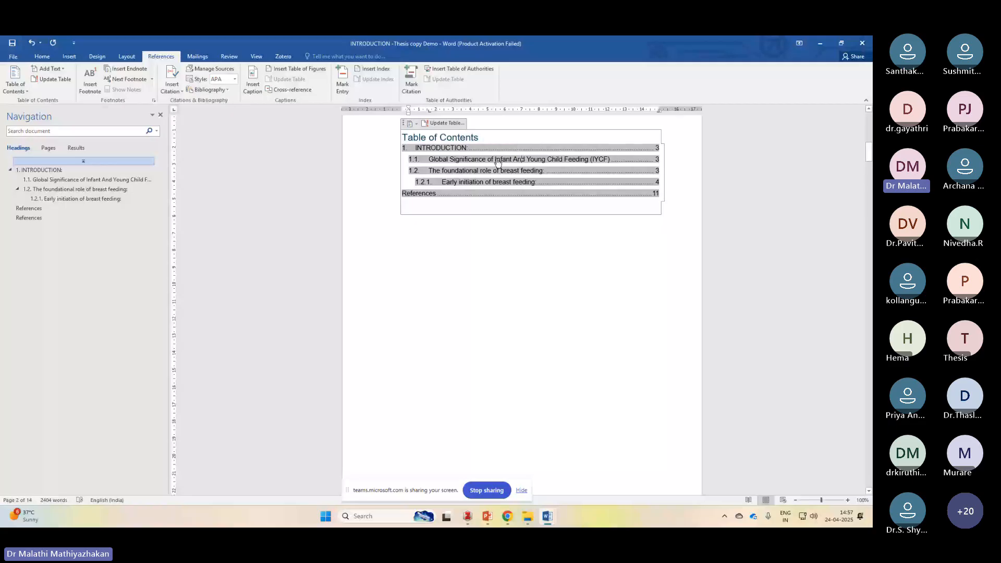
ctrl+click(498, 162)
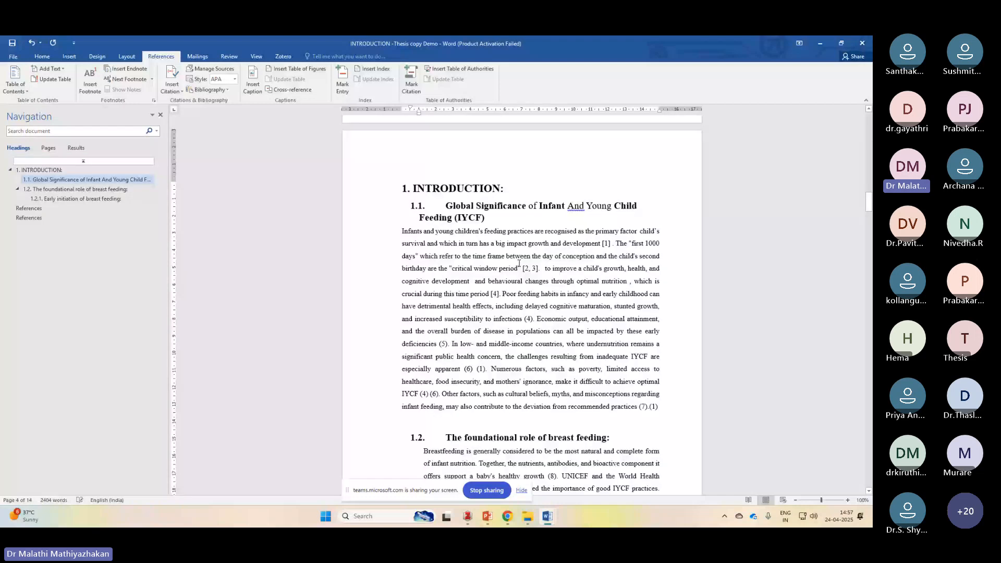
scroll(519, 264, up, 15)
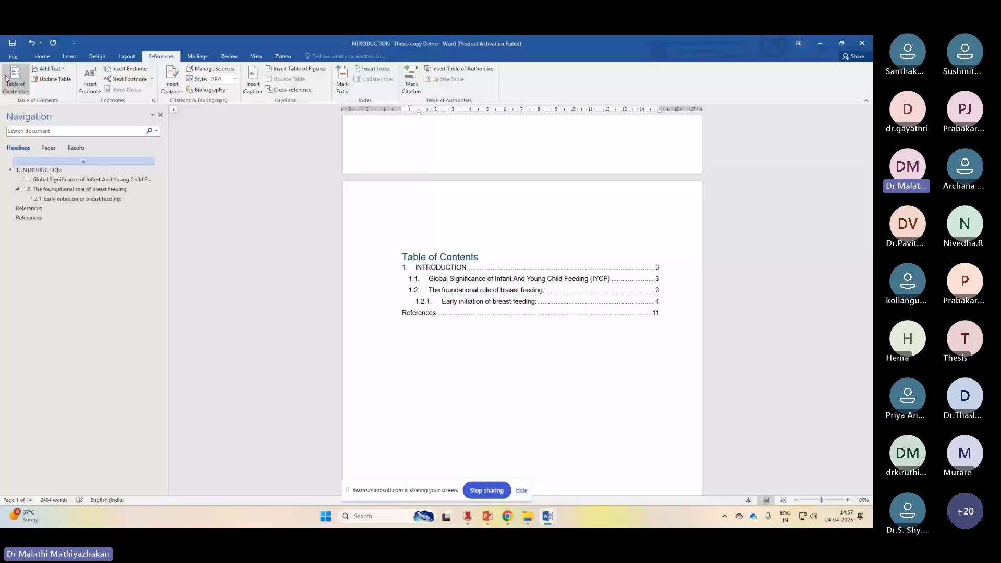
click(75, 189)
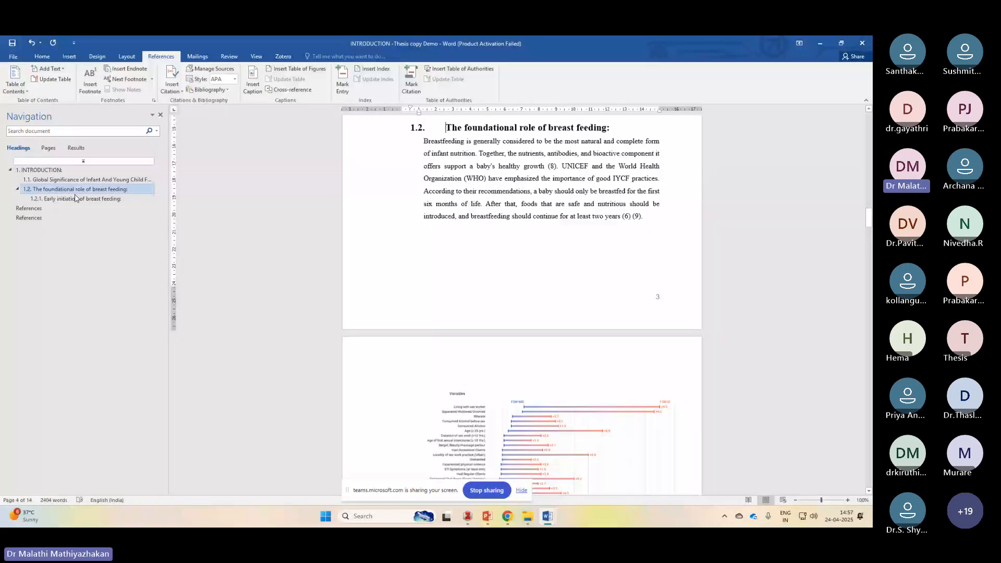
click(76, 198)
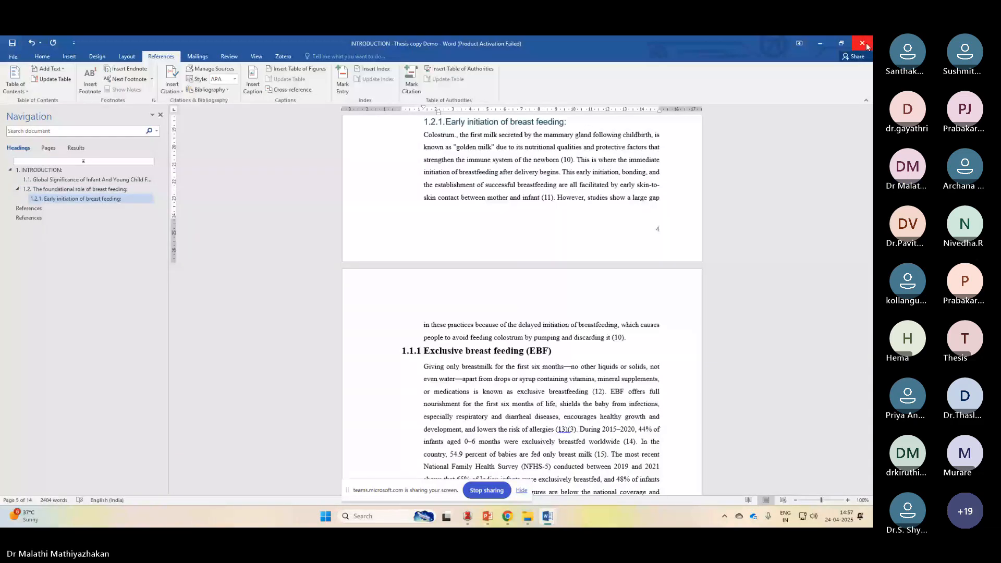
Switch to the INTRODUCTION -Thesis copy document and publish it as a PDF under the same name in the Thesis folder.
click(554, 526)
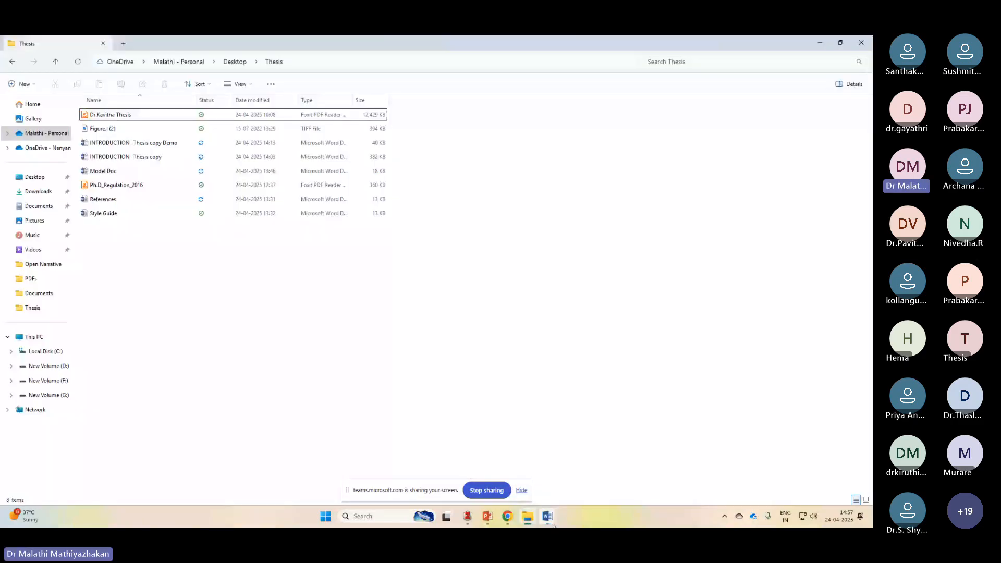
click(554, 526)
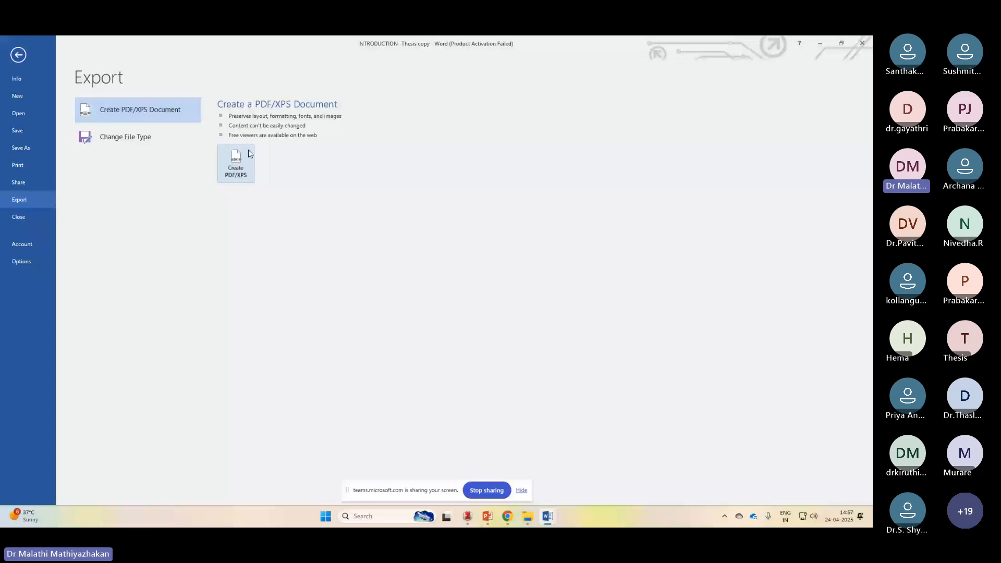
click(249, 153)
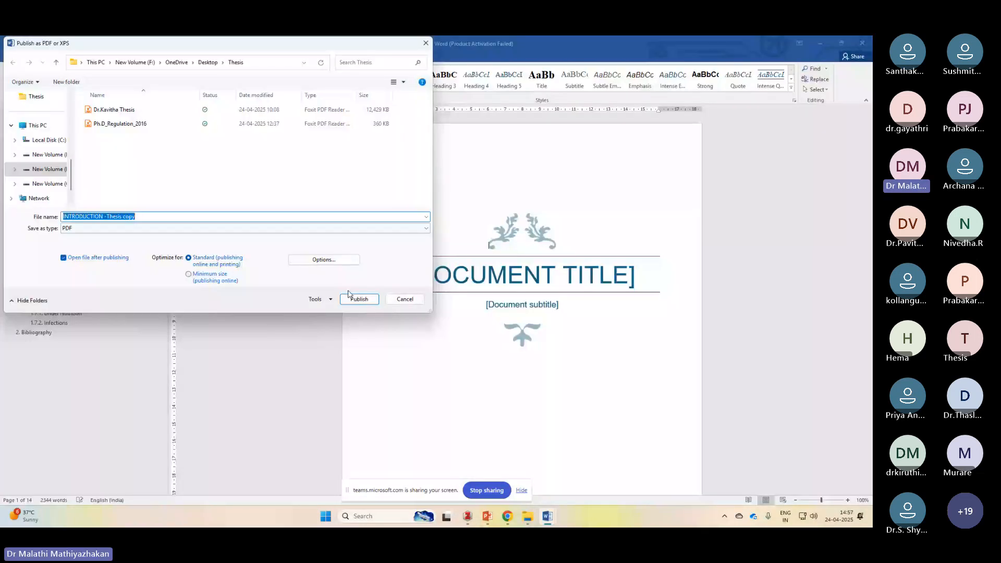
click(355, 298)
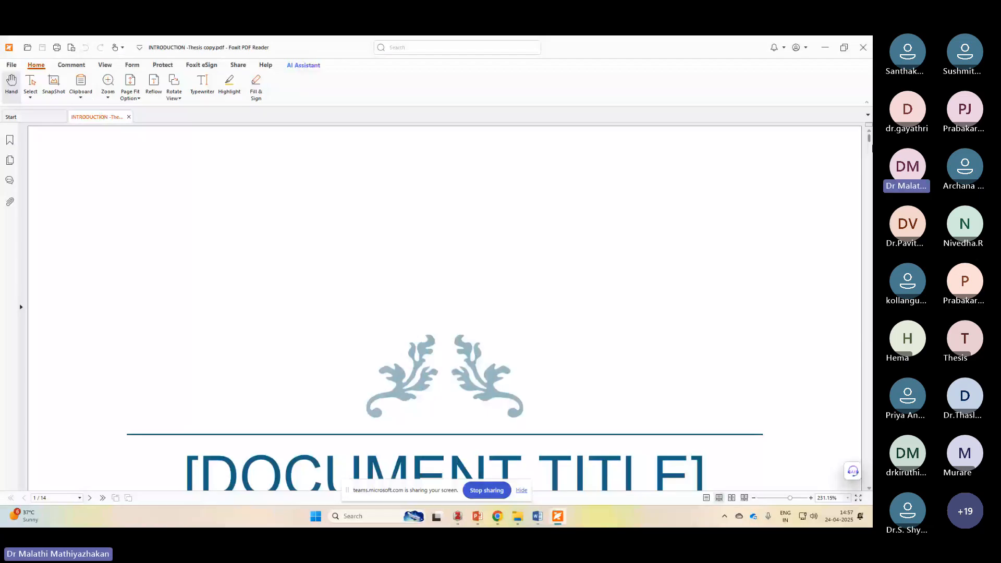
Look through the exported PDF's figure and table lists, table of contents and Bottle feeding section.
drag(872, 141, 871, 189)
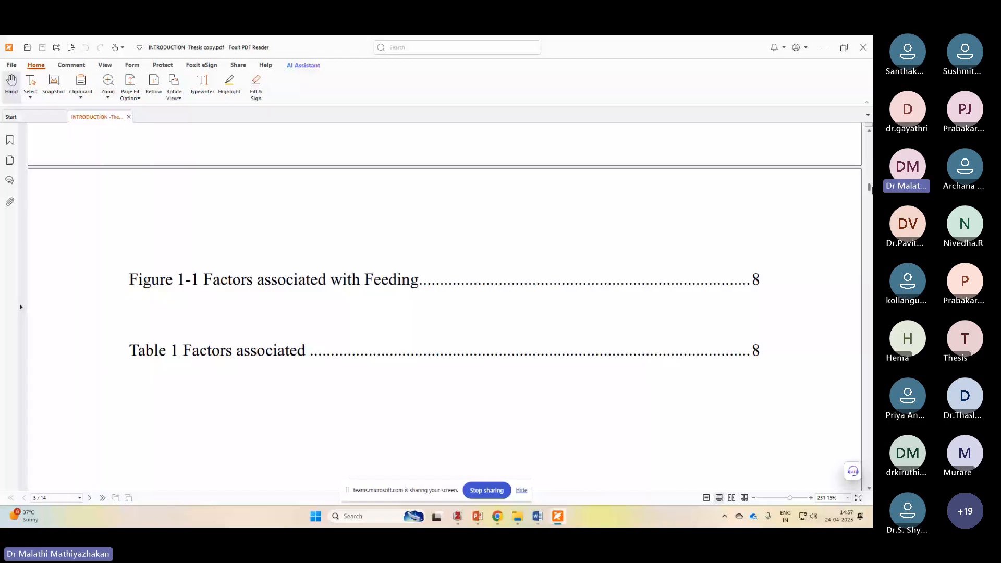
drag(872, 188, 872, 168)
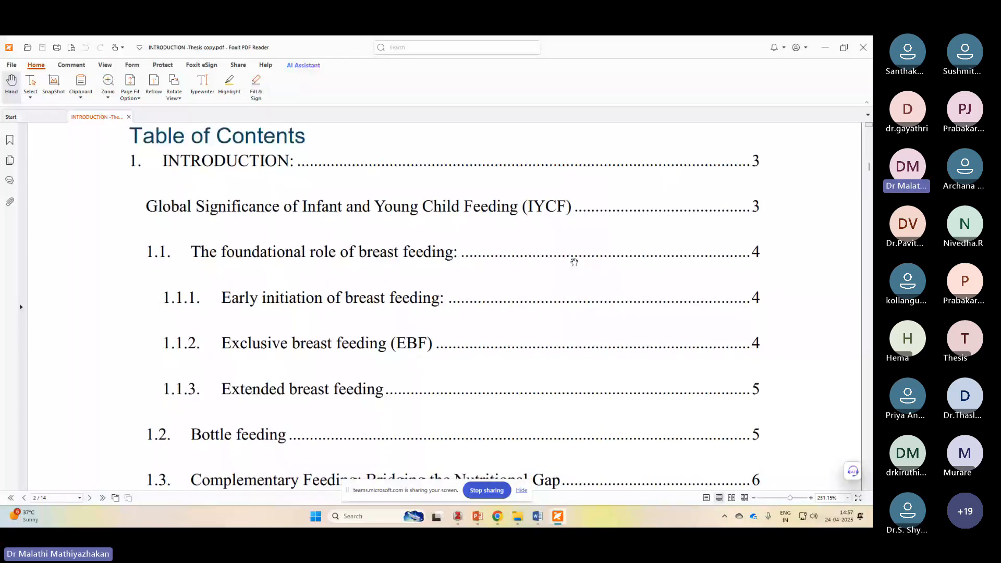
drag(870, 167, 872, 266)
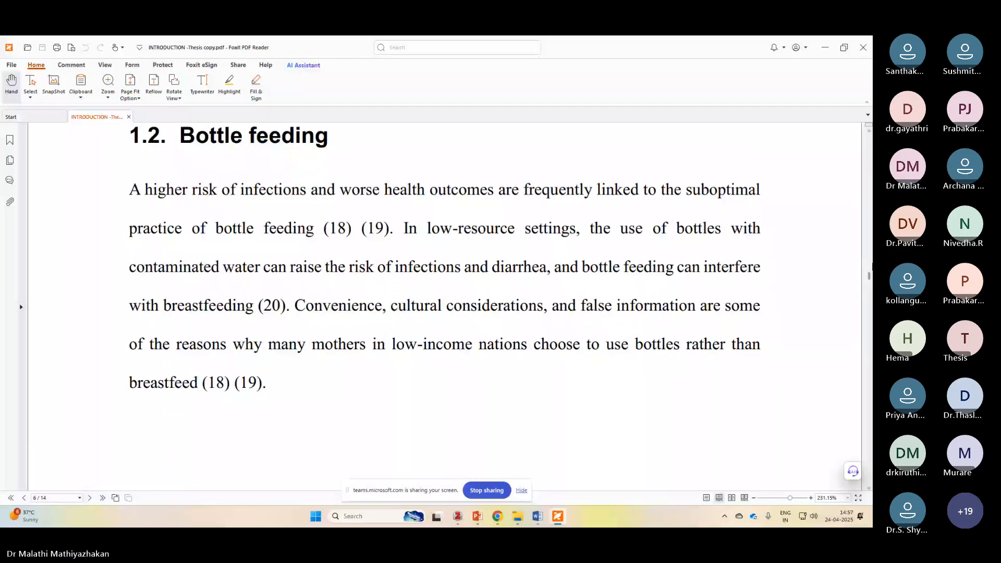
scroll(870, 275, up, 3)
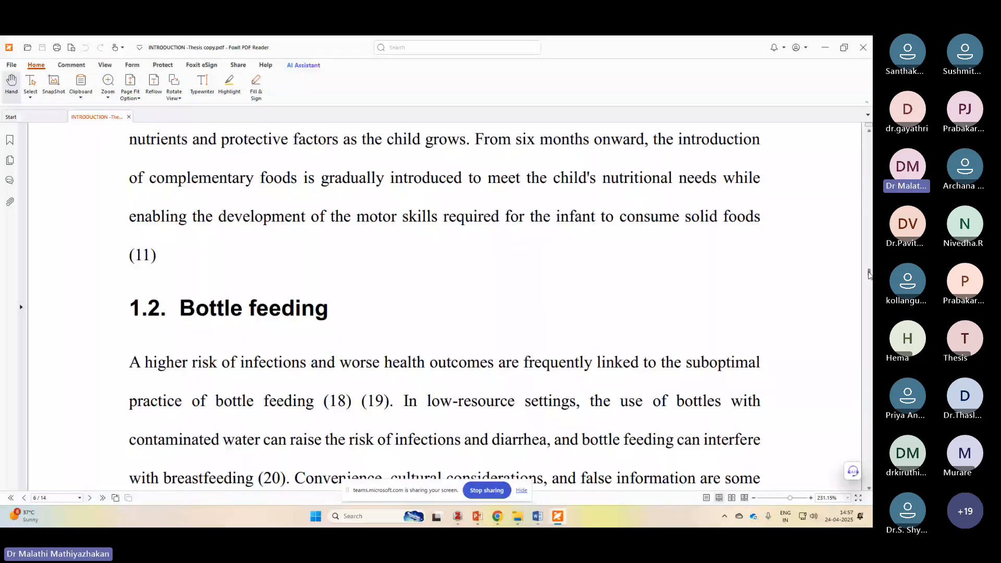
Switch to Model Doc and review the Page Setup margin, multiple-page and layout options, leaving them unchanged.
click(568, 521)
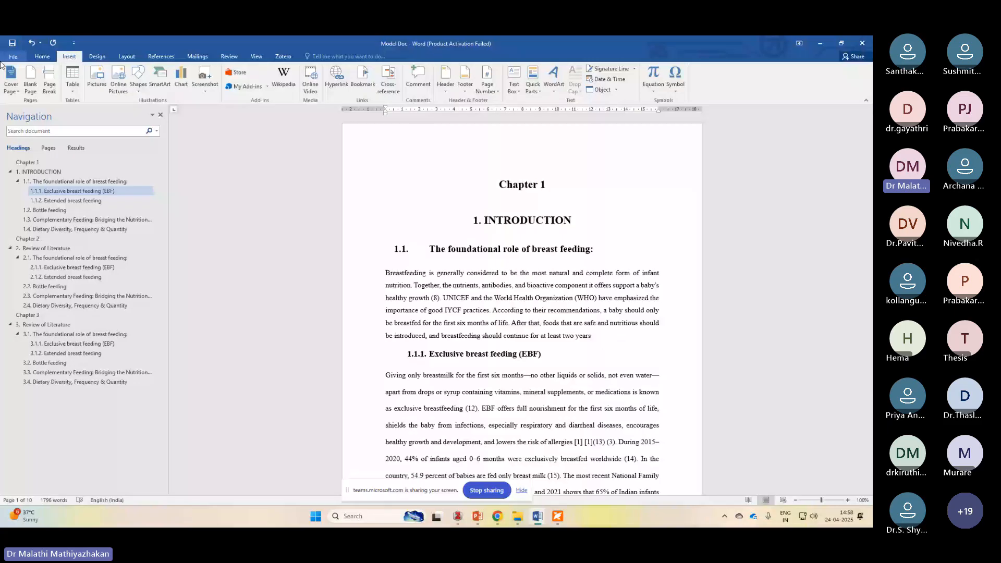
click(127, 56)
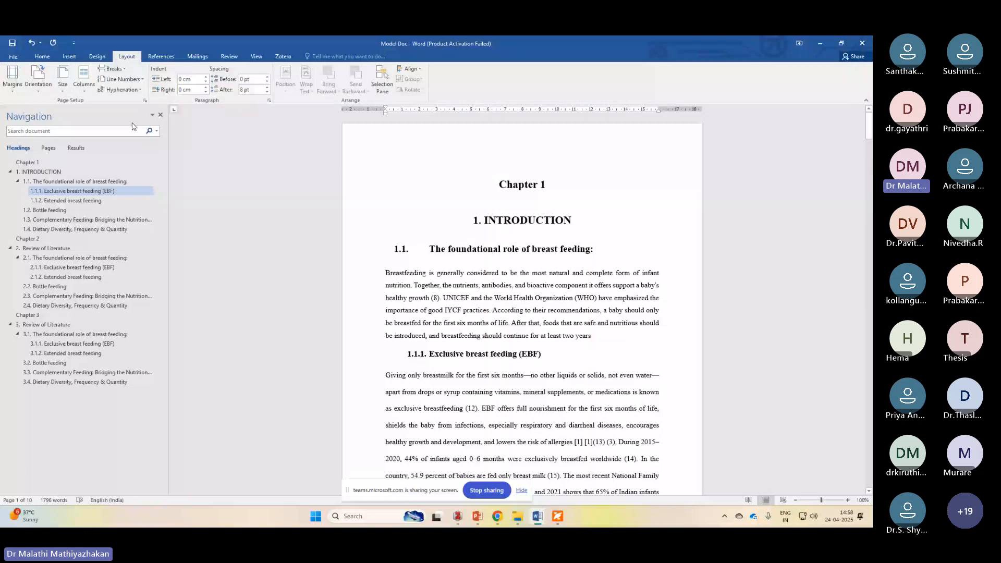
click(33, 288)
click(443, 271)
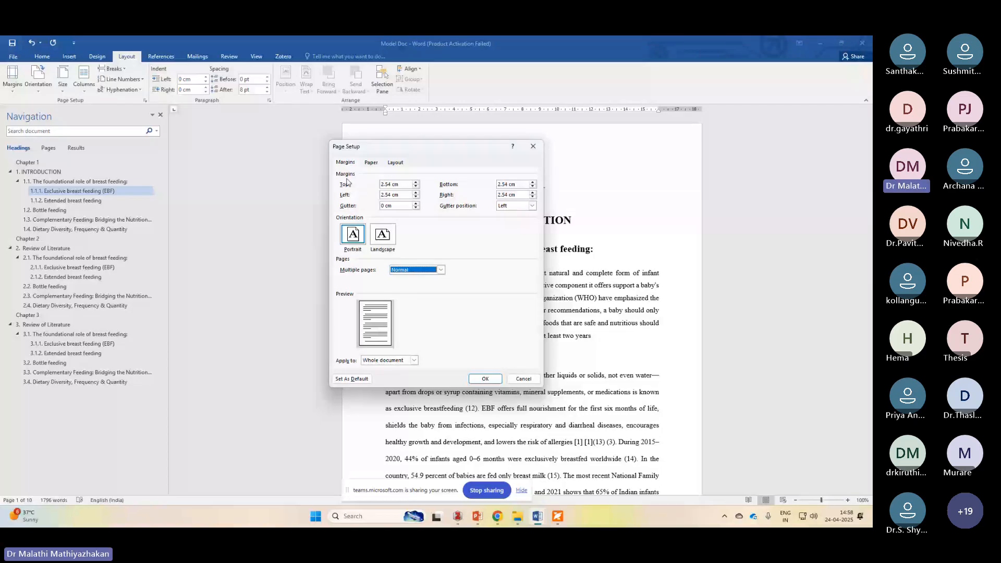
click(395, 162)
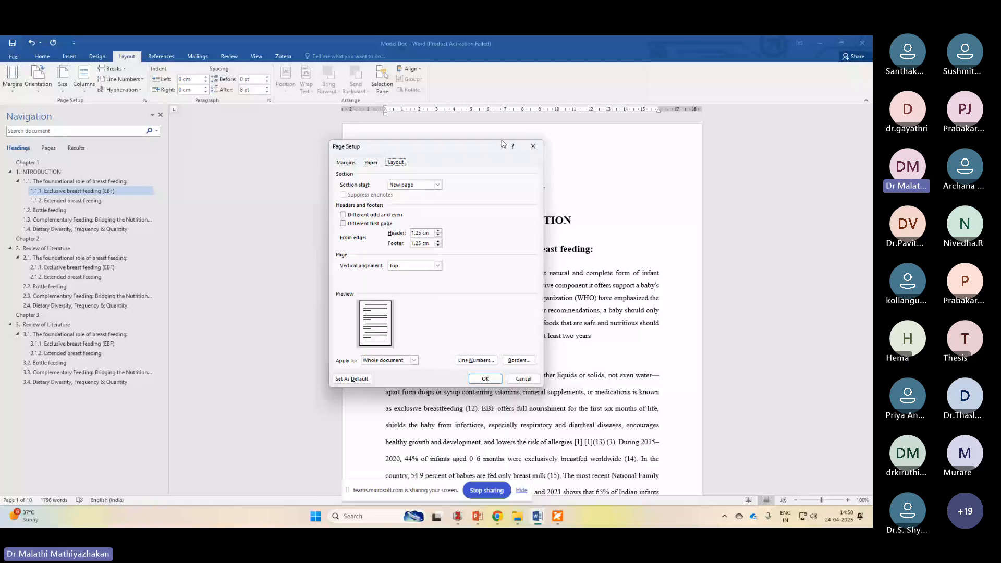
click(533, 147)
Apply a Box page border to the whole Model Doc document and check it across the chapter pages.
click(97, 56)
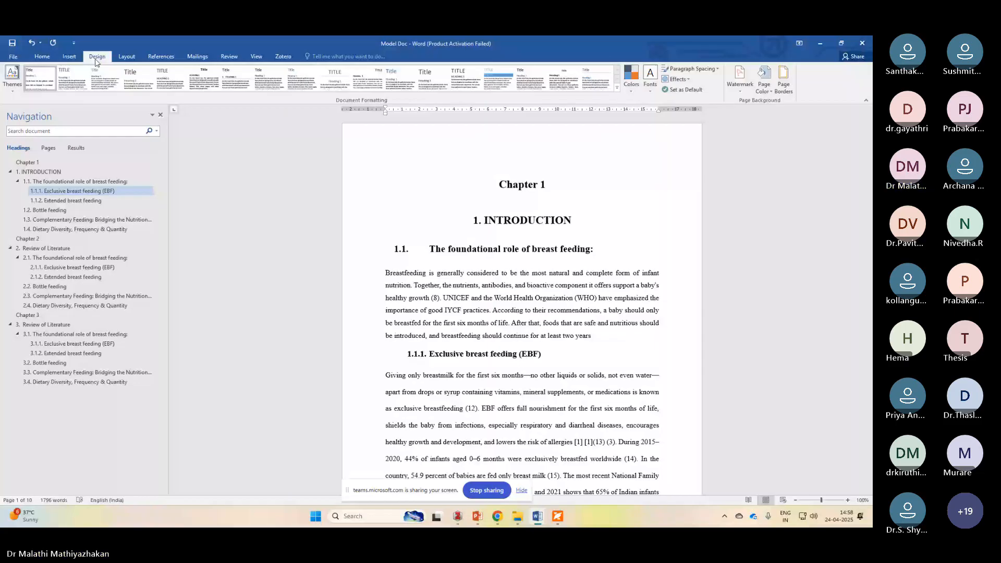
click(784, 80)
click(327, 241)
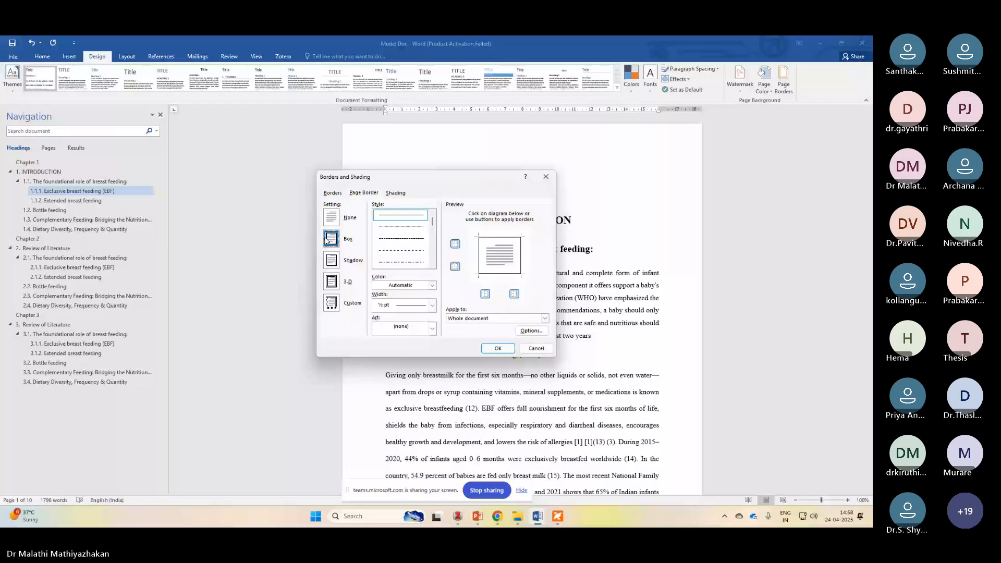
click(498, 348)
drag(870, 134, 870, 302)
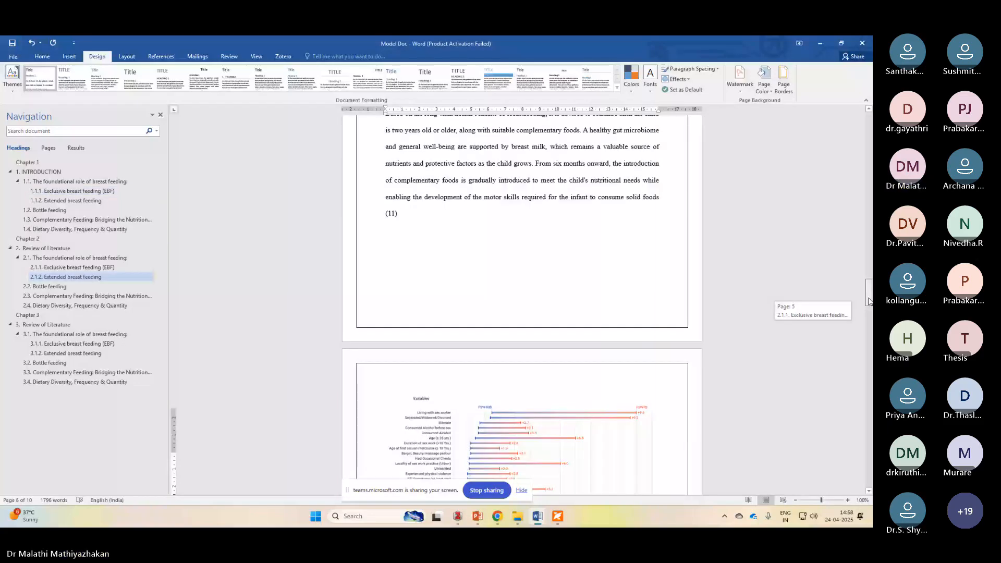
drag(870, 301, 869, 252)
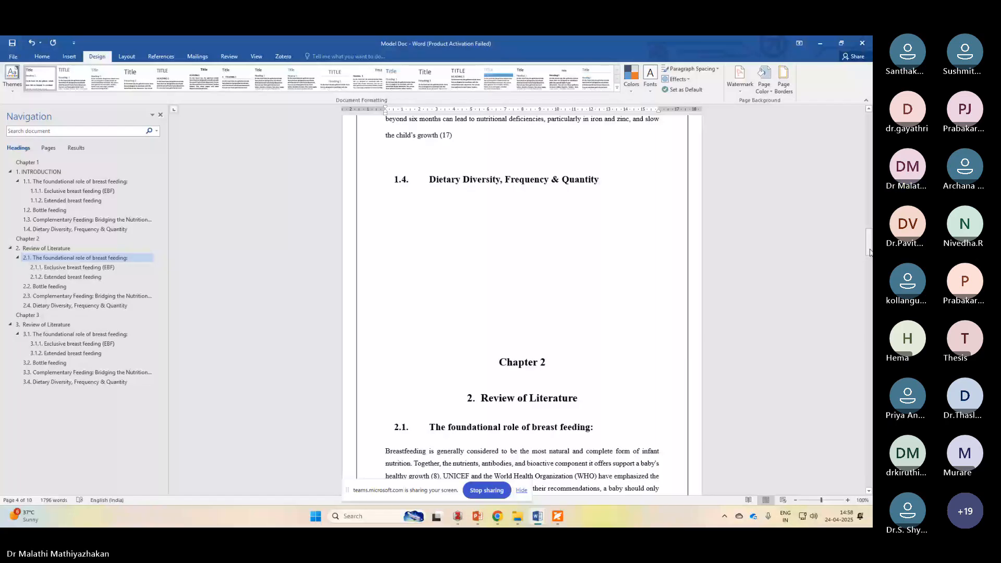
Switch to the INTRODUCTION -Thesis copy document and add a page border to the whole document.
mouse_move(538, 517)
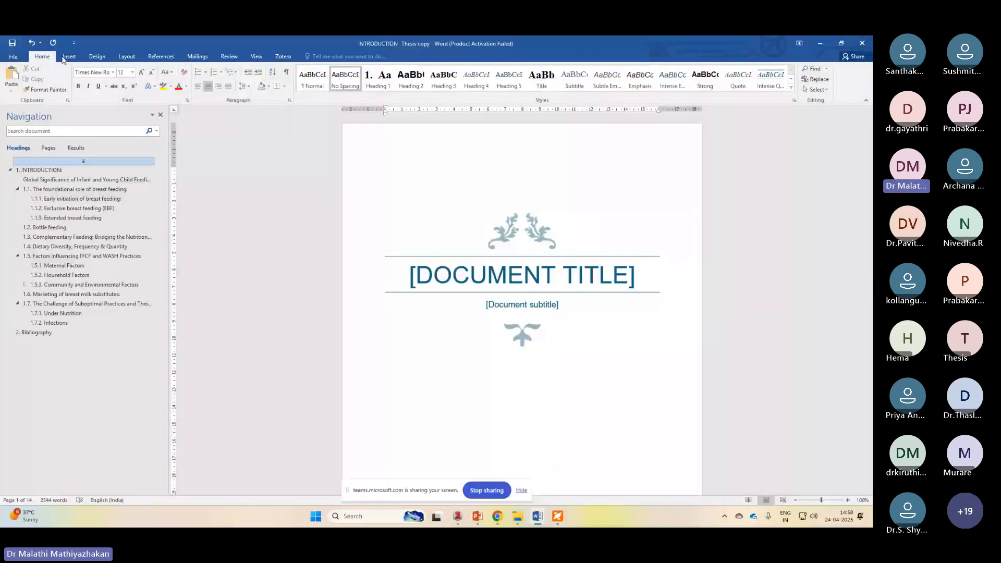
click(92, 57)
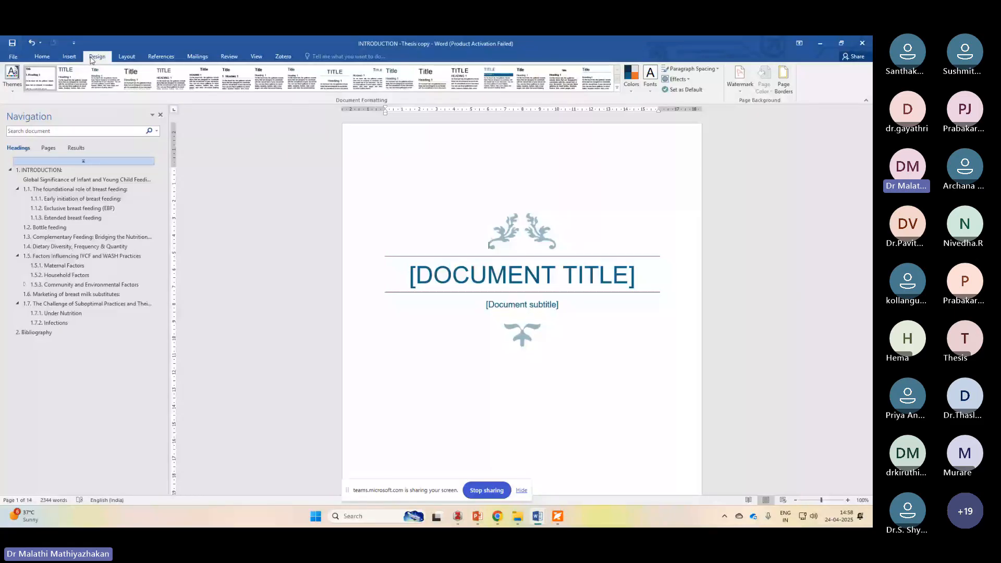
click(784, 82)
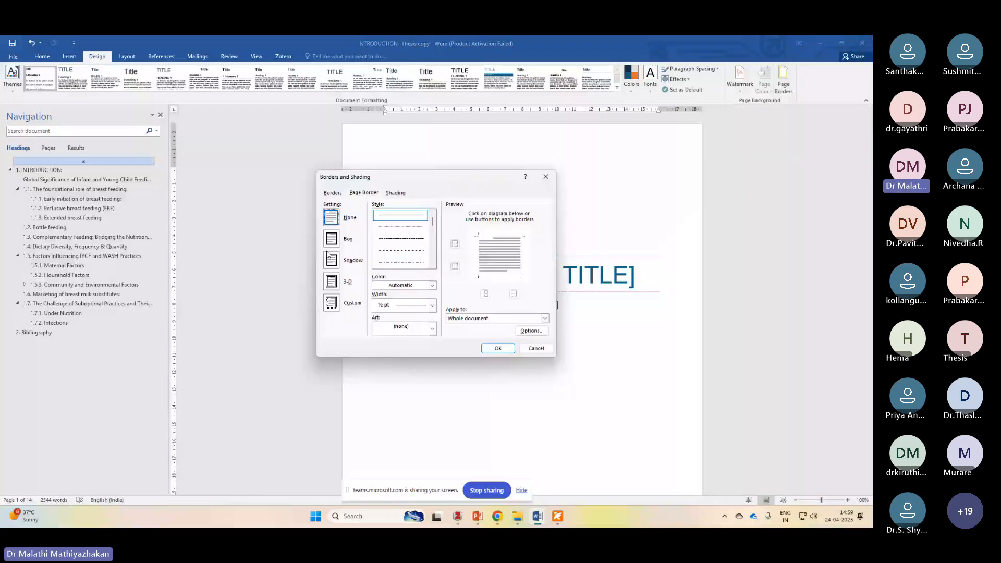
click(329, 256)
click(493, 349)
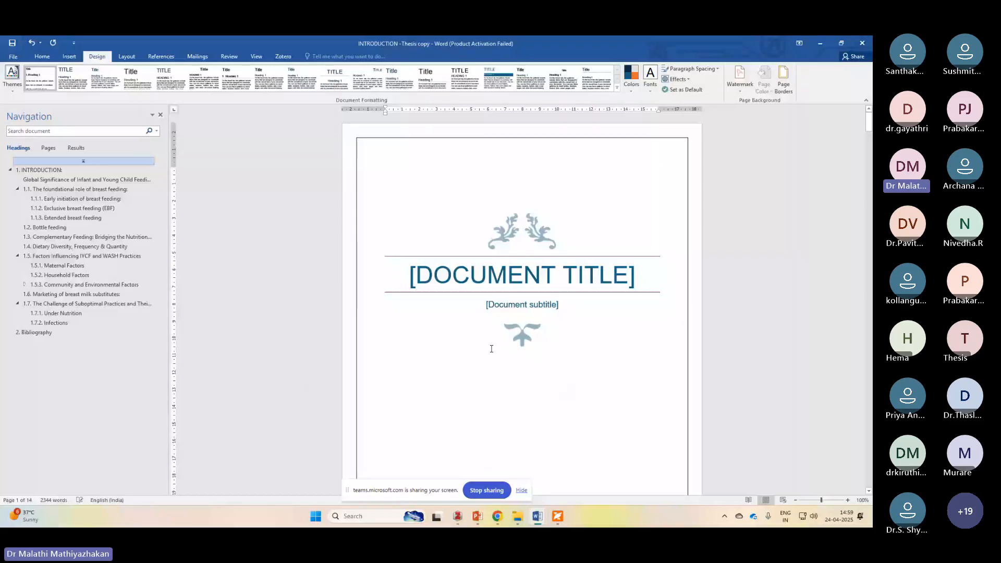
Publish the bordered document as a PDF over INTRODUCTION -Thesis copy and check the border on the Bottle feeding page.
click(14, 56)
click(19, 200)
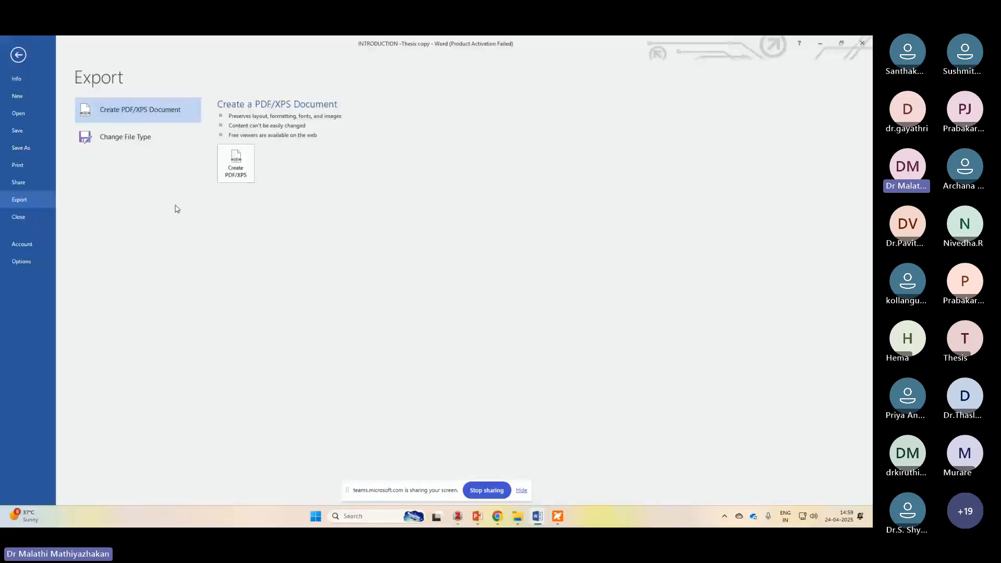
click(236, 163)
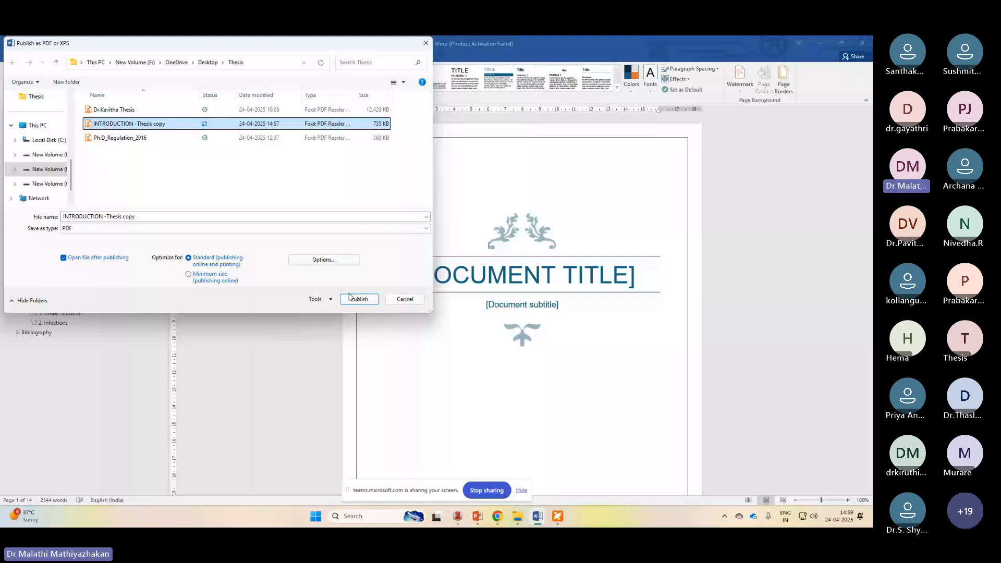
click(351, 297)
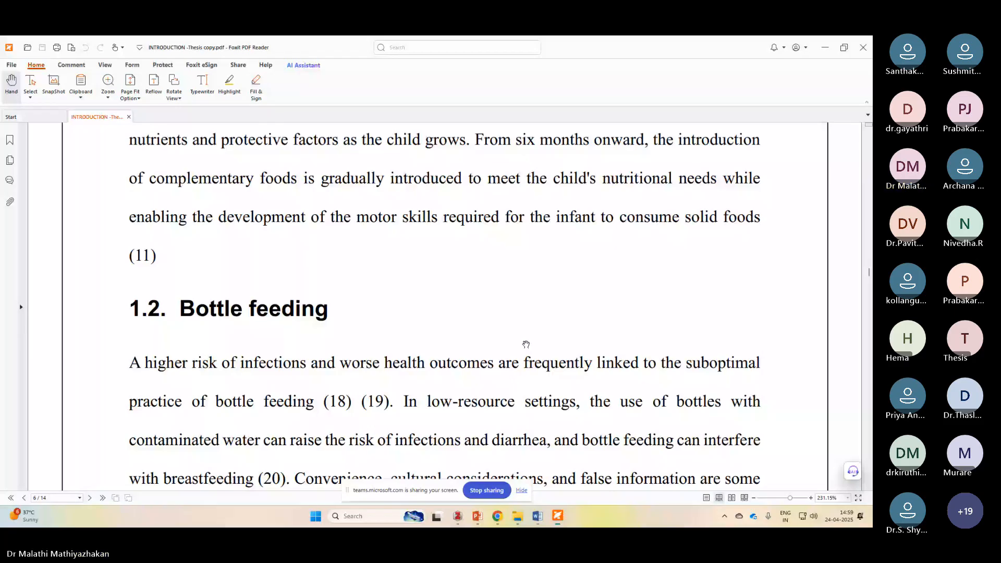
scroll(526, 344, down, 5)
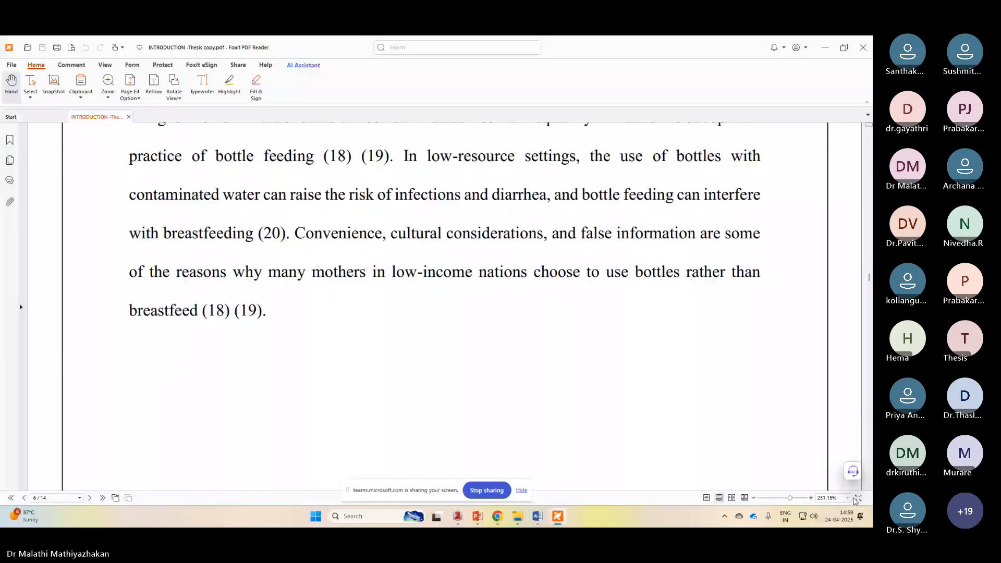
View the PDF at 100% zoom and check the page border from the INTRODUCTION page through the Bottle feeding page.
click(848, 498)
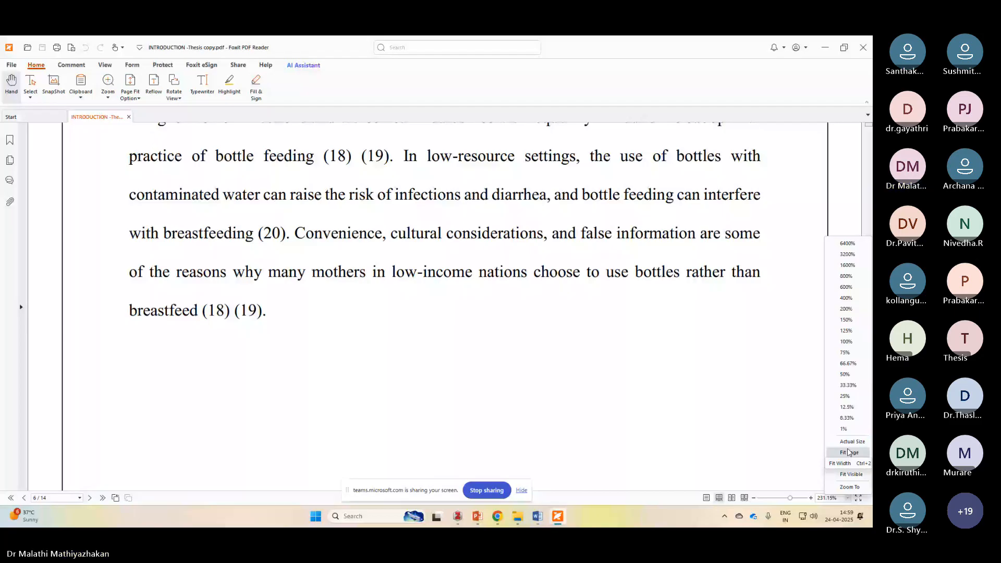
click(849, 452)
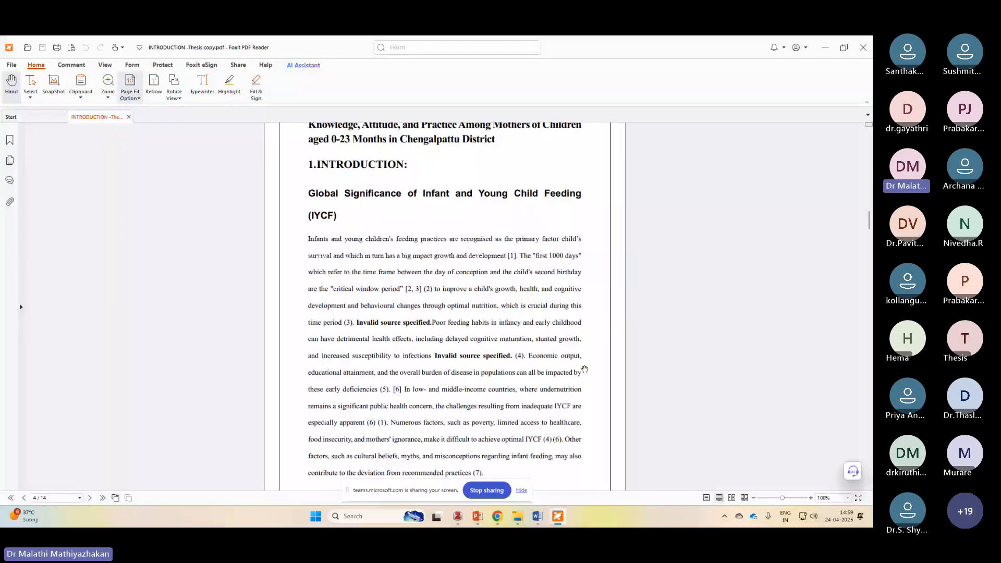
scroll(585, 370, down, 10)
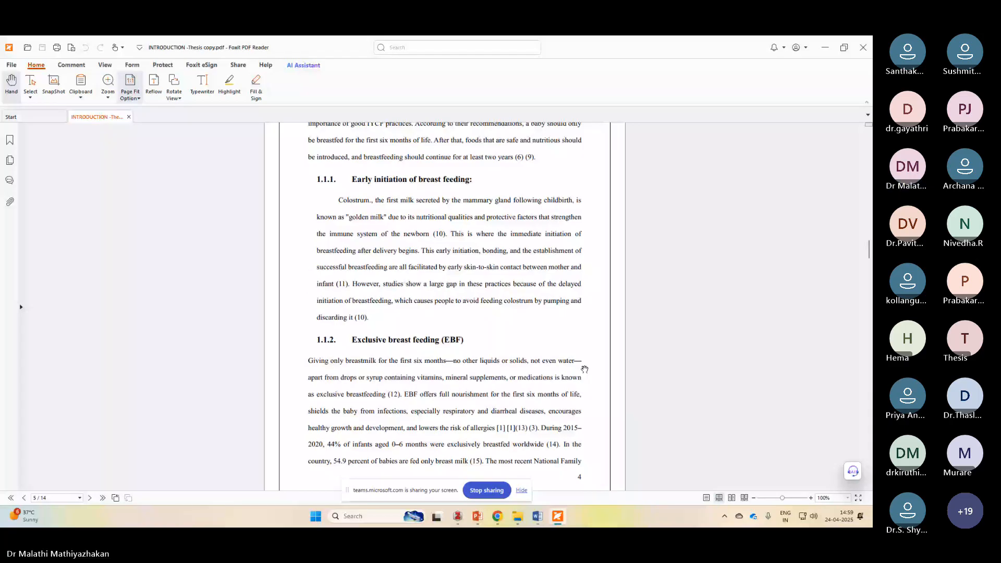
scroll(584, 369, down, 10)
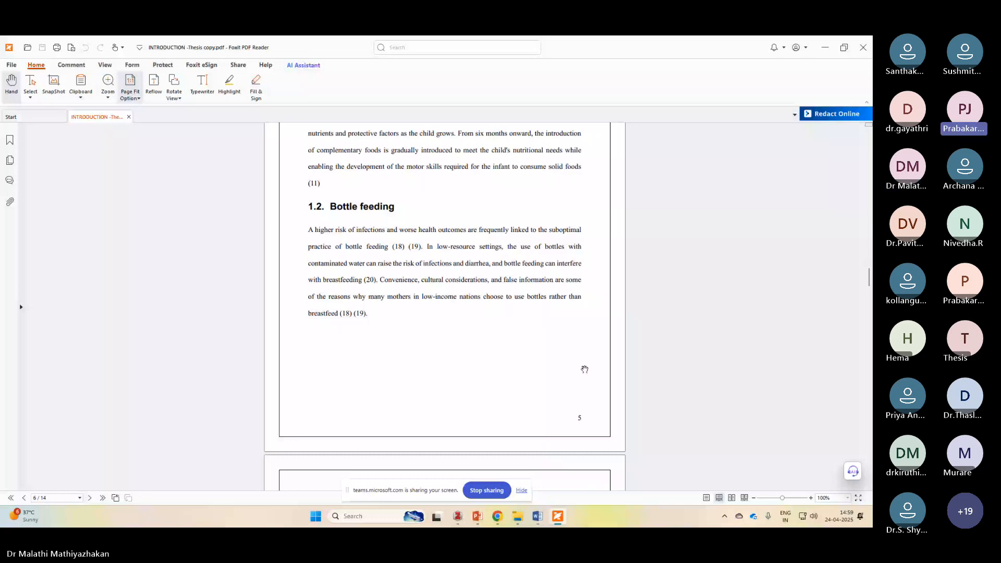
Switch back to the INTRODUCTION -Thesis copy document in Word, review its introduction page, and stop sharing the screen in Teams.
mouse_move(501, 523)
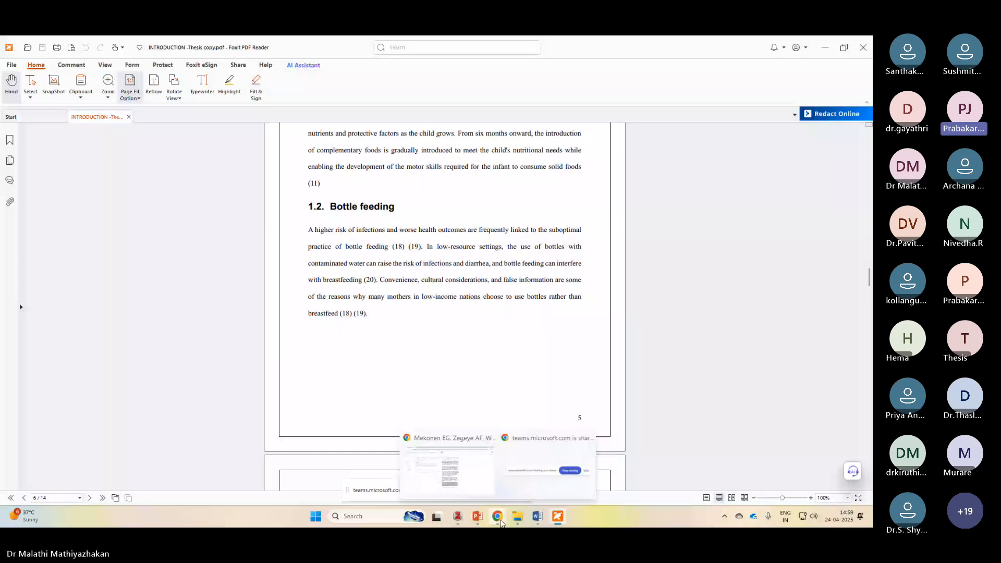
mouse_move(538, 518)
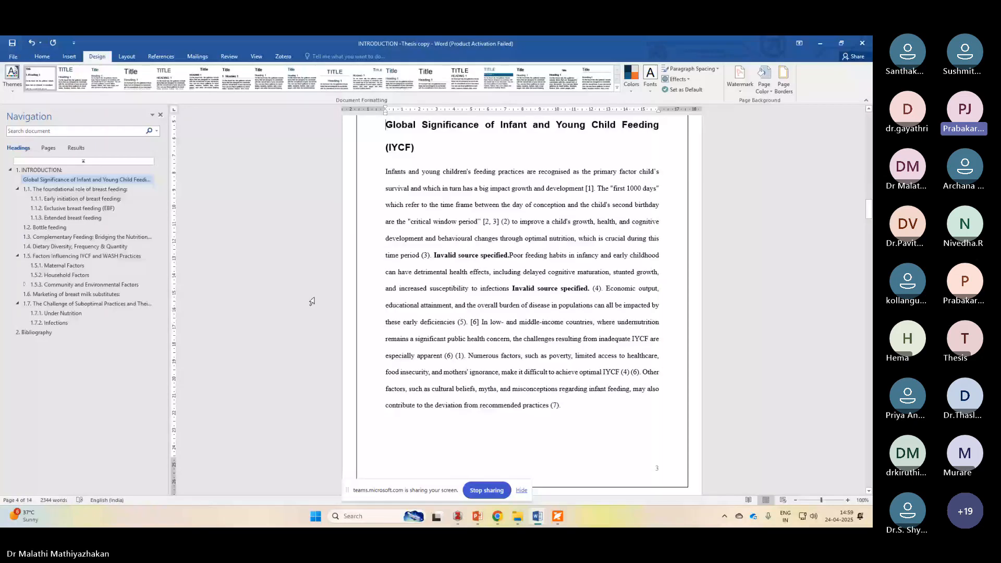
scroll(312, 301, up, 3)
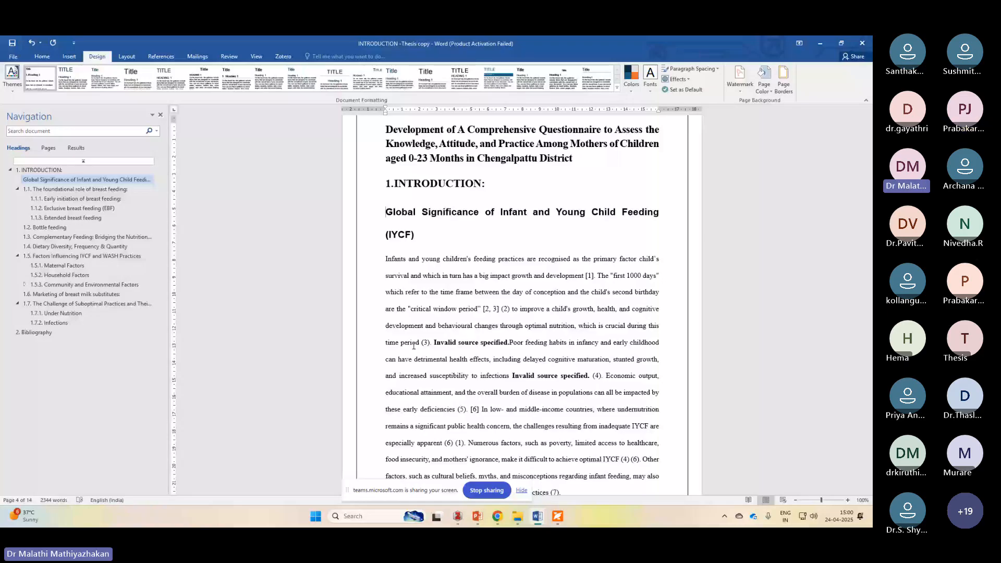
click(486, 490)
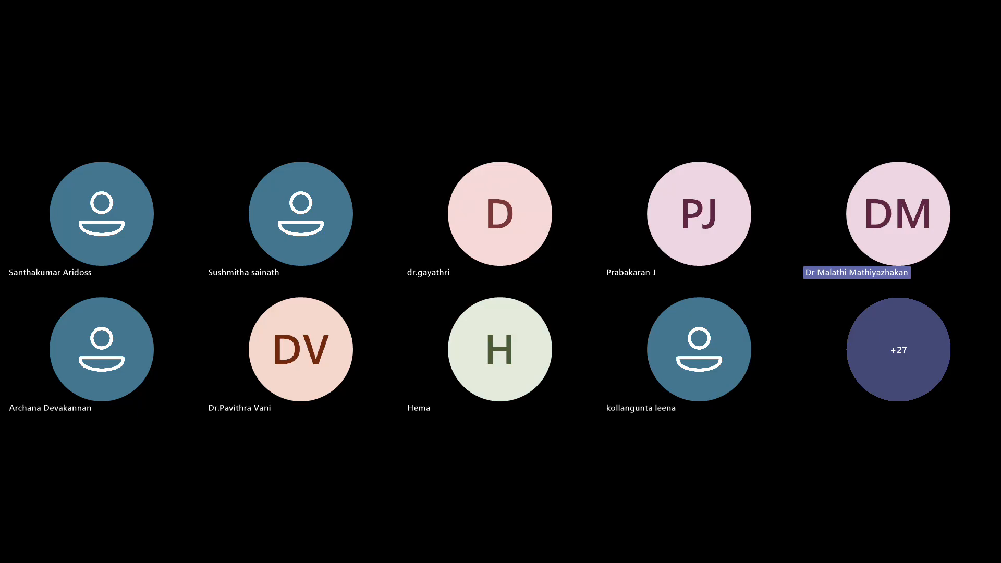